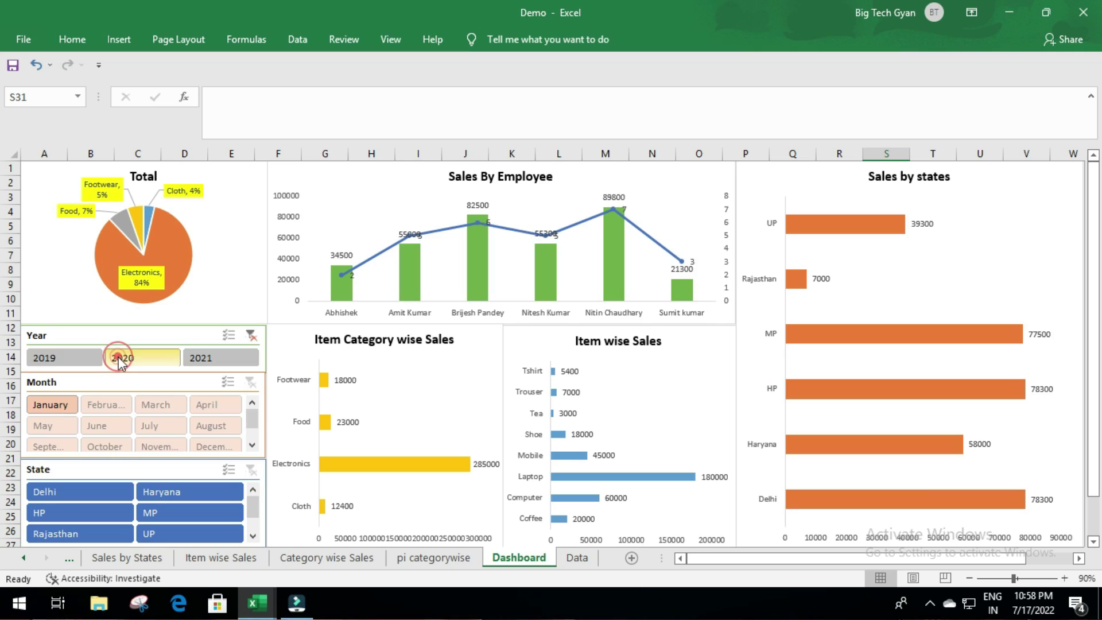
Filter the dashboard to 2019 and try the May, July and June month filters
{"action": "left_click", "coordinate": [60, 360]}
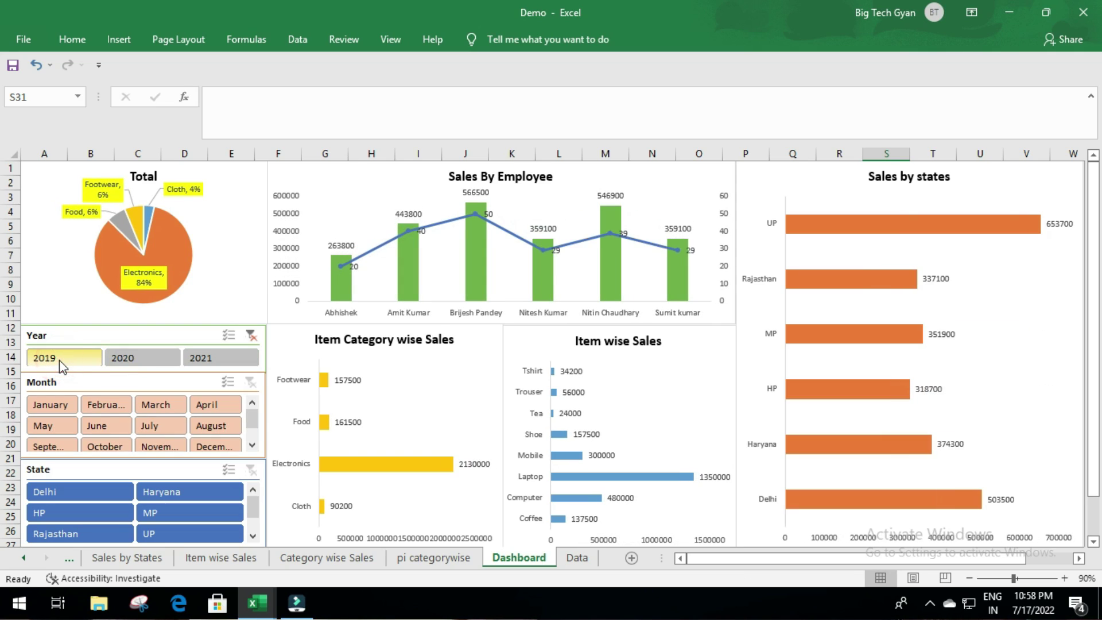
{"action": "left_click", "coordinate": [56, 424]}
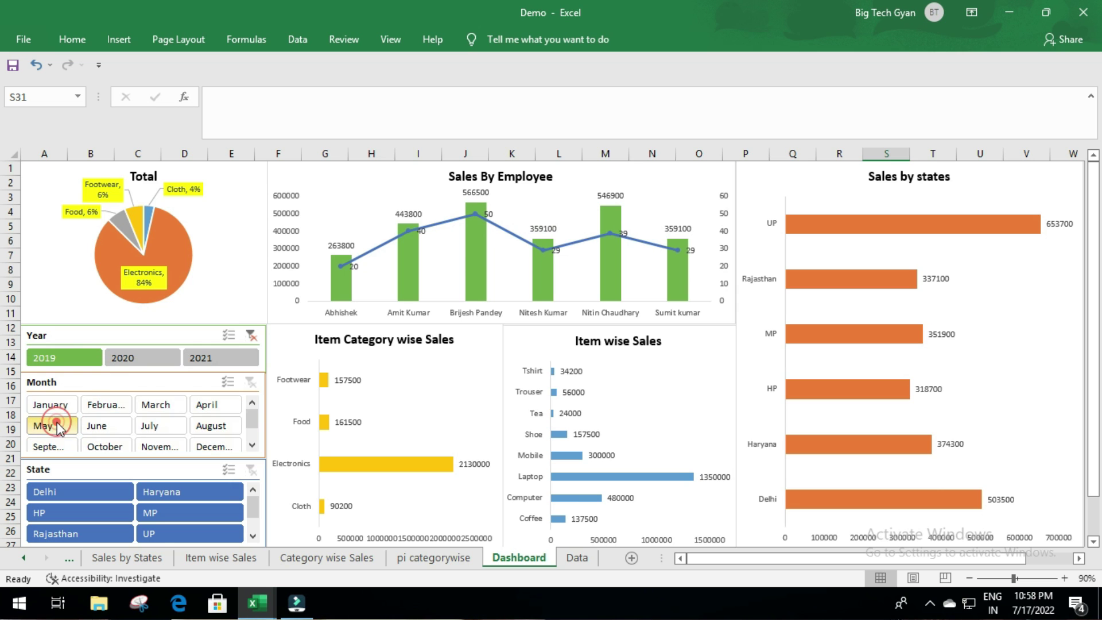
{"action": "left_click", "coordinate": [142, 425]}
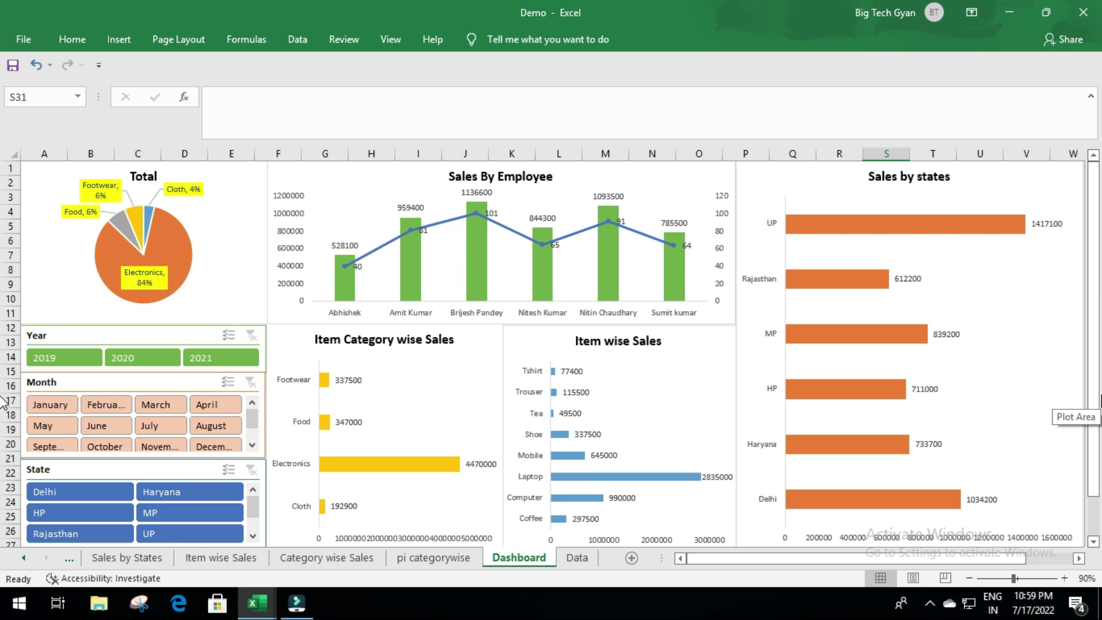
{"action": "left_click", "coordinate": [53, 359]}
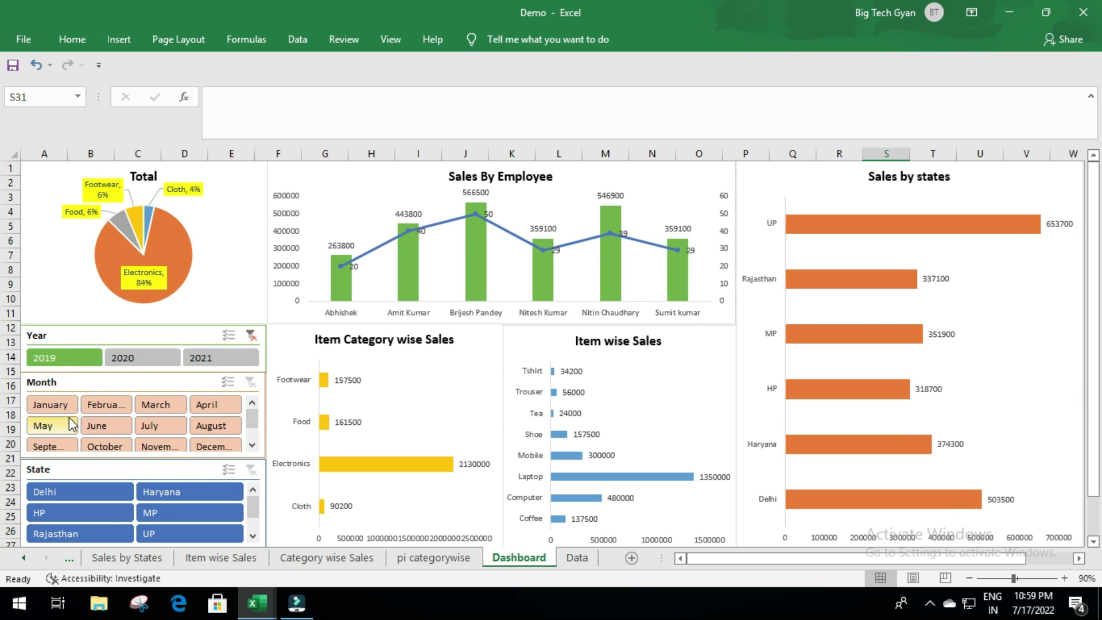
{"action": "left_click", "coordinate": [46, 426]}
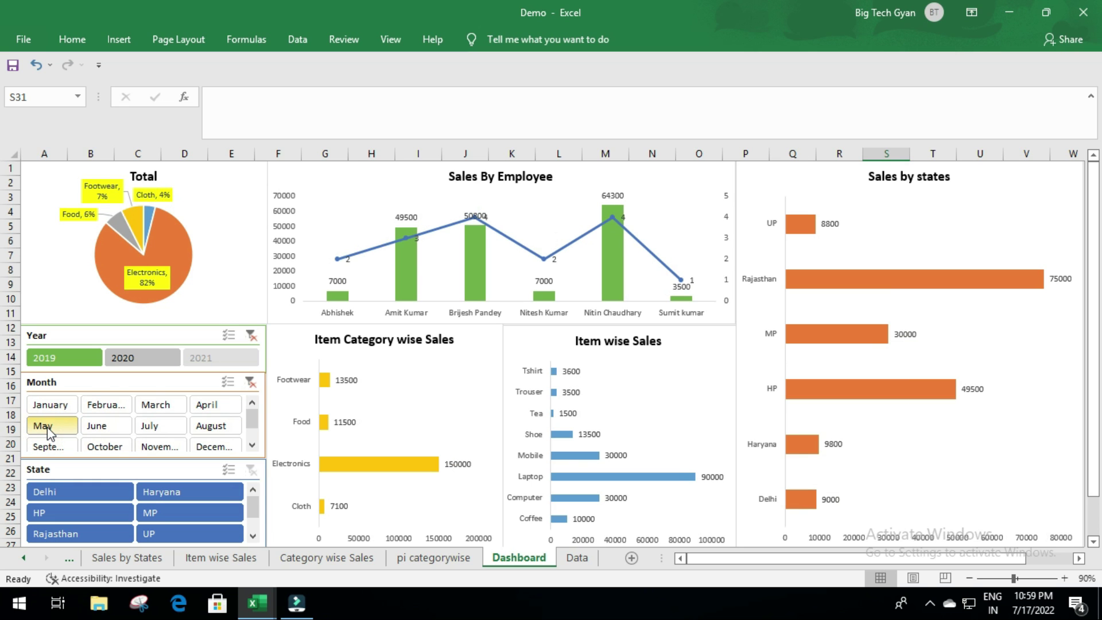
{"action": "left_click", "coordinate": [96, 431]}
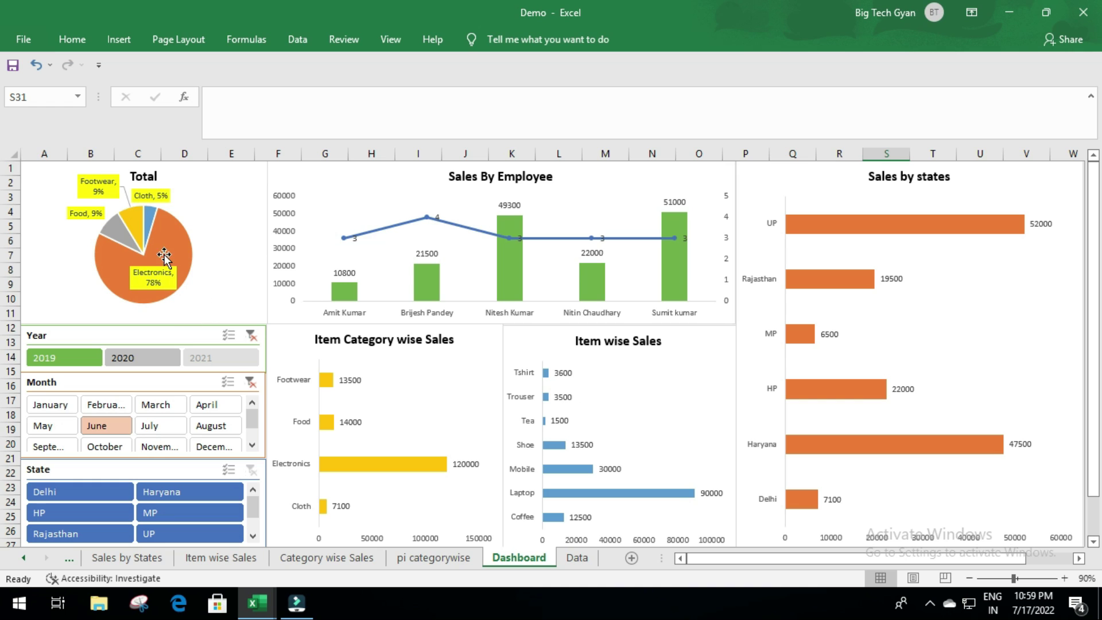
Filter every dashboard chart to Delhi, then bring up the sell report workbook
{"action": "left_click", "coordinate": [163, 453]}
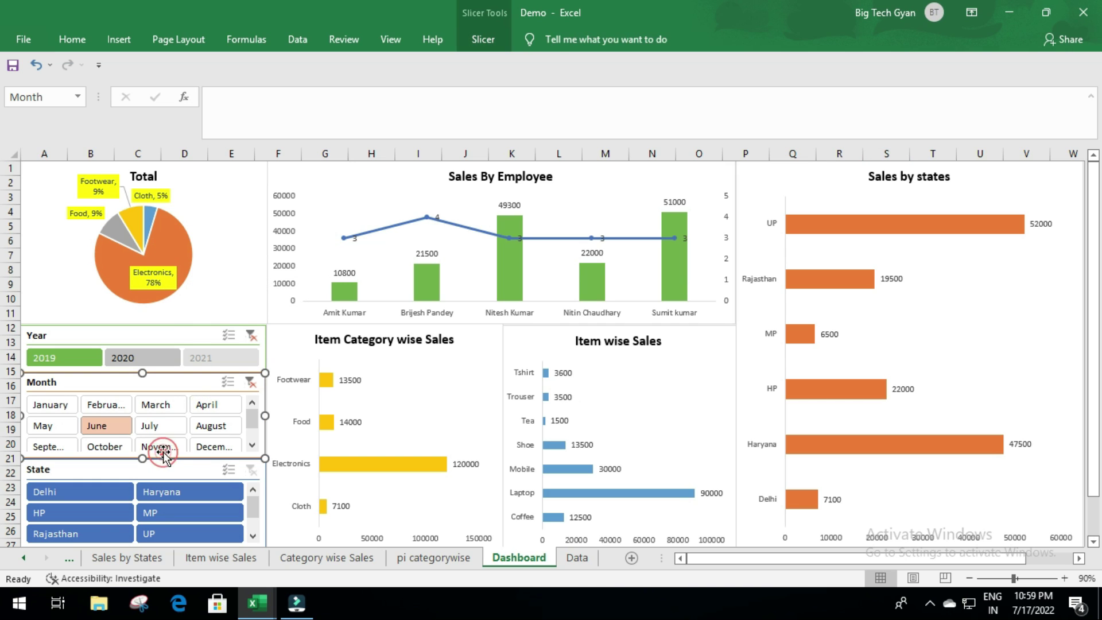
{"action": "left_click", "coordinate": [95, 426]}
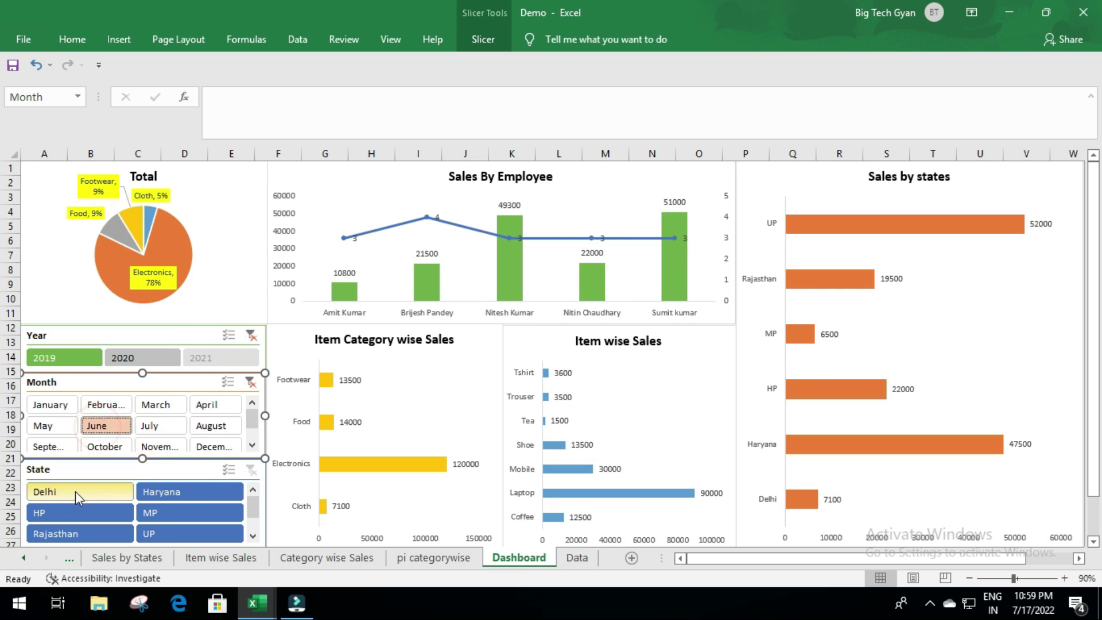
{"action": "left_click", "coordinate": [68, 494]}
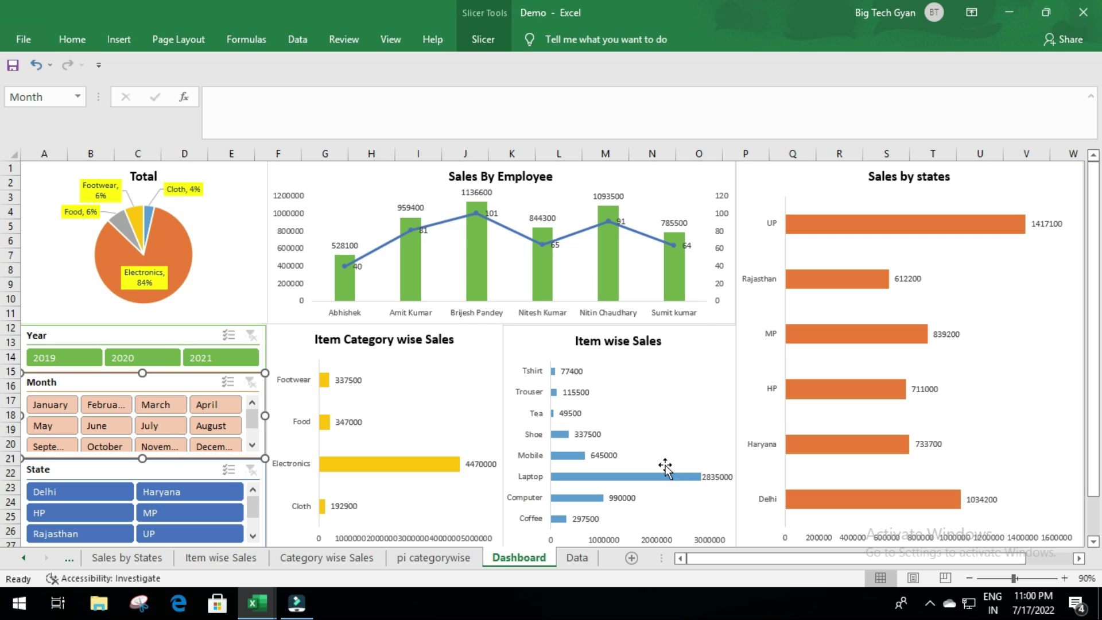
{"action": "left_click", "coordinate": [253, 602]}
{"action": "left_click", "coordinate": [172, 531]}
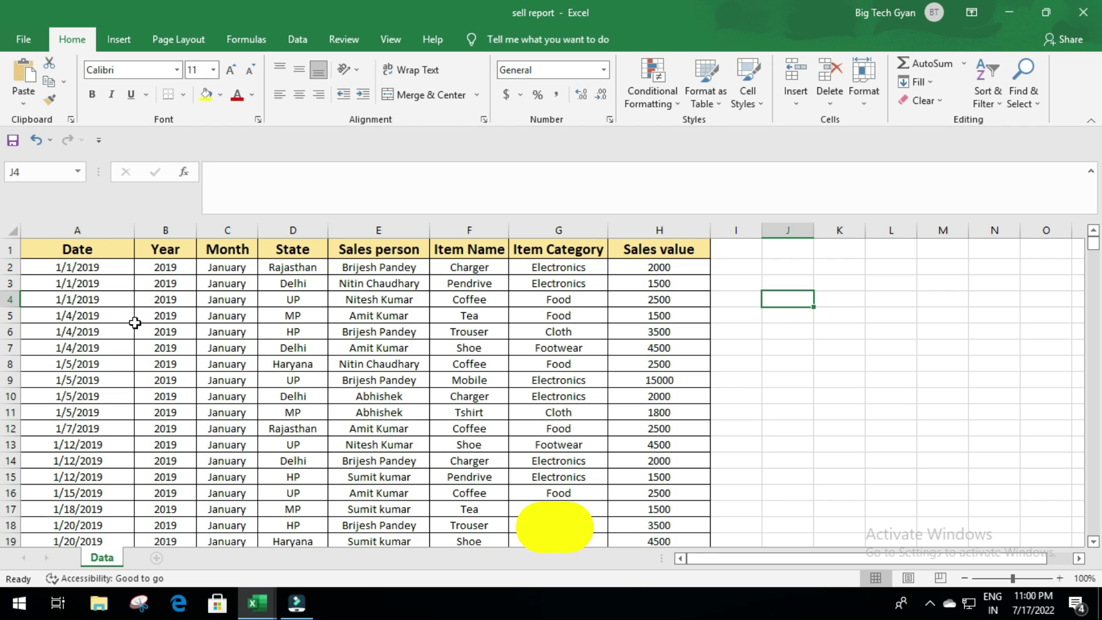
Convert the sales records in A1:H443 into a table with headers
{"action": "left_click", "coordinate": [115, 299]}
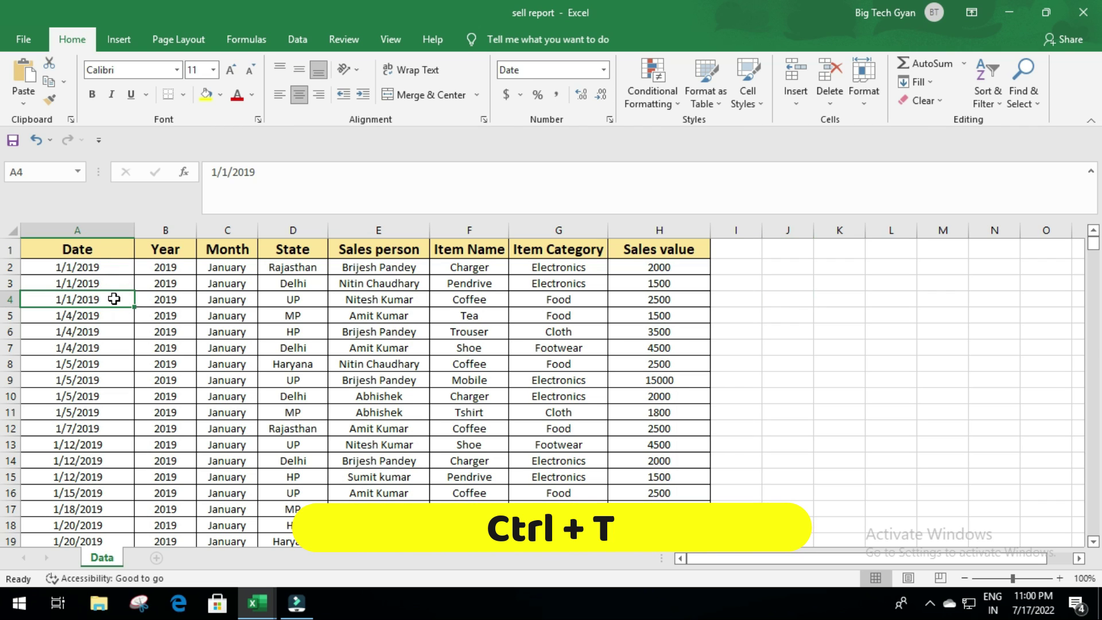
{"action": "key", "text": "ctrl+t"}
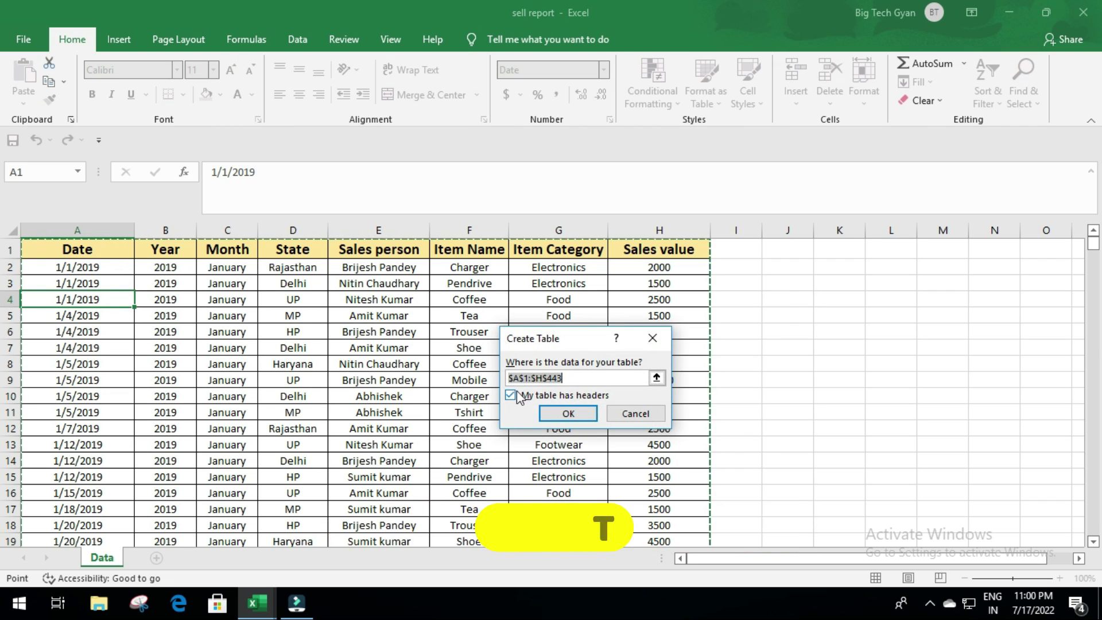
{"action": "left_click", "coordinate": [562, 413]}
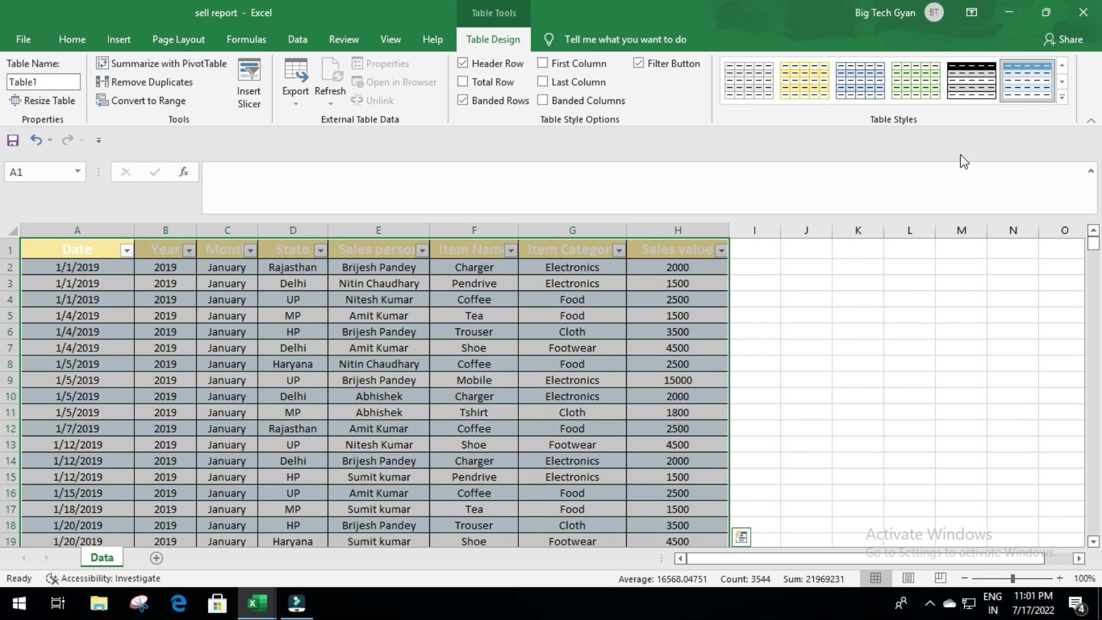
Apply a different table style, then go to the Demo workbook's Dashboard
{"action": "left_click", "coordinate": [1063, 97]}
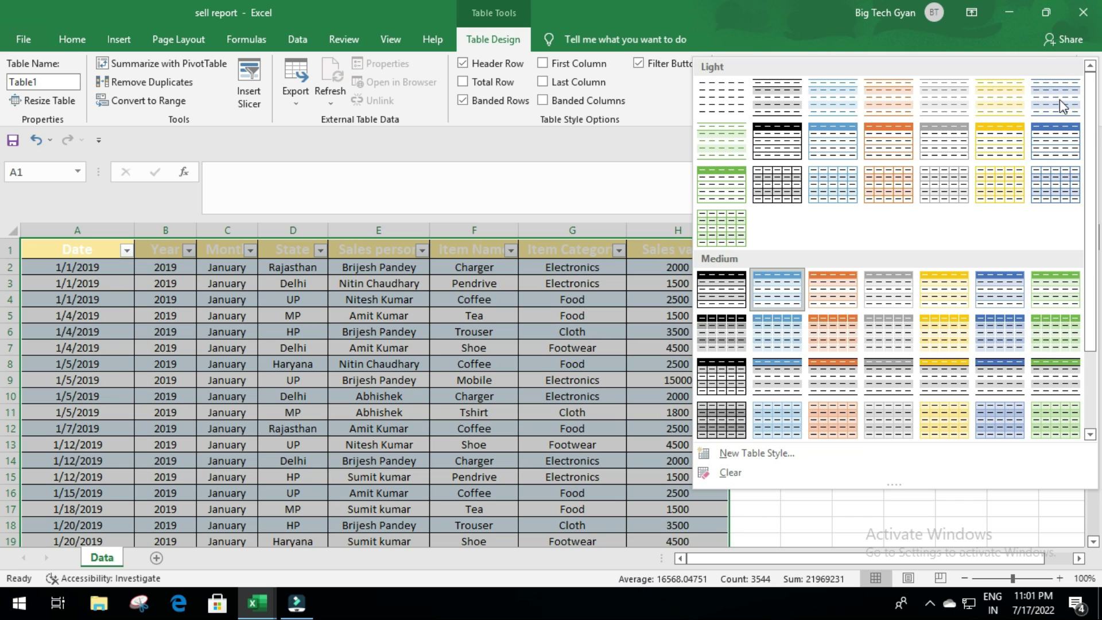
{"action": "left_click", "coordinate": [717, 98]}
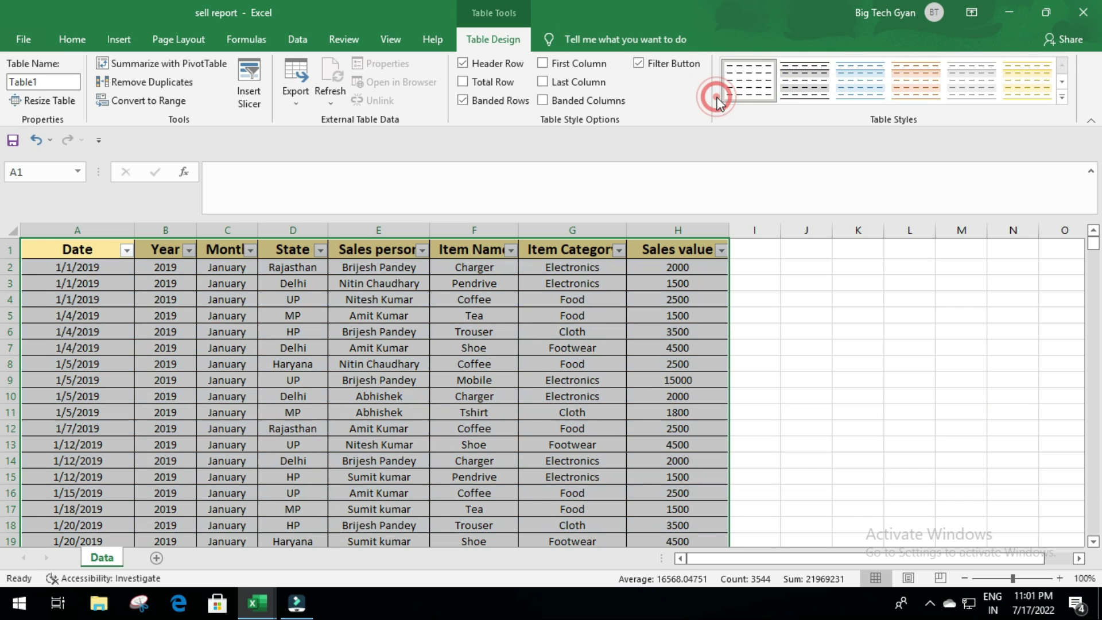
{"action": "left_click", "coordinate": [775, 276]}
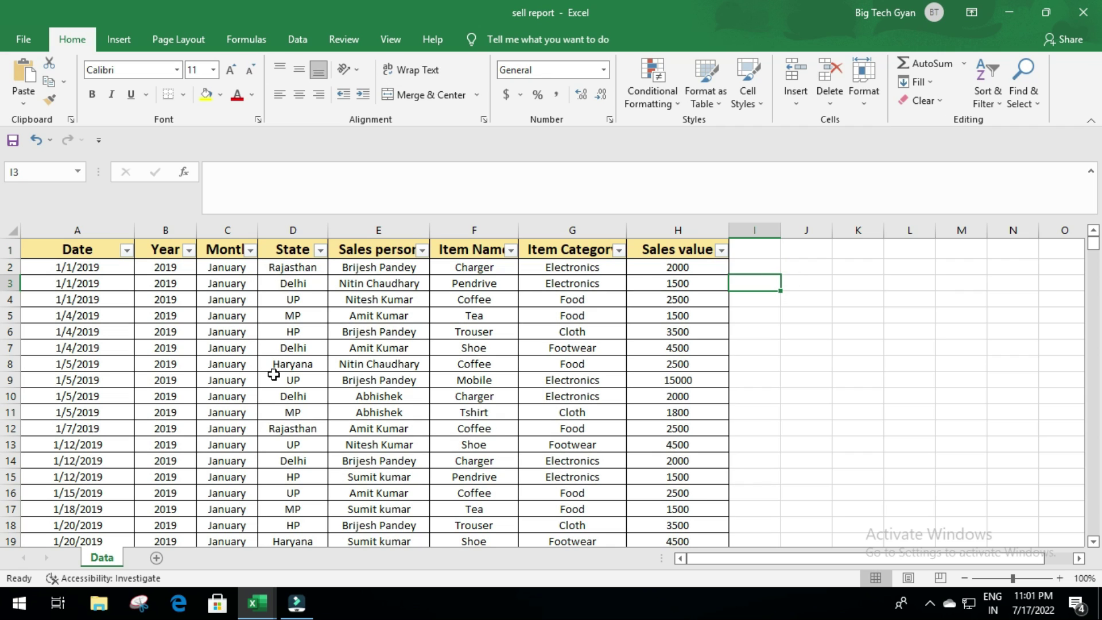
{"action": "left_click", "coordinate": [256, 603]}
{"action": "left_click", "coordinate": [347, 537]}
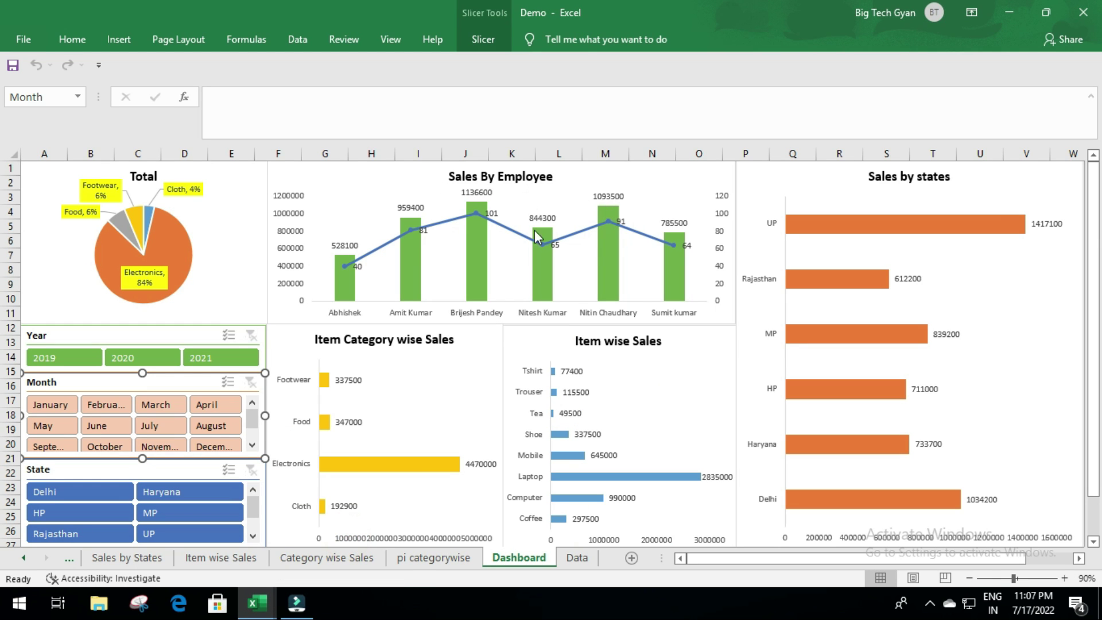
Back in the sell report, start a PivotTable from Table1 on a new worksheet
{"action": "left_click", "coordinate": [192, 542]}
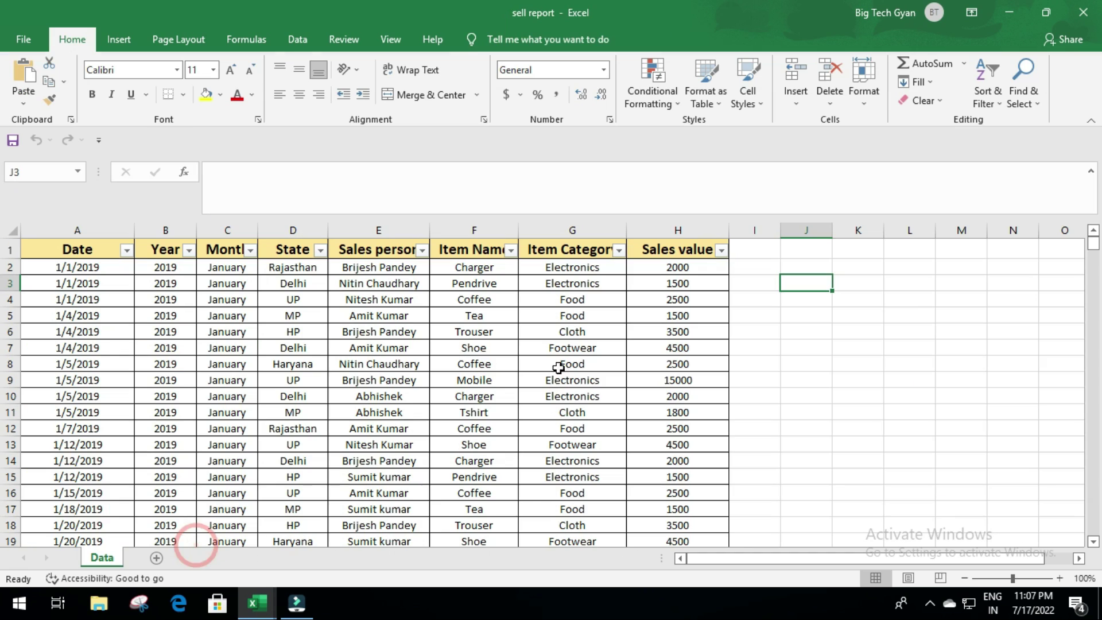
{"action": "left_click", "coordinate": [95, 252]}
{"action": "left_click", "coordinate": [119, 39]}
{"action": "left_click", "coordinate": [29, 72]}
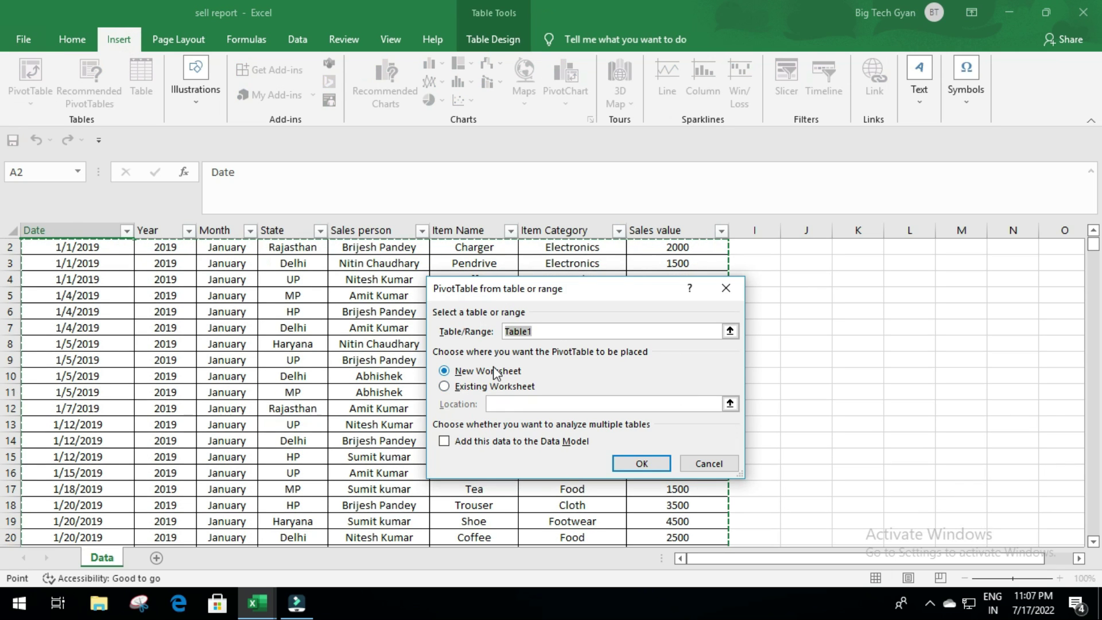
Place the PivotTable on a new sheet with Sales person rows and Sum of Sales value
{"action": "left_click", "coordinate": [638, 462]}
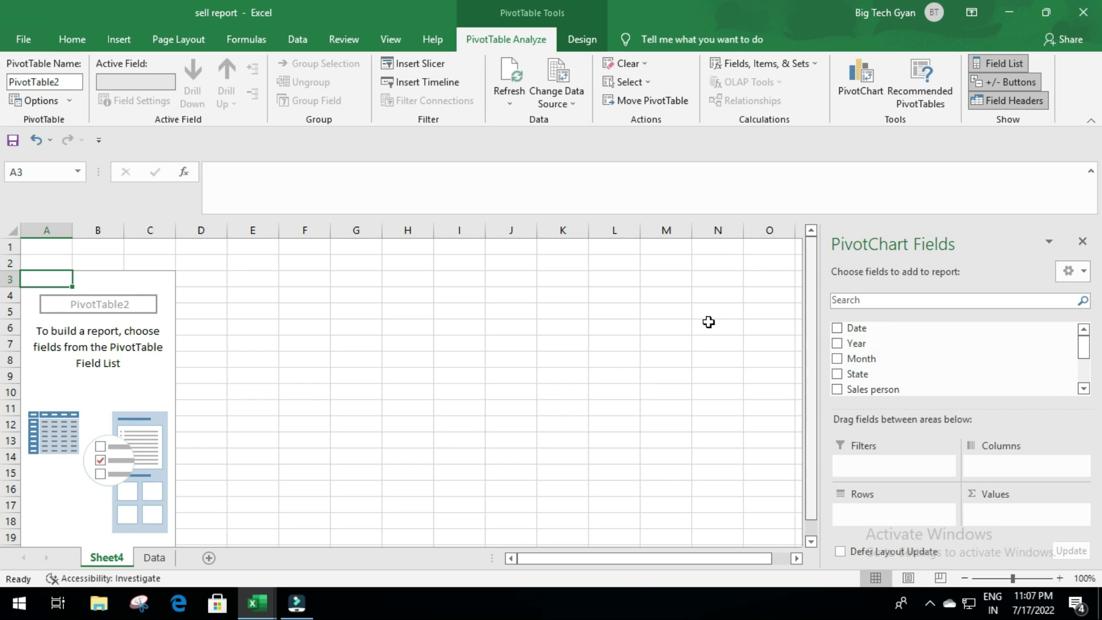
{"action": "scroll", "coordinate": [949, 360], "scroll_direction": "down", "scroll_amount": 1}
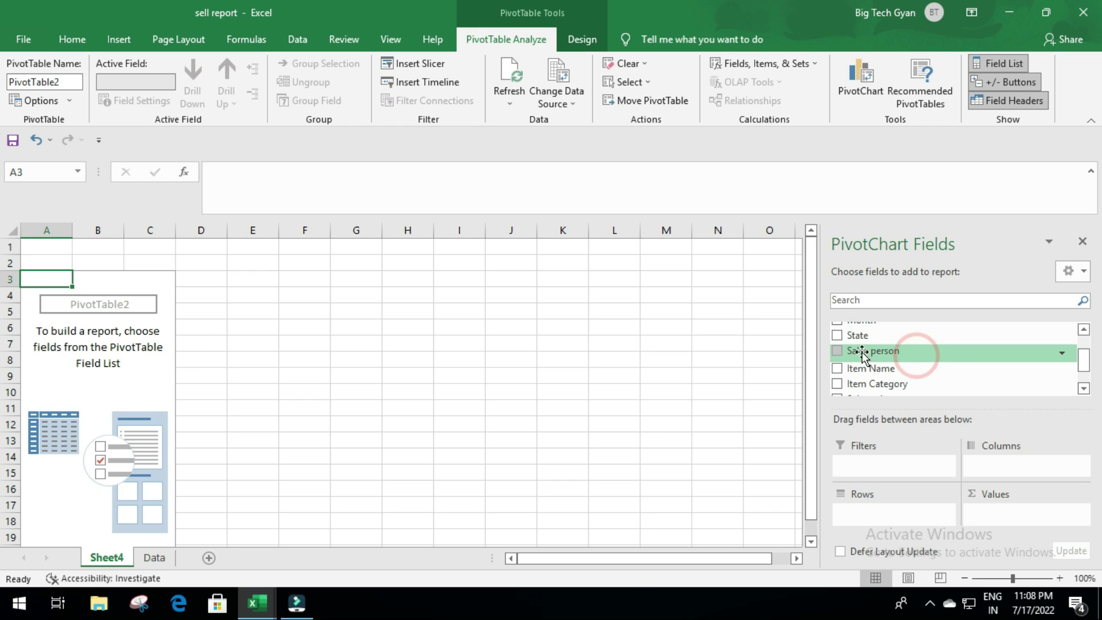
{"action": "left_click", "coordinate": [838, 352]}
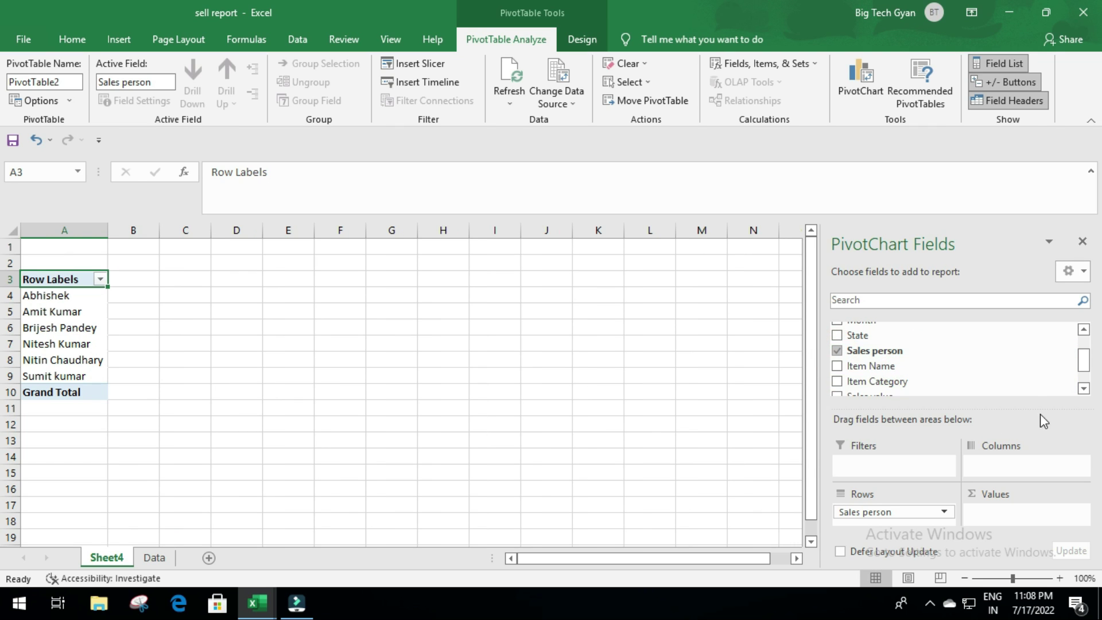
{"action": "scroll", "coordinate": [1012, 370], "scroll_direction": "down", "scroll_amount": 1}
{"action": "left_click_drag", "start_coordinate": [894, 373], "coordinate": [996, 517]}
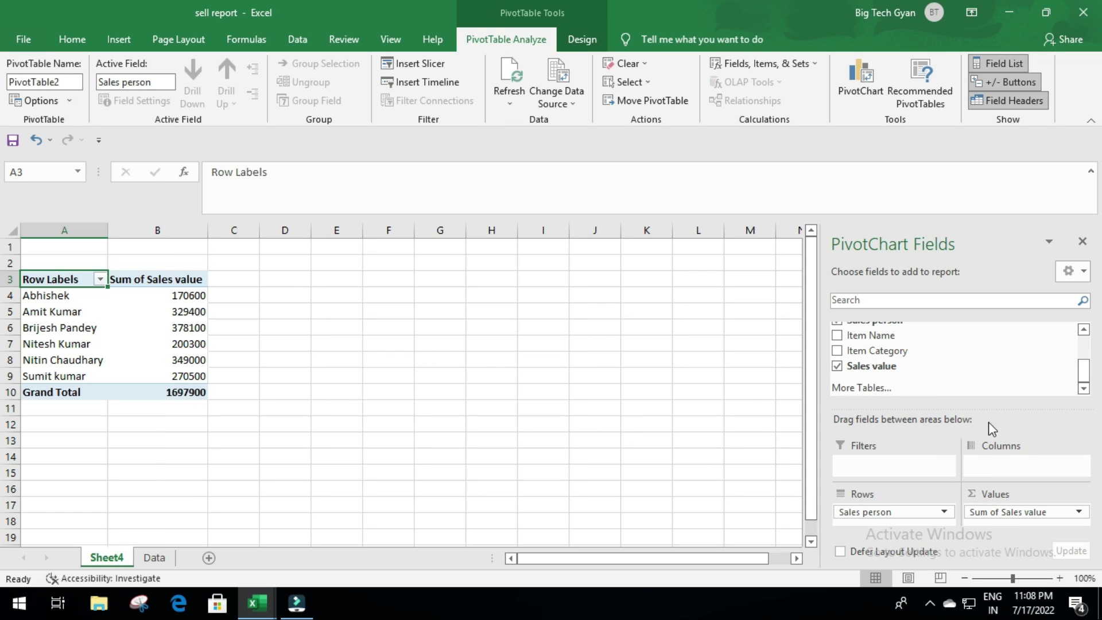
Add Sales value a second time and summarize that copy as a Count
{"action": "left_click_drag", "start_coordinate": [872, 367], "coordinate": [1015, 519]}
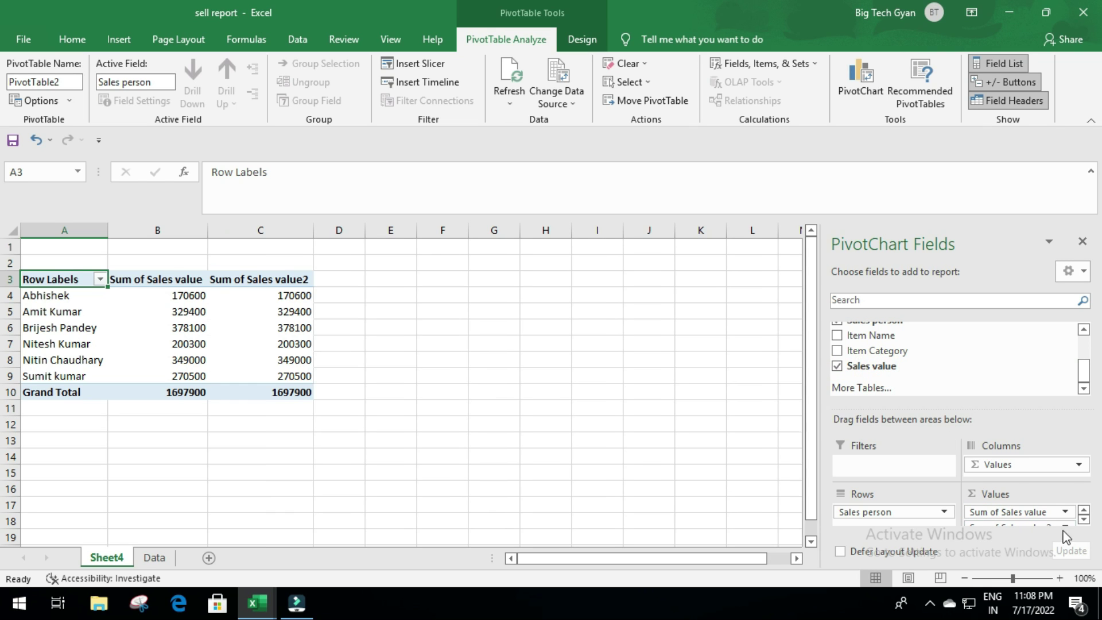
{"action": "left_click", "coordinate": [1084, 519]}
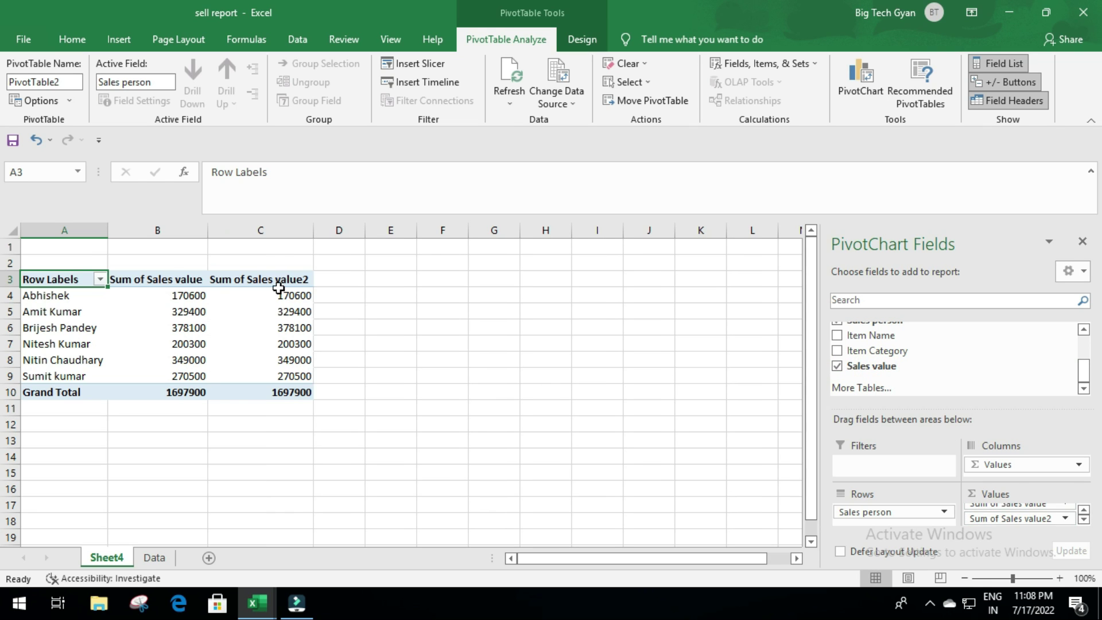
{"action": "left_click", "coordinate": [1065, 518]}
{"action": "left_click", "coordinate": [1015, 501]}
{"action": "left_click", "coordinate": [470, 377]}
{"action": "left_click", "coordinate": [632, 462]}
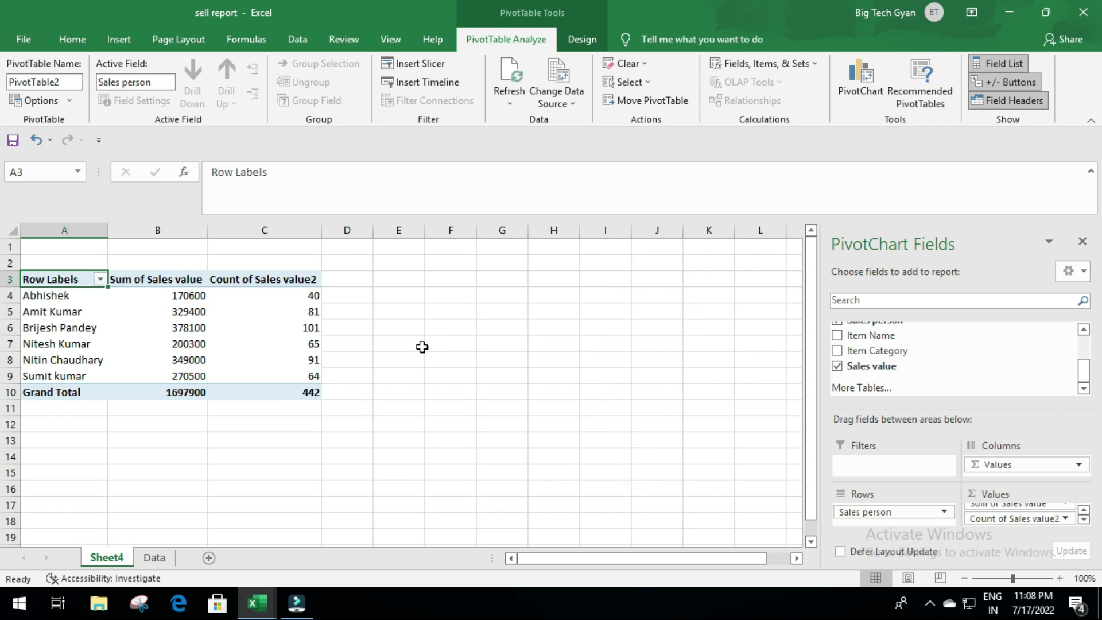
{"action": "left_click", "coordinate": [489, 334]}
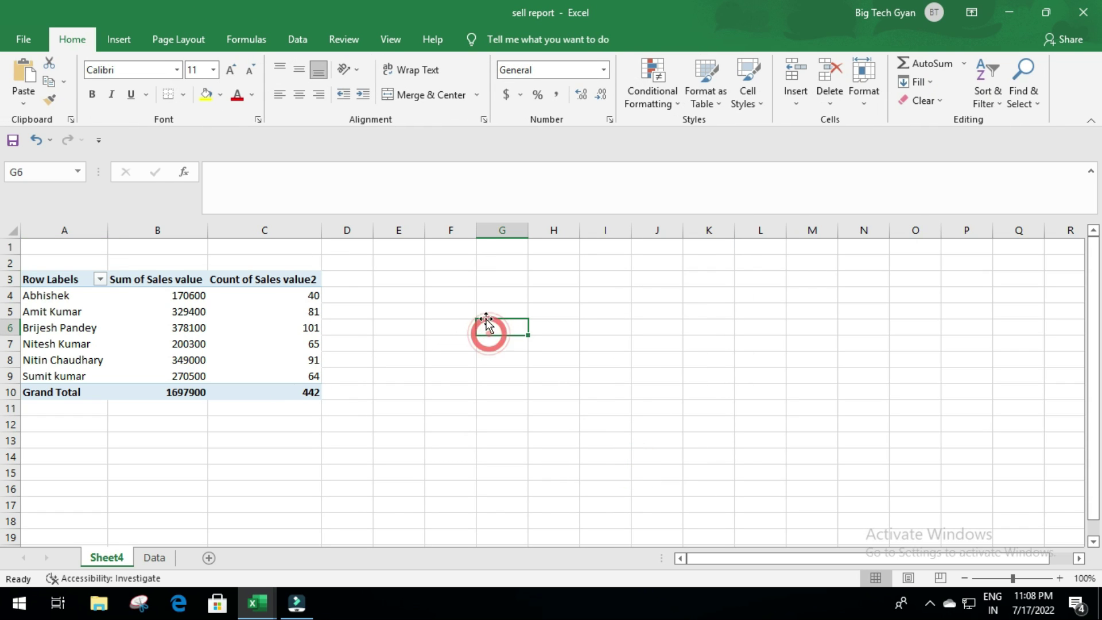
Insert a clustered column PivotChart and move it beside the pivot near column C
{"action": "left_click", "coordinate": [58, 283]}
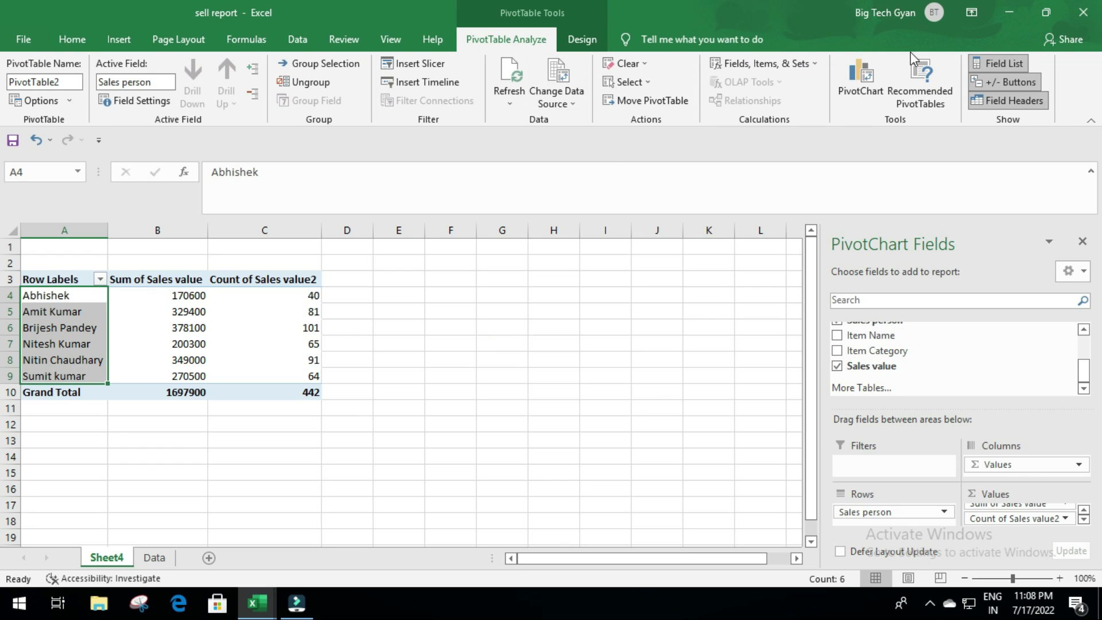
{"action": "left_click", "coordinate": [864, 74]}
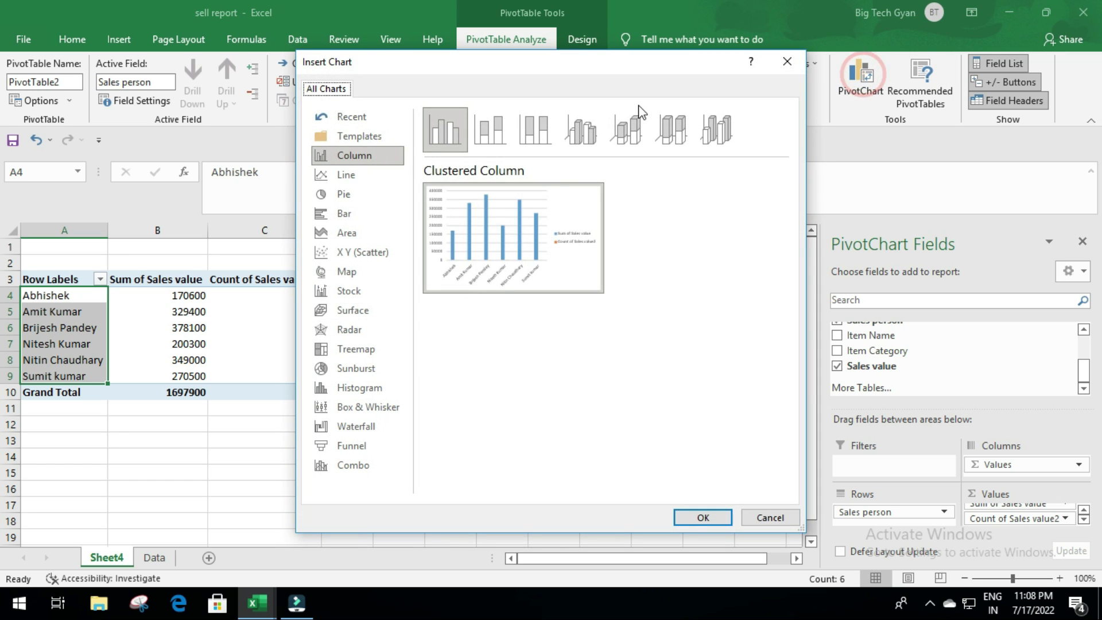
{"action": "mouse_move", "coordinate": [522, 222]}
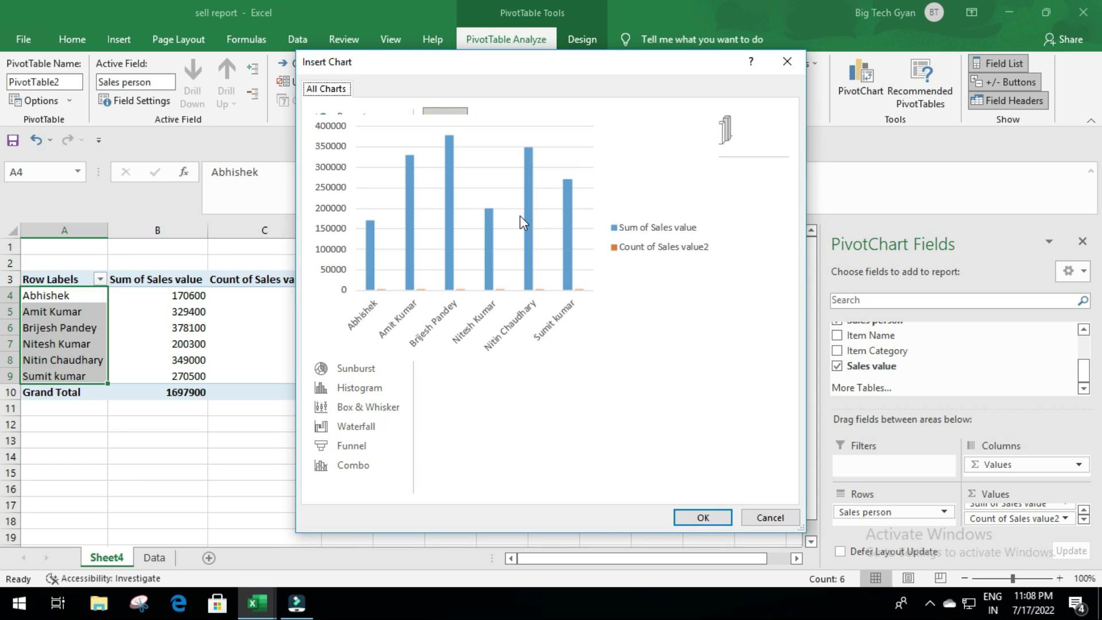
{"action": "left_click", "coordinate": [703, 518]}
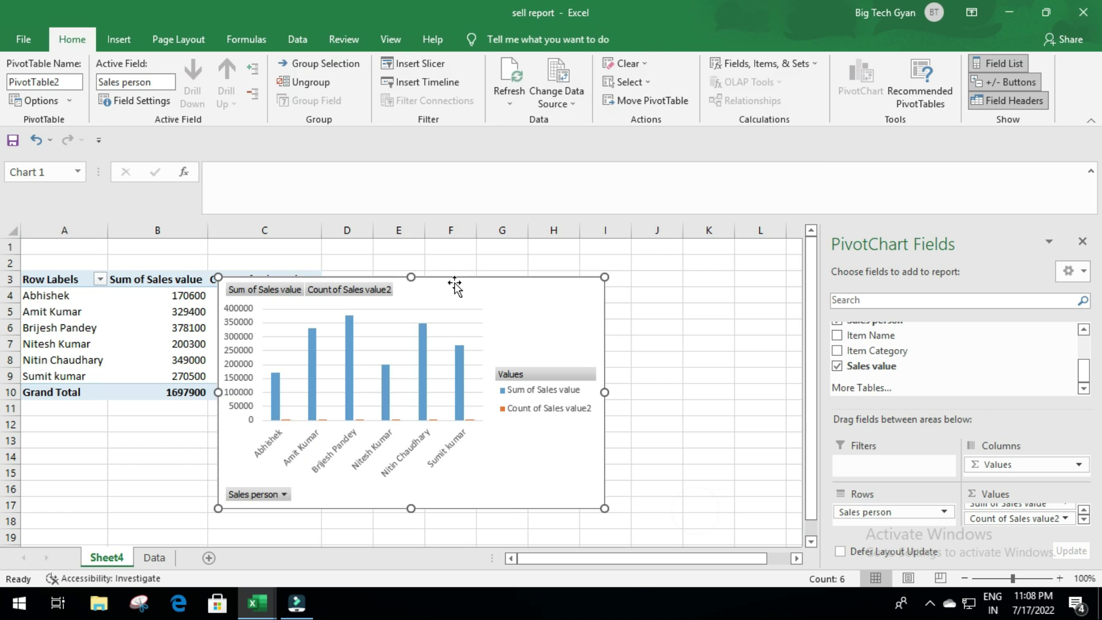
{"action": "left_click_drag", "start_coordinate": [455, 285], "coordinate": [604, 269]}
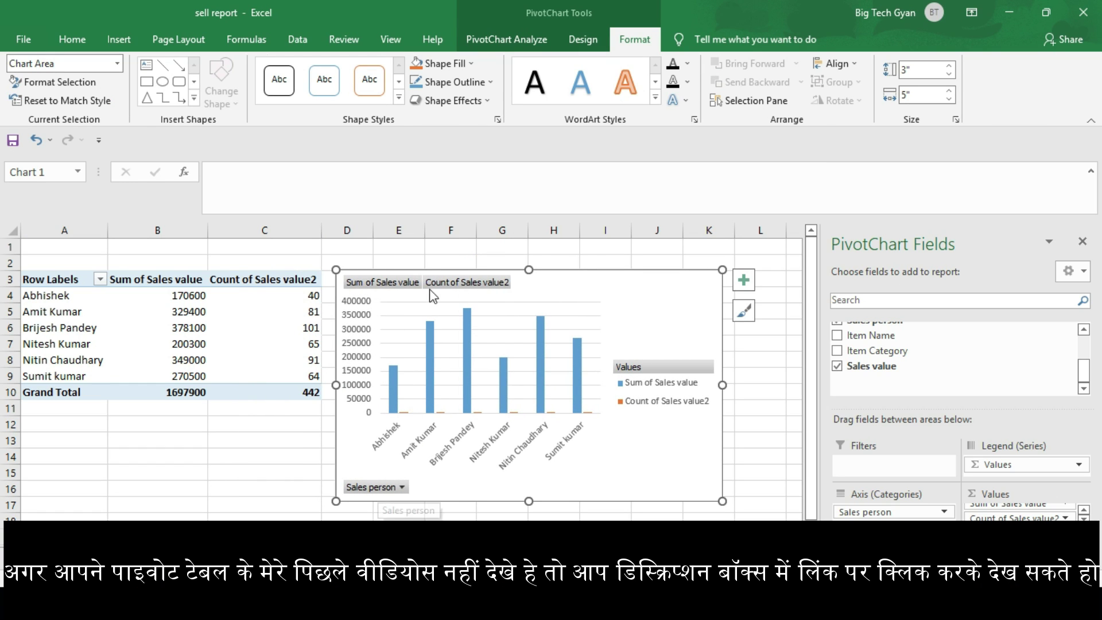
Hide field buttons, remove gridlines and legend, and title the chart 'Employee wise sales'
{"action": "left_click", "coordinate": [512, 34]}
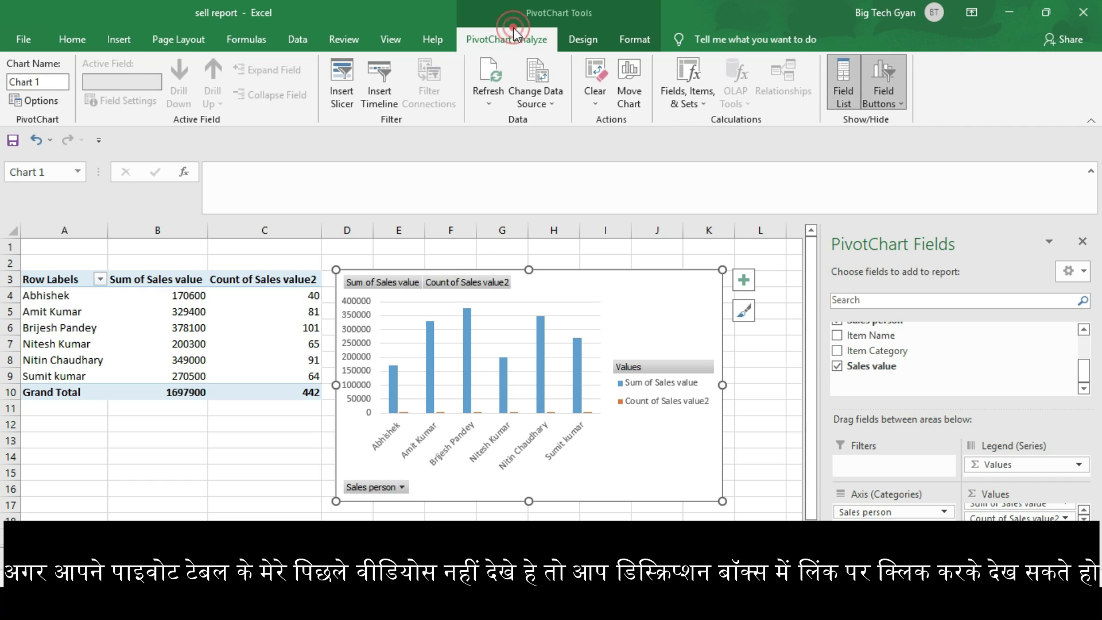
{"action": "left_click", "coordinate": [876, 74]}
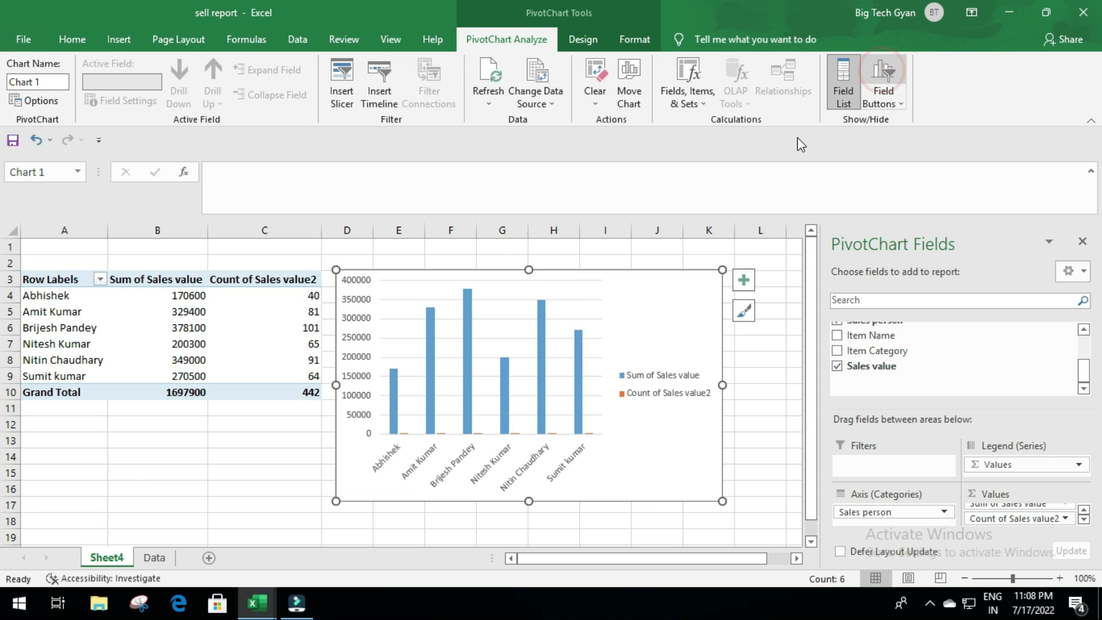
{"action": "left_click", "coordinate": [745, 281]}
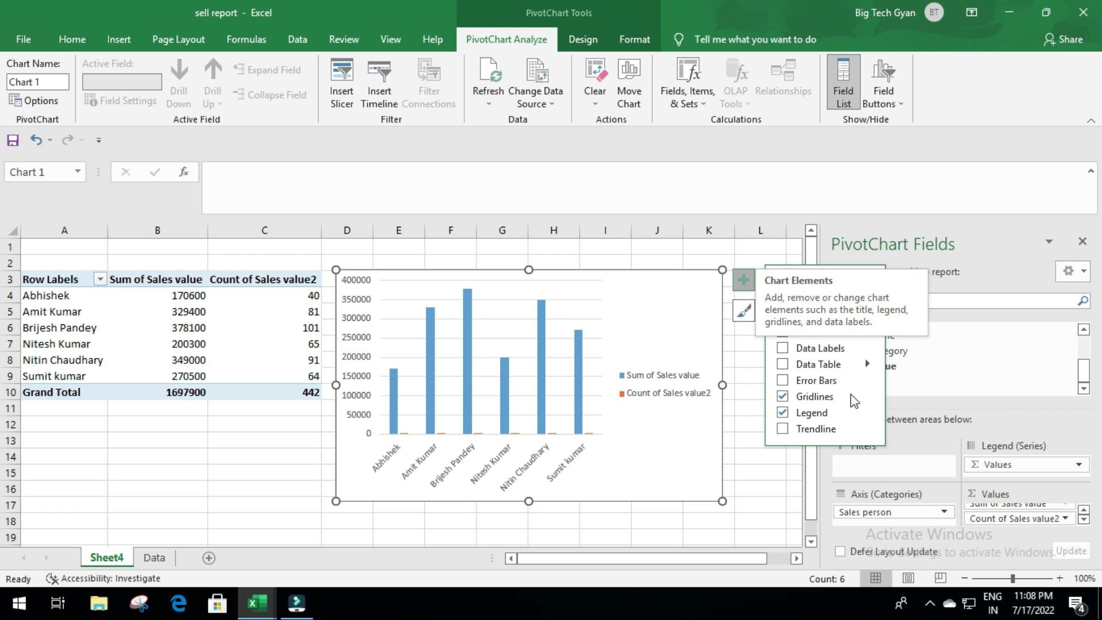
{"action": "left_click", "coordinate": [782, 398]}
{"action": "left_click", "coordinate": [782, 412]}
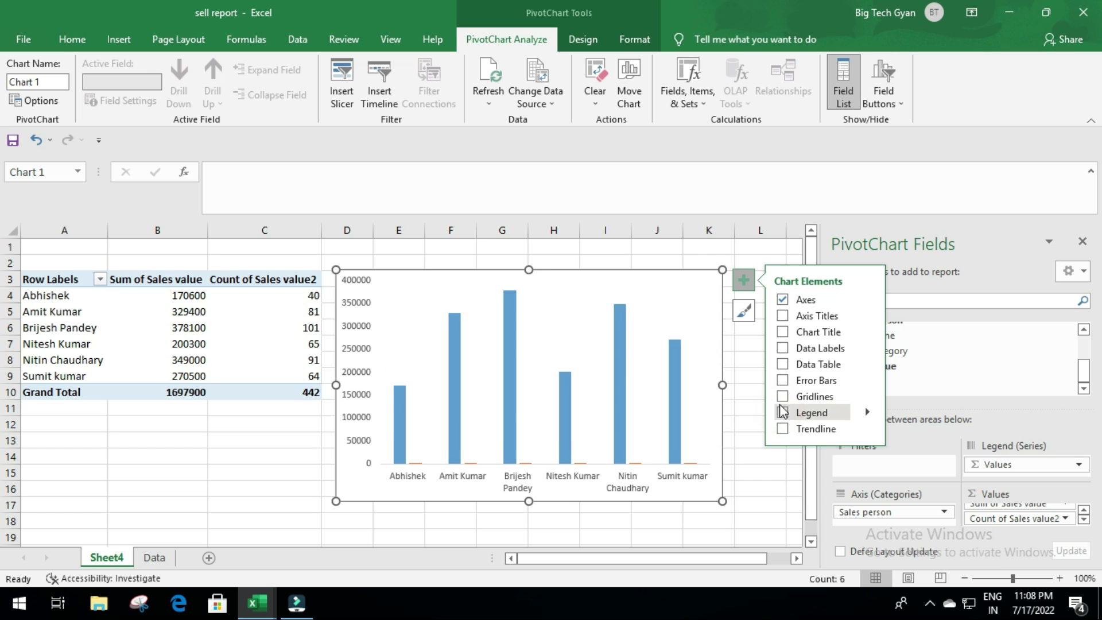
{"action": "left_click", "coordinate": [783, 333]}
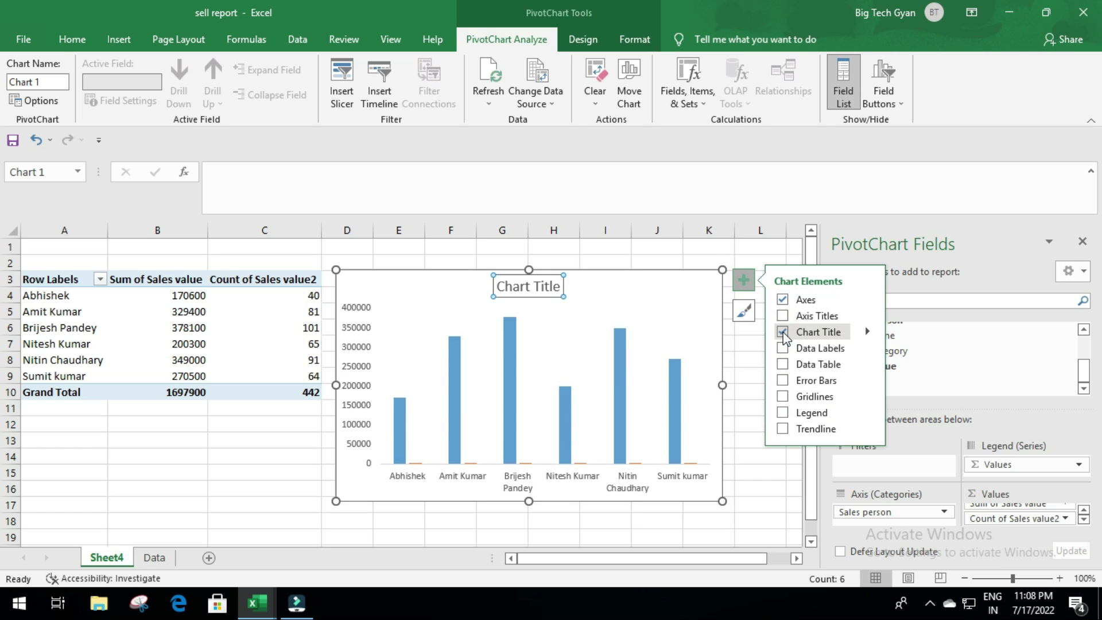
{"action": "type", "text": "Employee wise sales"}
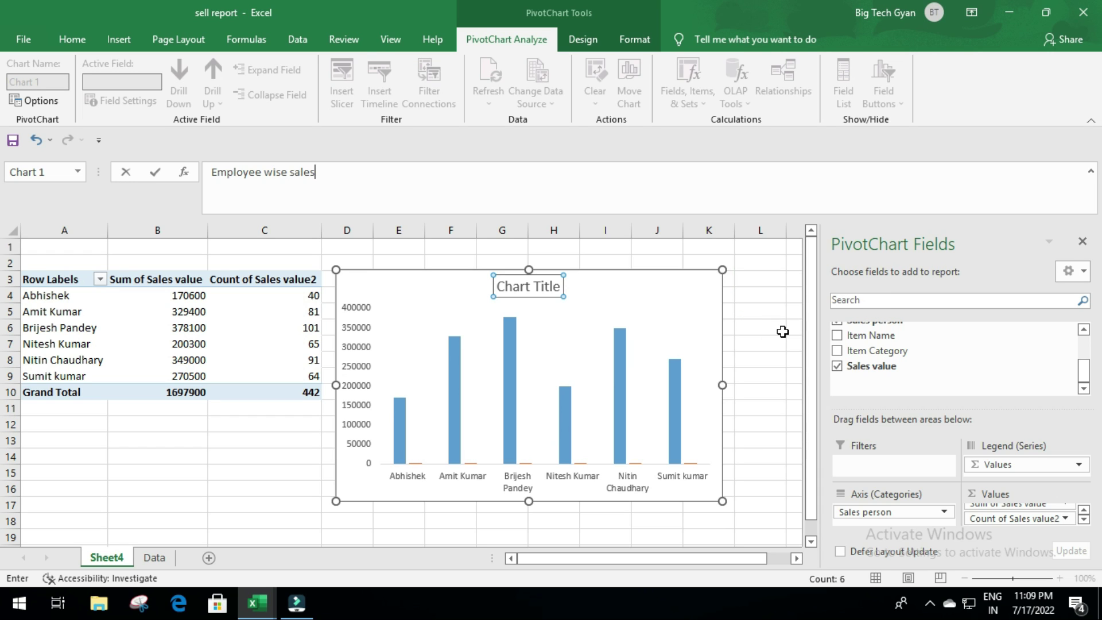
{"action": "left_click", "coordinate": [230, 471]}
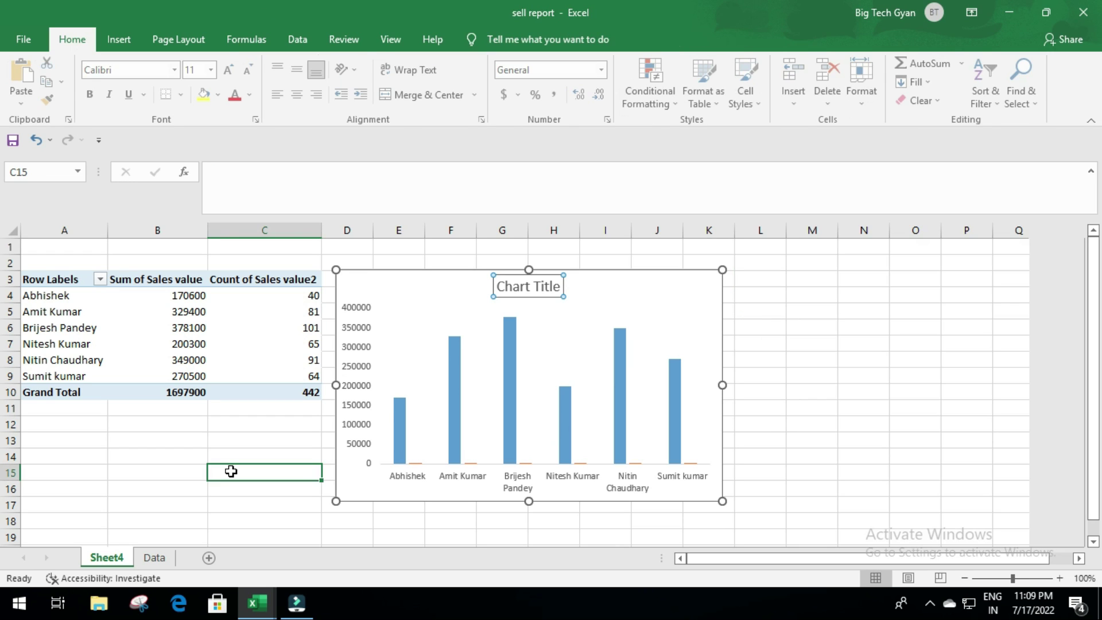
Make Count of Sales value2 a marked line on the secondary axis in a combo chart
{"action": "right_click", "coordinate": [512, 338]}
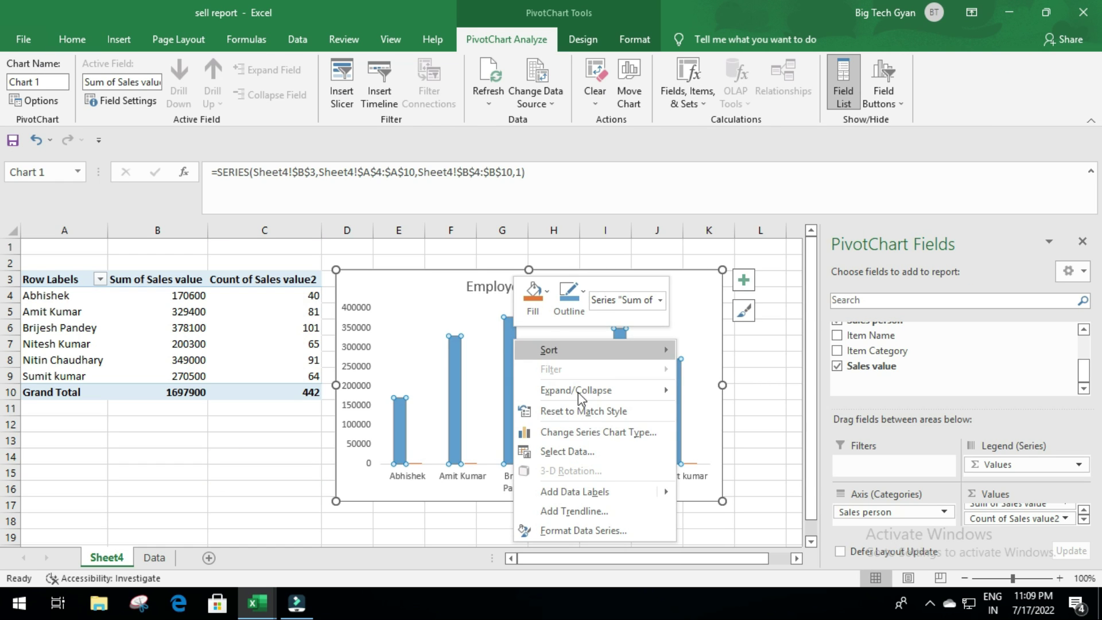
{"action": "left_click", "coordinate": [599, 432]}
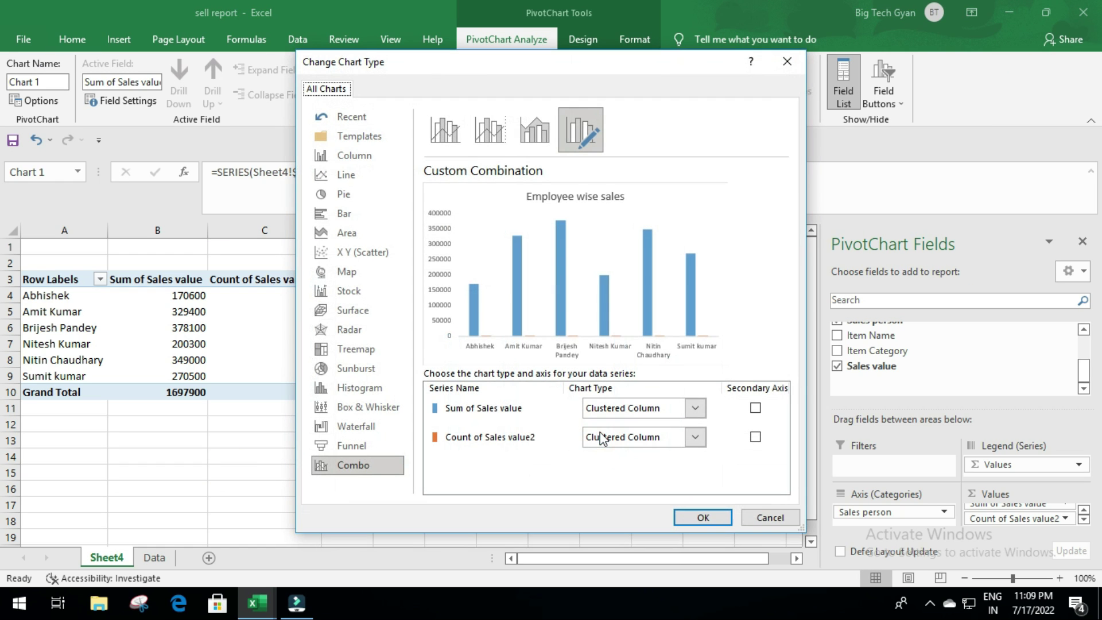
{"action": "left_click", "coordinate": [755, 437]}
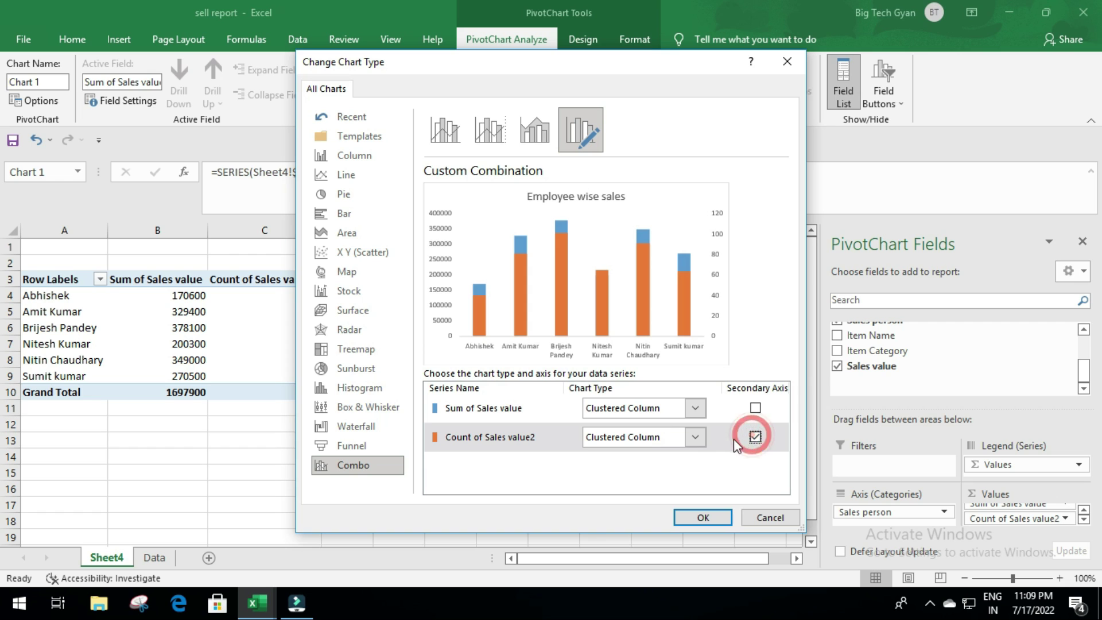
{"action": "left_click", "coordinate": [693, 439]}
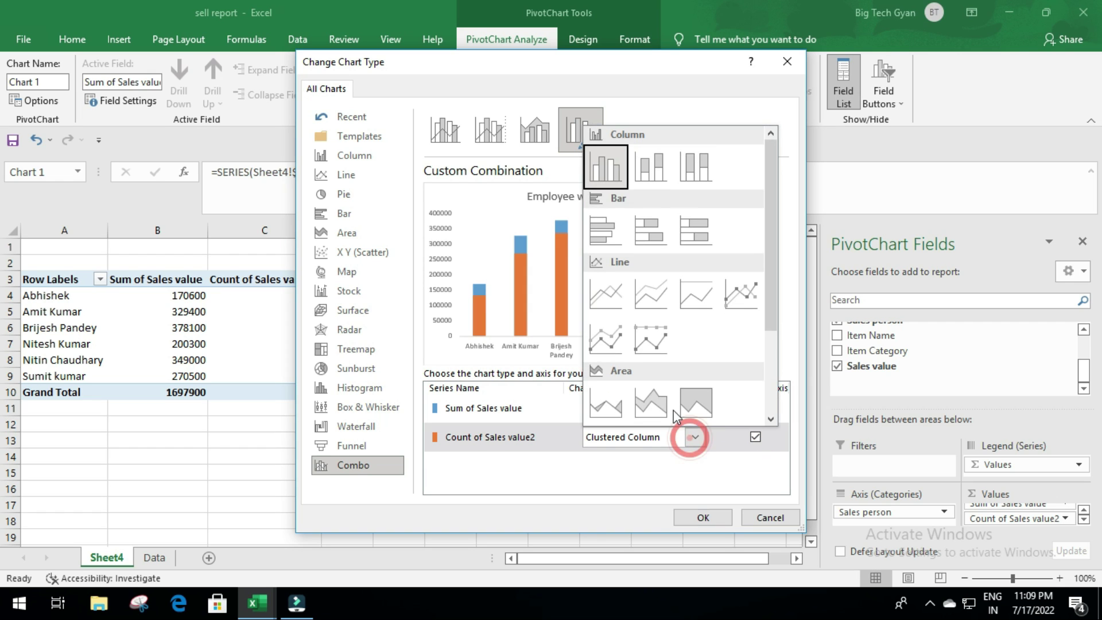
{"action": "left_click", "coordinate": [605, 335]}
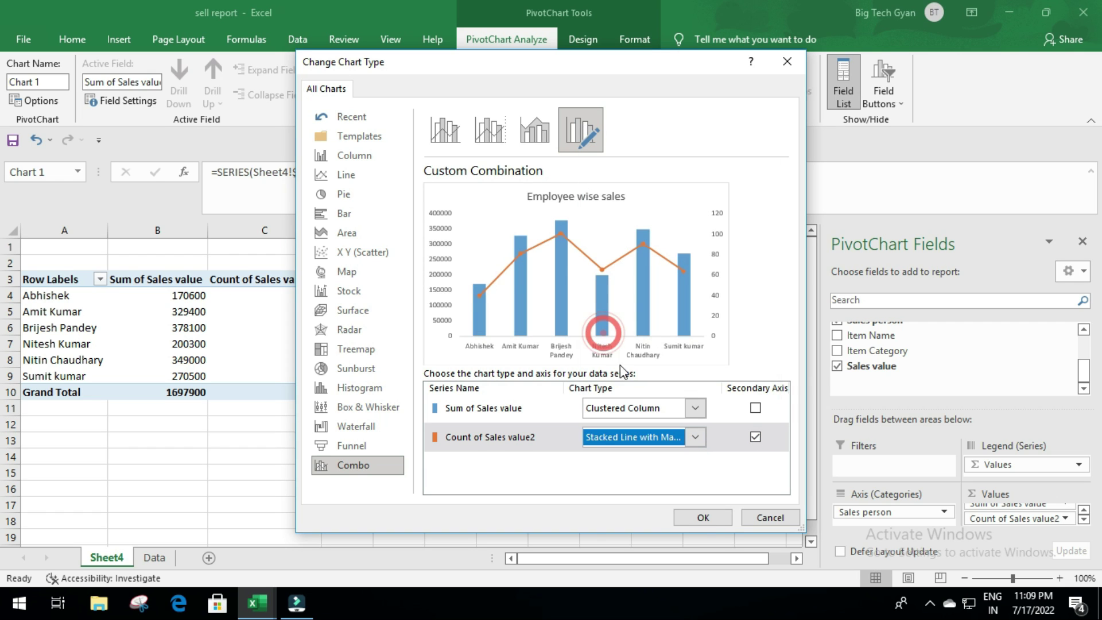
{"action": "left_click", "coordinate": [701, 518]}
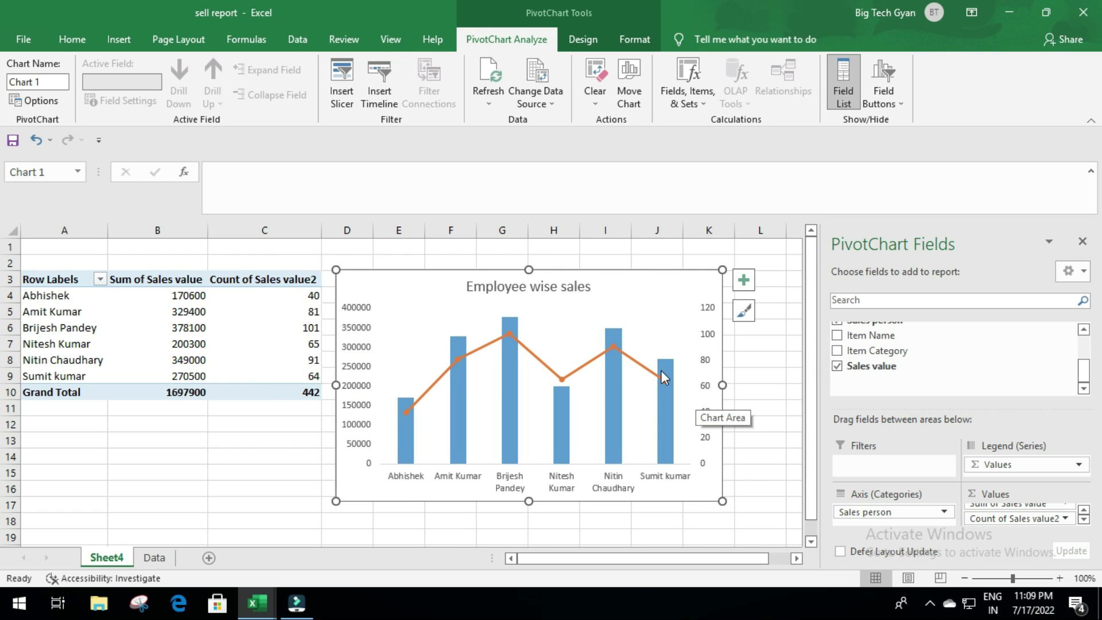
Apply the Colorful Palette so the columns turn orange and the line yellow
{"action": "left_click", "coordinate": [584, 39]}
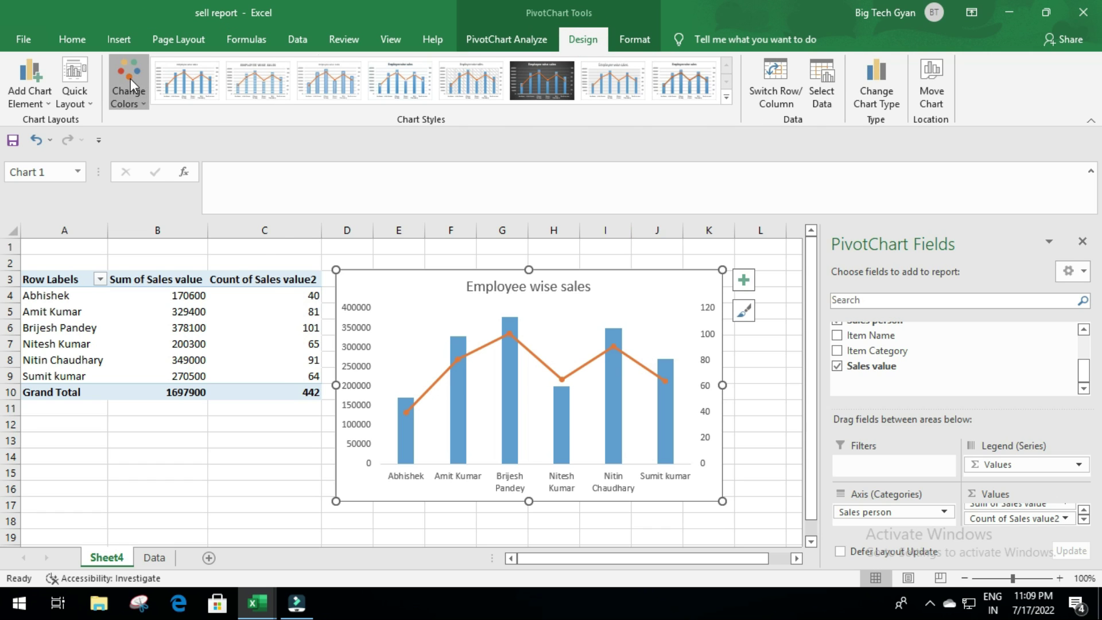
{"action": "left_click", "coordinate": [131, 85]}
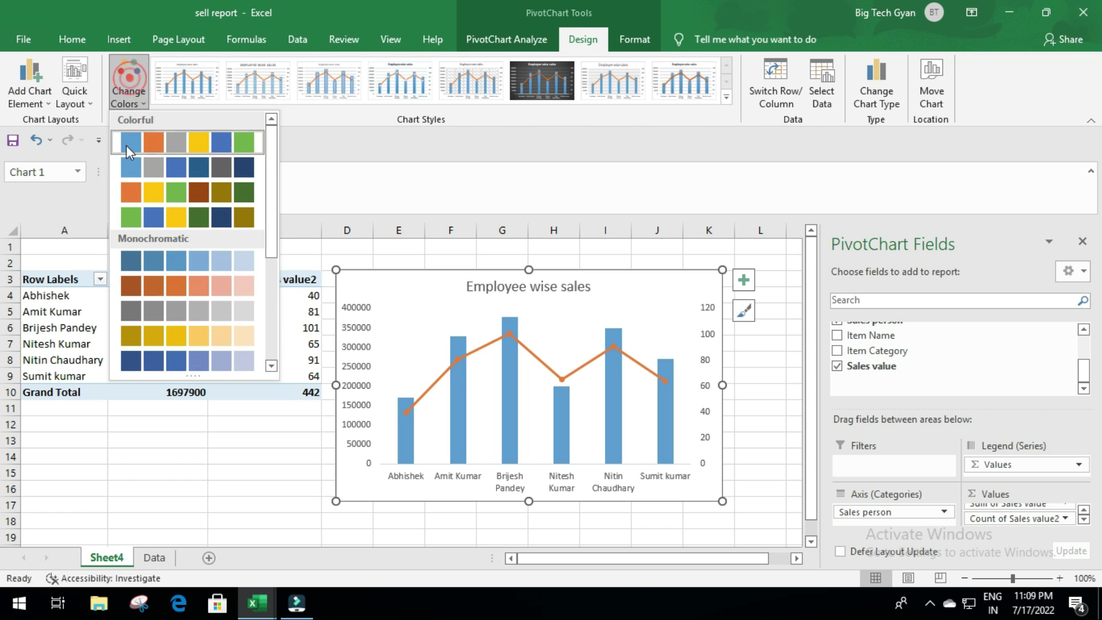
{"action": "left_click", "coordinate": [127, 198]}
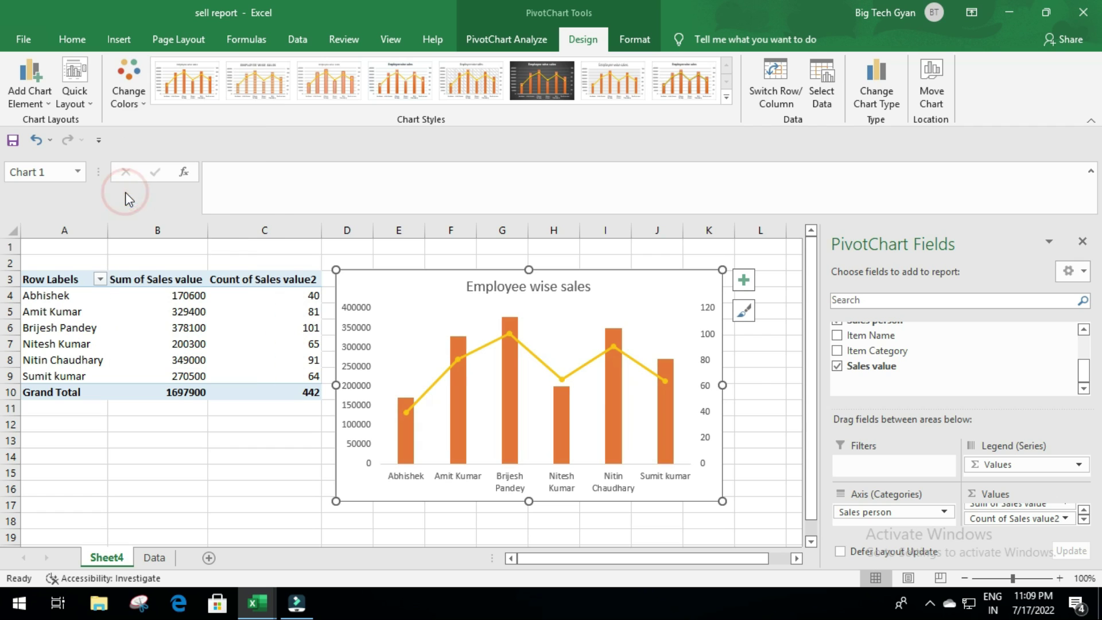
Add data labels to both the sales columns and the count line points
{"action": "left_click", "coordinate": [511, 323]}
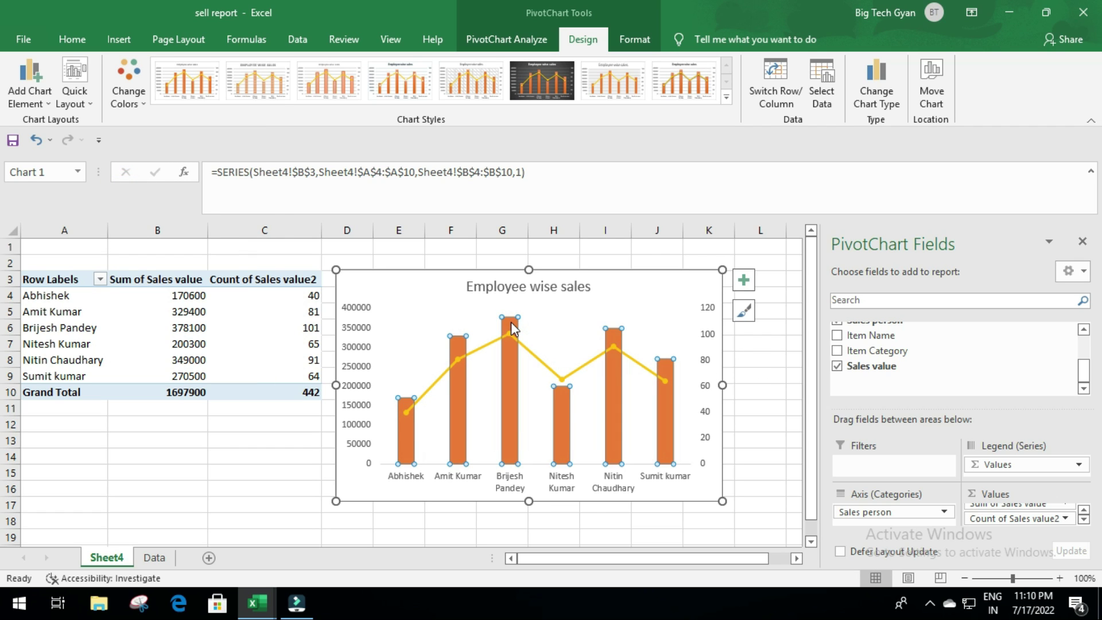
{"action": "right_click", "coordinate": [512, 323]}
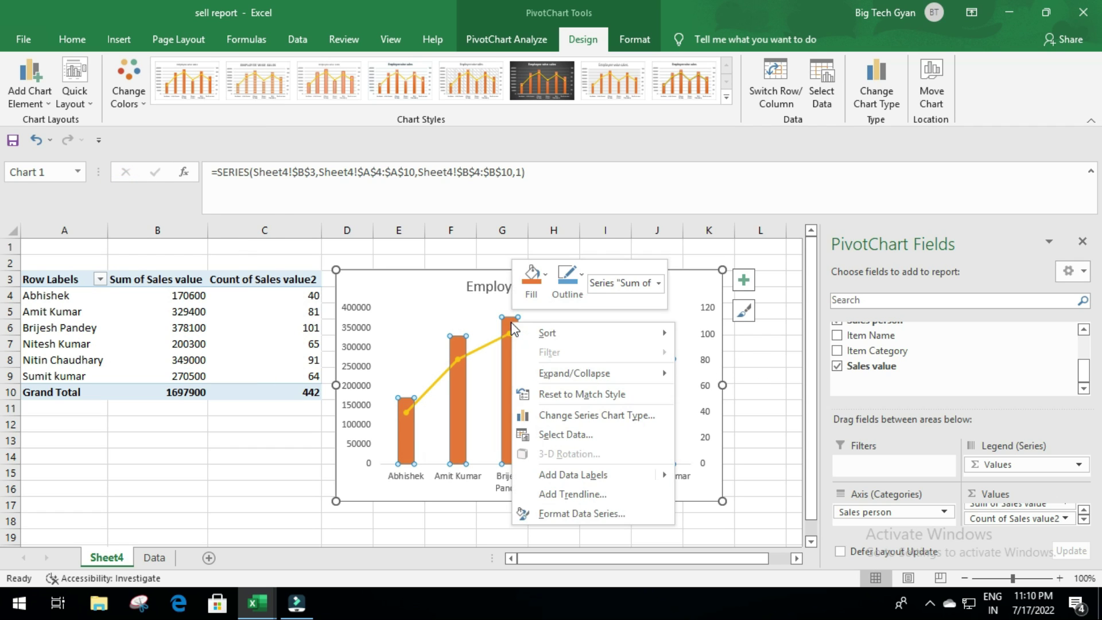
{"action": "left_click", "coordinate": [574, 475]}
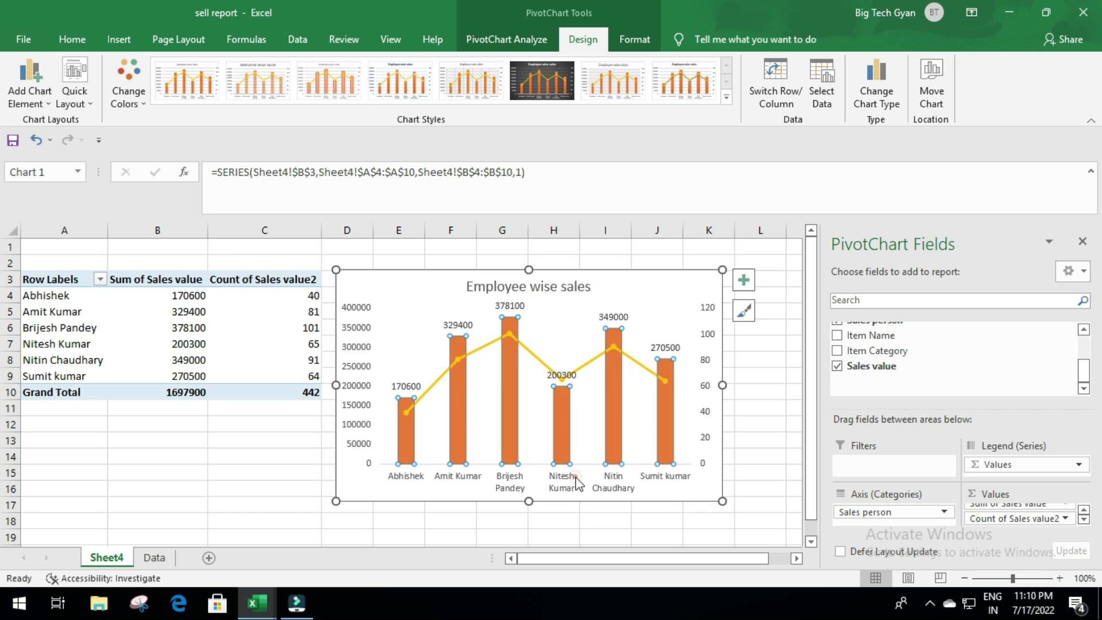
{"action": "left_click", "coordinate": [457, 361]}
{"action": "right_click", "coordinate": [457, 360]}
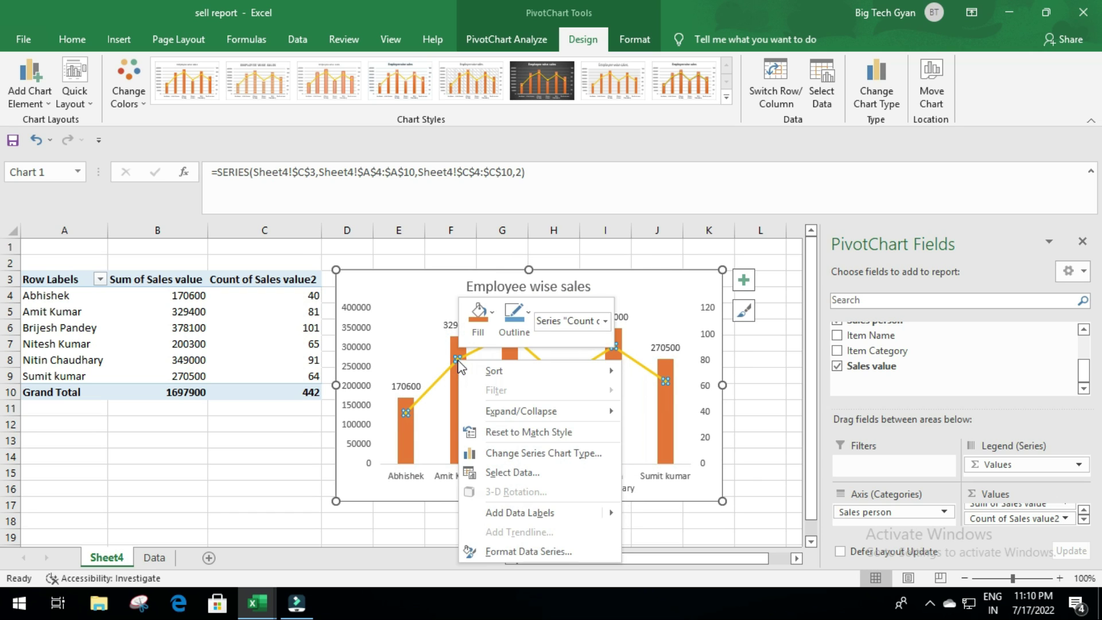
{"action": "left_click", "coordinate": [538, 513]}
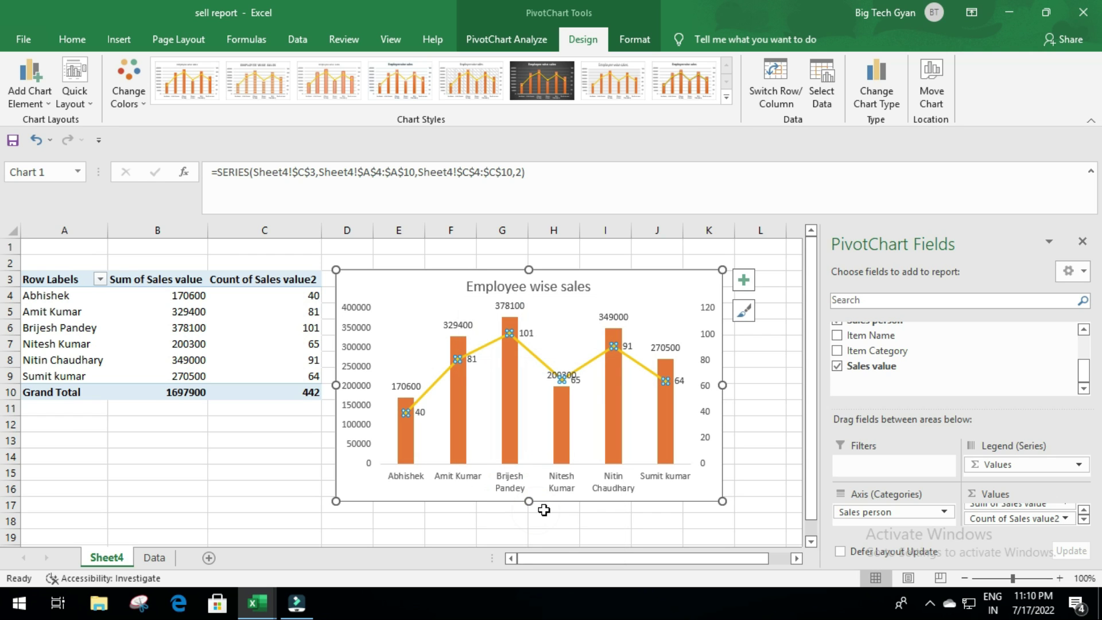
{"action": "left_click", "coordinate": [744, 395]}
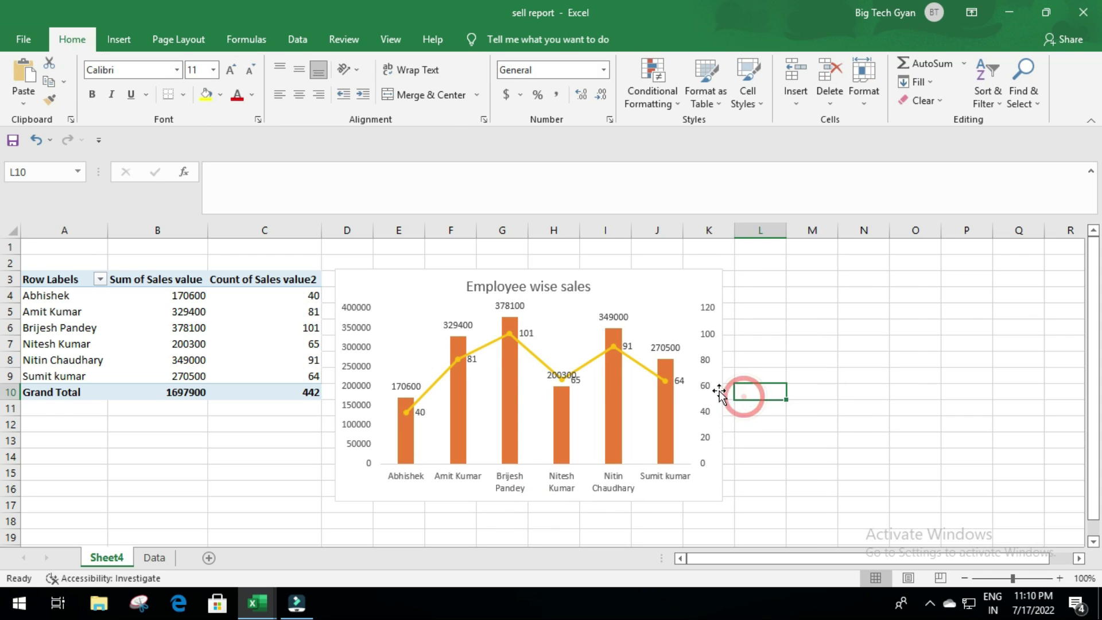
Rename Sheet4 to 'Employee wise'
{"action": "left_click", "coordinate": [189, 493]}
{"action": "right_click", "coordinate": [114, 558]}
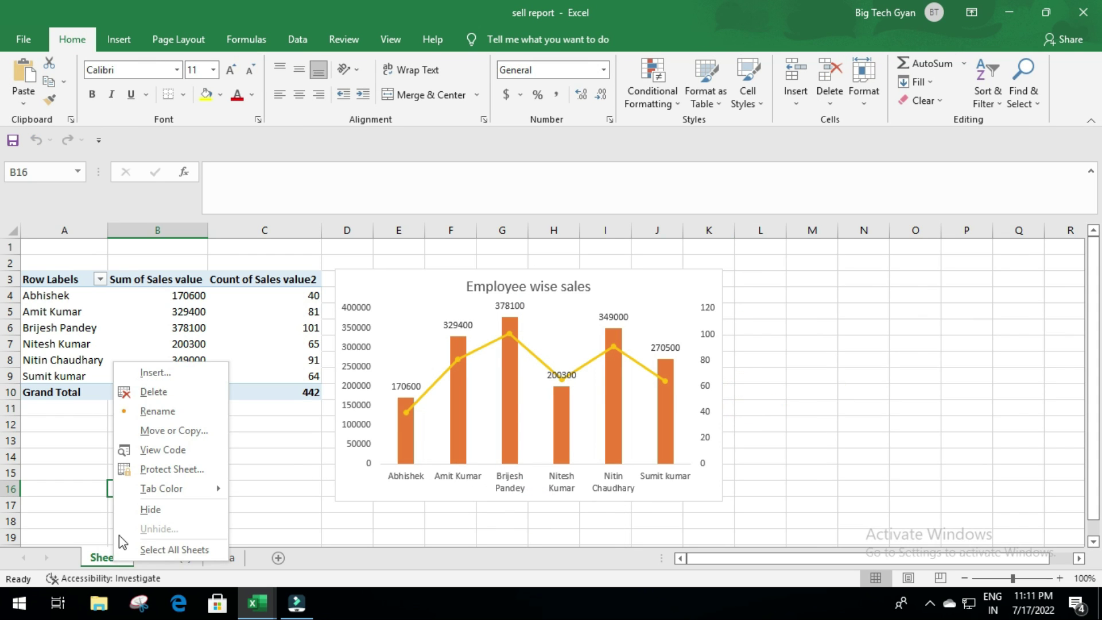
{"action": "left_click", "coordinate": [158, 411]}
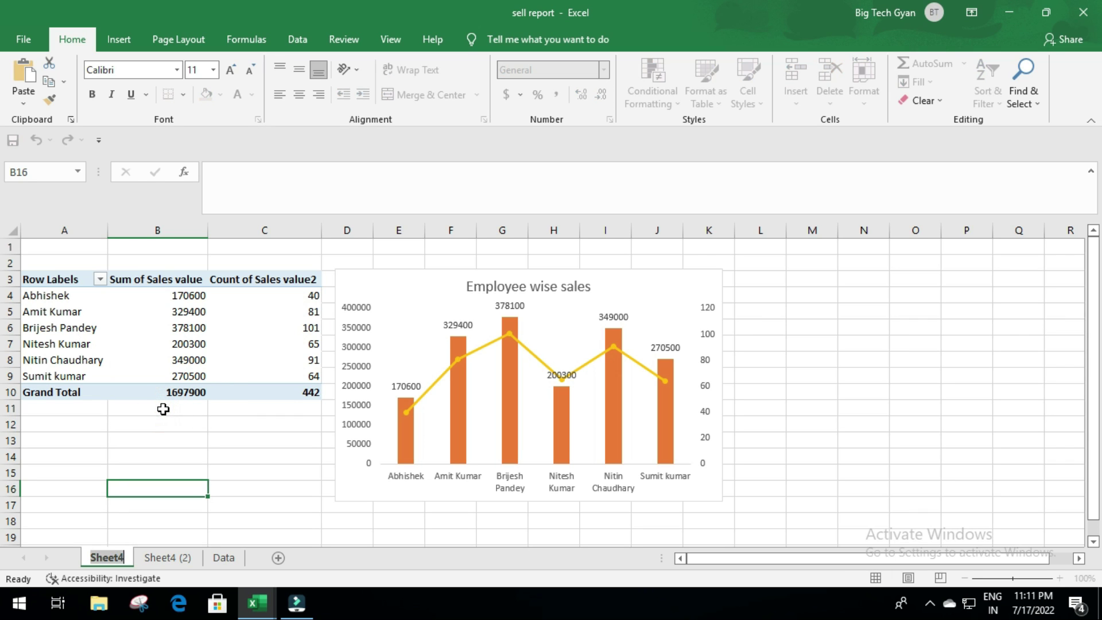
{"action": "type", "text": "Employee wise"}
{"action": "key", "text": "Return"}
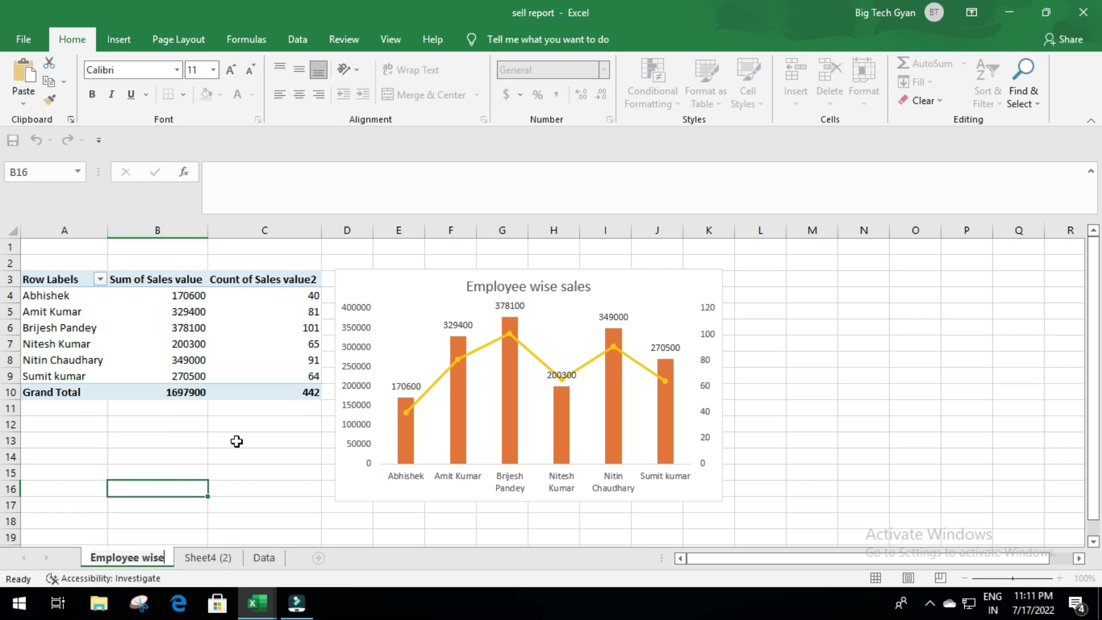
{"action": "left_click", "coordinate": [237, 441]}
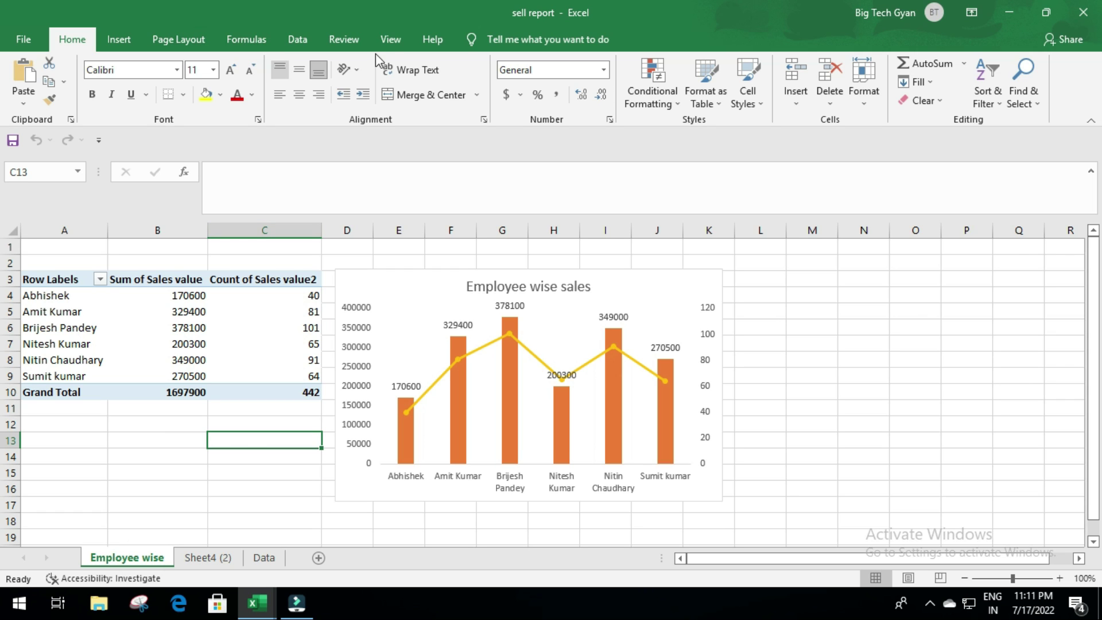
Select the pivot table's name in PivotTable Analyze and begin renaming it with 'E'
{"action": "left_click", "coordinate": [252, 285]}
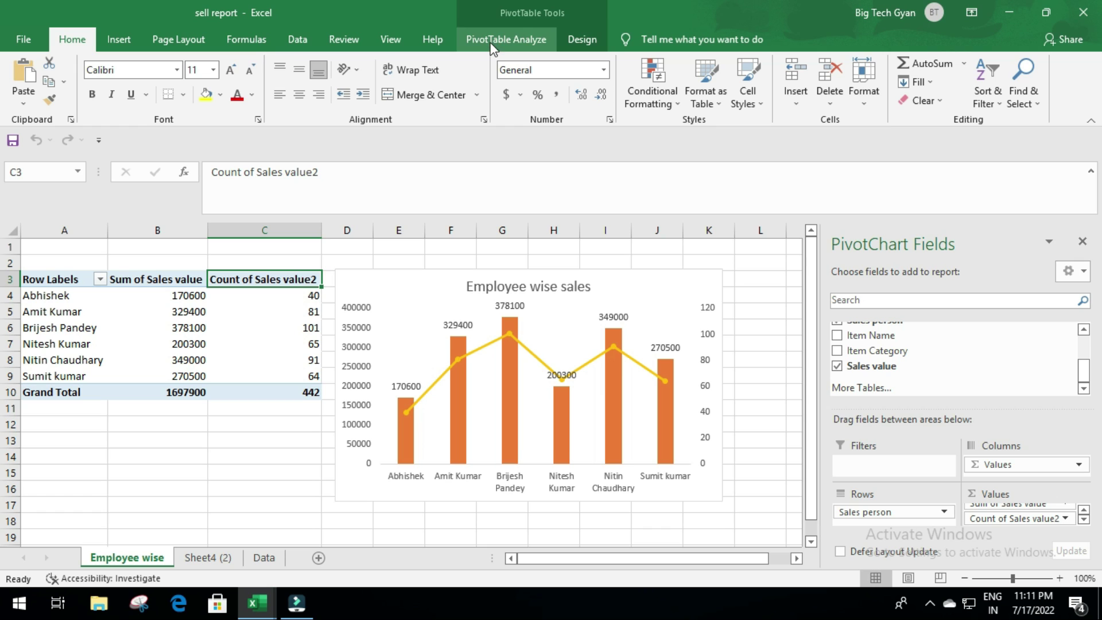
{"action": "left_click", "coordinate": [506, 39]}
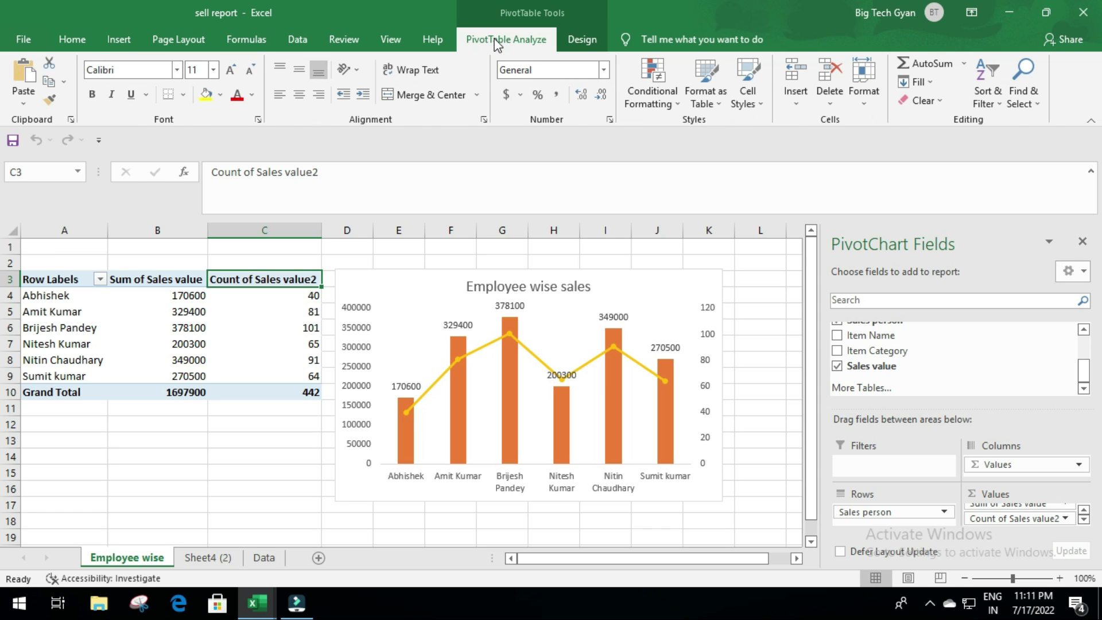
{"action": "left_click", "coordinate": [76, 84]}
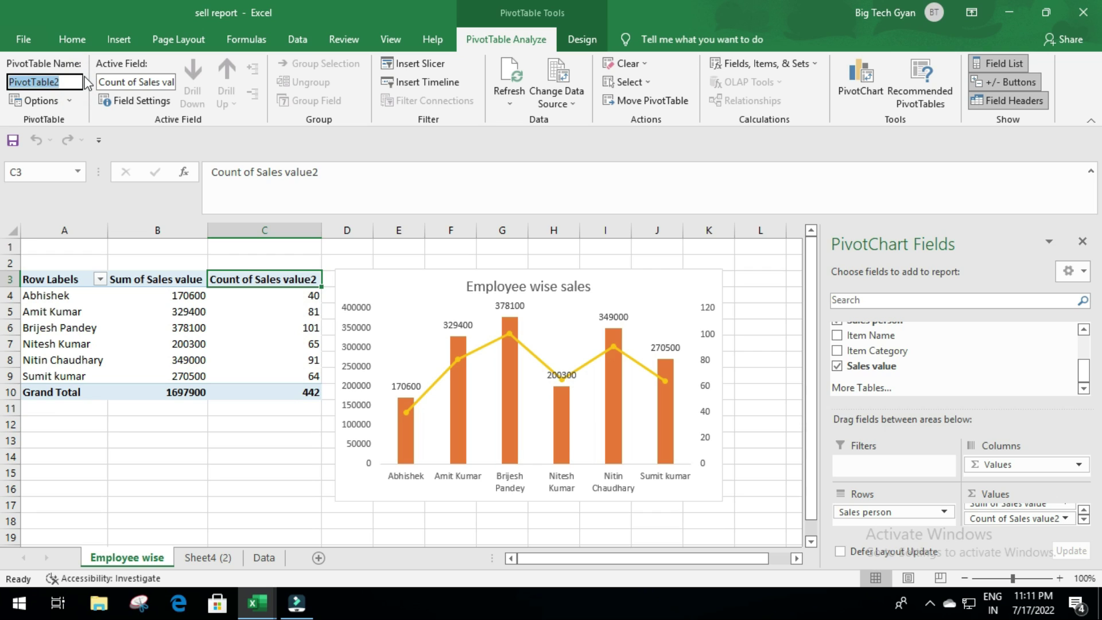
{"action": "type", "text": "E"}
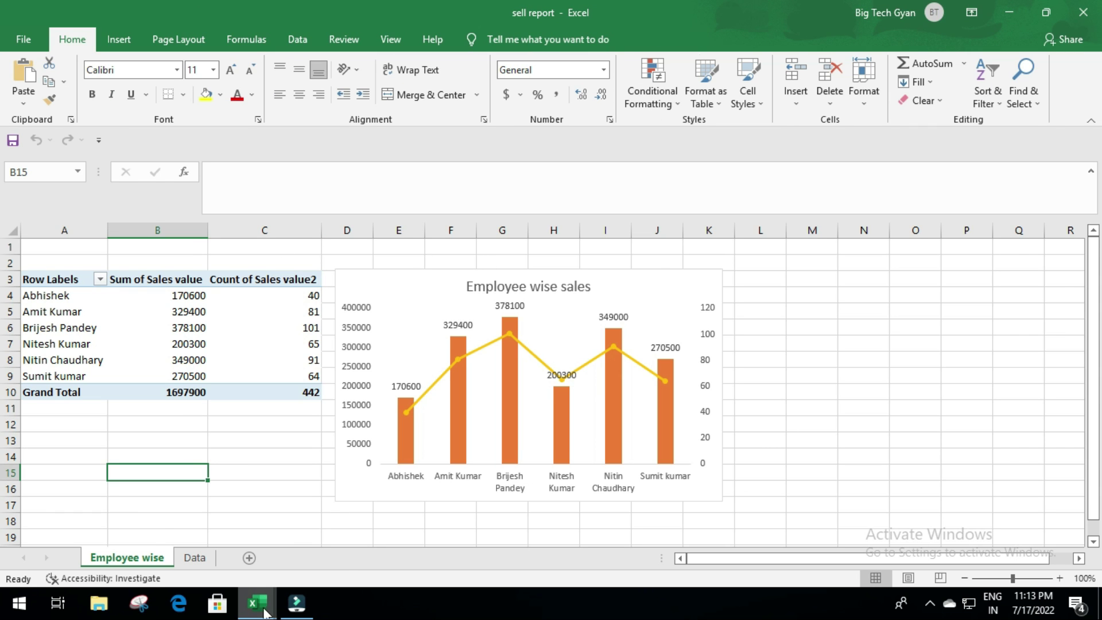
Duplicate the Employee wise sheet as Employee wise (2) and delete its chart
{"action": "left_click", "coordinate": [356, 543]}
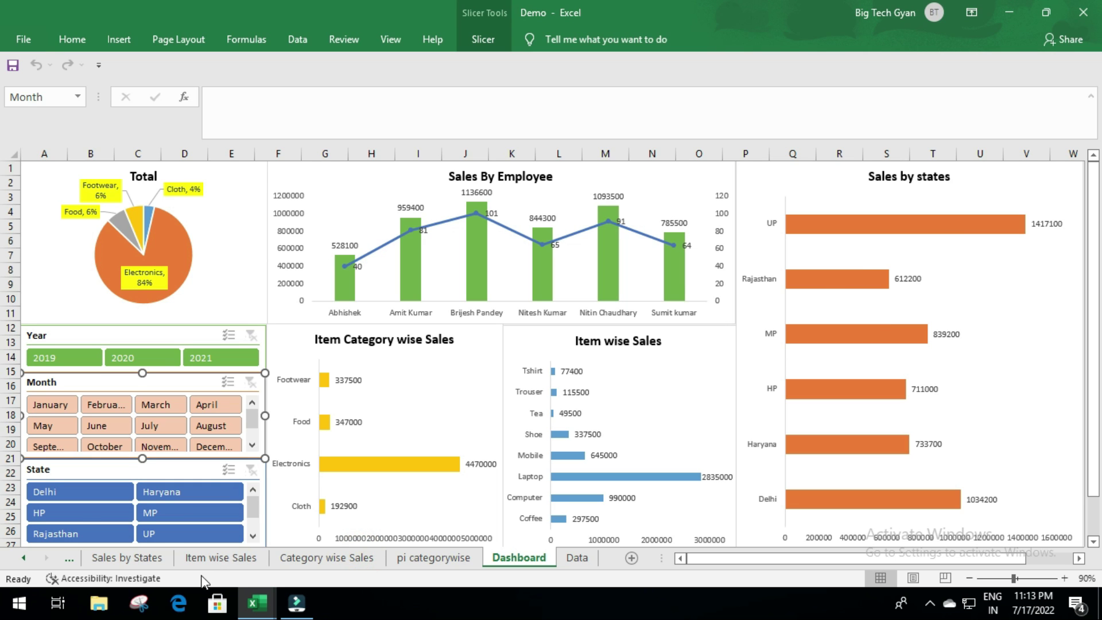
{"action": "mouse_move", "coordinate": [256, 603]}
{"action": "left_click", "coordinate": [194, 540]}
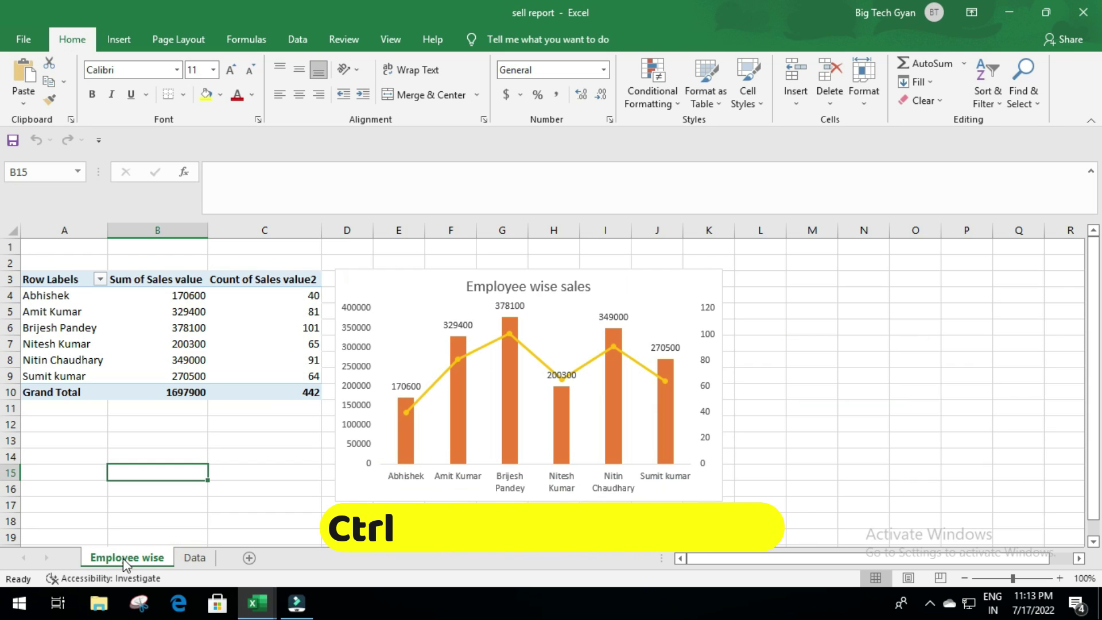
{"action": "left_click_drag", "start_coordinate": [124, 559], "coordinate": [195, 559]}
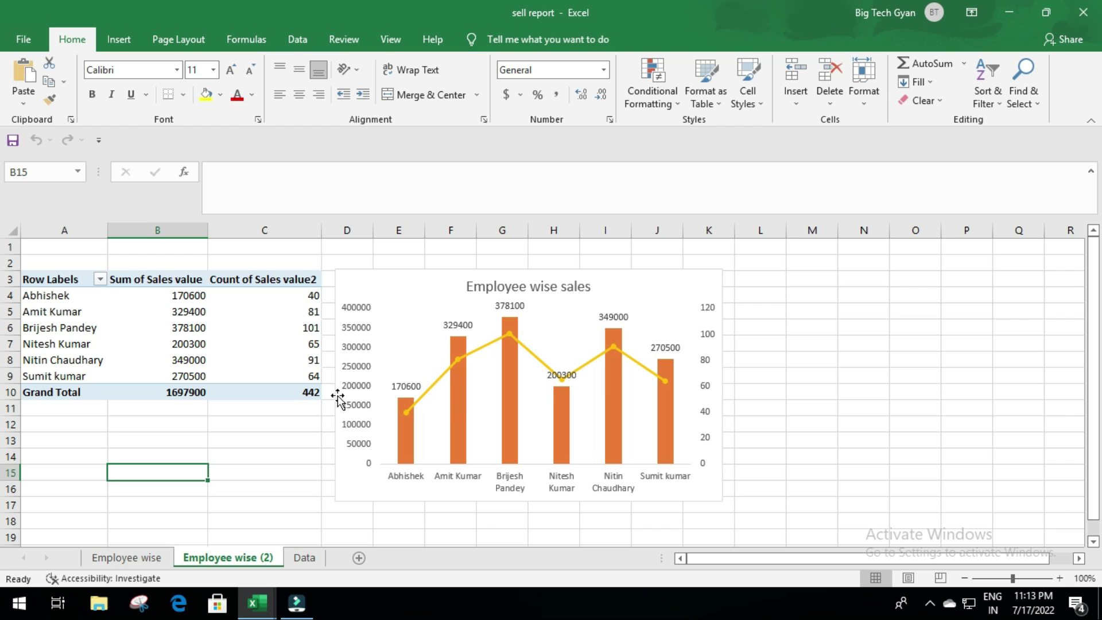
{"action": "left_click", "coordinate": [639, 279]}
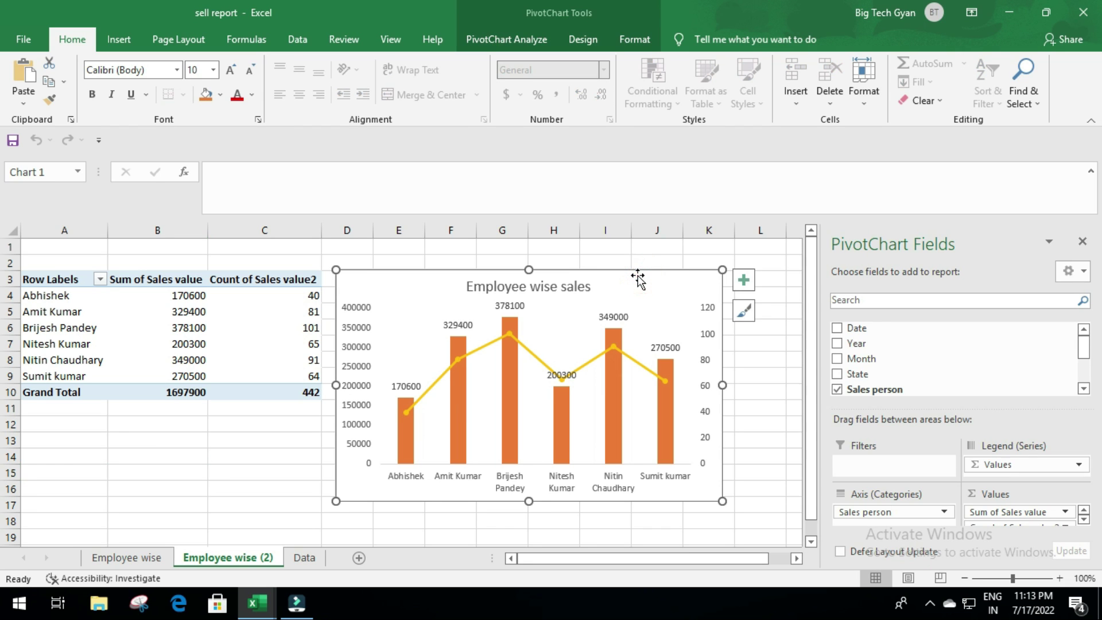
{"action": "key", "text": "Delete"}
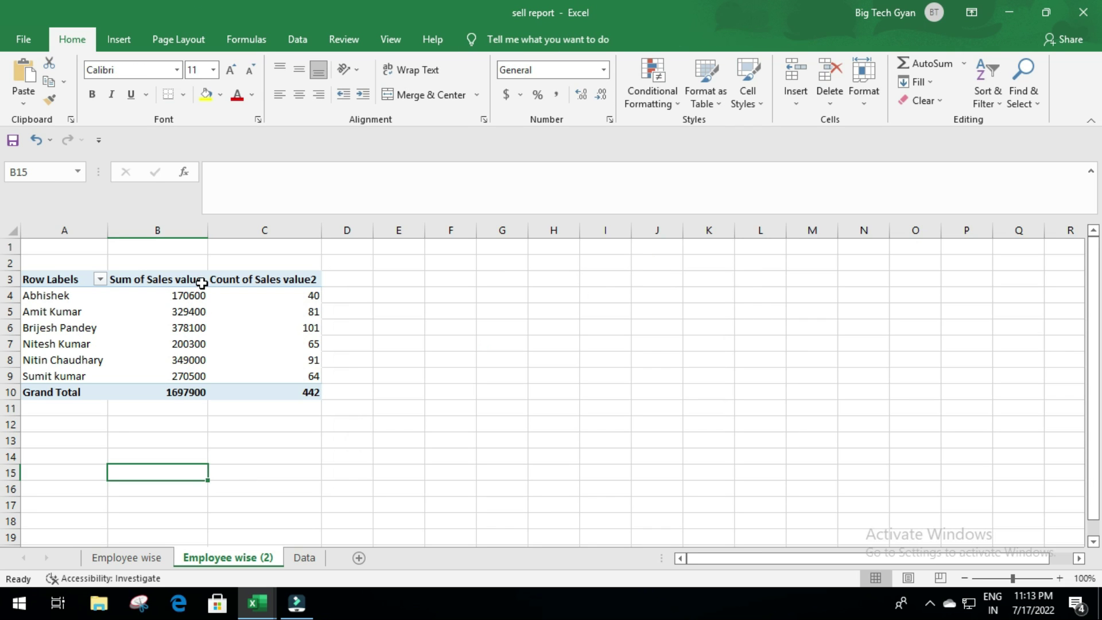
Swap Sales person for State in the rows and remove Count of Sales value2
{"action": "left_click", "coordinate": [202, 280]}
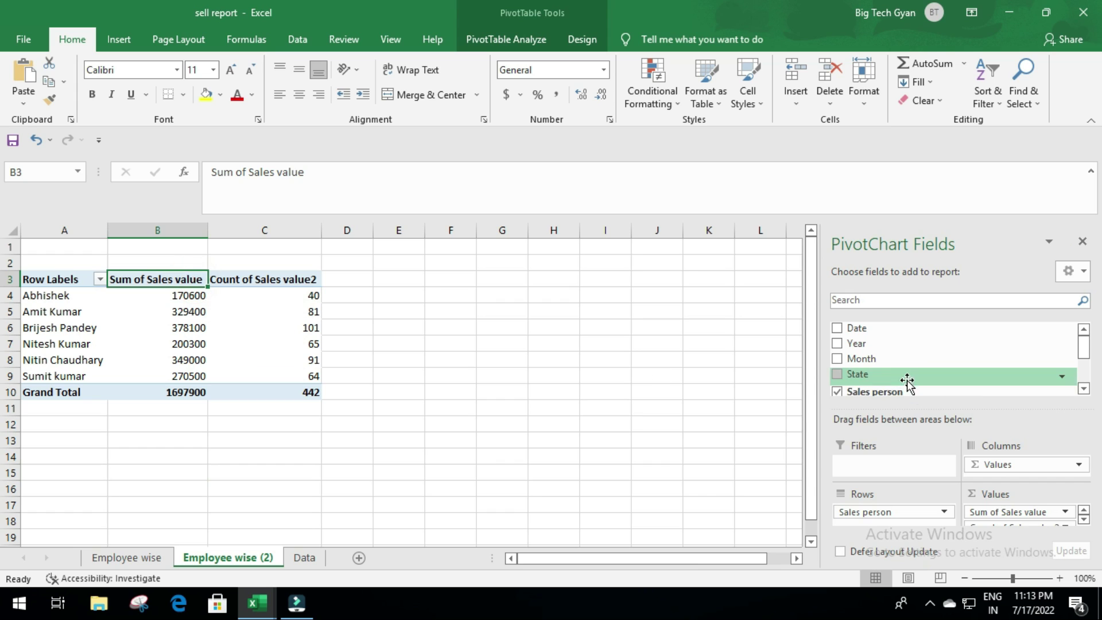
{"action": "left_click", "coordinate": [838, 390]}
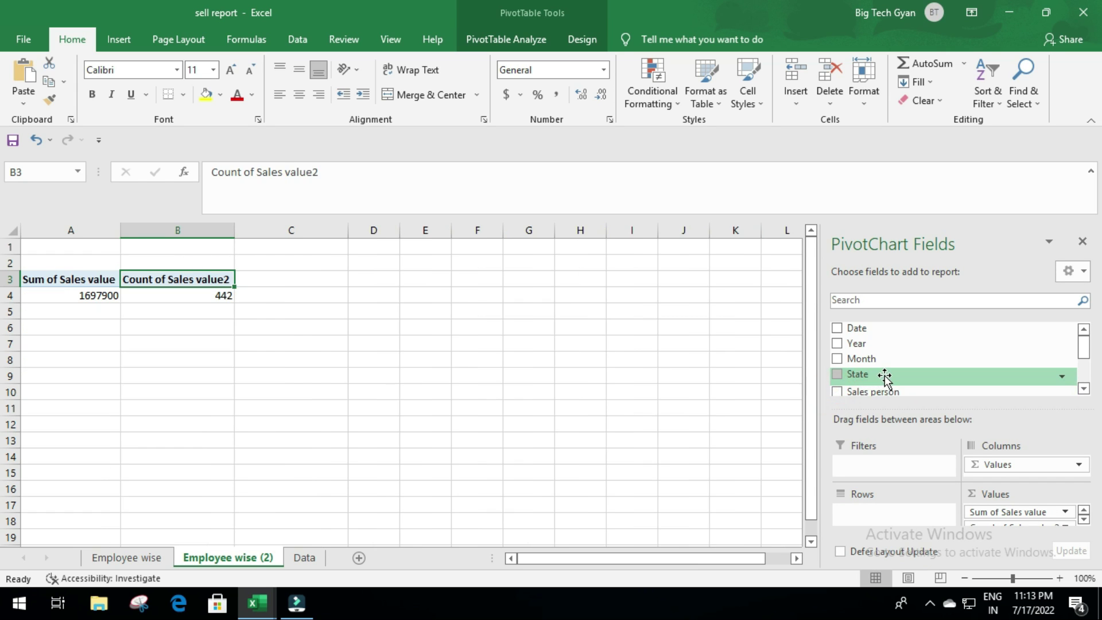
{"action": "scroll", "coordinate": [890, 382], "scroll_direction": "down", "scroll_amount": 5}
{"action": "scroll", "coordinate": [907, 372], "scroll_direction": "up", "scroll_amount": 5}
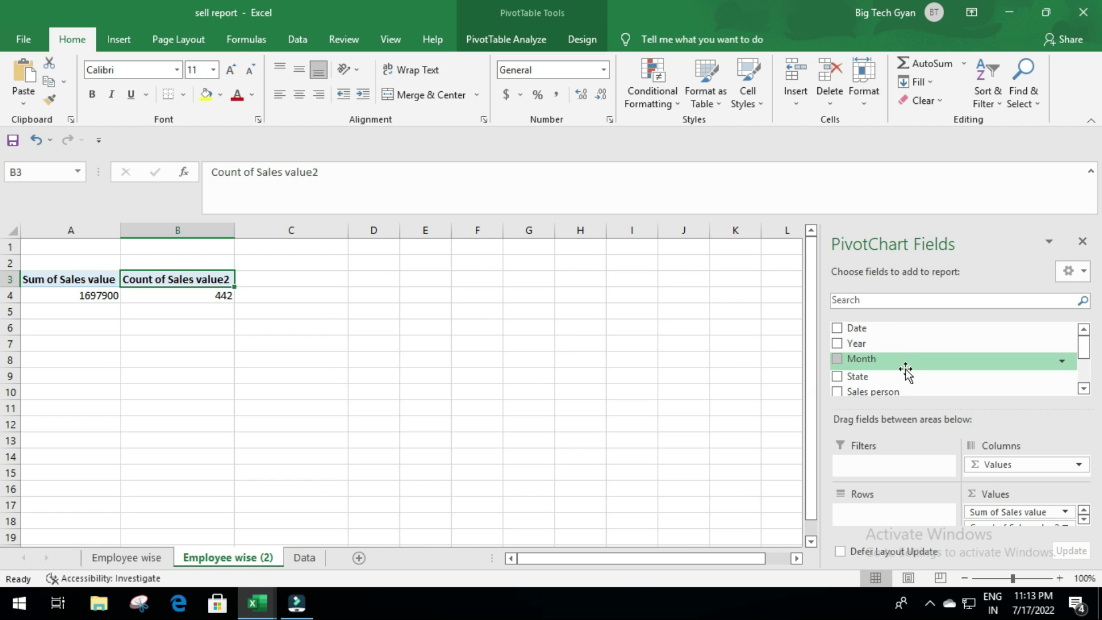
{"action": "left_click", "coordinate": [838, 375]}
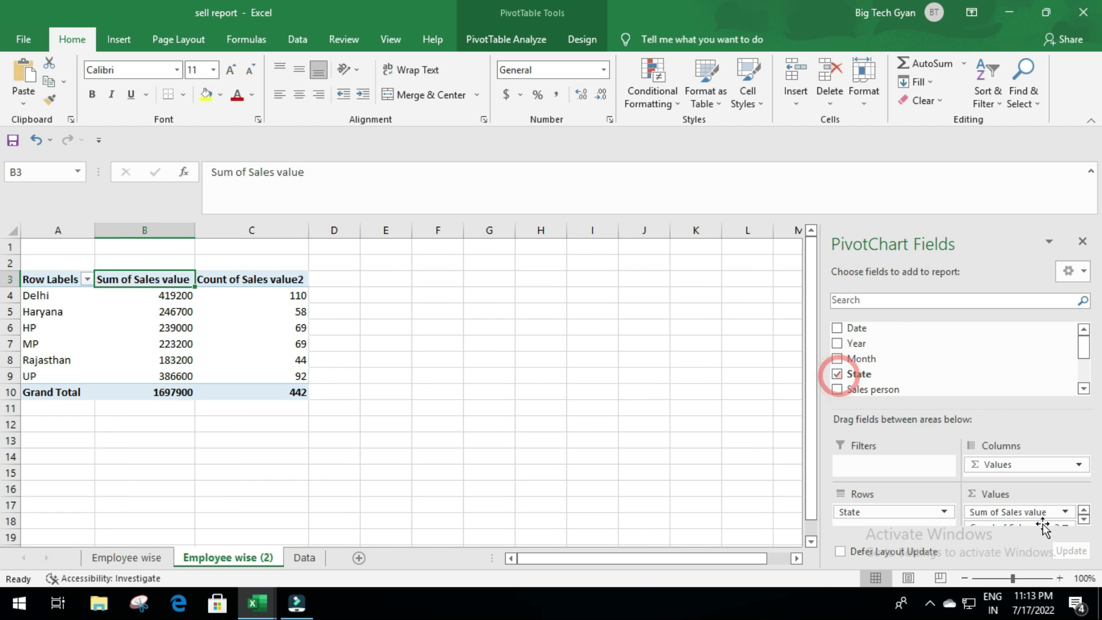
{"action": "scroll", "coordinate": [1058, 508], "scroll_direction": "down", "scroll_amount": 1}
{"action": "left_click", "coordinate": [1018, 518]}
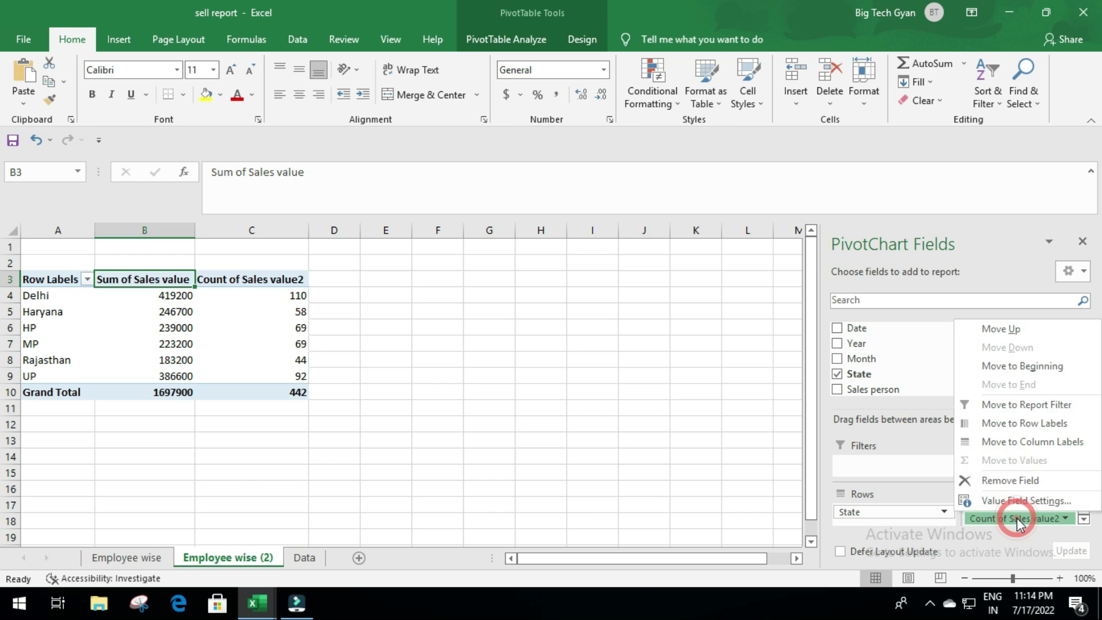
{"action": "left_click", "coordinate": [1021, 481]}
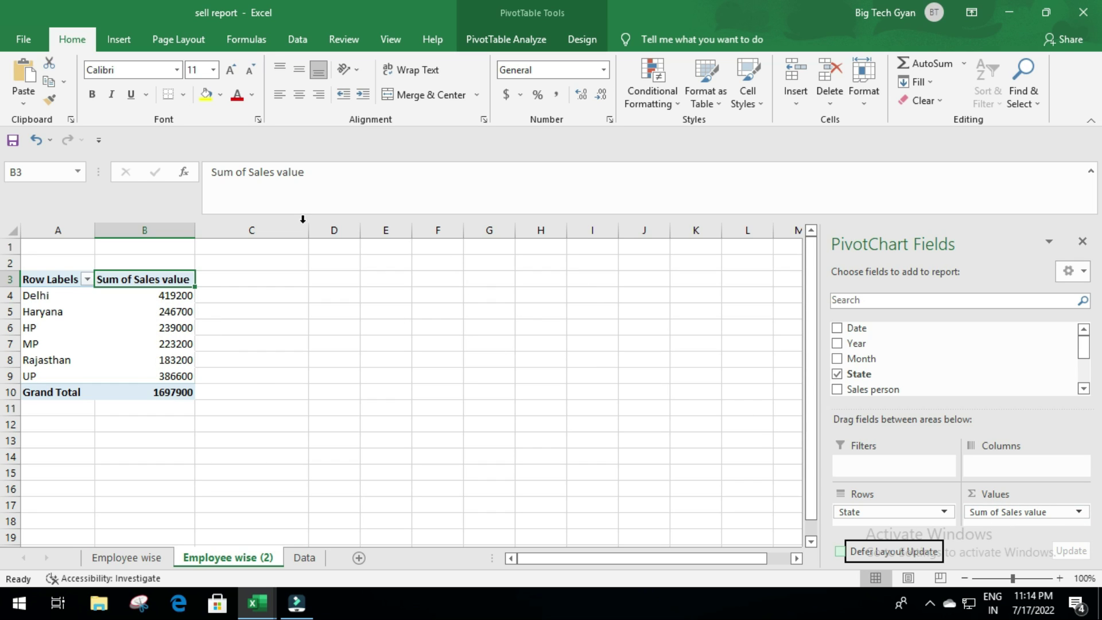
Start inserting a PivotChart for the state sales totals
{"action": "left_click", "coordinate": [46, 279]}
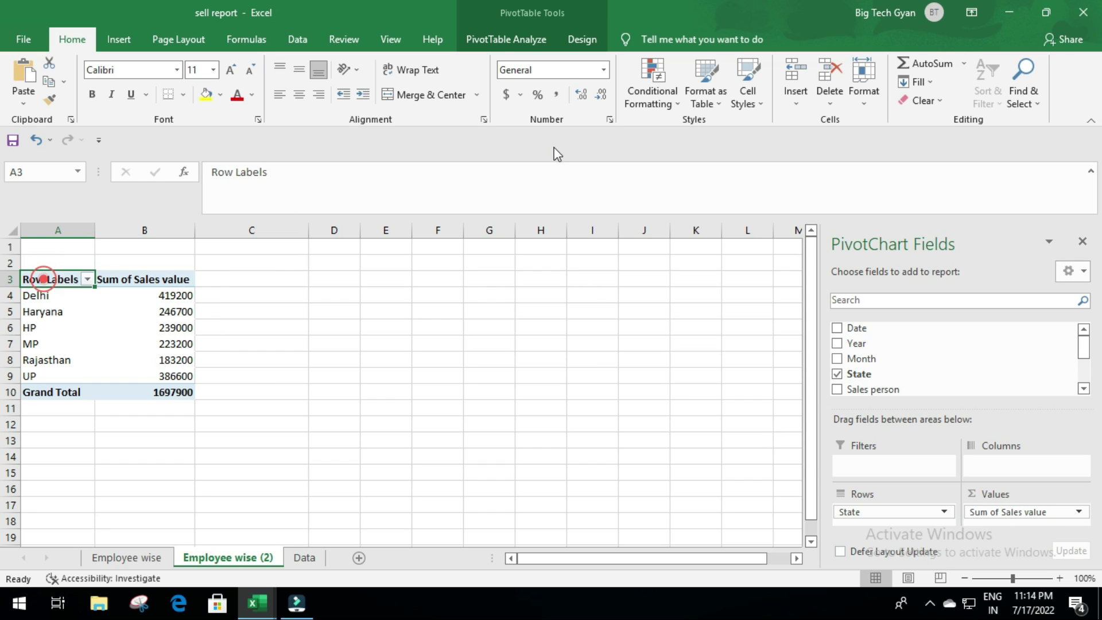
{"action": "left_click", "coordinate": [498, 37]}
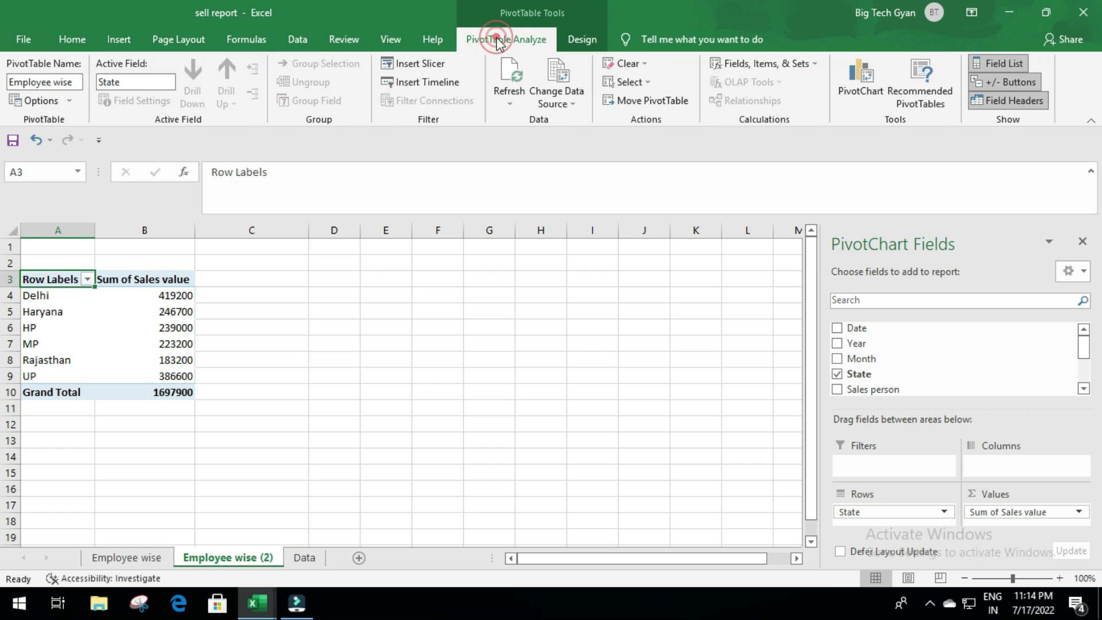
{"action": "left_click", "coordinate": [861, 75]}
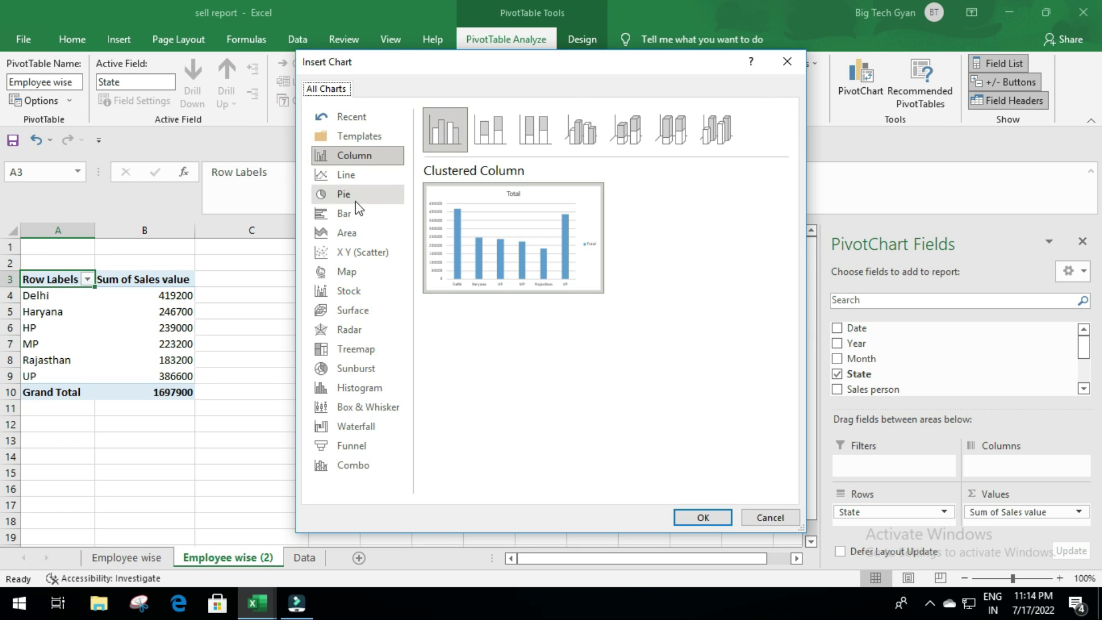
Insert a clustered bar PivotChart of the state totals and hide its field buttons
{"action": "left_click", "coordinate": [340, 217]}
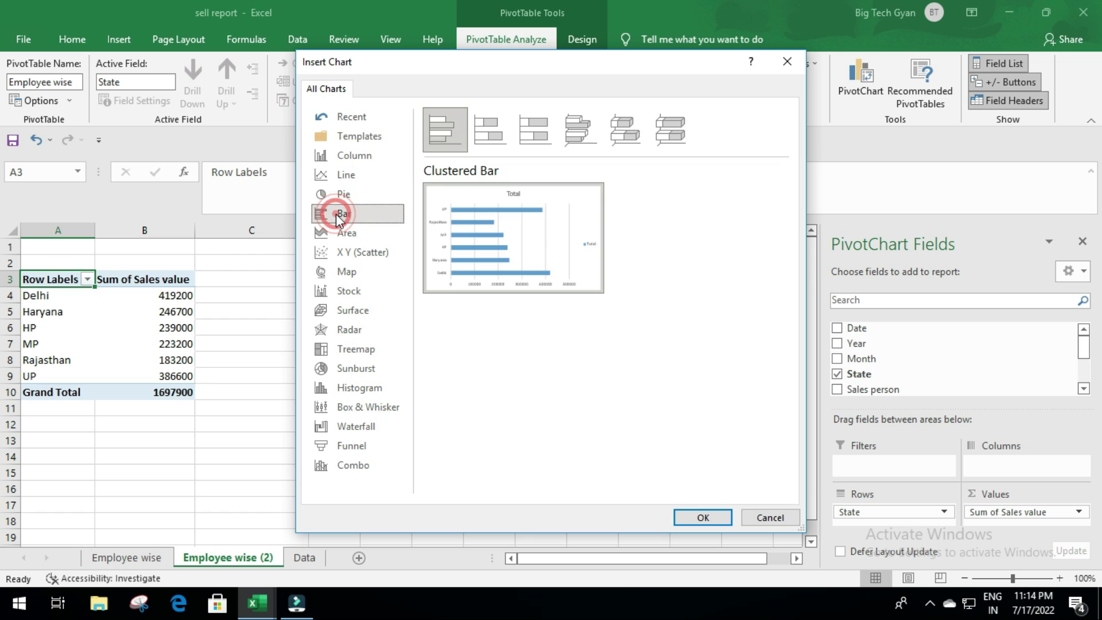
{"action": "left_click", "coordinate": [703, 518]}
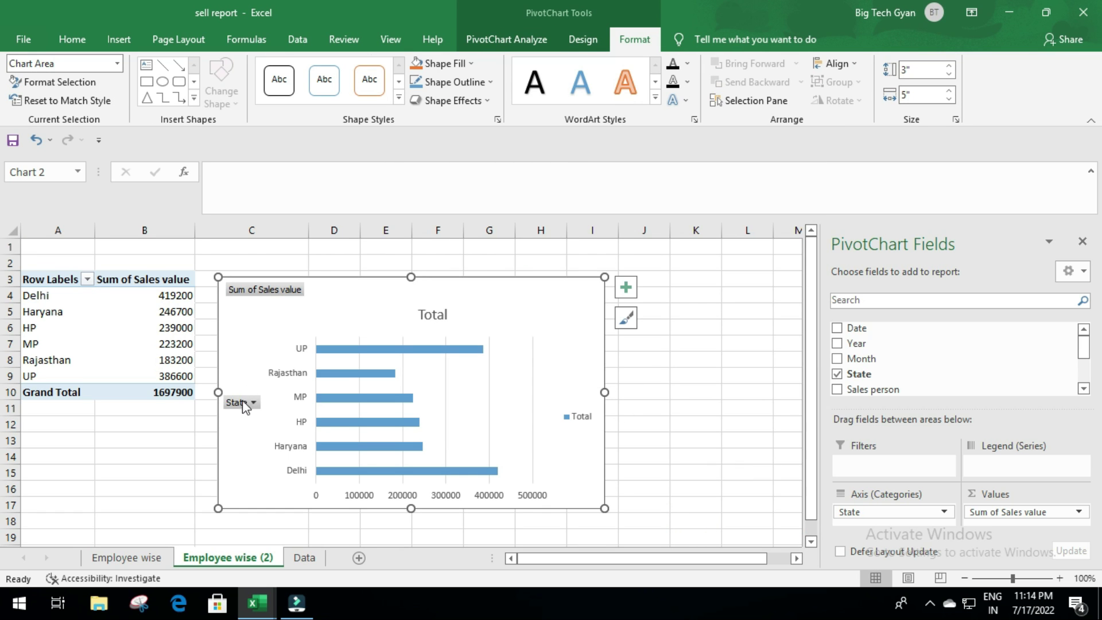
{"action": "left_click", "coordinate": [503, 41]}
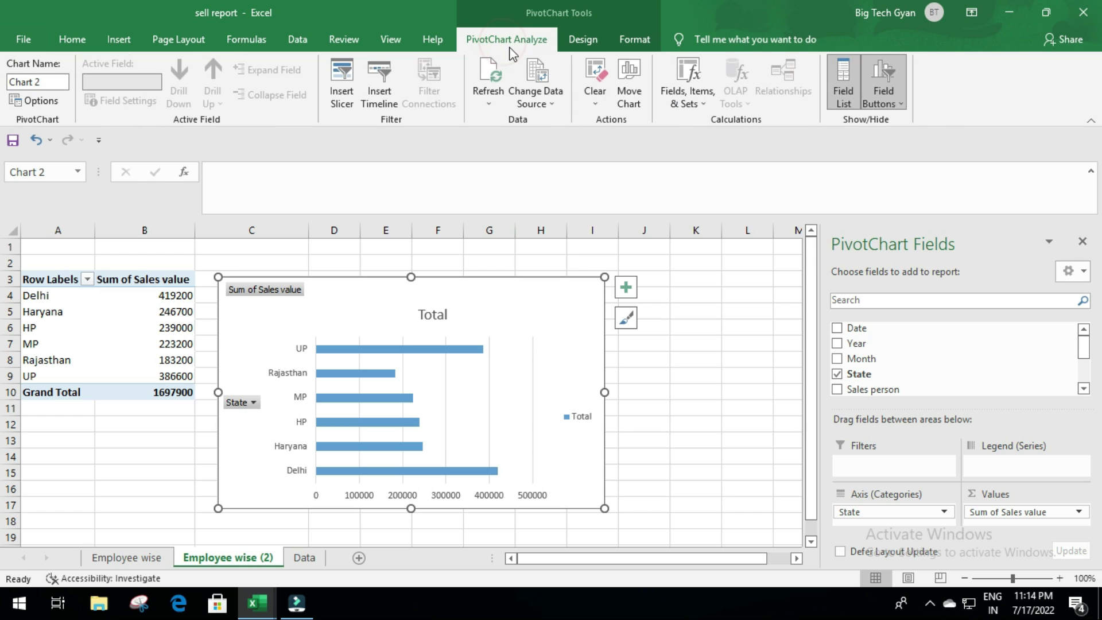
{"action": "left_click", "coordinate": [884, 69]}
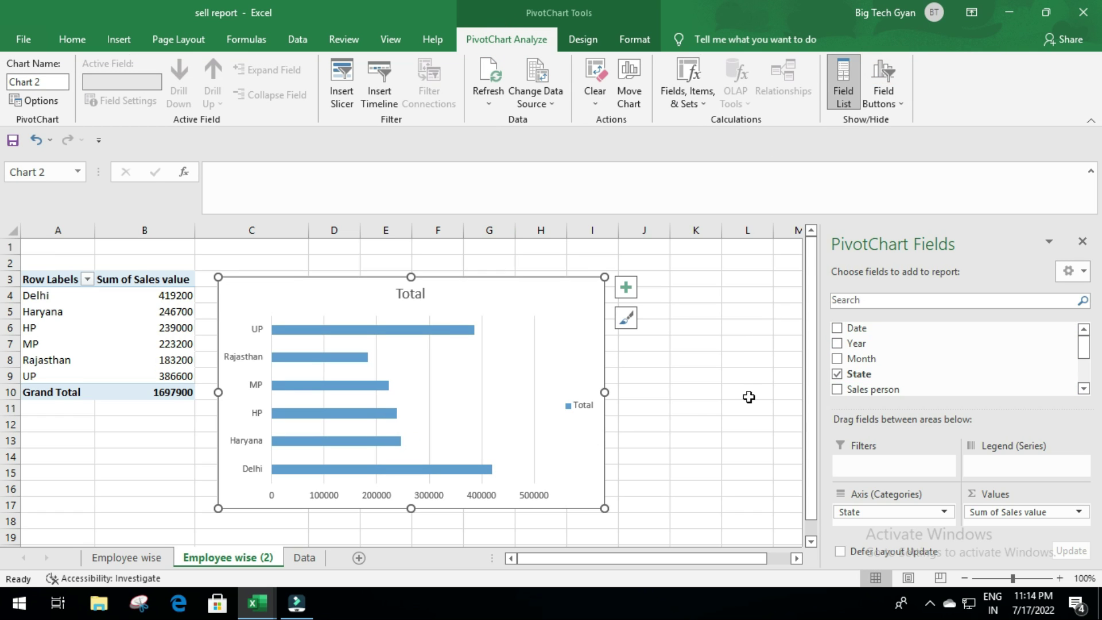
Remove the chart's Total legend and its gridlines
{"action": "left_click", "coordinate": [582, 408]}
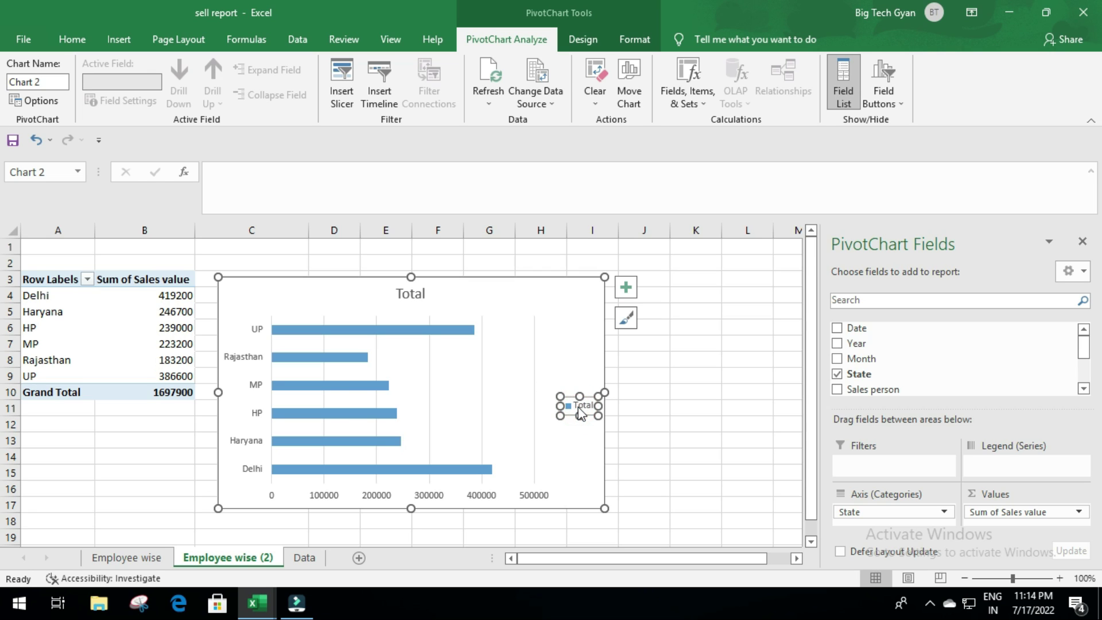
{"action": "key", "text": "Delete"}
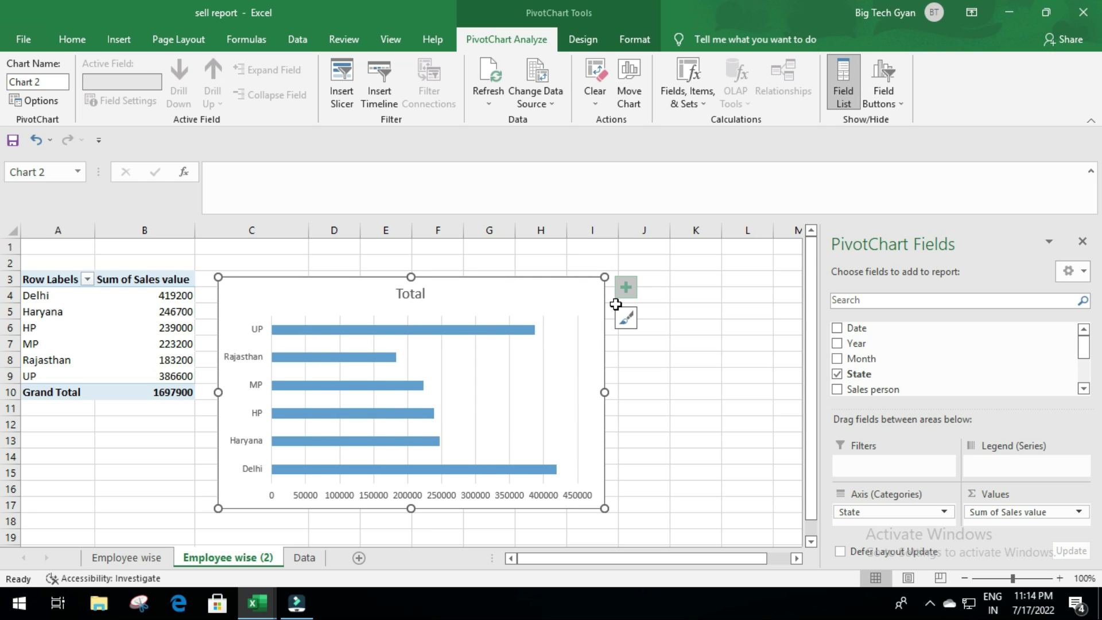
{"action": "left_click", "coordinate": [576, 365]}
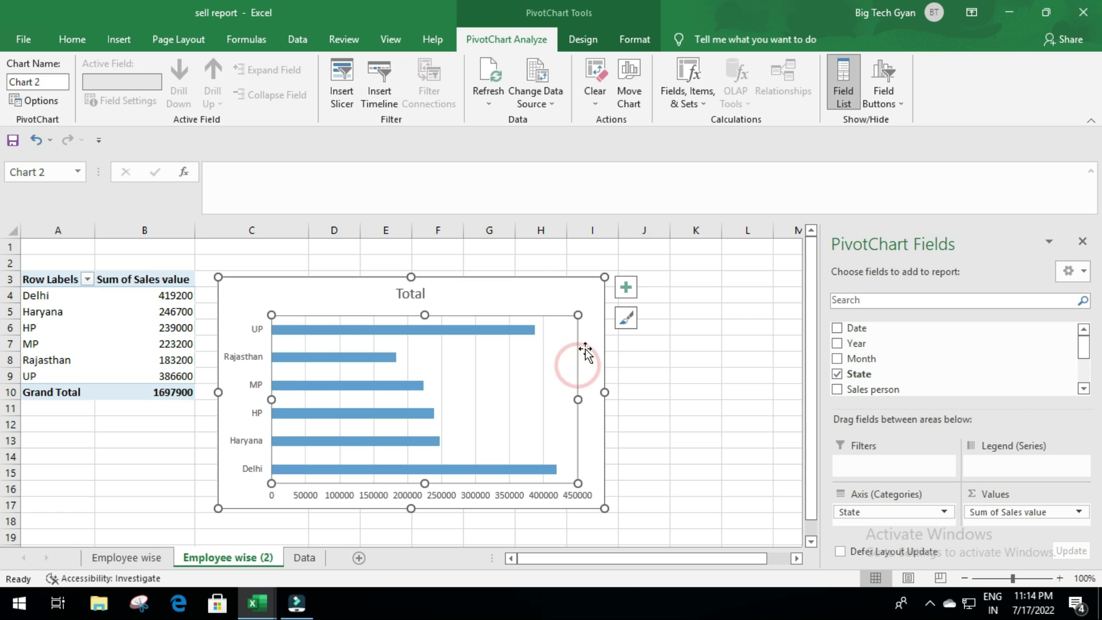
{"action": "left_click", "coordinate": [627, 288]}
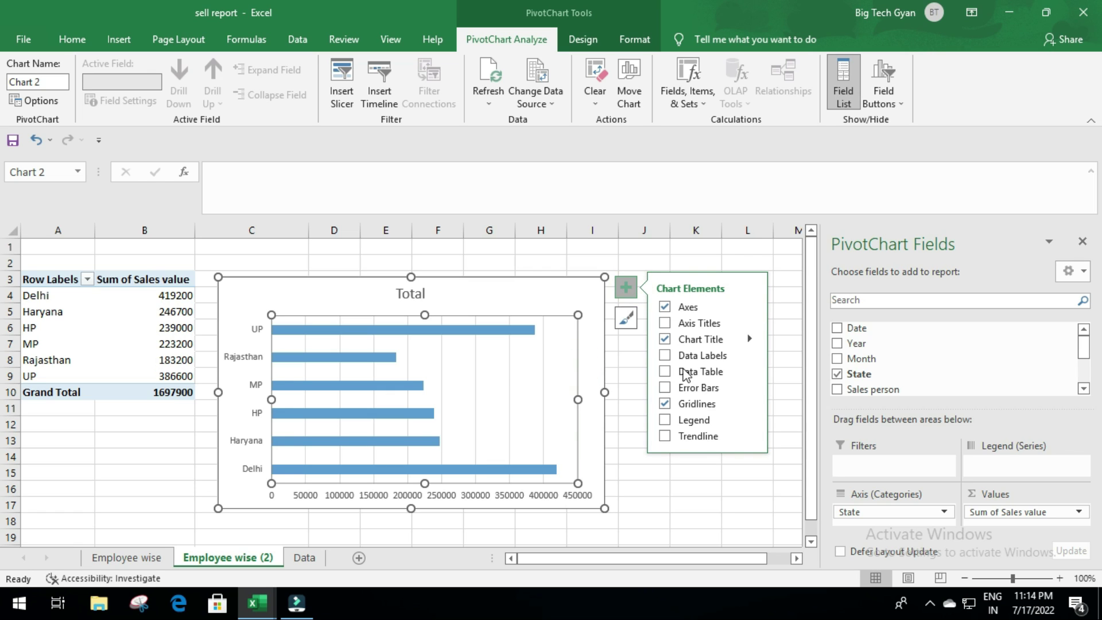
{"action": "left_click", "coordinate": [666, 404]}
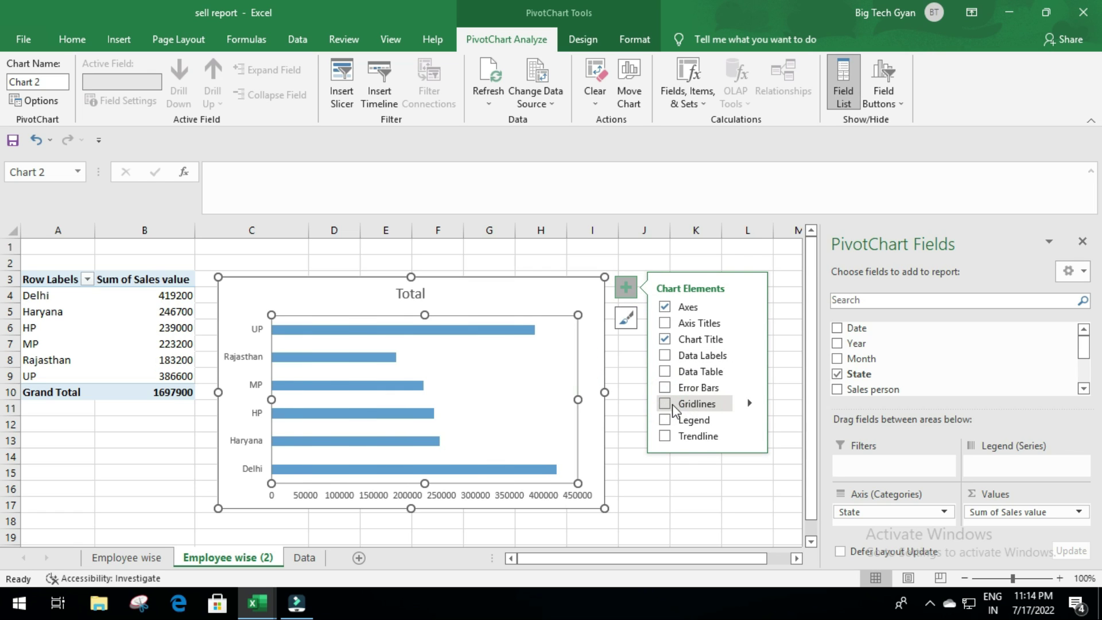
{"action": "left_click", "coordinate": [666, 420]}
{"action": "left_click", "coordinate": [666, 420]}
Retitle the chart 'State wise sales'
{"action": "left_click", "coordinate": [421, 295]}
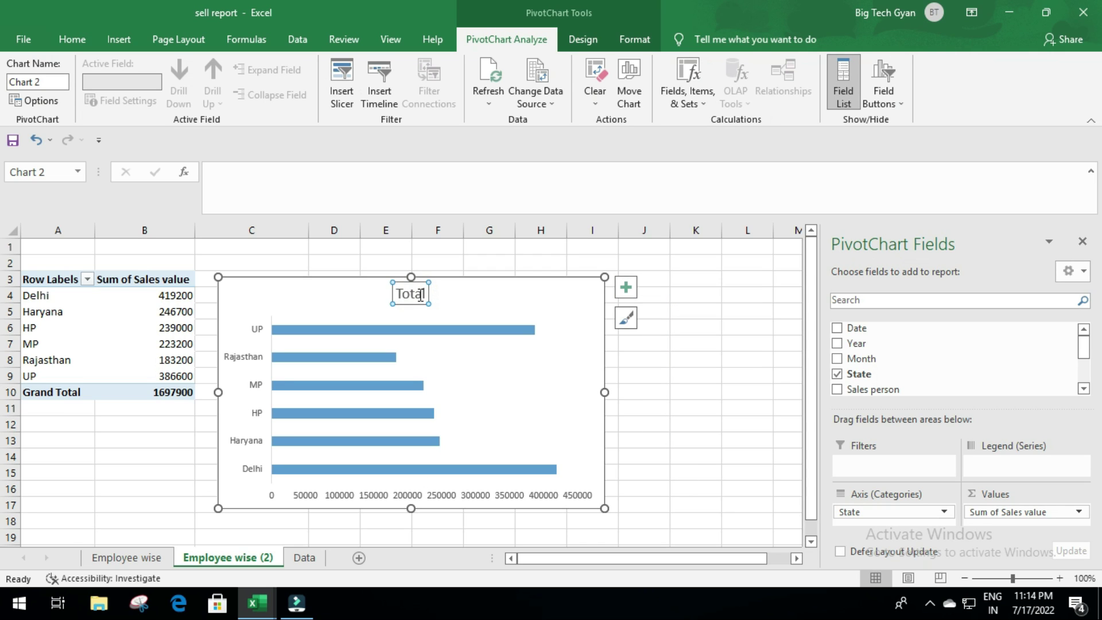
{"action": "type", "text": "State wise sale"}
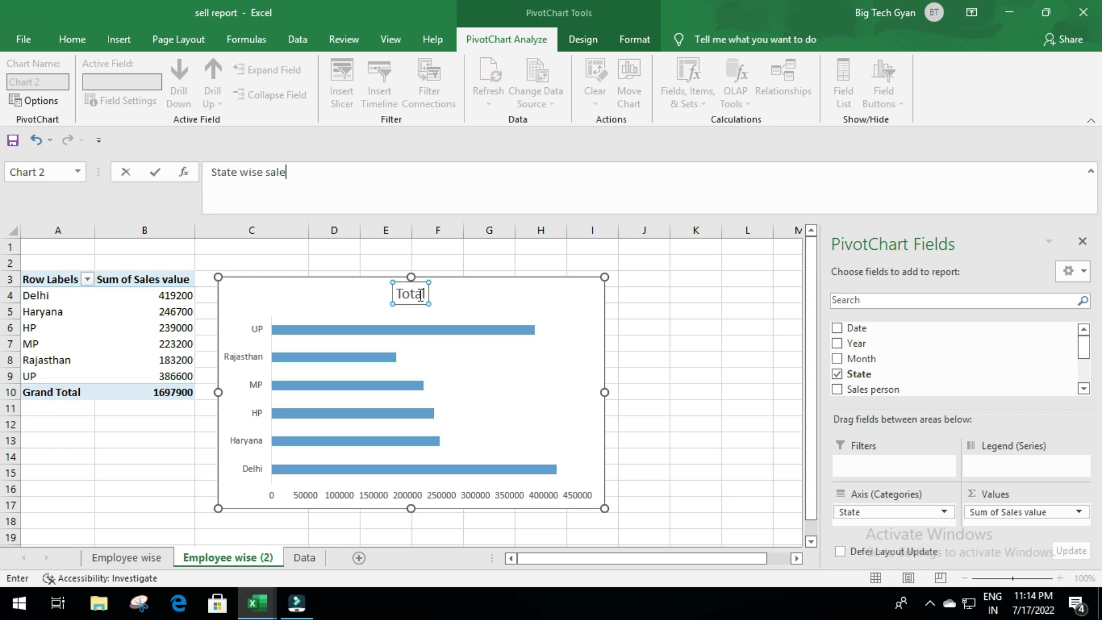
{"action": "left_click", "coordinate": [643, 314]}
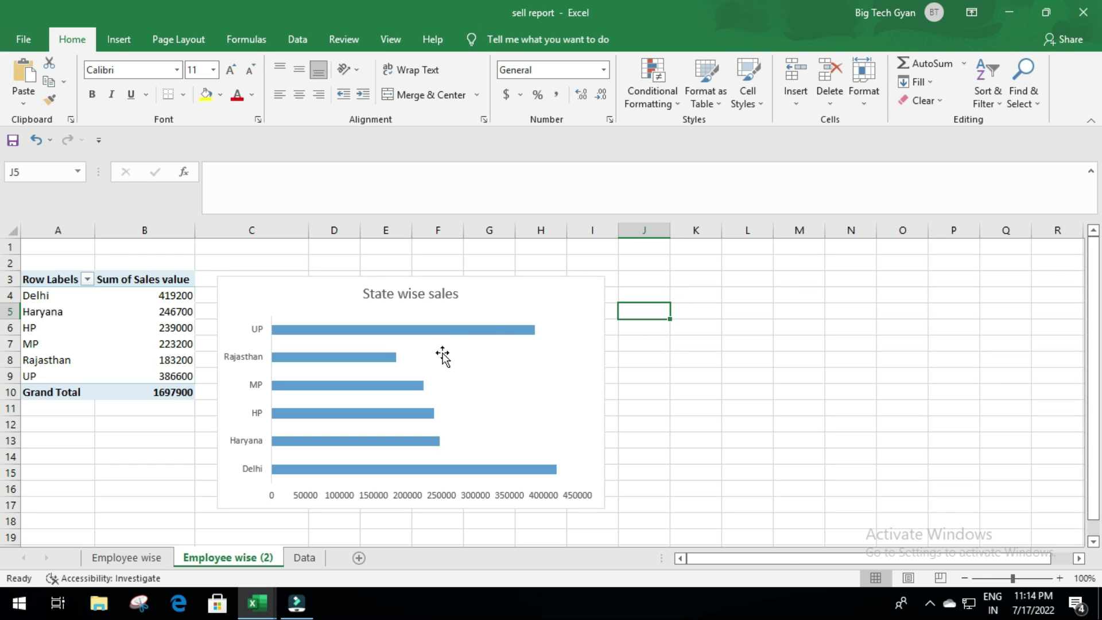
{"action": "left_click", "coordinate": [689, 338]}
Add value labels to every bar of the state chart
{"action": "left_click", "coordinate": [471, 331]}
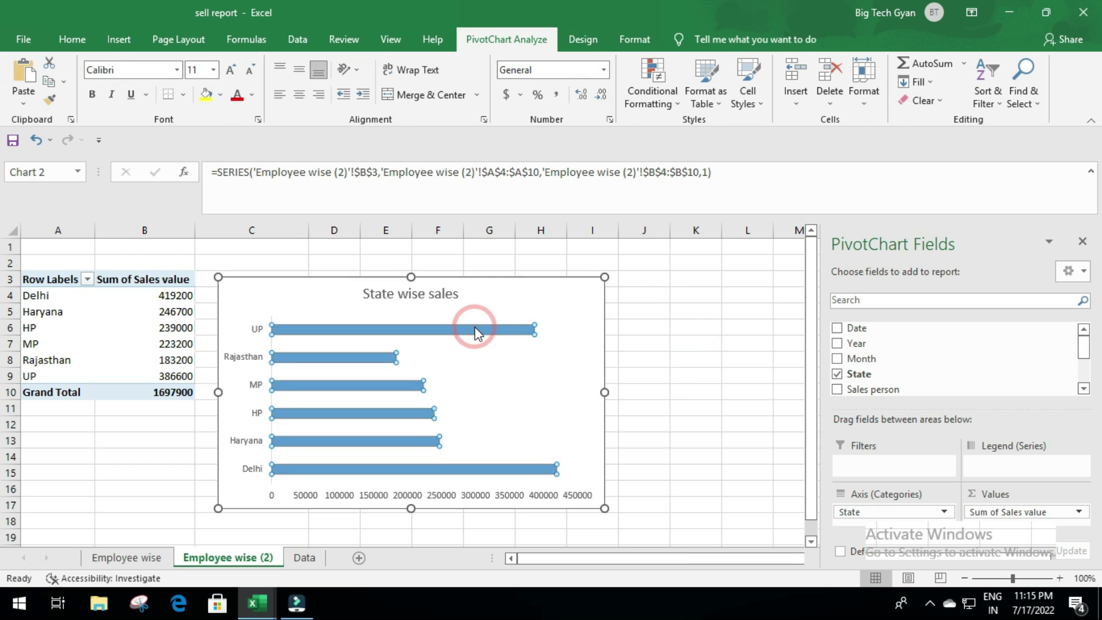
{"action": "right_click", "coordinate": [475, 329]}
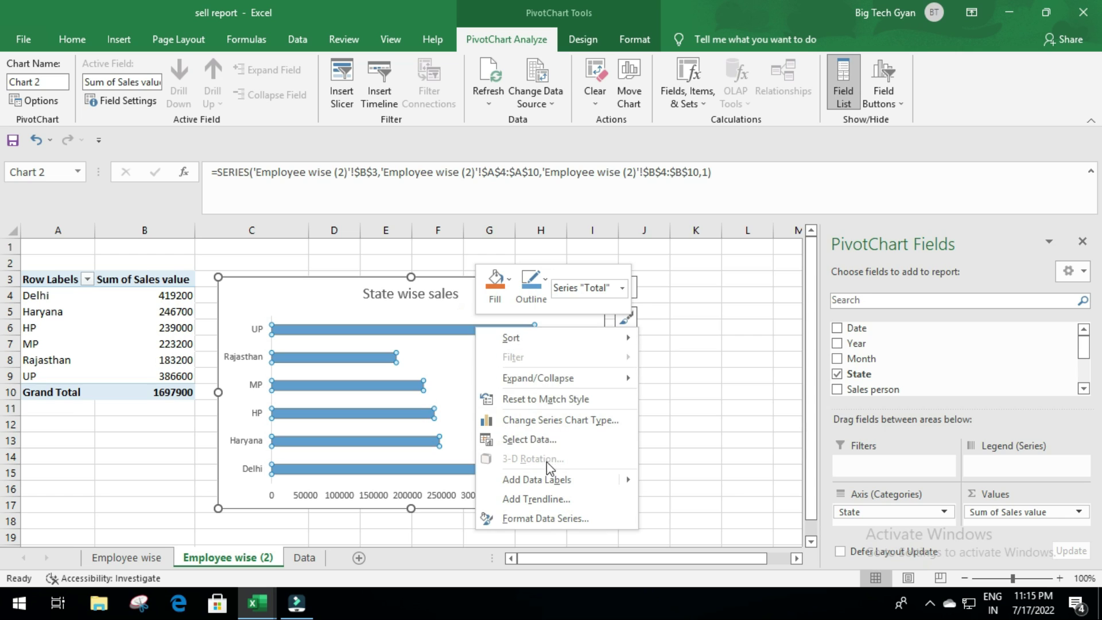
{"action": "left_click", "coordinate": [531, 479]}
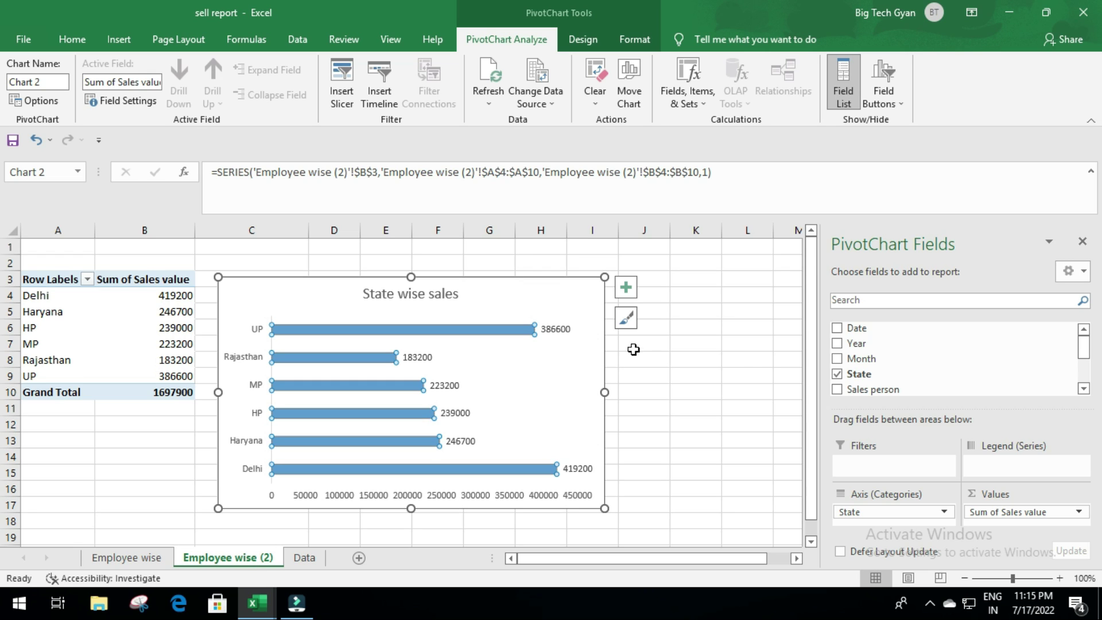
{"action": "left_click", "coordinate": [583, 39]}
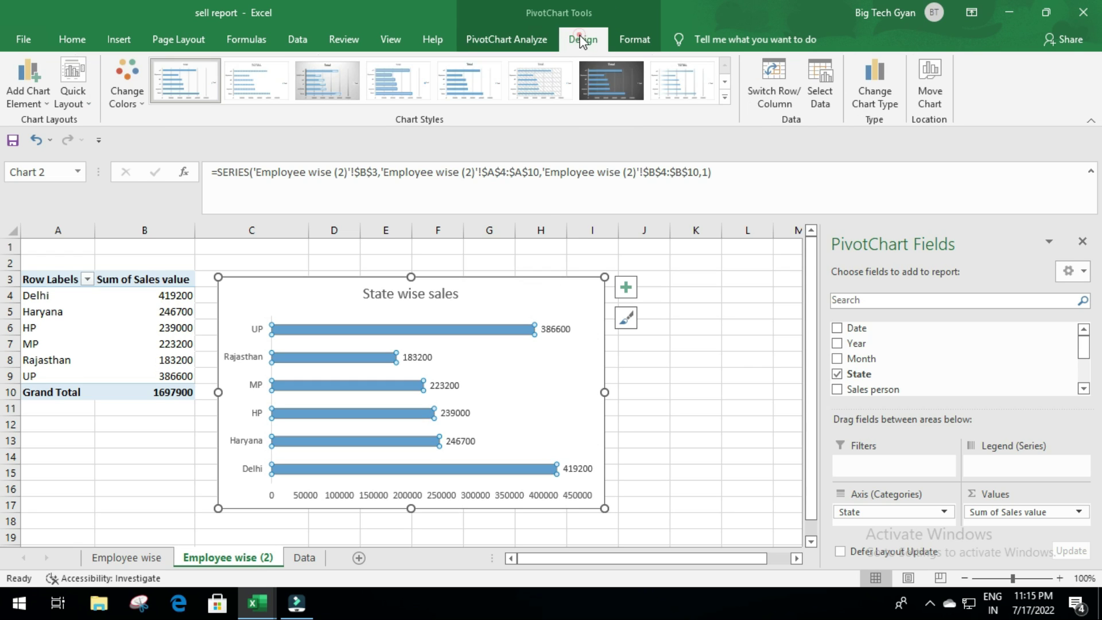
Apply the green colour palette to the State wise sales chart and nudge it up slightly
{"action": "left_click", "coordinate": [121, 77]}
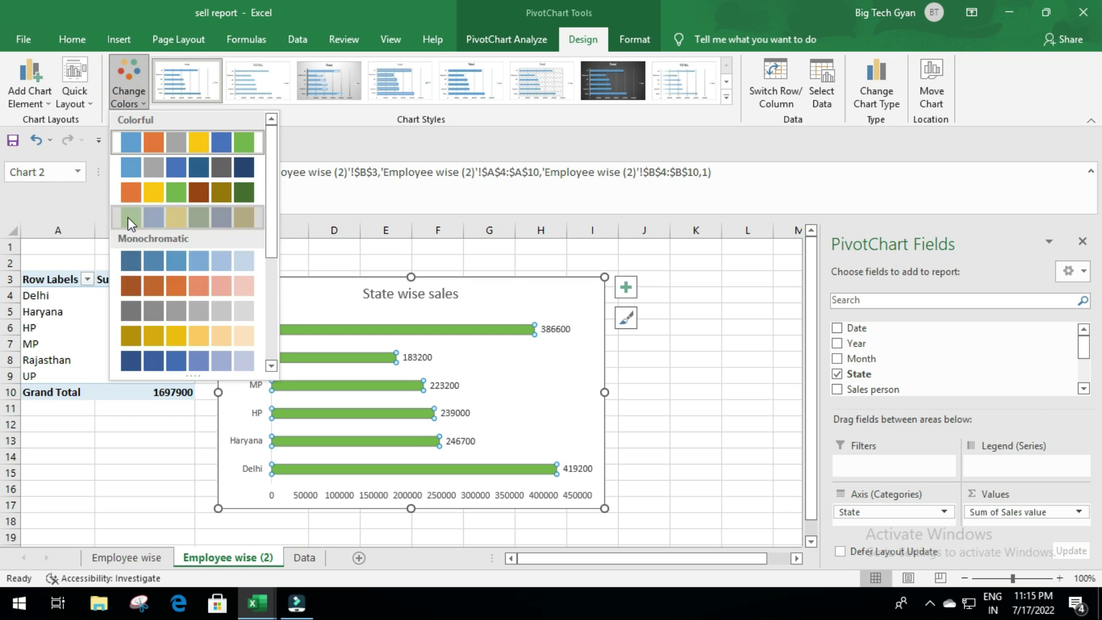
{"action": "left_click", "coordinate": [131, 218]}
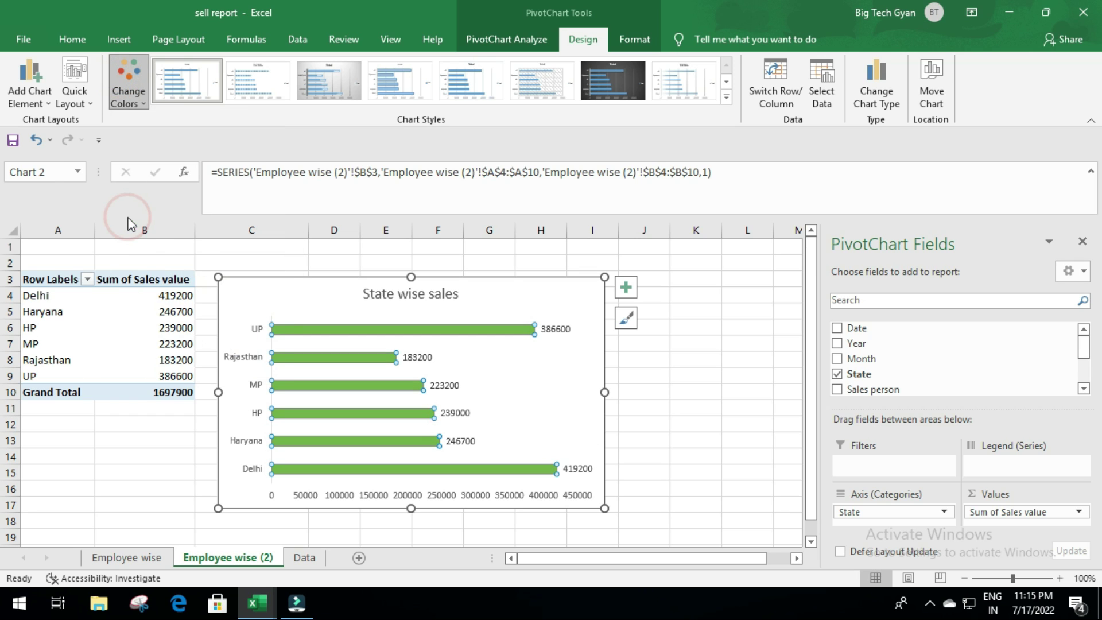
{"action": "left_click", "coordinate": [697, 375]}
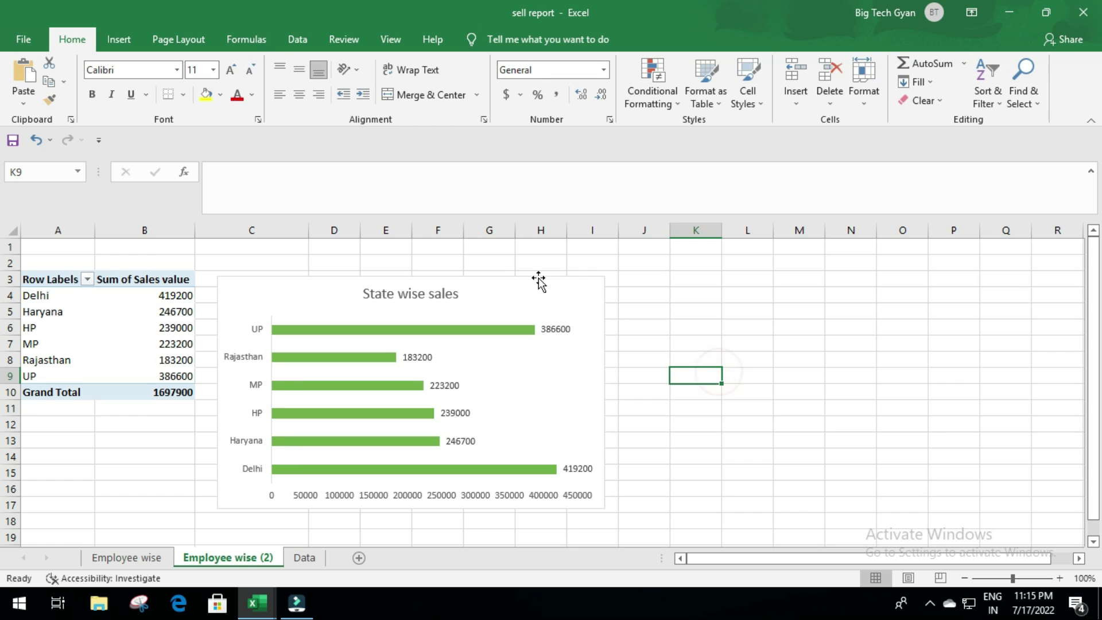
{"action": "left_click_drag", "start_coordinate": [403, 278], "coordinate": [402, 268]}
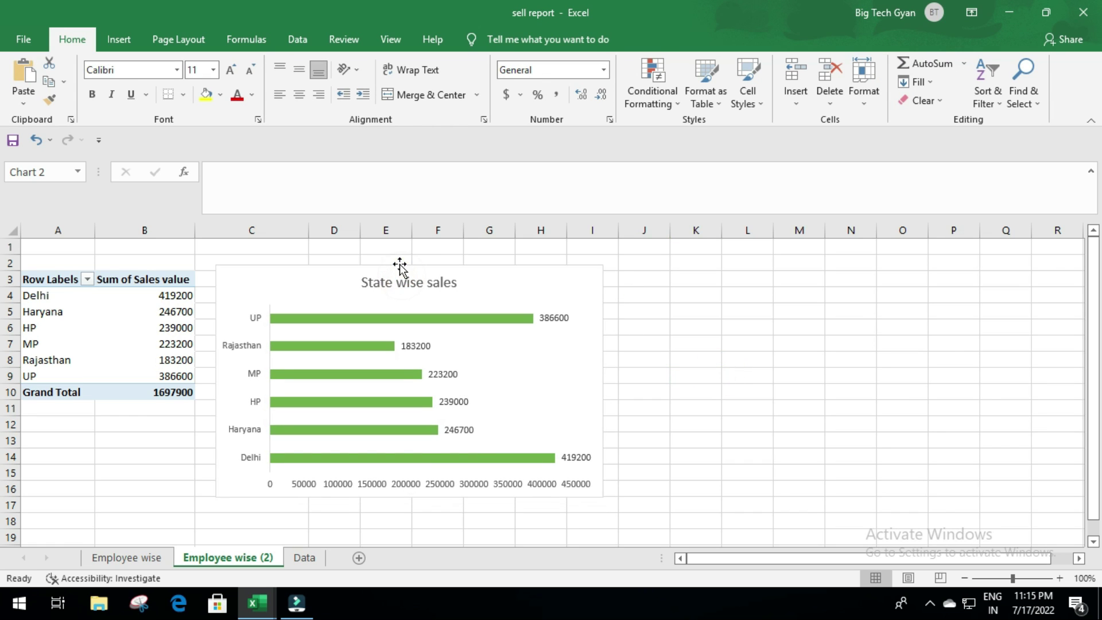
Rename the Employee wise (2) sheet to 'state wise sales'
{"action": "right_click", "coordinate": [235, 557]}
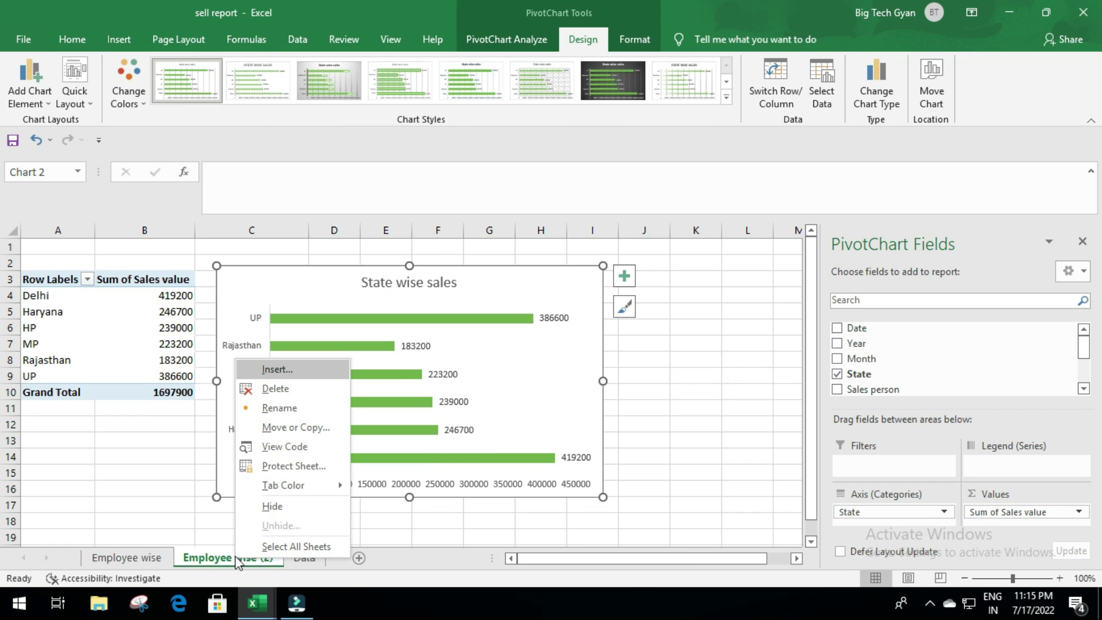
{"action": "left_click", "coordinate": [284, 407]}
{"action": "mouse_move", "coordinate": [289, 403]}
{"action": "type", "text": "state wise salwes"}
{"action": "key", "text": "Left"}
{"action": "key", "text": "Left"}
{"action": "key", "text": "BackSpace"}
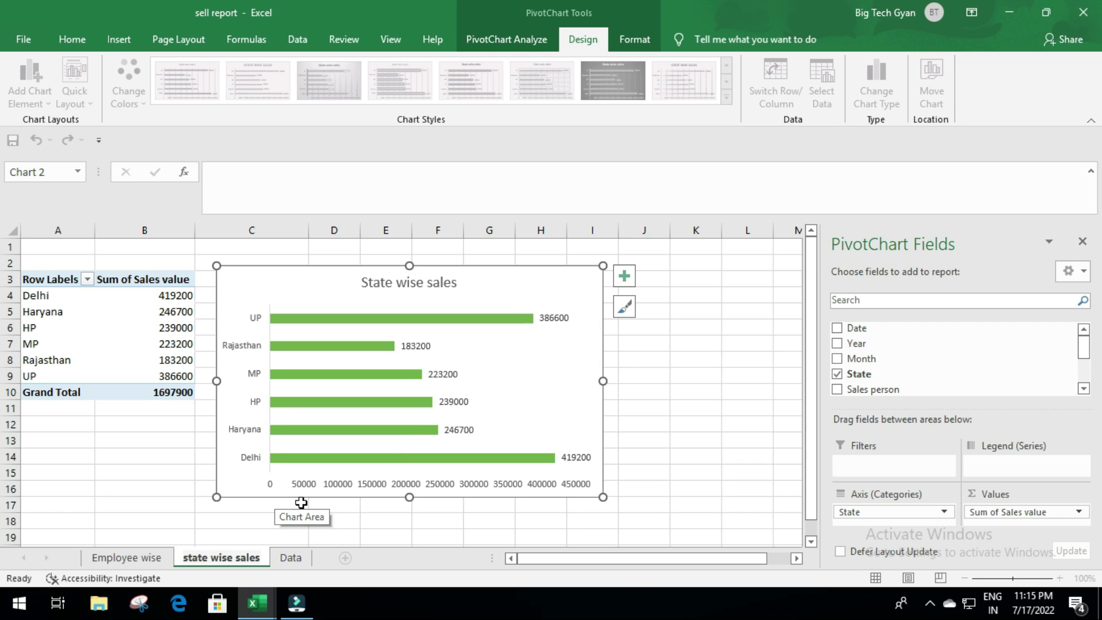
{"action": "left_click", "coordinate": [133, 473]}
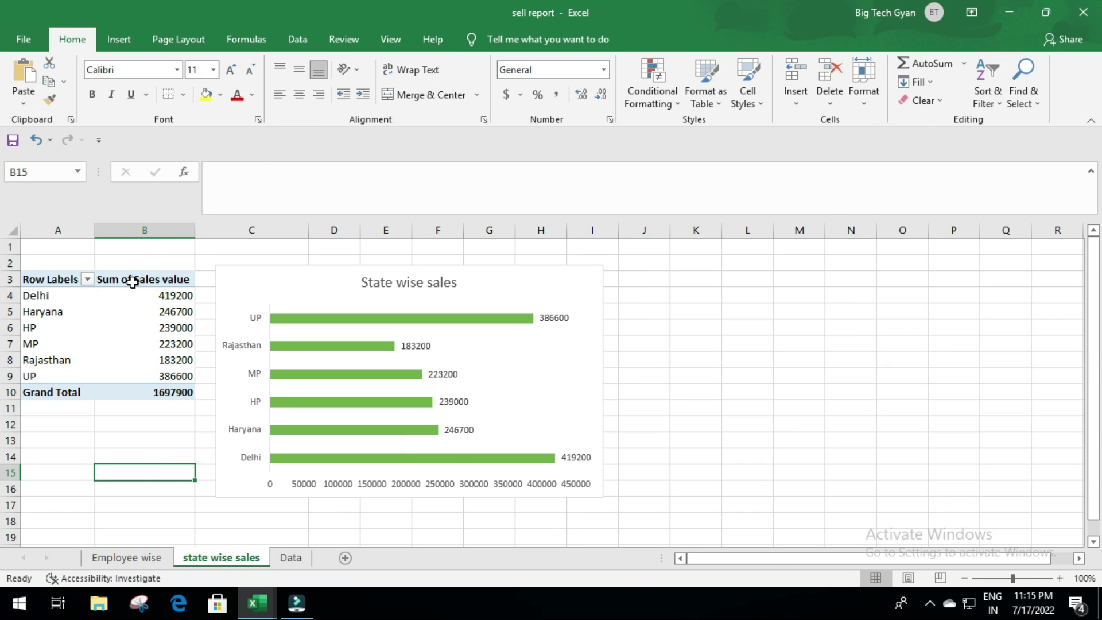
Rename the PivotTable to 'state wise sales'
{"action": "left_click", "coordinate": [135, 280]}
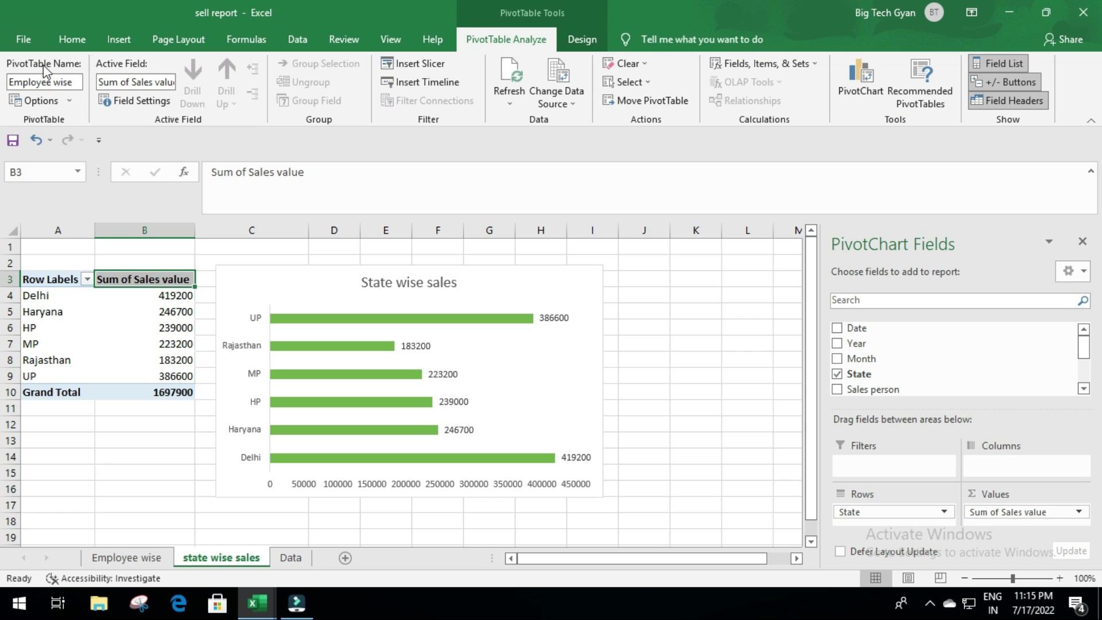
{"action": "left_click", "coordinate": [71, 82]}
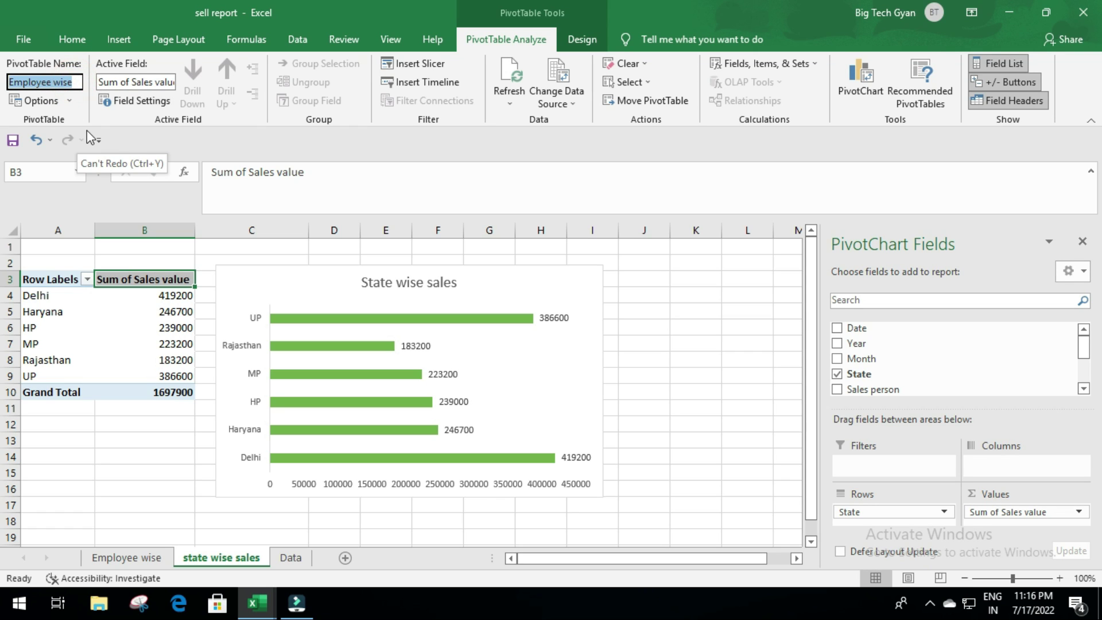
{"action": "type", "text": "state wise sales"}
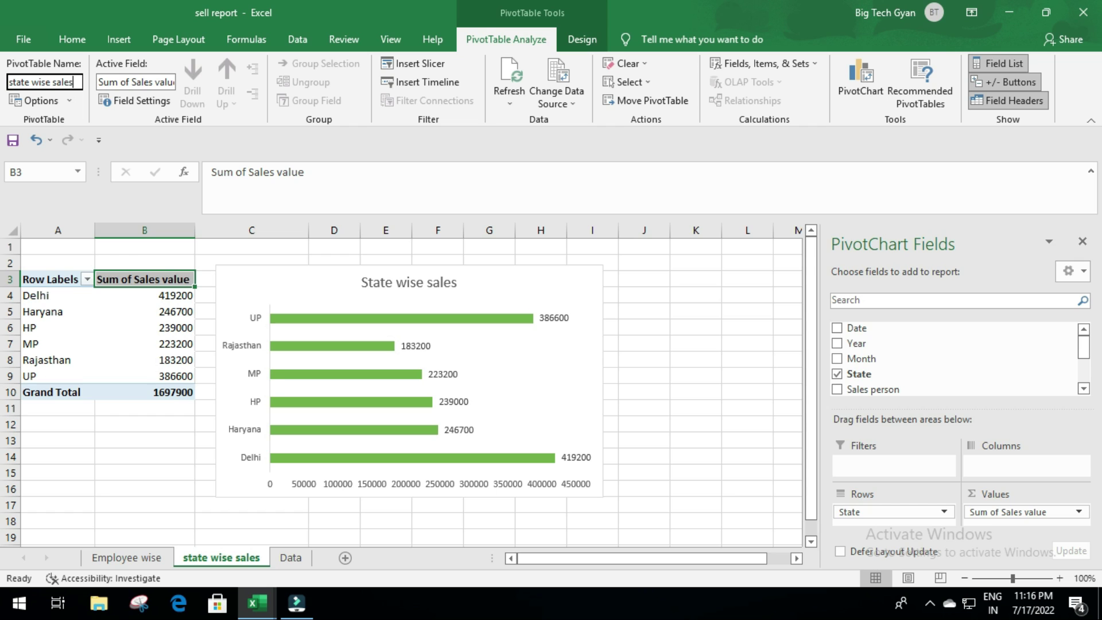
{"action": "left_click", "coordinate": [669, 297]}
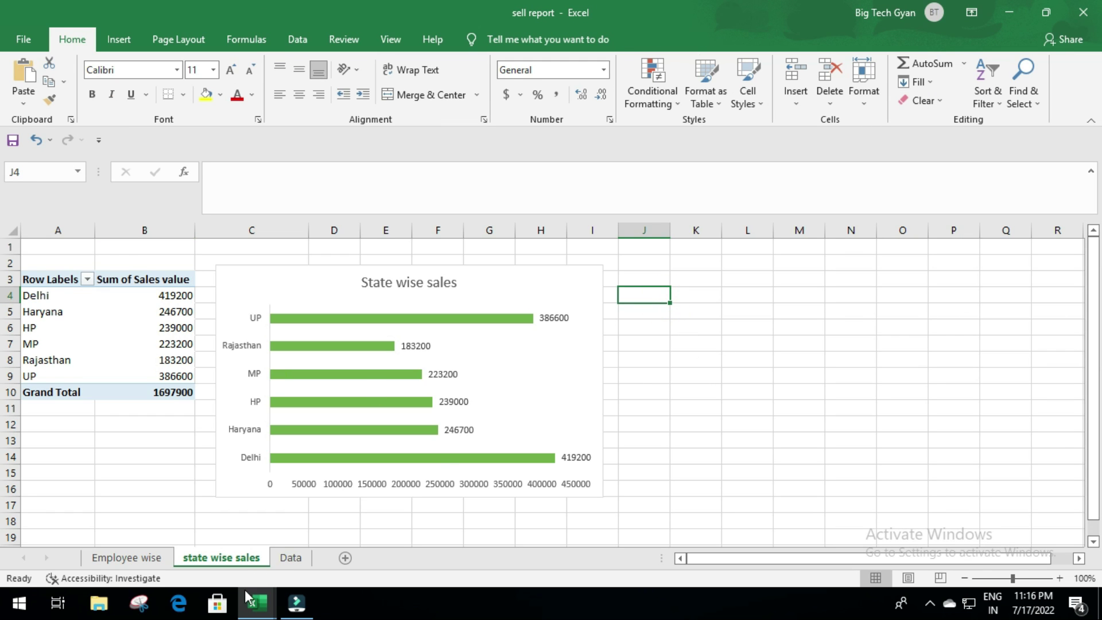
{"action": "mouse_move", "coordinate": [256, 603]}
{"action": "left_click", "coordinate": [320, 552]}
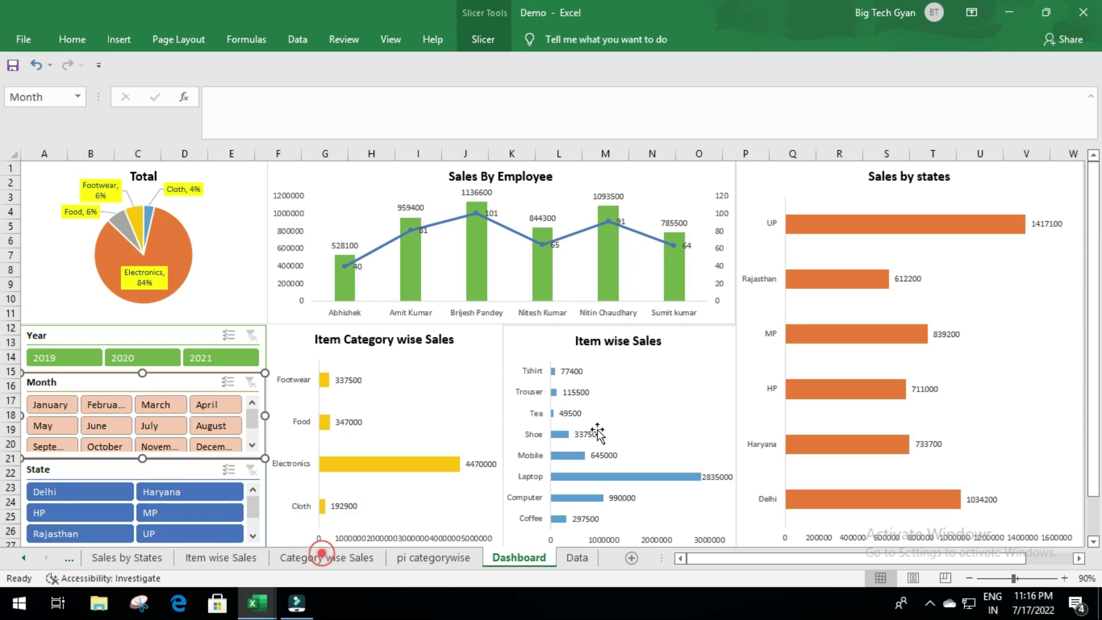
Copy the state wise sales sheet before Data, creating 'state wise sales (2)'
{"action": "left_click", "coordinate": [258, 602]}
{"action": "left_click", "coordinate": [210, 549]}
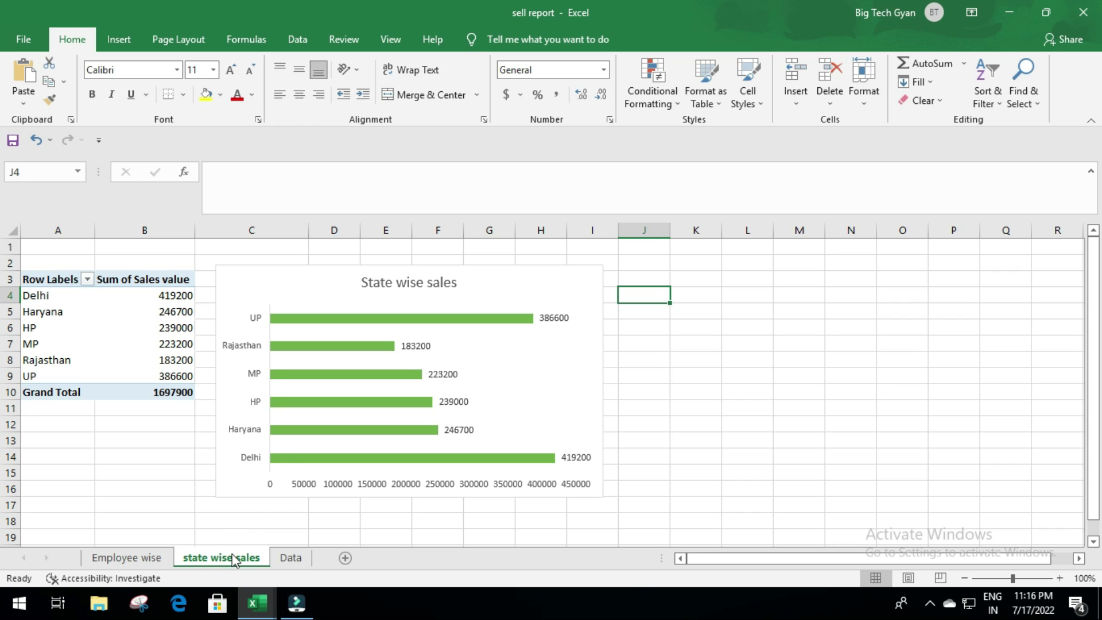
{"action": "right_click", "coordinate": [230, 561]}
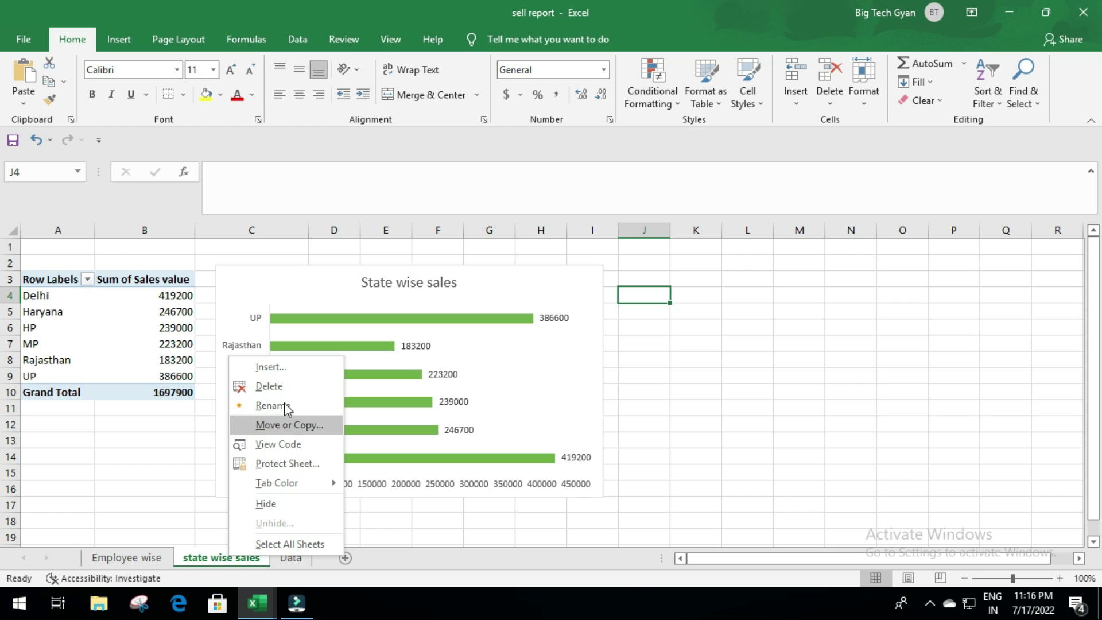
{"action": "left_click", "coordinate": [290, 426]}
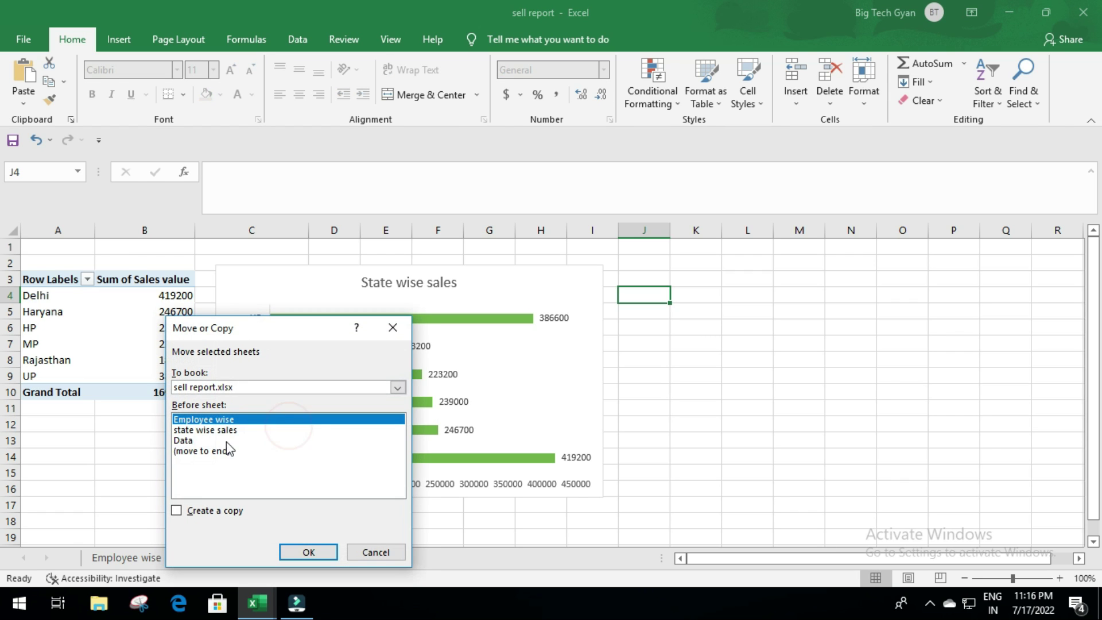
{"action": "left_click", "coordinate": [188, 440]}
{"action": "left_click", "coordinate": [201, 510]}
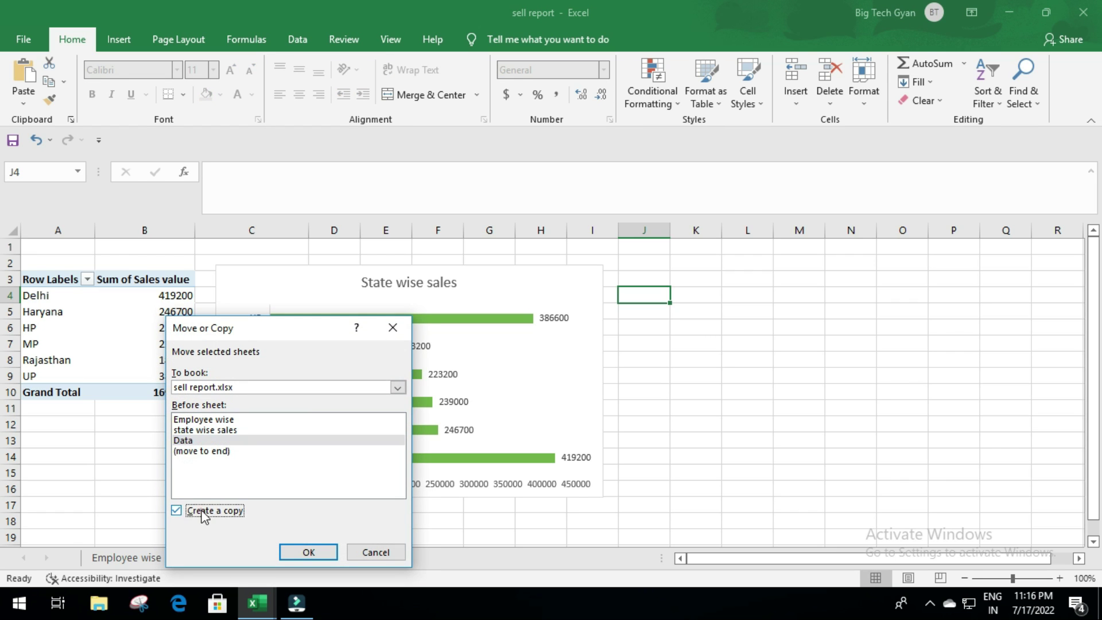
{"action": "key", "text": "Return"}
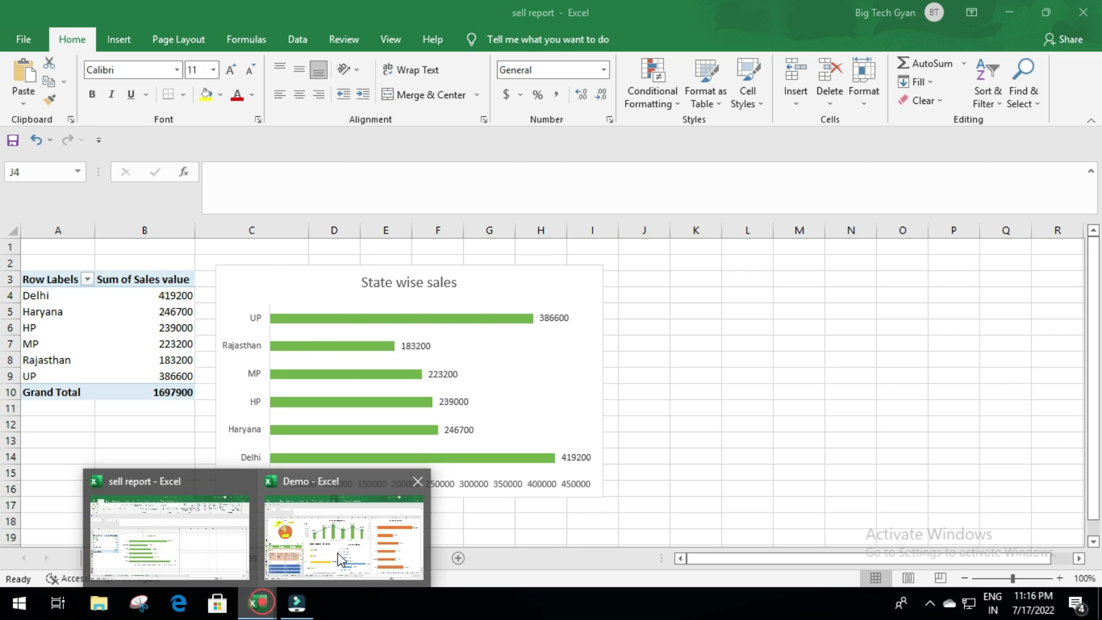
{"action": "left_click", "coordinate": [337, 551]}
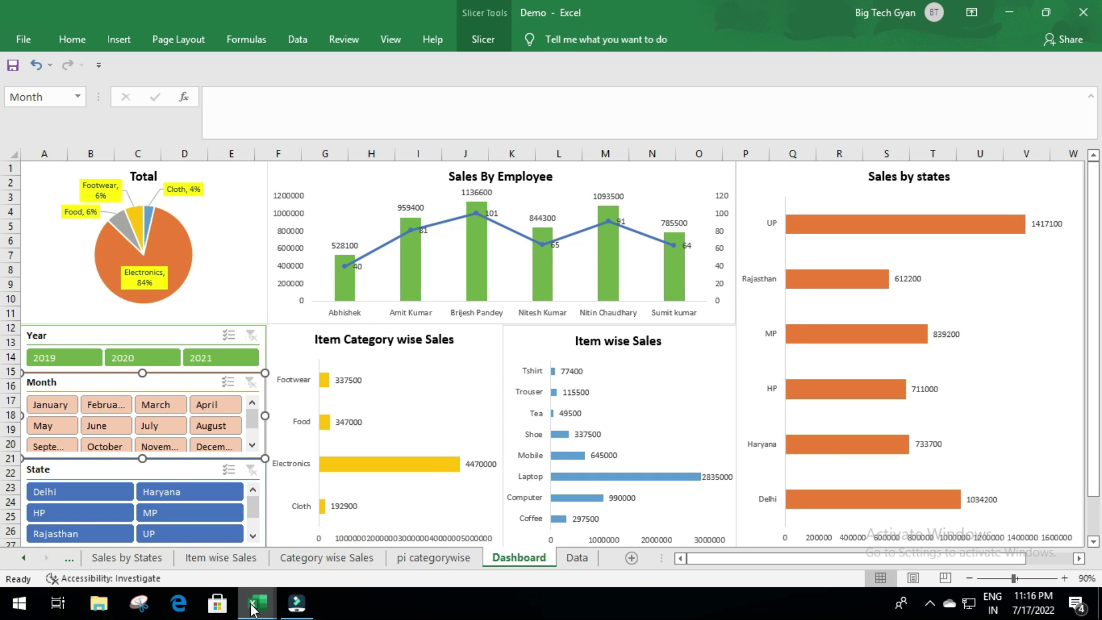
{"action": "mouse_move", "coordinate": [257, 603]}
{"action": "left_click", "coordinate": [175, 529]}
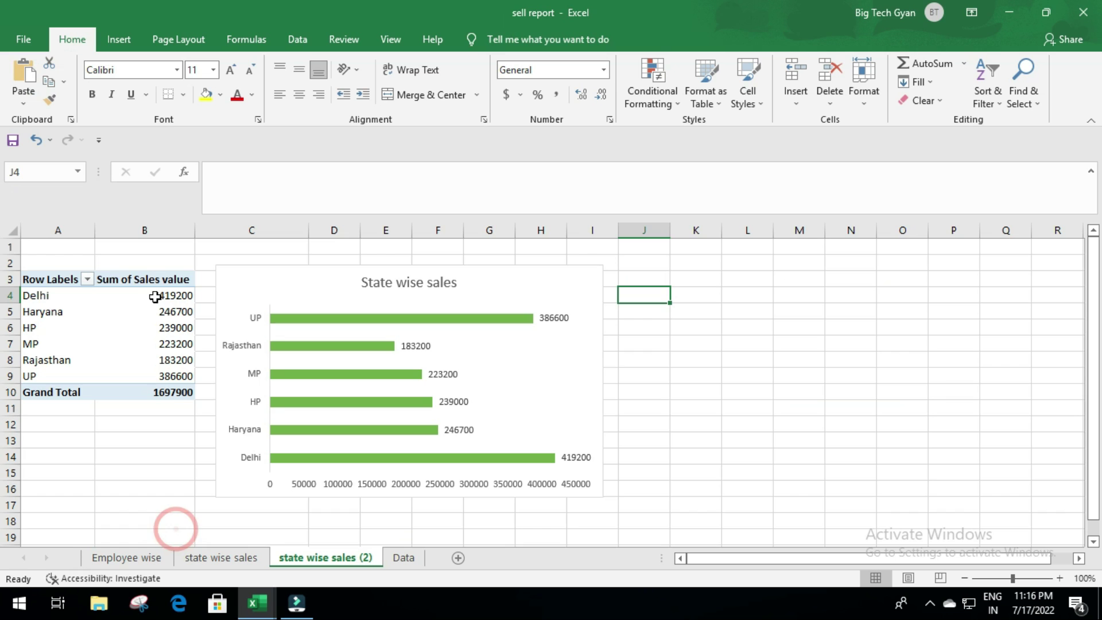
Delete the copied chart and swap the pivot rows from State to Item Name
{"action": "left_click", "coordinate": [304, 275]}
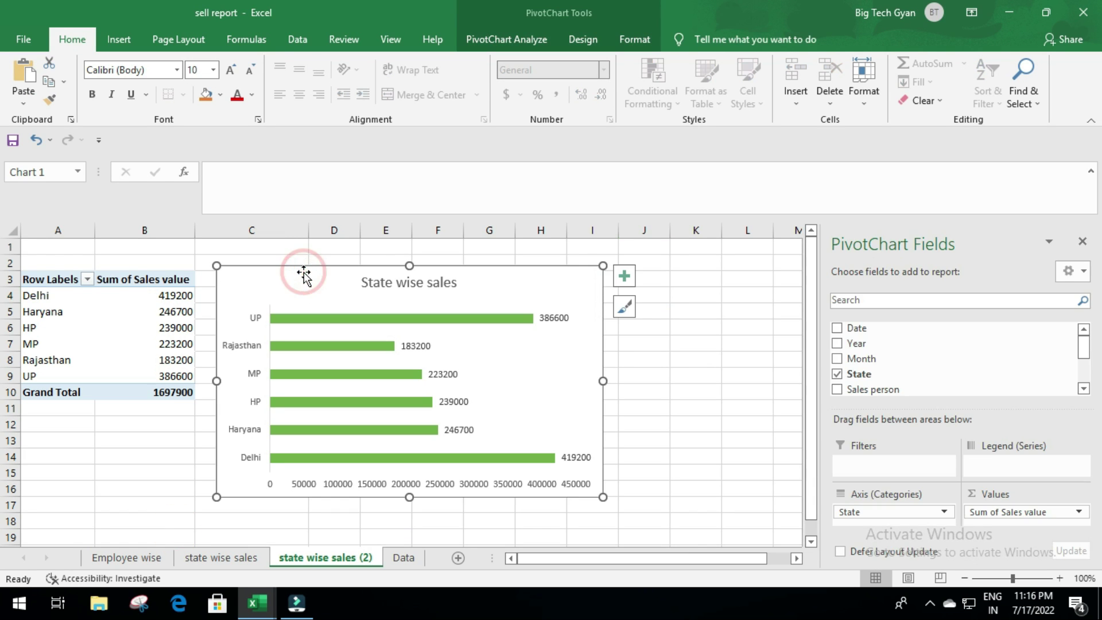
{"action": "key", "text": "Delete"}
{"action": "left_click", "coordinate": [145, 278]}
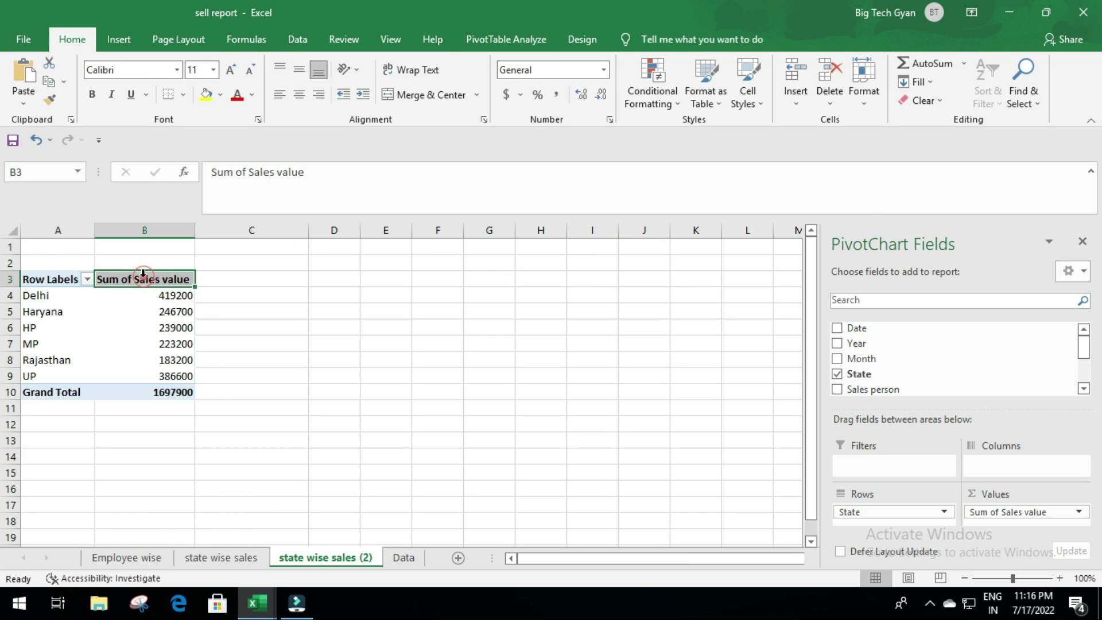
{"action": "left_click", "coordinate": [837, 376]}
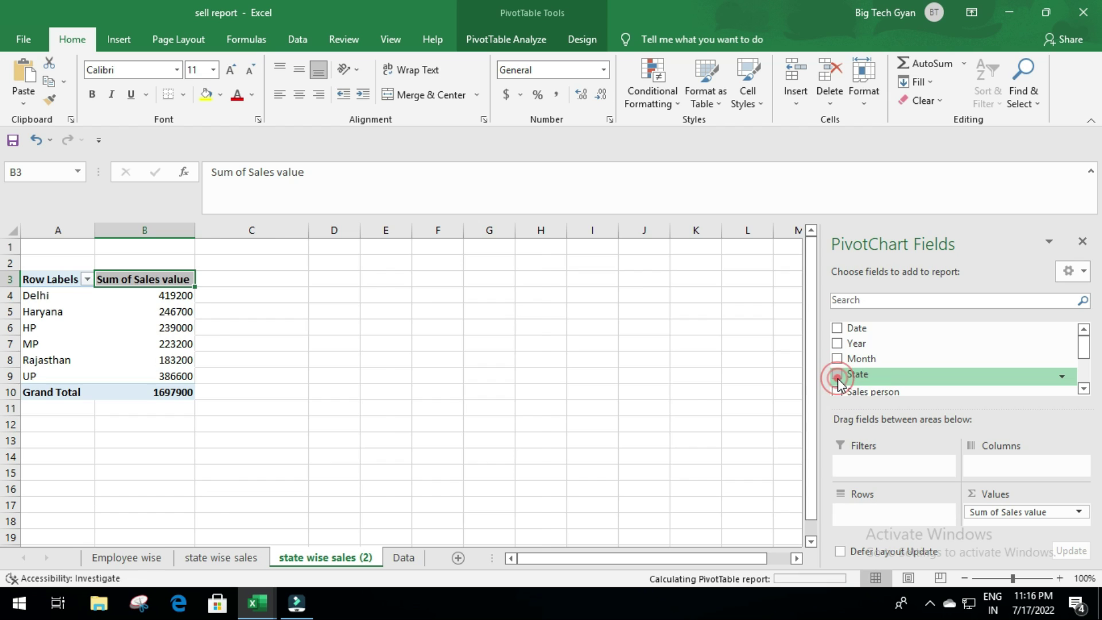
{"action": "scroll", "coordinate": [904, 367], "scroll_direction": "down", "scroll_amount": 2}
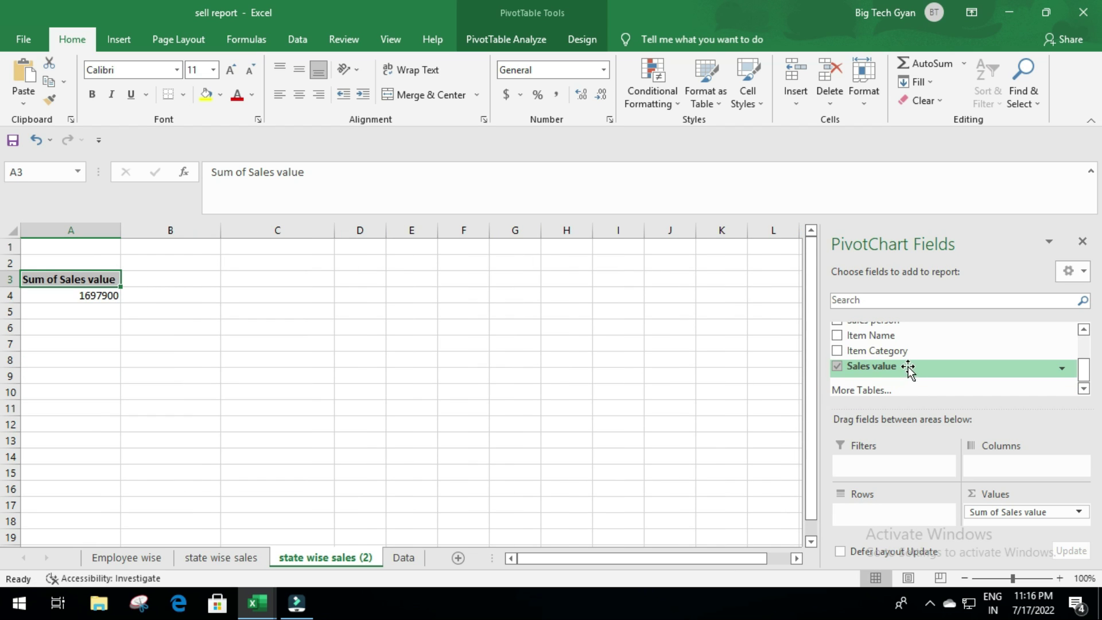
{"action": "left_click", "coordinate": [838, 335]}
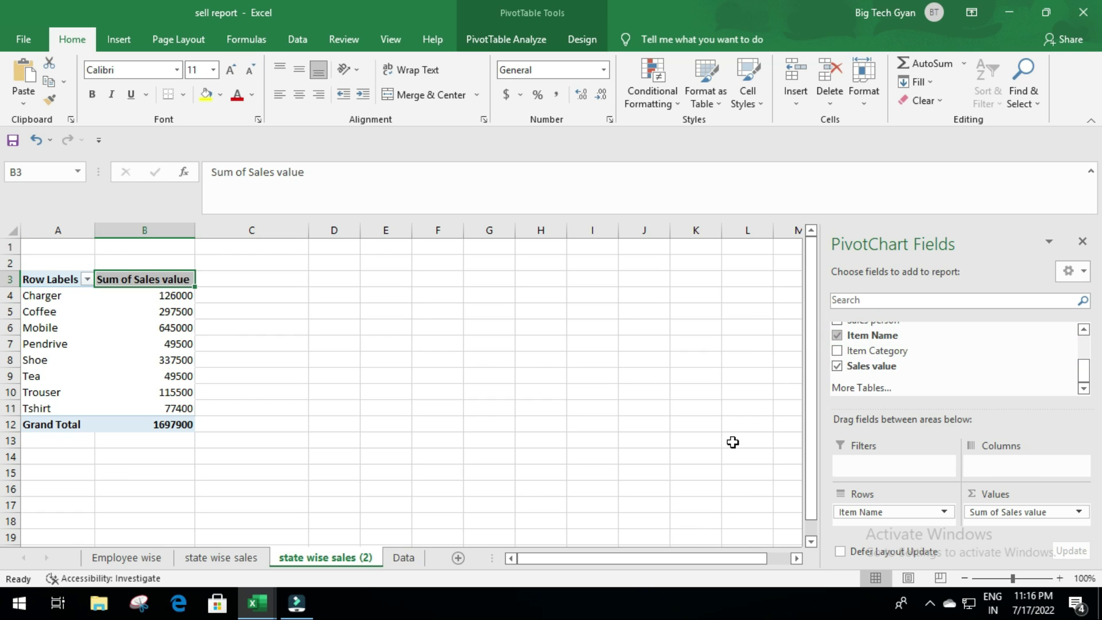
{"action": "left_click", "coordinate": [396, 297]}
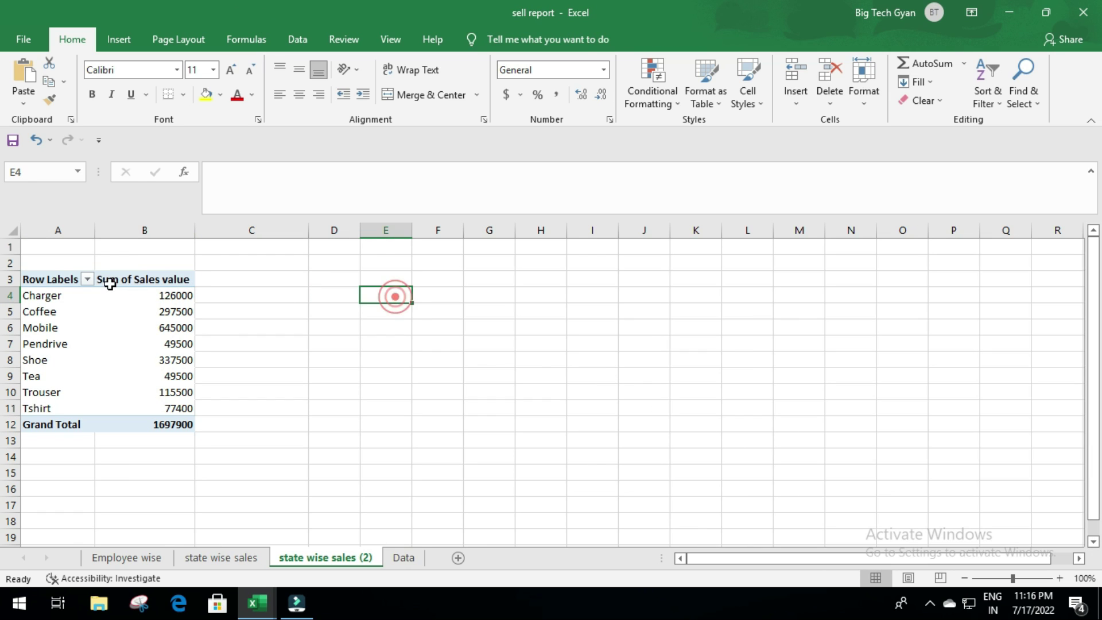
{"action": "left_click", "coordinate": [157, 280]}
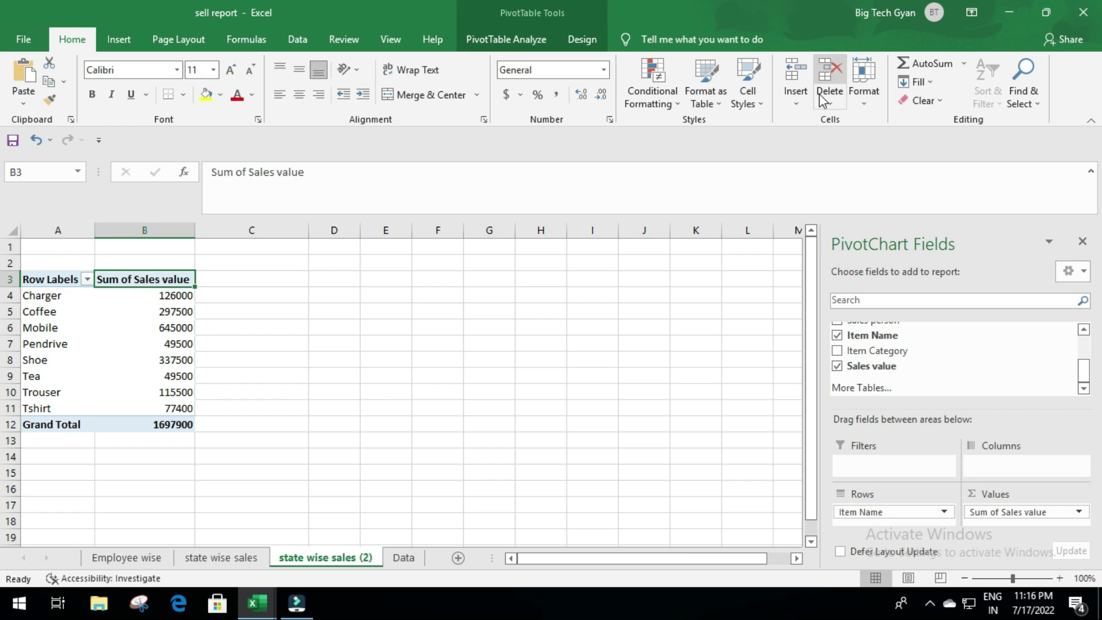
{"action": "left_click", "coordinate": [505, 36]}
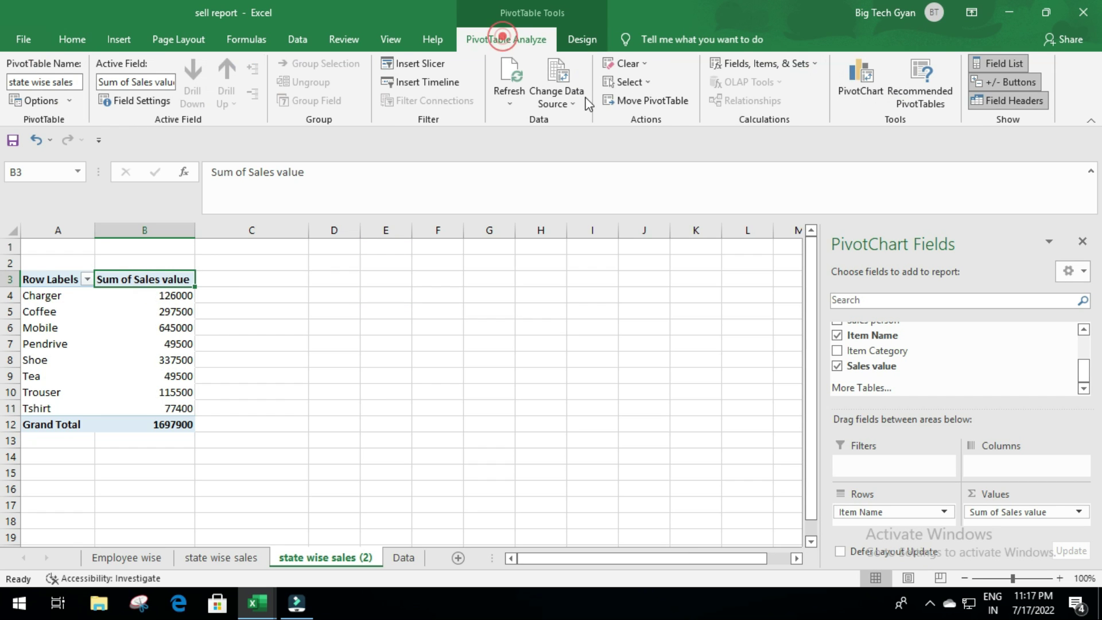
Insert a clustered bar PivotChart of item totals and hide its field buttons
{"action": "left_click", "coordinate": [857, 74]}
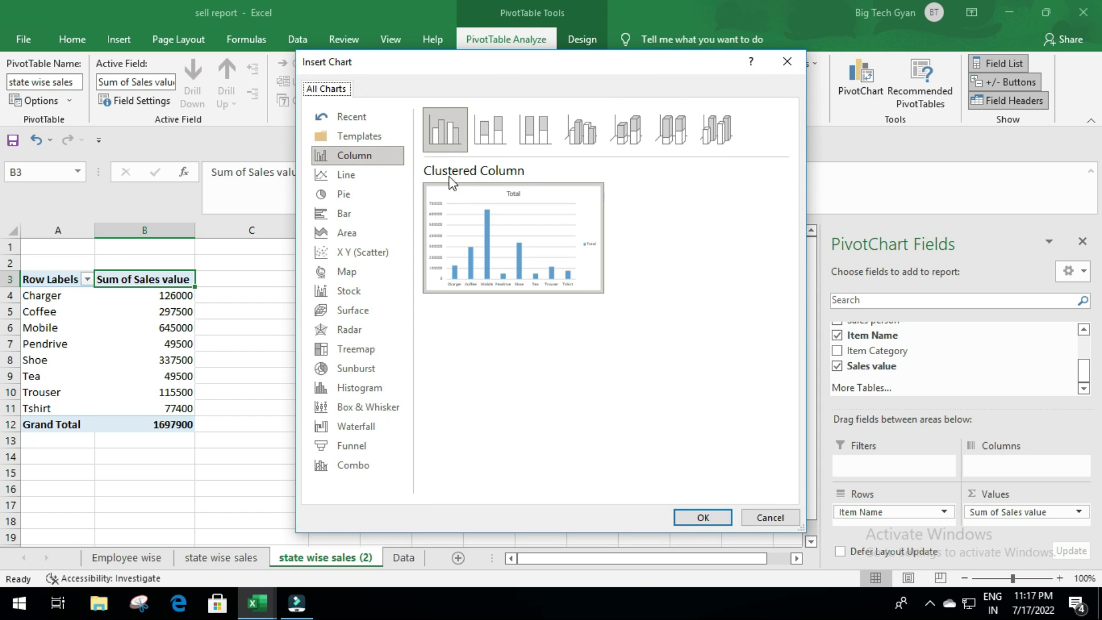
{"action": "left_click", "coordinate": [350, 211]}
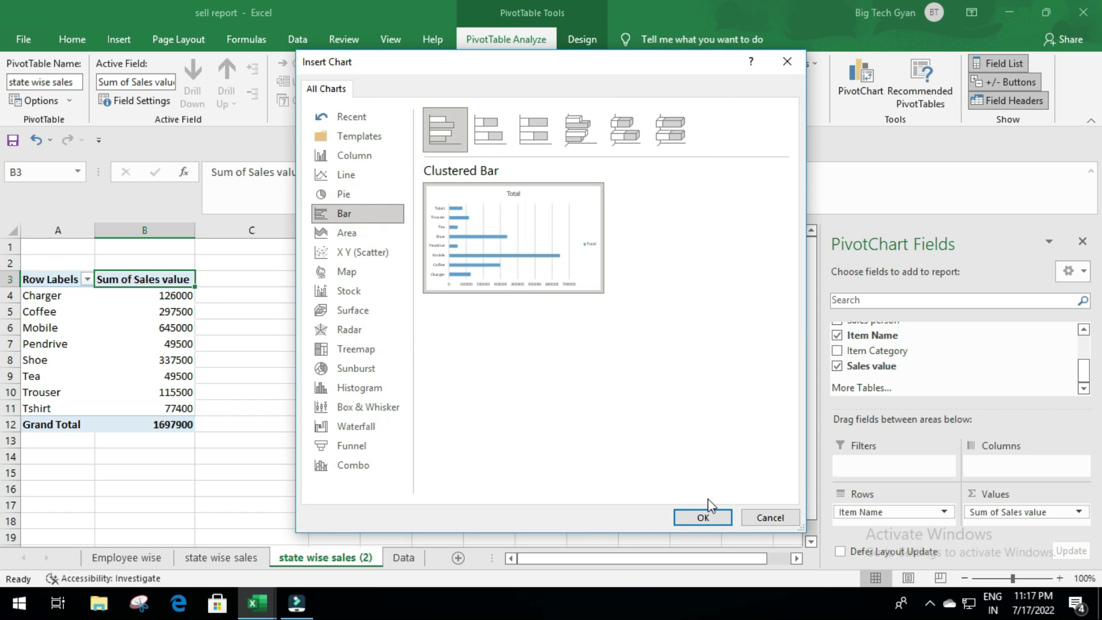
{"action": "key", "text": "Return"}
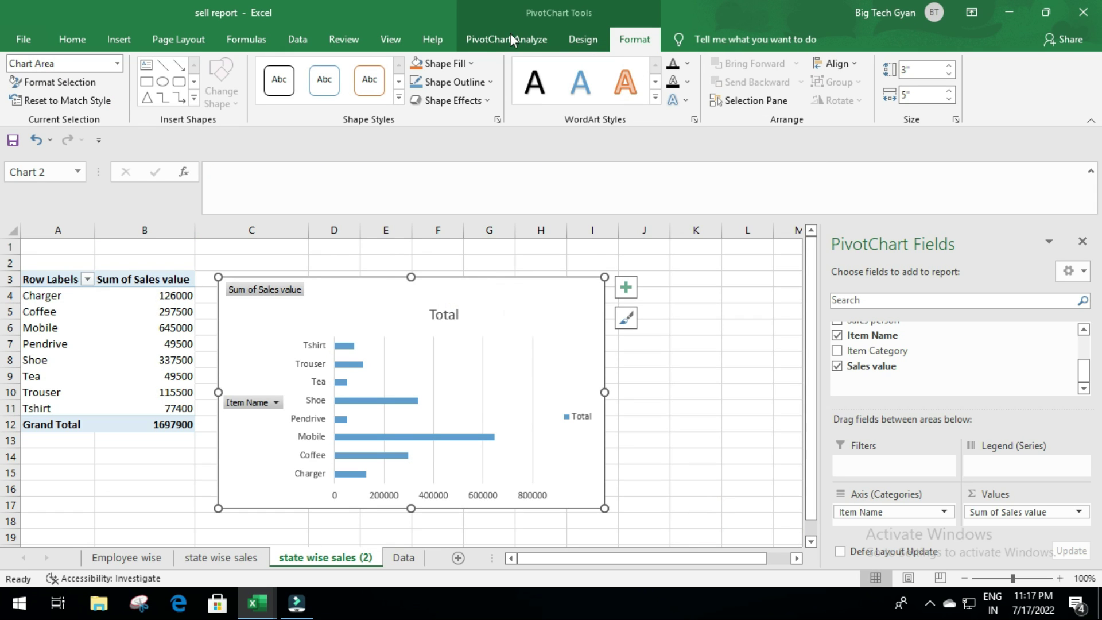
{"action": "left_click", "coordinate": [493, 41]}
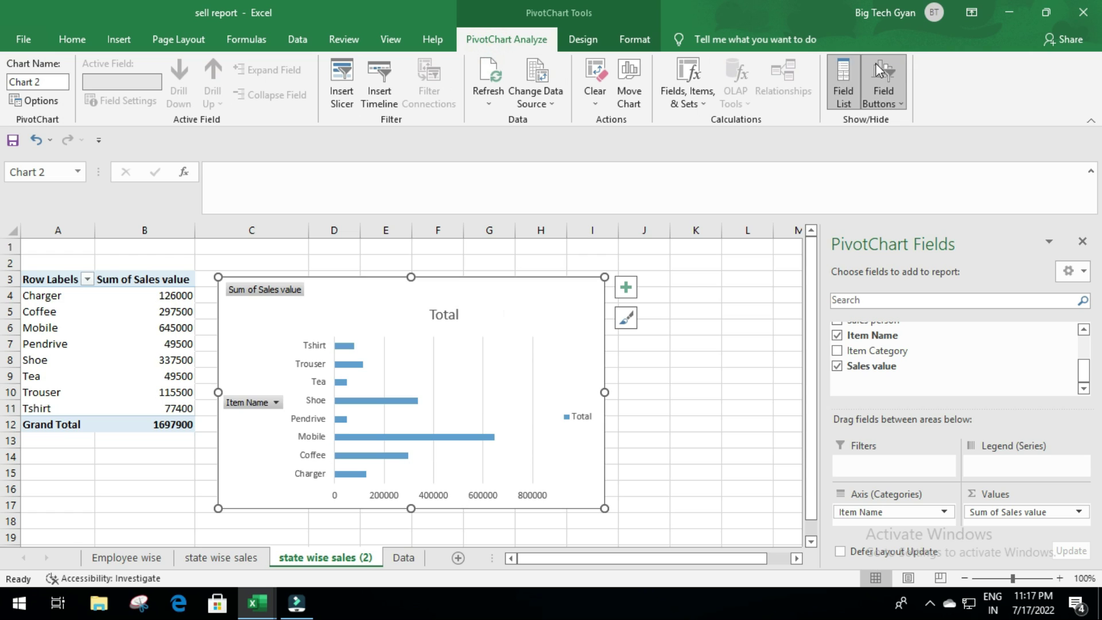
{"action": "left_click", "coordinate": [893, 64]}
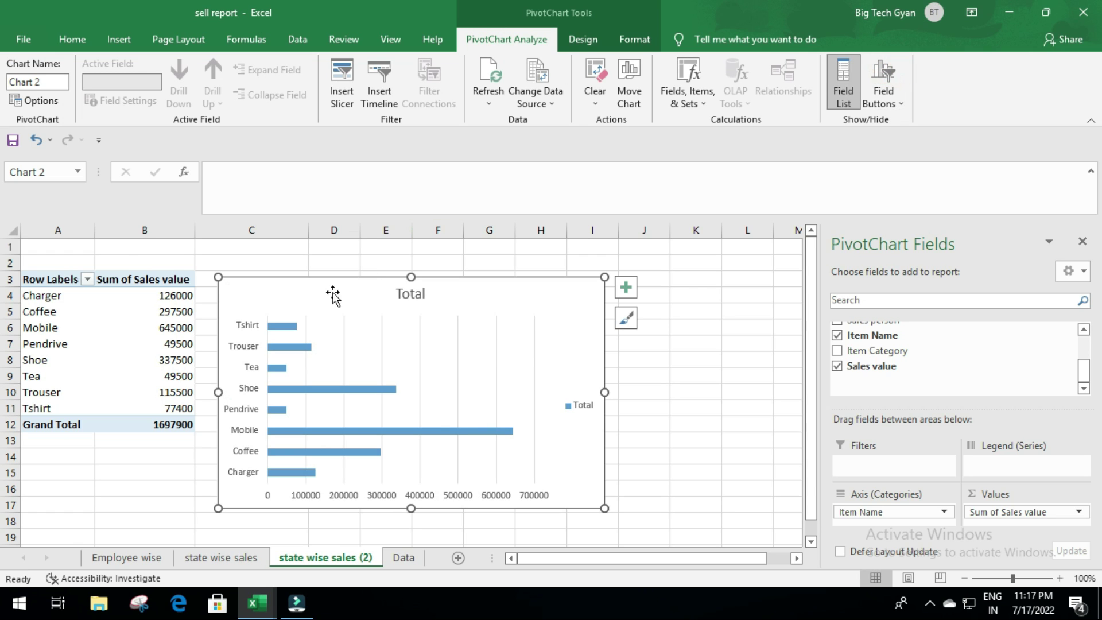
Remove gridlines and legend, add value labels, and title the chart 'Item wise sales'
{"action": "left_click", "coordinate": [627, 288]}
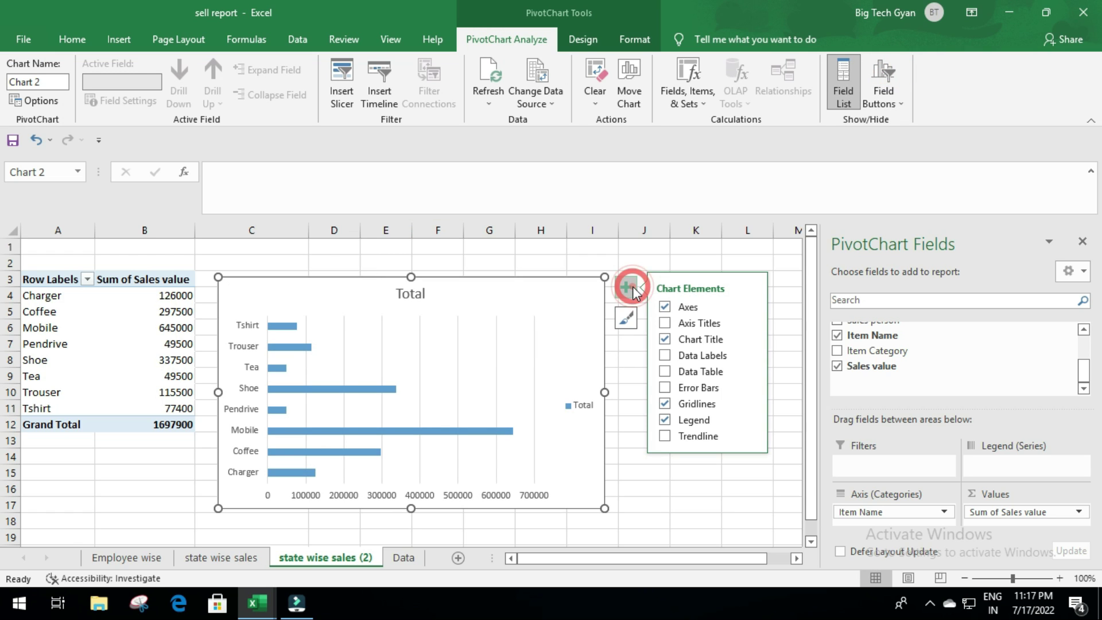
{"action": "left_click", "coordinate": [665, 403]}
{"action": "left_click", "coordinate": [665, 420]}
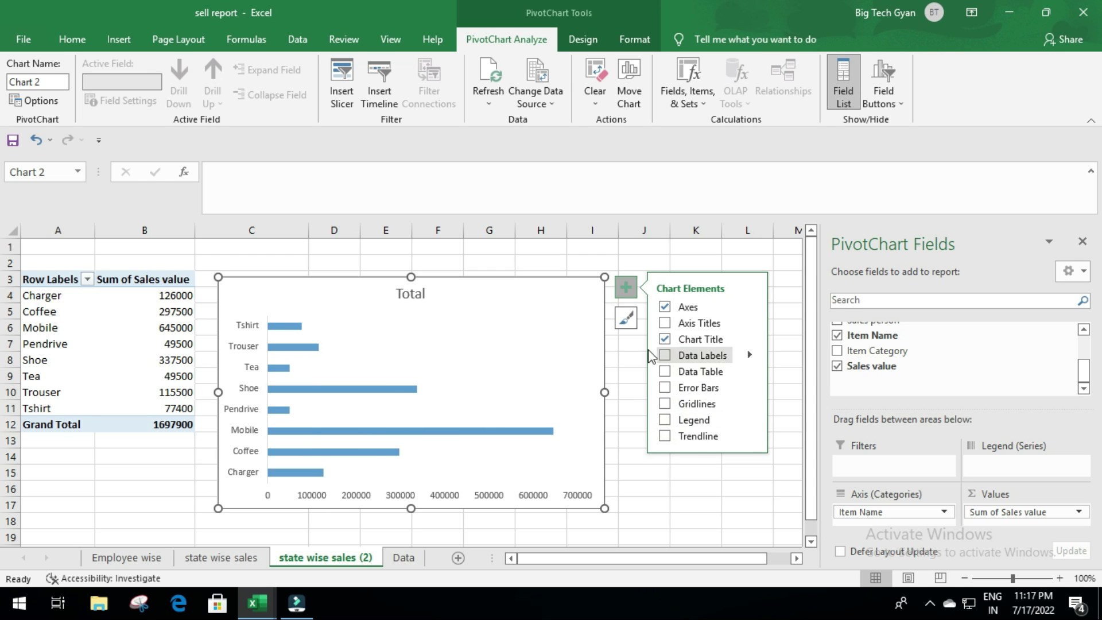
{"action": "left_click", "coordinate": [665, 355]}
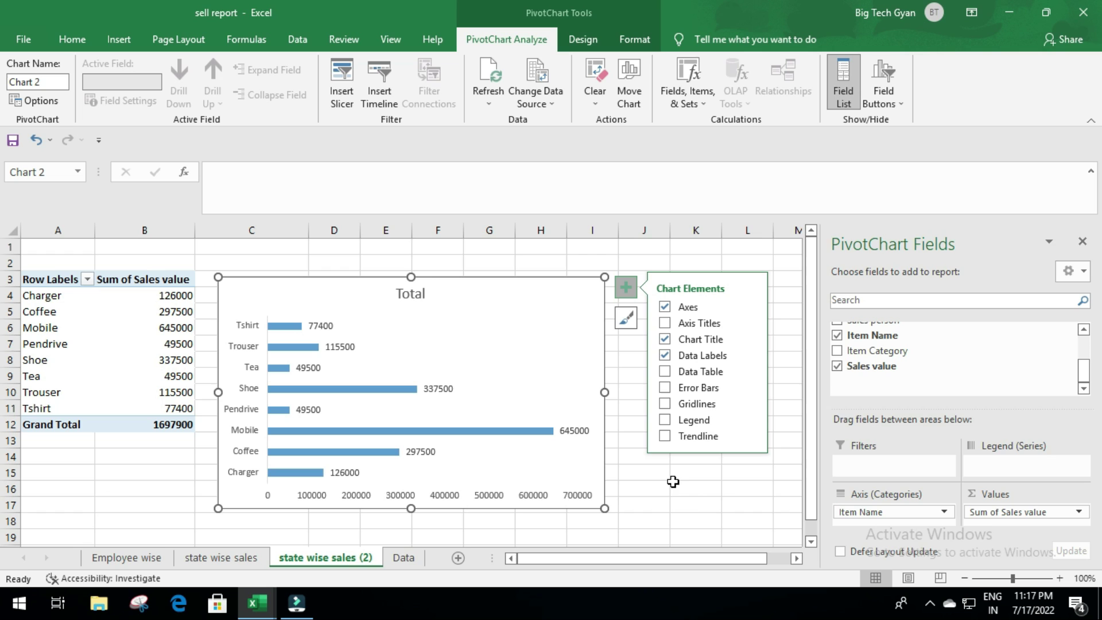
{"action": "key", "text": "Escape"}
{"action": "left_click", "coordinate": [411, 292]}
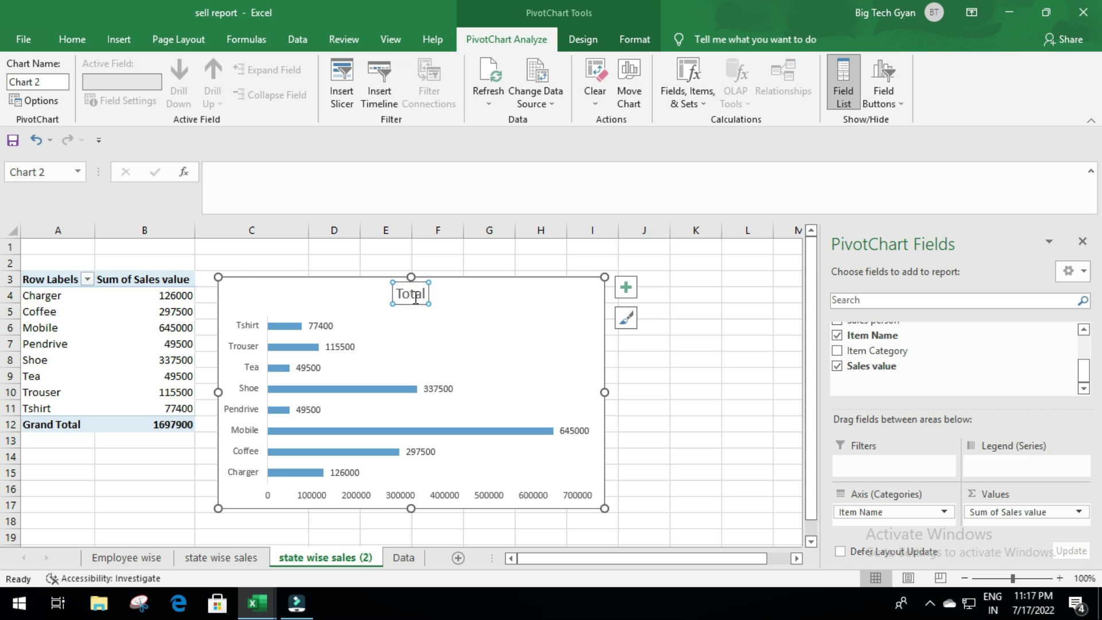
{"action": "type", "text": "Item wise sales"}
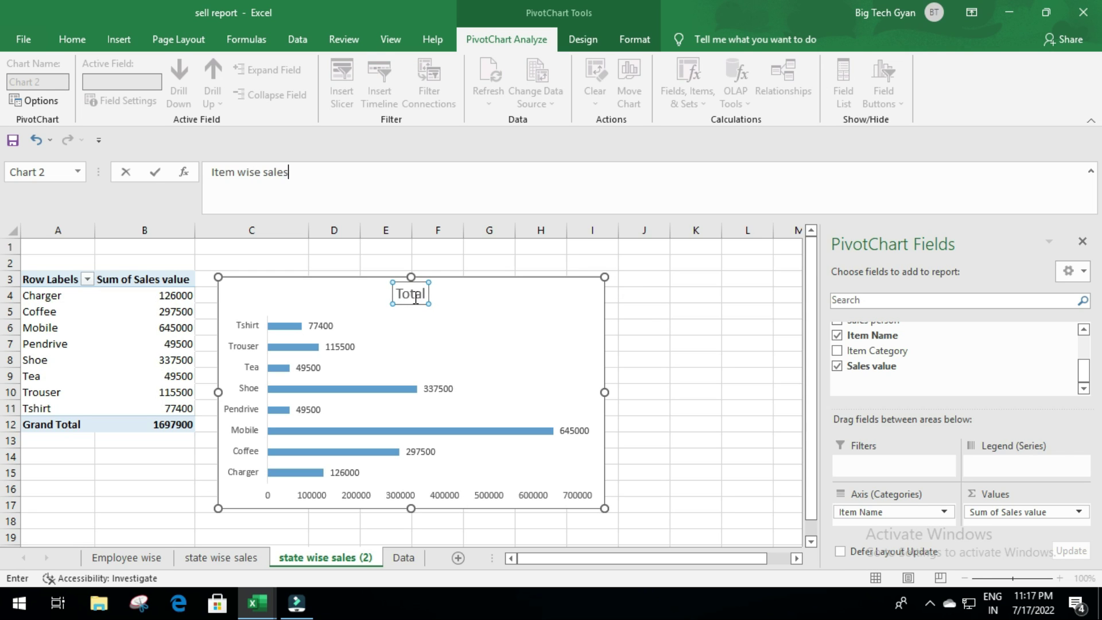
{"action": "left_click", "coordinate": [644, 313]}
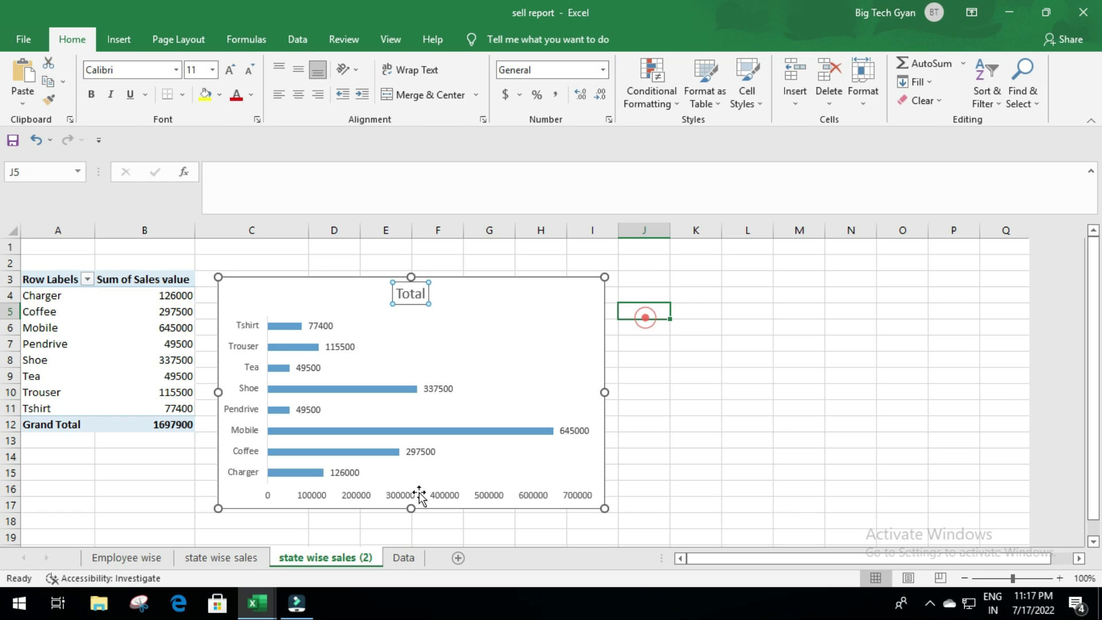
{"action": "type", "text": "Item wise sales"}
Rename the state wise sales (2) sheet to 'Item wise sales'
{"action": "right_click", "coordinate": [345, 558]}
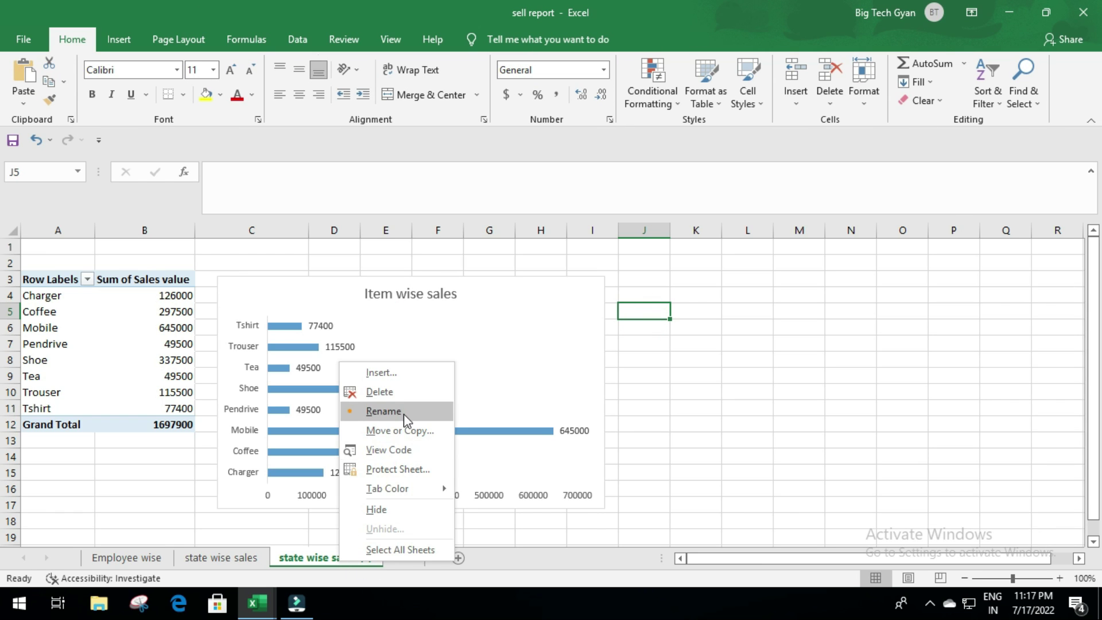
{"action": "left_click", "coordinate": [384, 411]}
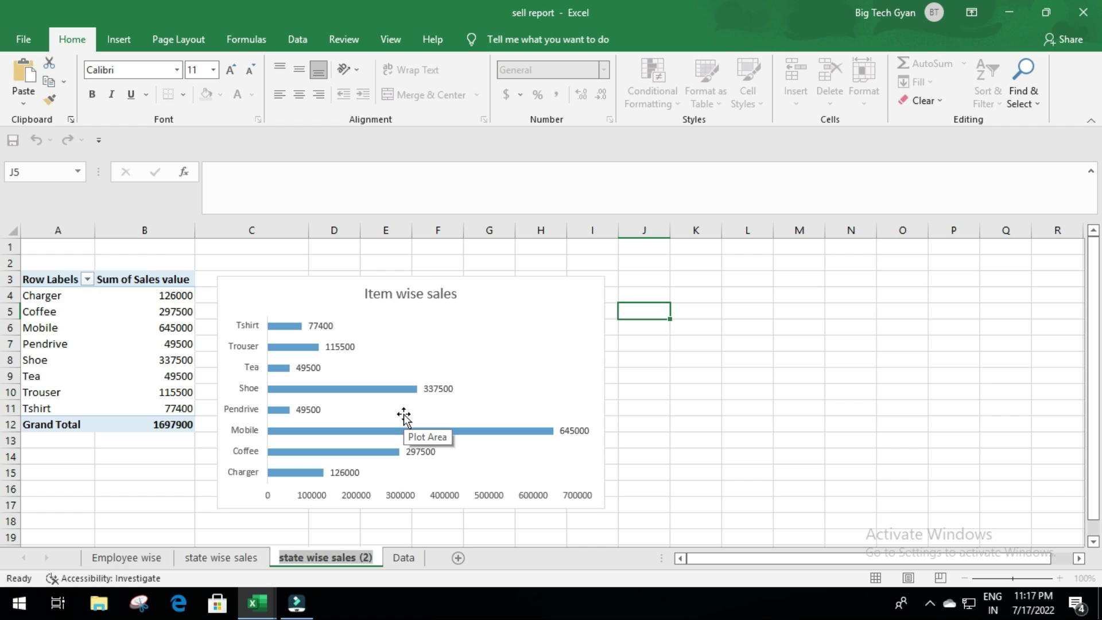
{"action": "type", "text": "Item wise sales"}
{"action": "left_click", "coordinate": [757, 410]}
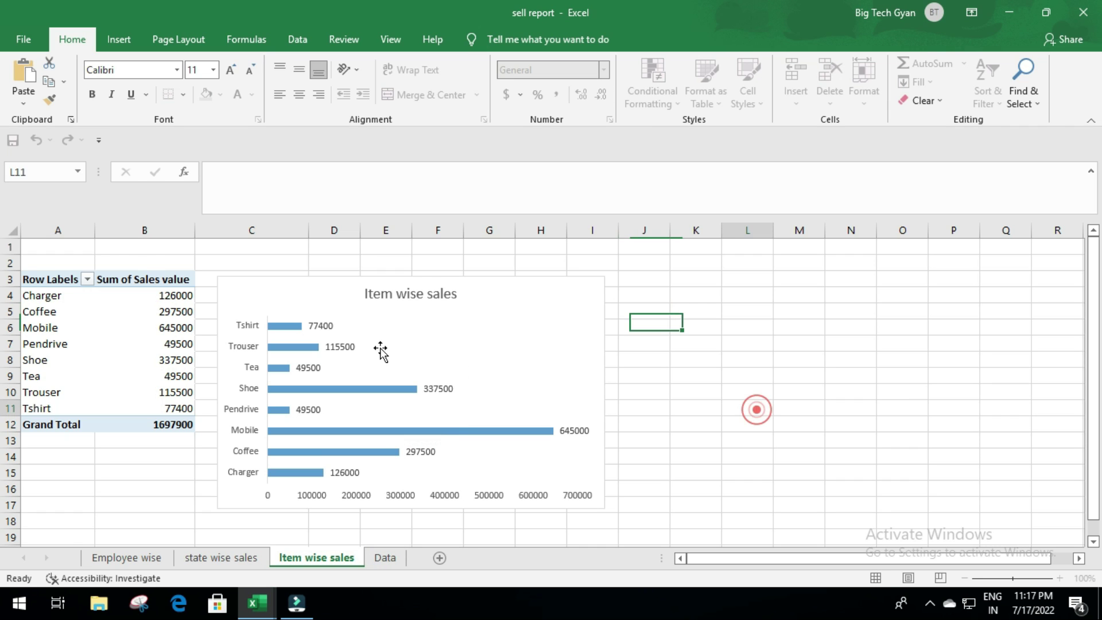
Rename the PivotTable to 'item wise sales'
{"action": "left_click", "coordinate": [141, 281]}
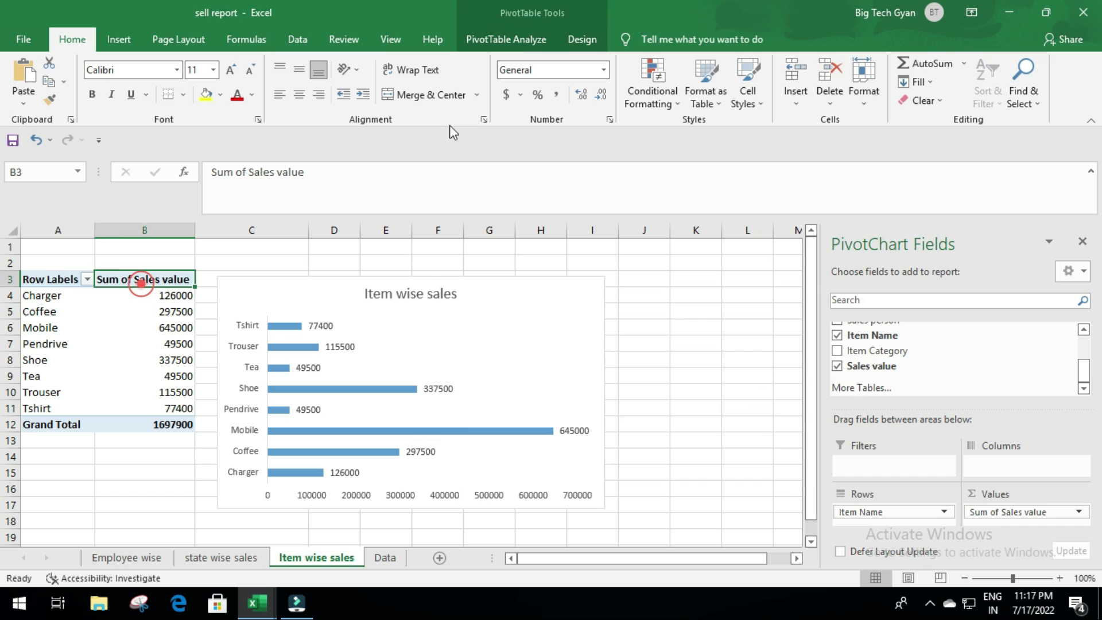
{"action": "left_click", "coordinate": [519, 41]}
{"action": "left_click", "coordinate": [77, 82]}
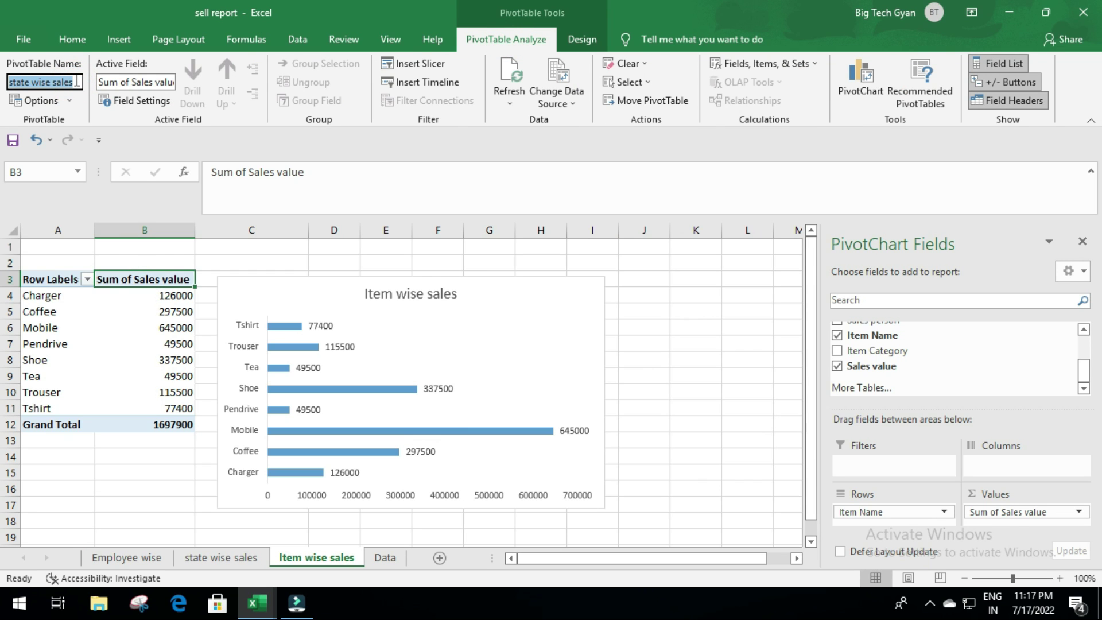
{"action": "type", "text": "I"}
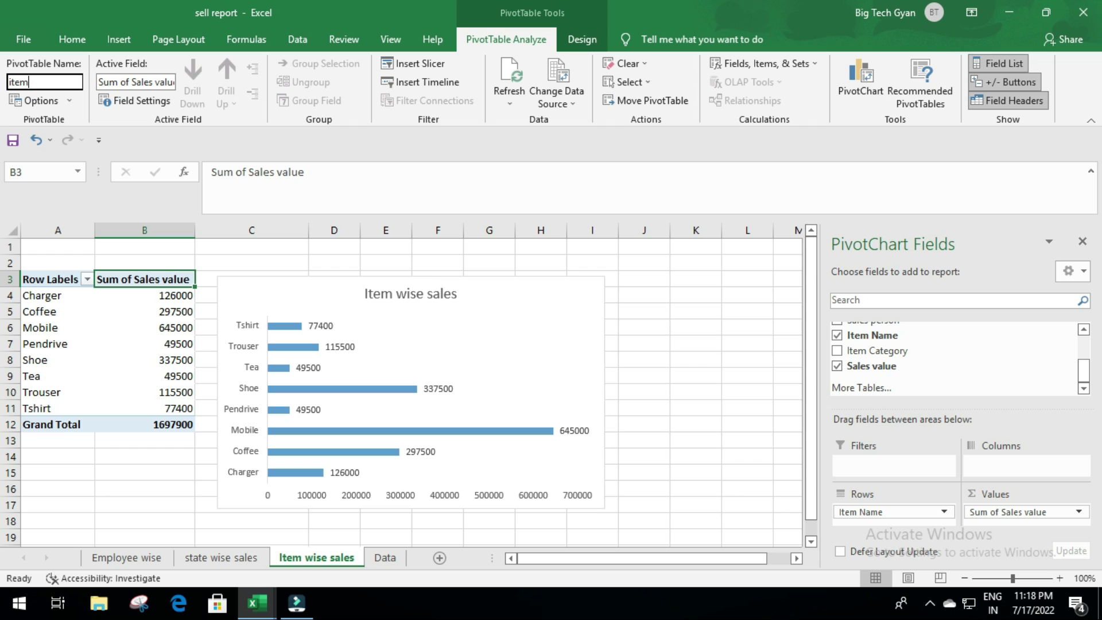
{"action": "type", "text": "ise"}
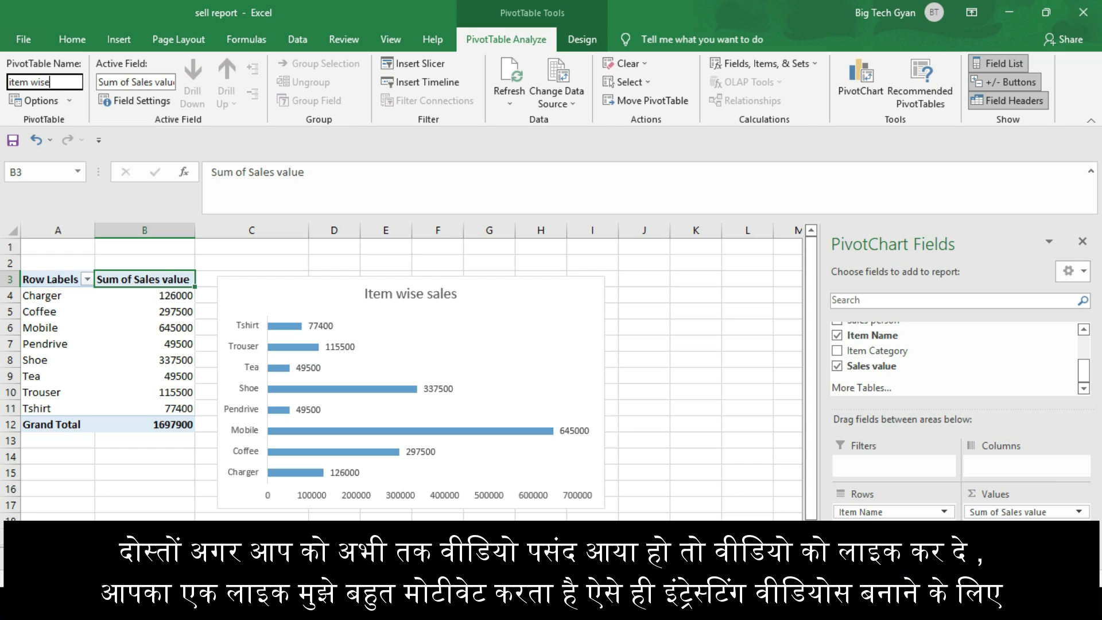
{"action": "type", "text": " sales"}
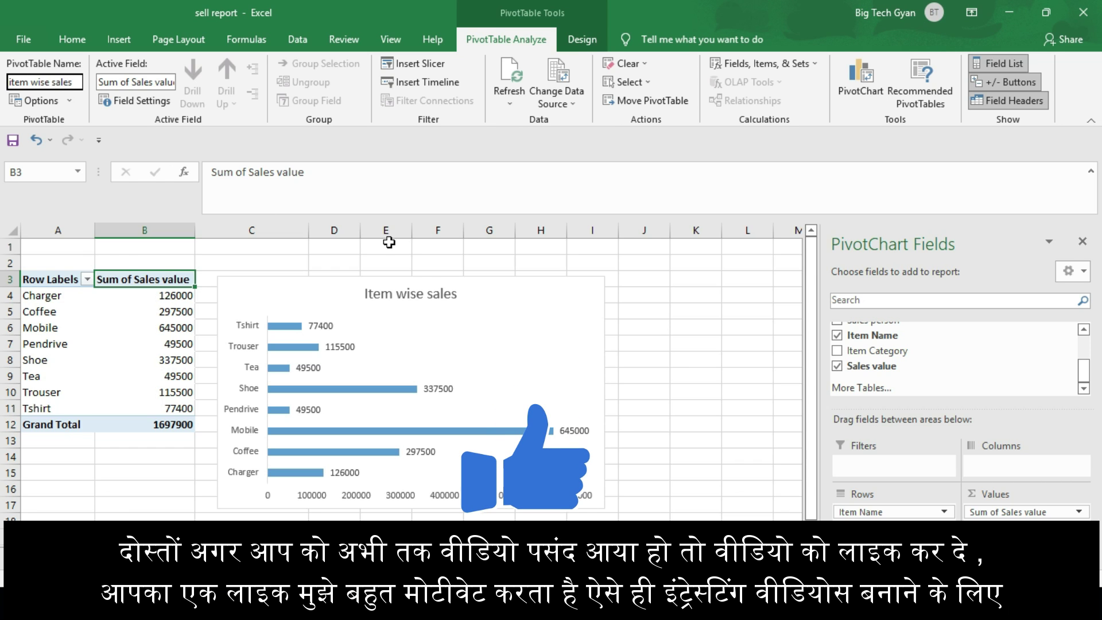
{"action": "left_click", "coordinate": [591, 270]}
Move the item chart up slightly, then view the state wise sales sheet
{"action": "left_click", "coordinate": [695, 342]}
{"action": "left_click_drag", "start_coordinate": [517, 278], "coordinate": [517, 262]}
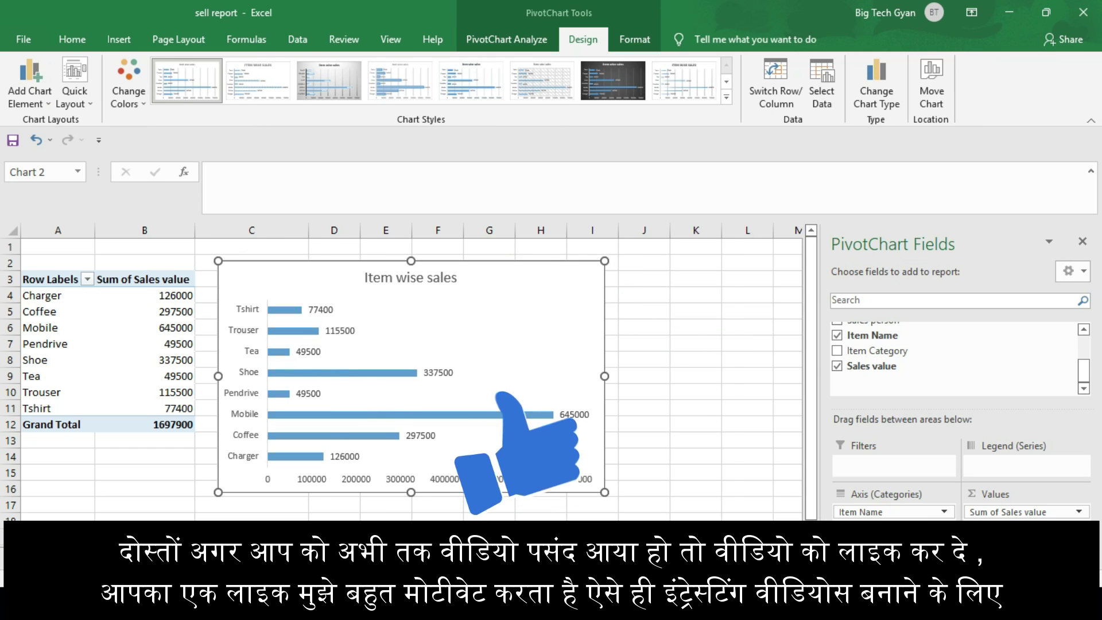
{"action": "left_click", "coordinate": [121, 557]}
{"action": "left_click", "coordinate": [225, 560]}
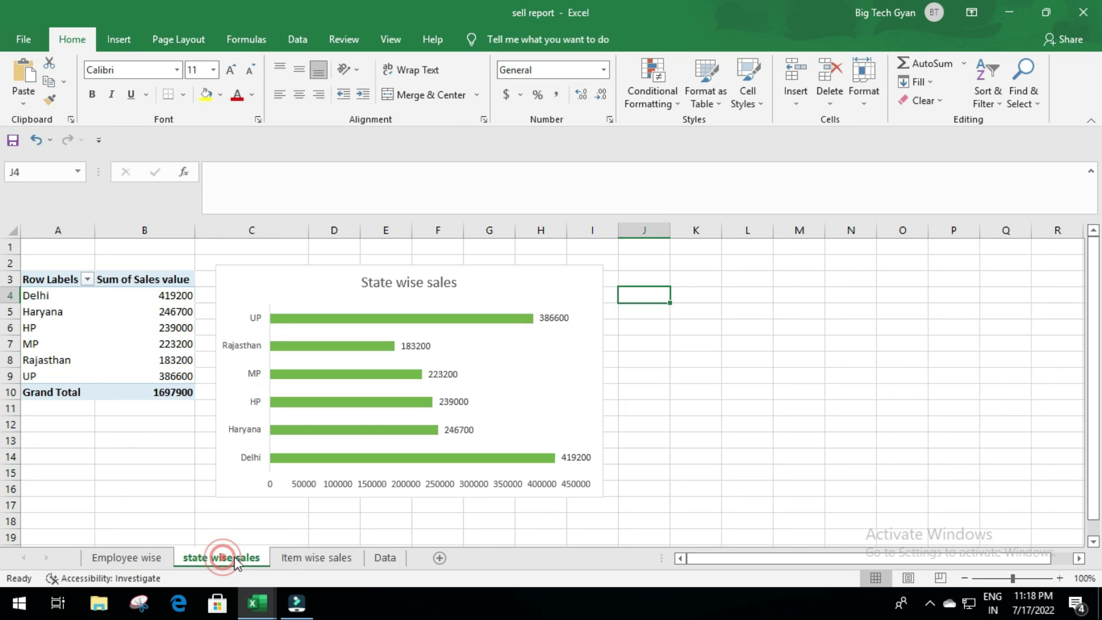
Check the Demo dashboard for reference, then duplicate the Item wise sales sheet by dragging its tab
{"action": "left_click", "coordinate": [295, 562]}
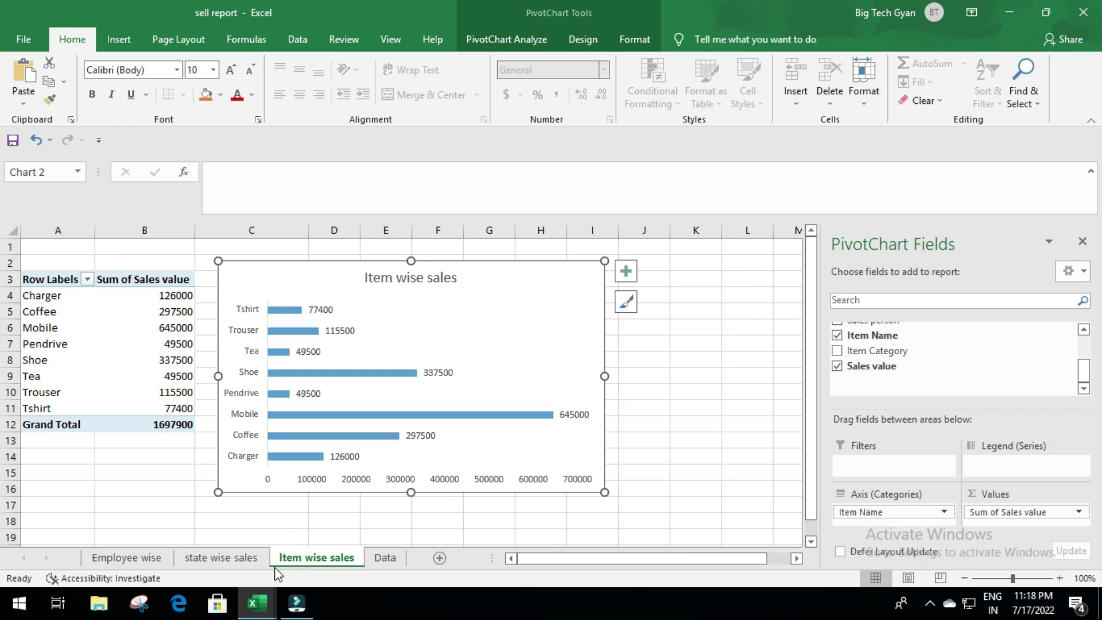
{"action": "left_click", "coordinate": [321, 556]}
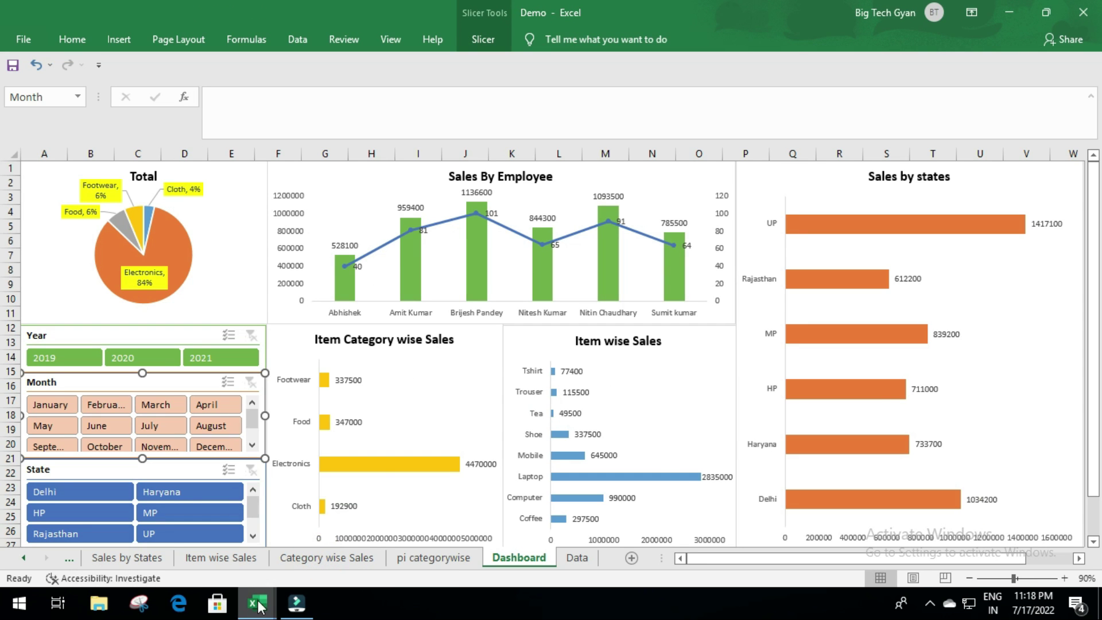
{"action": "key", "text": "alt+Tab"}
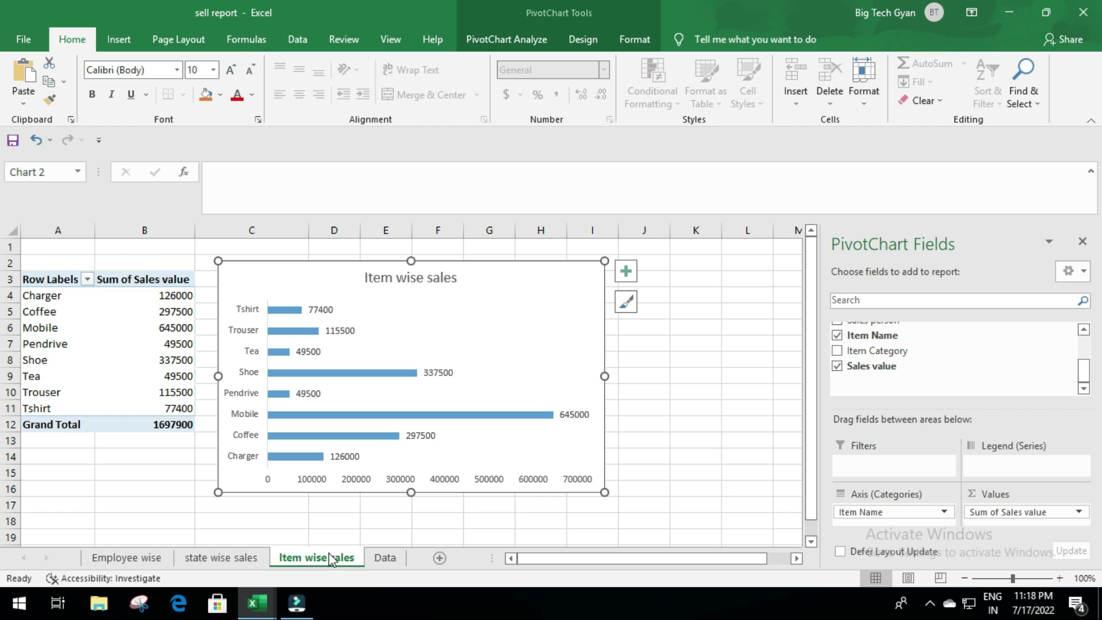
{"action": "left_click_drag", "start_coordinate": [324, 560], "coordinate": [399, 557]}
Rename the Item wise sales (2) sheet to 'Category wise sales'
{"action": "right_click", "coordinate": [332, 555]}
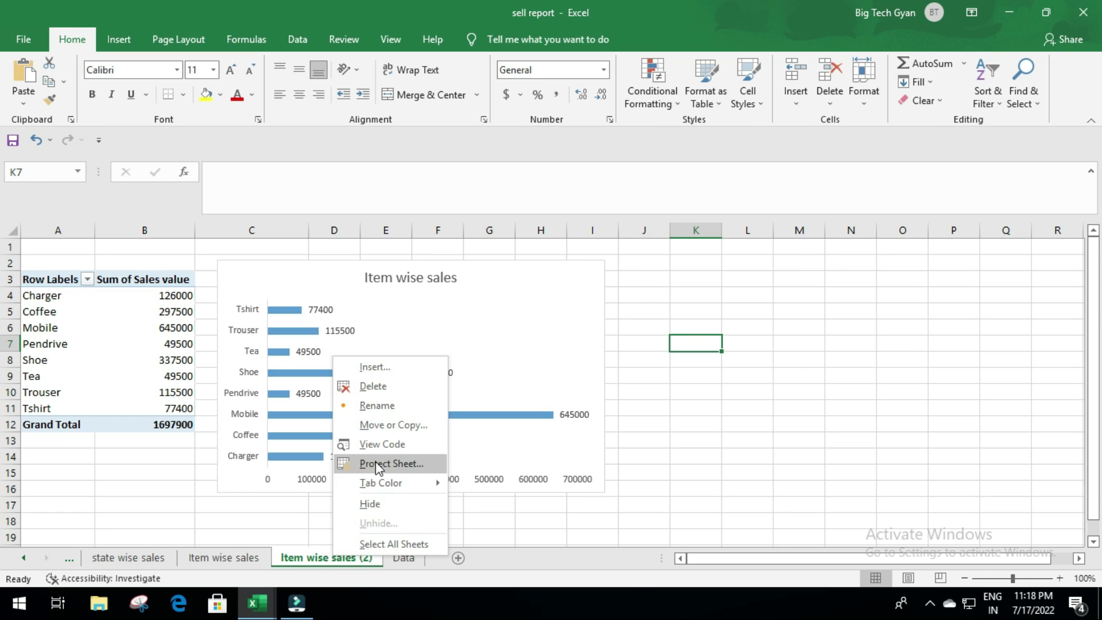
{"action": "left_click", "coordinate": [388, 411]}
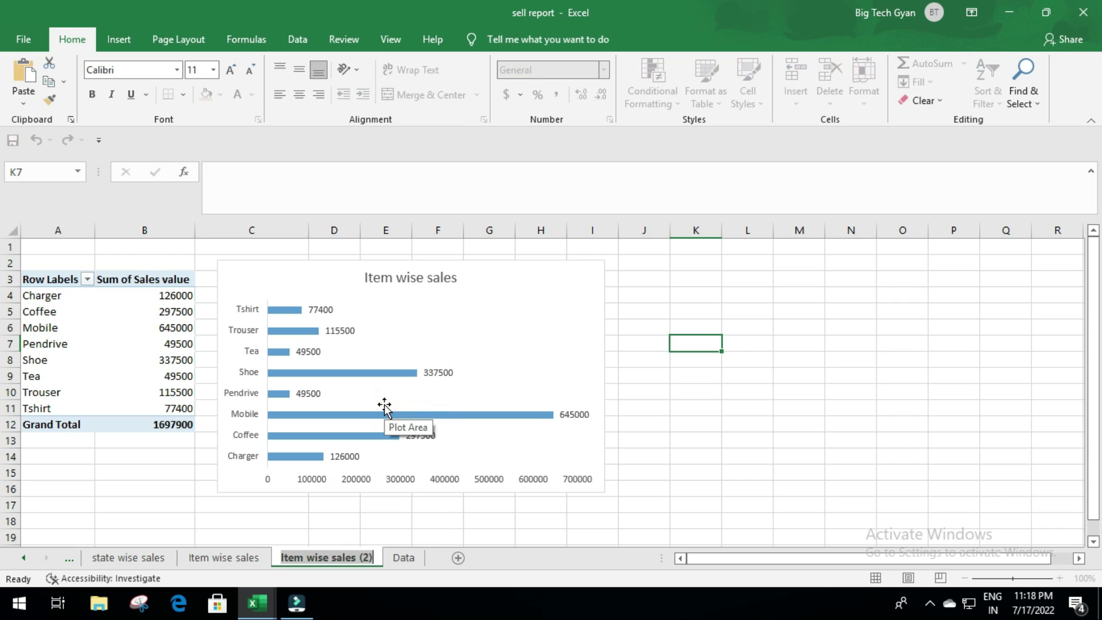
{"action": "type", "text": "Category wise sales"}
{"action": "left_click", "coordinate": [647, 395]}
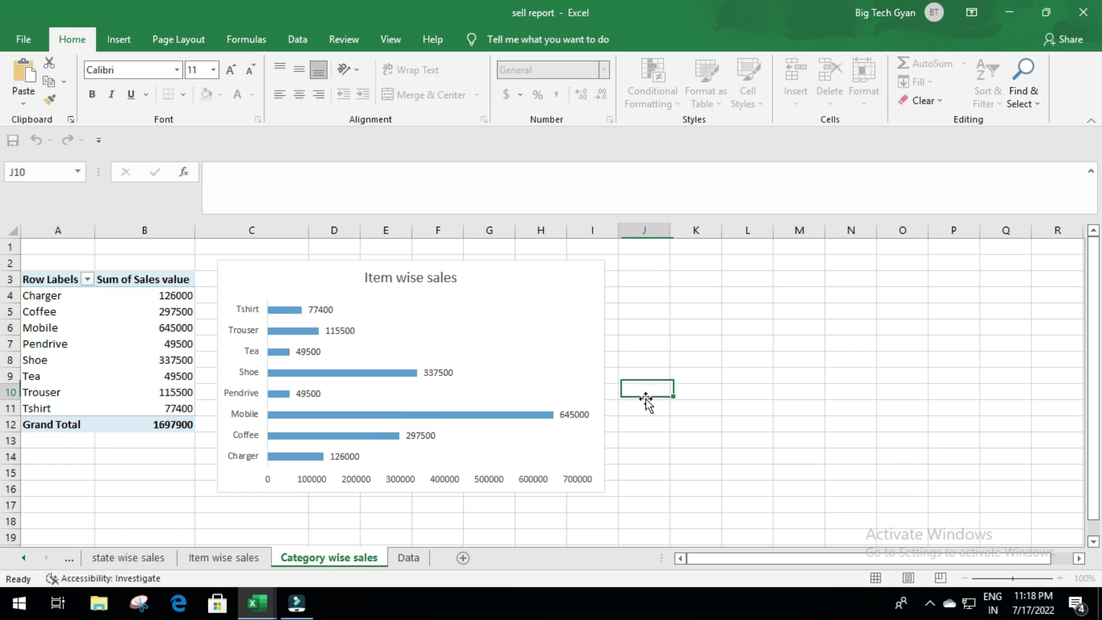
Delete the copied chart and swap the pivot rows from Item Name to Item Category
{"action": "left_click", "coordinate": [519, 261]}
{"action": "key", "text": "Delete"}
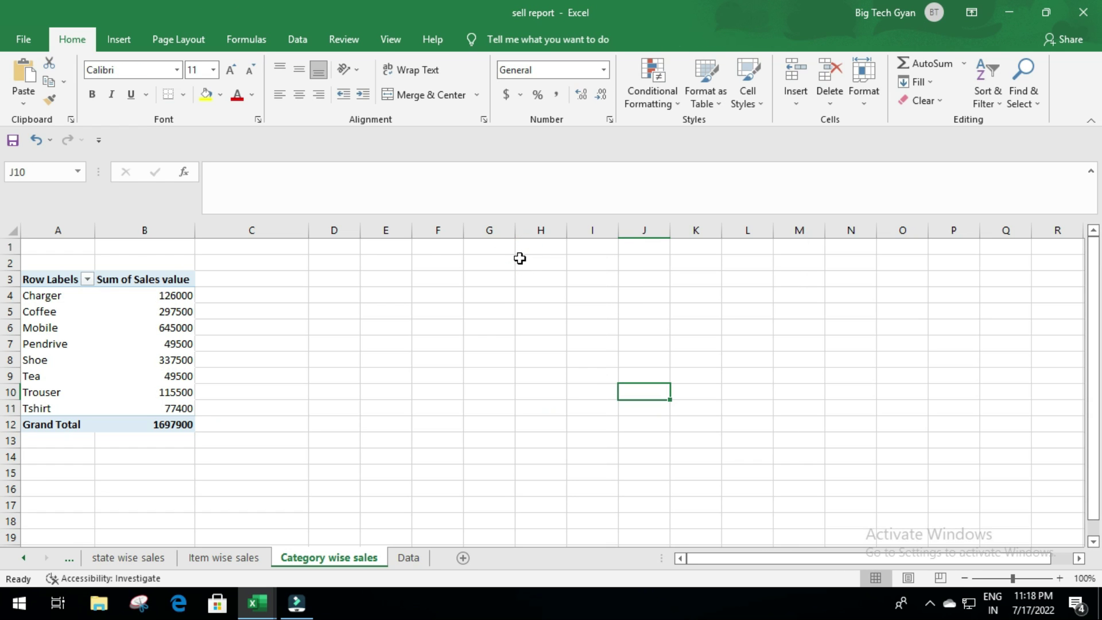
{"action": "left_click", "coordinate": [116, 283]}
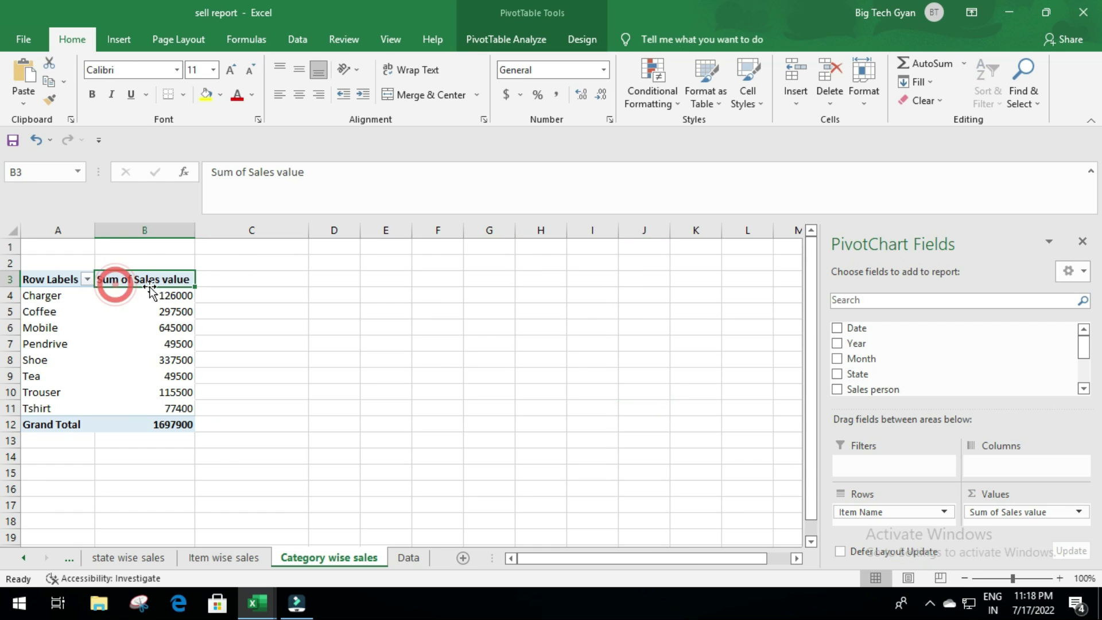
{"action": "scroll", "coordinate": [922, 367], "scroll_direction": "down", "scroll_amount": 2}
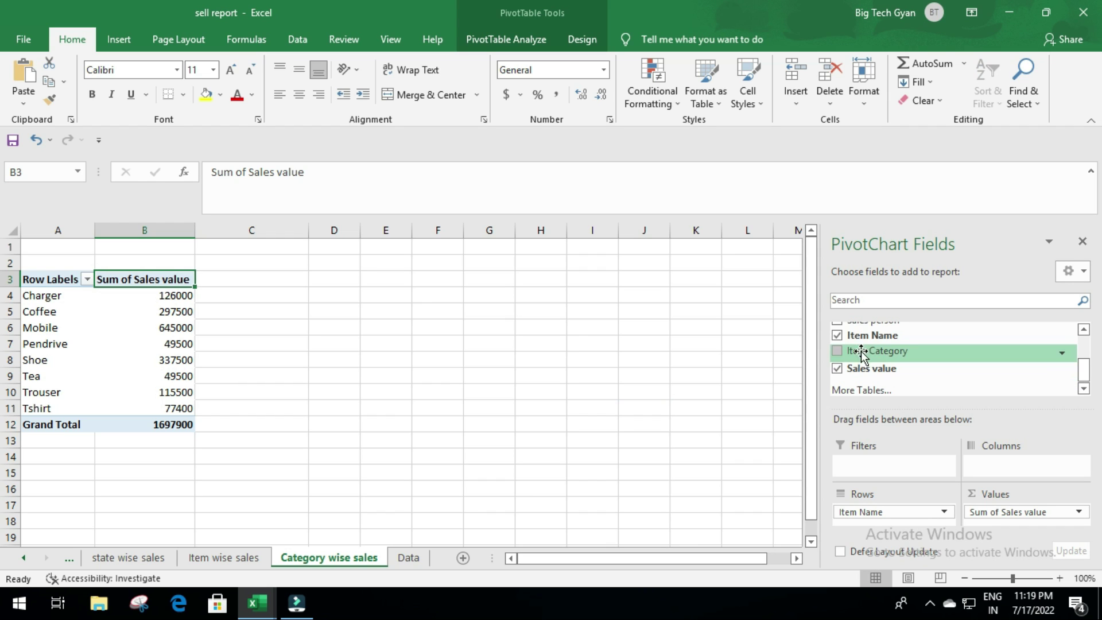
{"action": "left_click", "coordinate": [837, 336]}
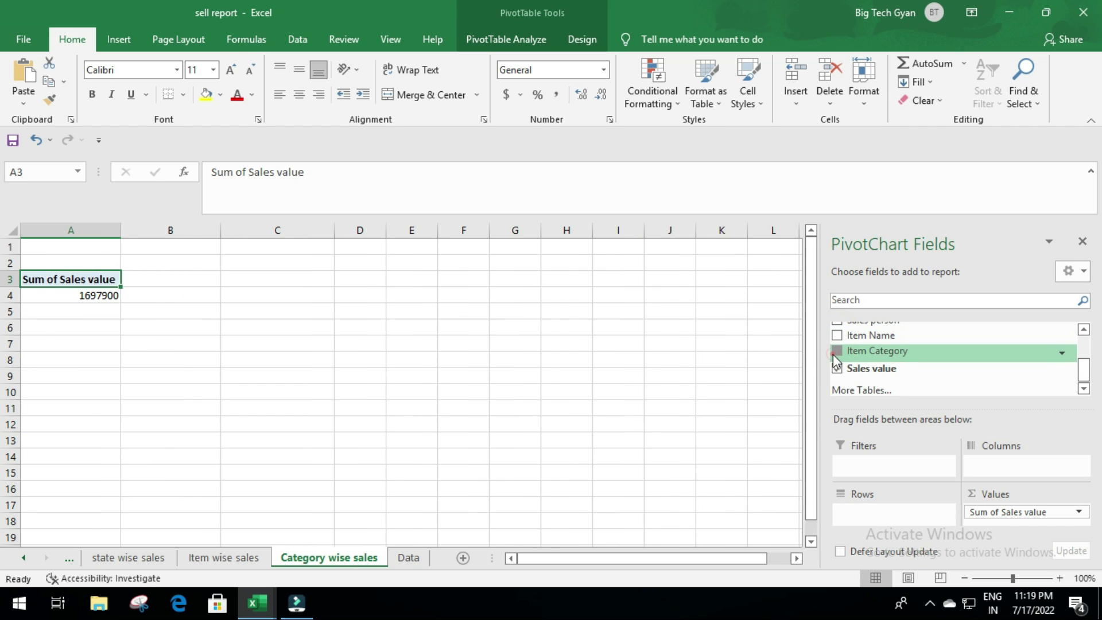
{"action": "left_click", "coordinate": [837, 353]}
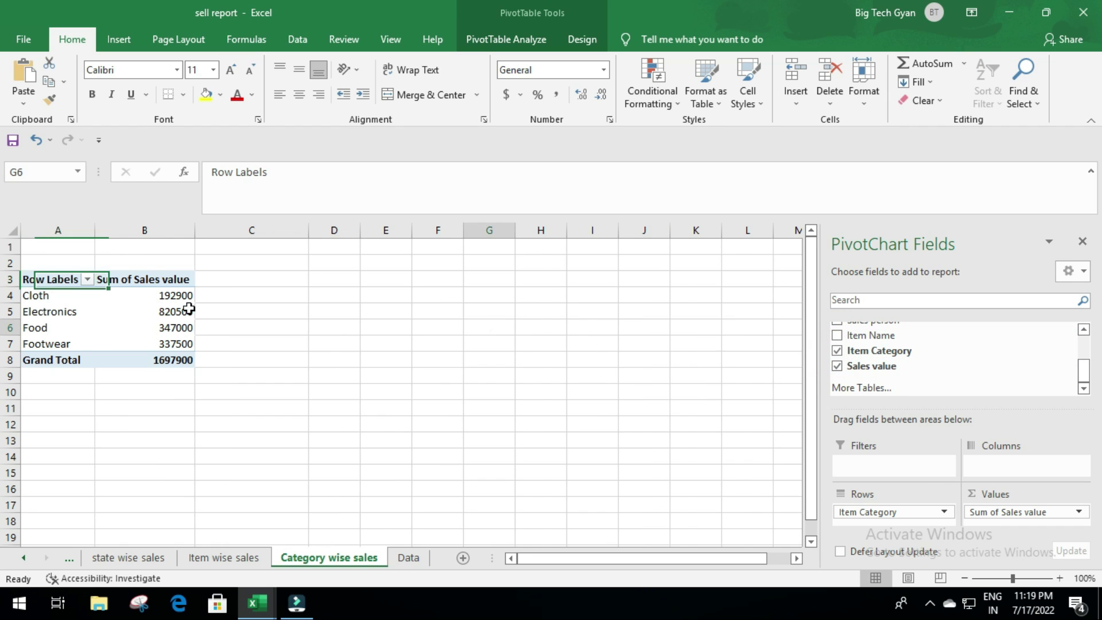
{"action": "left_click", "coordinate": [491, 330]}
{"action": "left_click", "coordinate": [49, 278]}
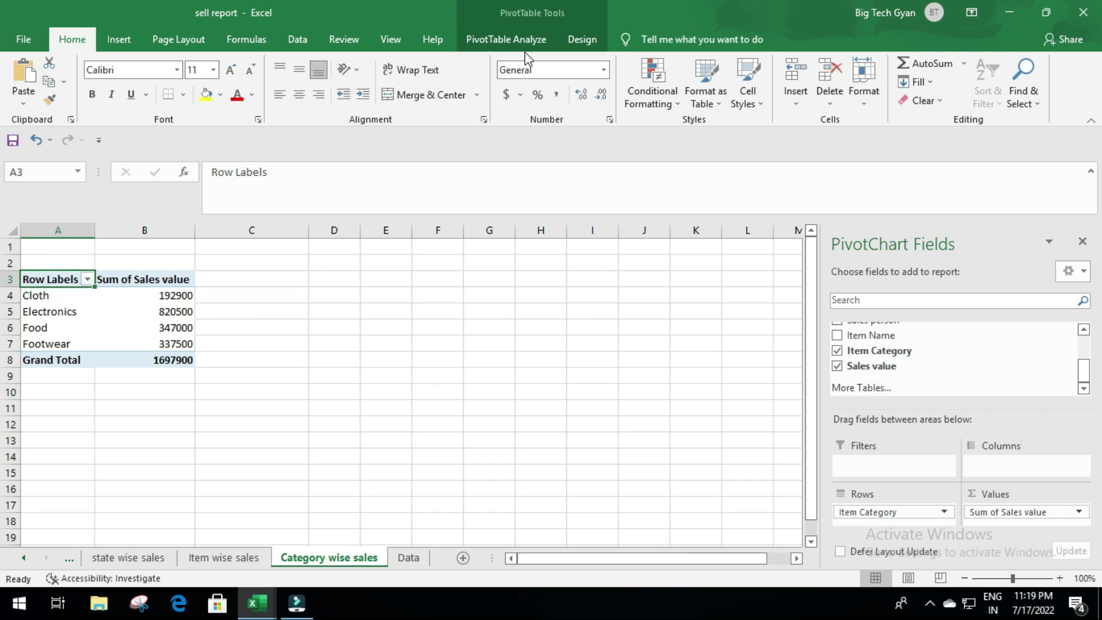
{"action": "left_click", "coordinate": [505, 39]}
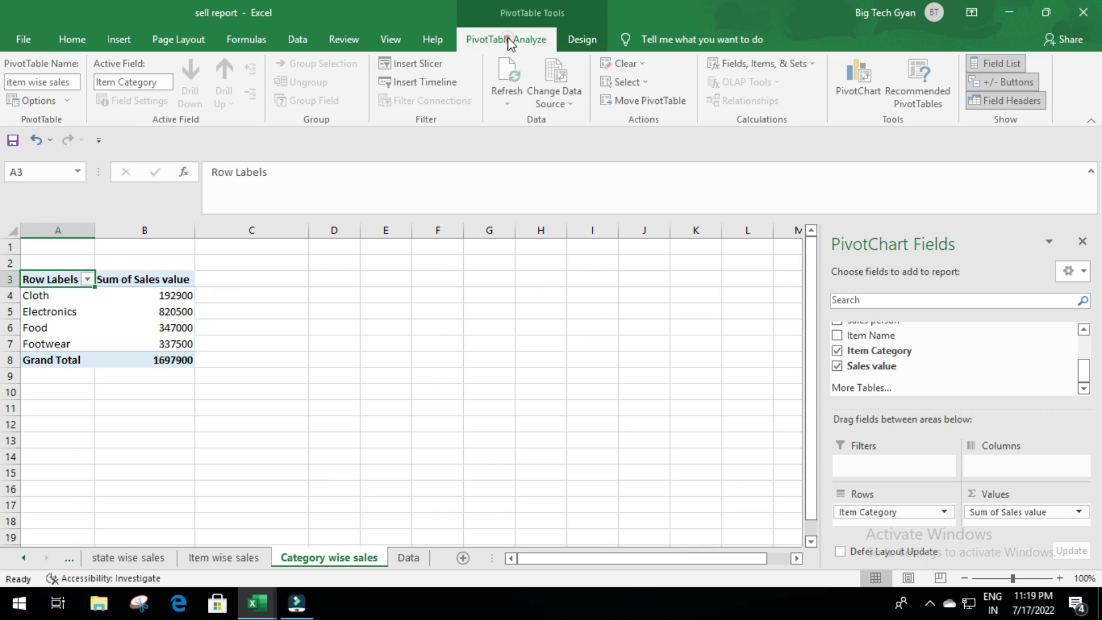
Insert a clustered bar PivotChart of category totals and hide its field buttons
{"action": "left_click", "coordinate": [862, 75]}
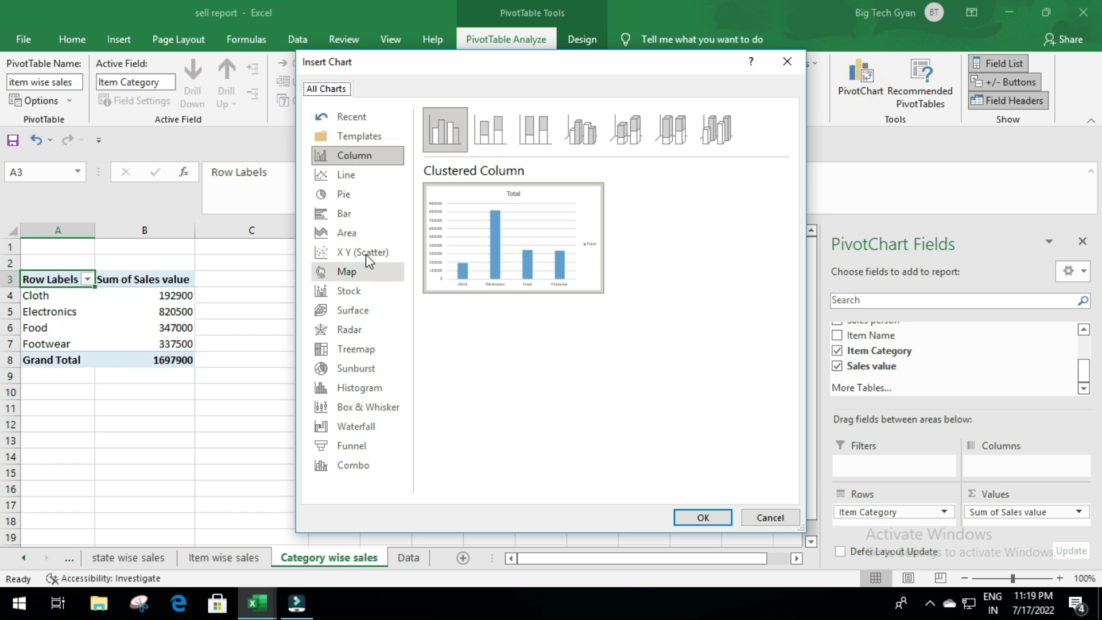
{"action": "left_click", "coordinate": [344, 214]}
{"action": "left_click", "coordinate": [703, 519]}
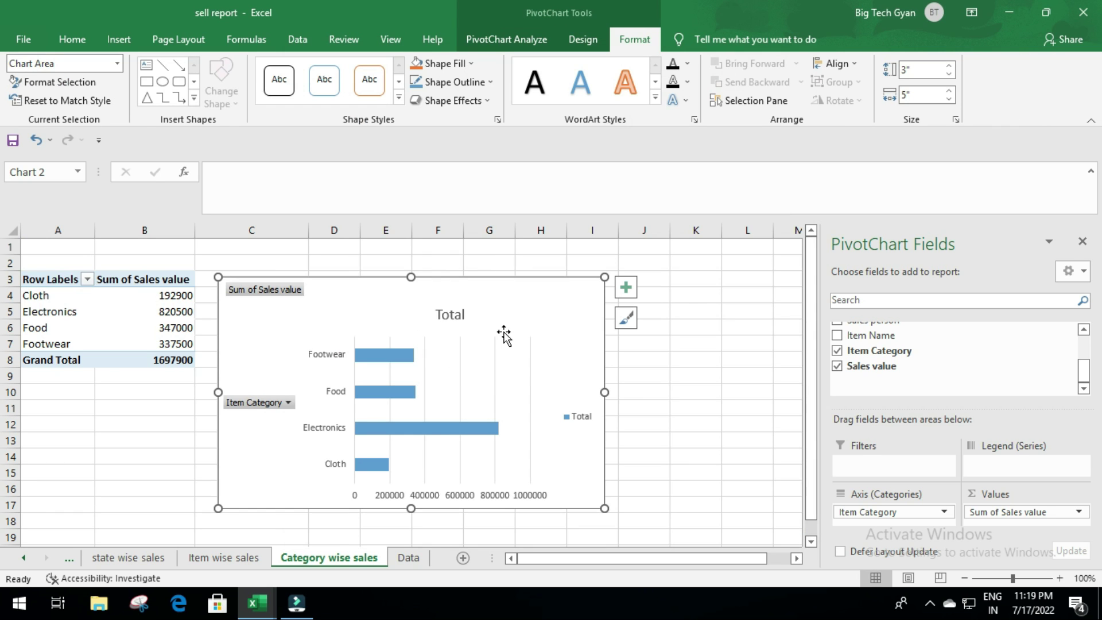
{"action": "left_click", "coordinate": [507, 39]}
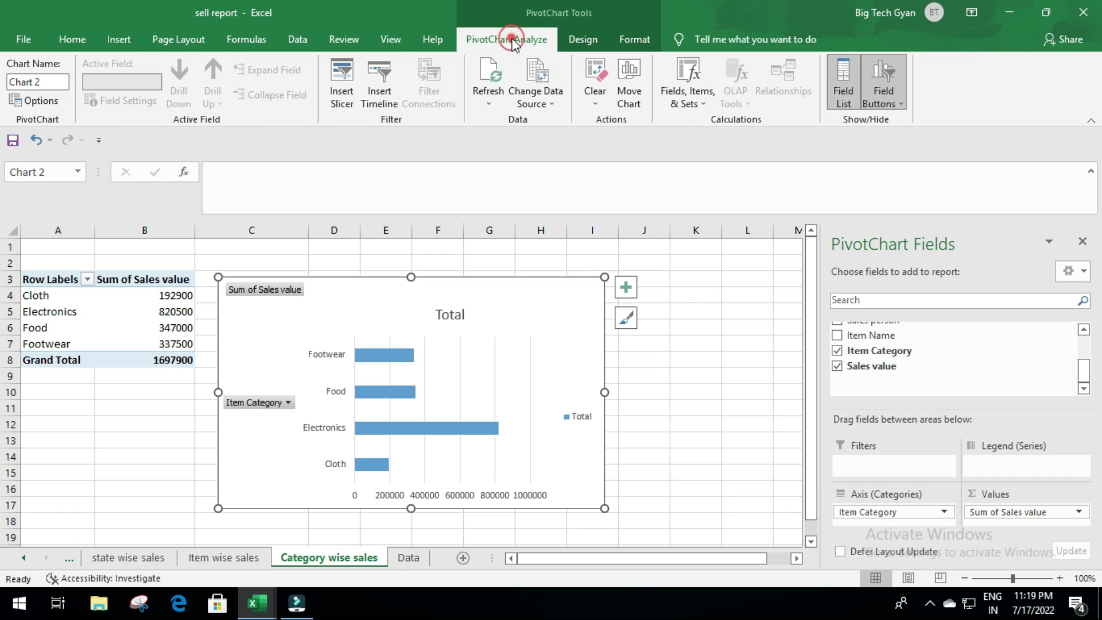
{"action": "left_click", "coordinate": [883, 72]}
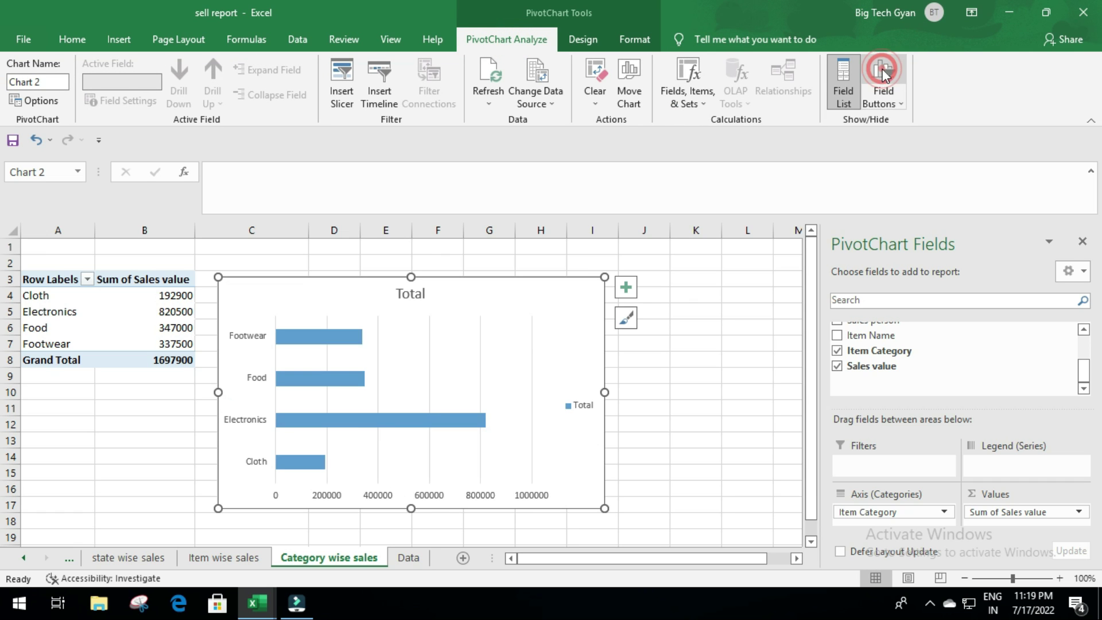
Remove the gridlines and legend and title the chart 'Category wise sales'
{"action": "left_click", "coordinate": [626, 288]}
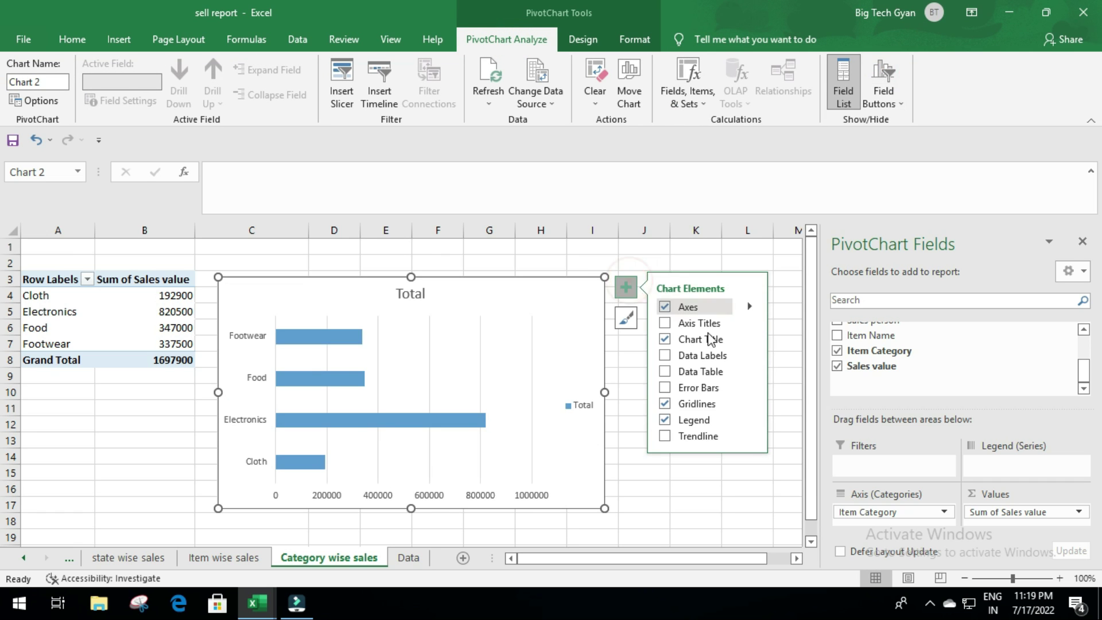
{"action": "left_click", "coordinate": [665, 404]}
{"action": "left_click", "coordinate": [665, 420]}
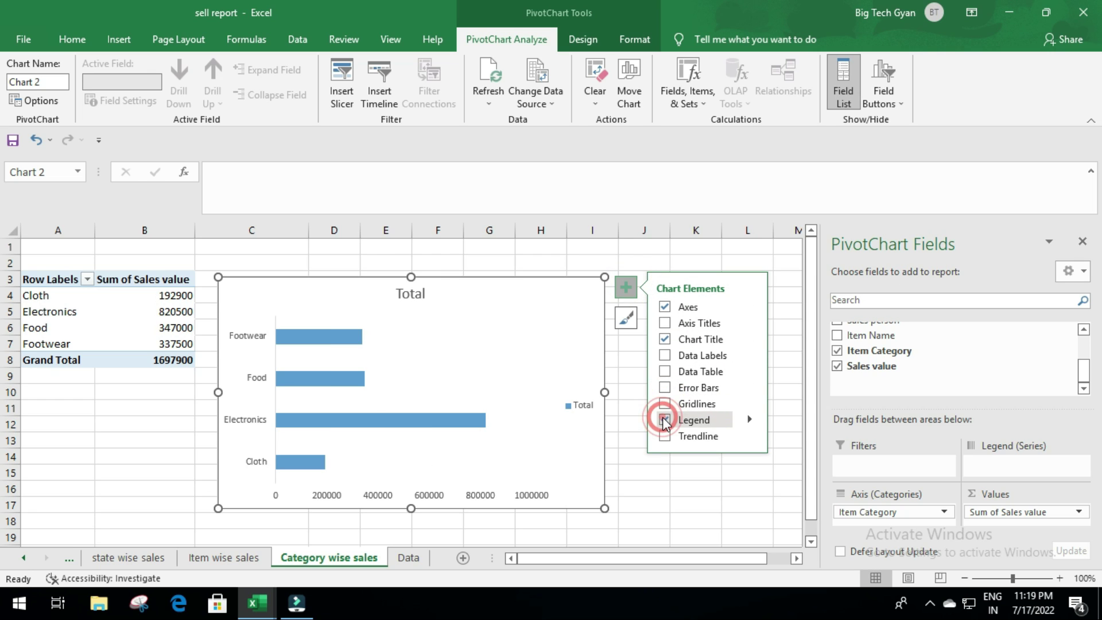
{"action": "left_click", "coordinate": [419, 294]}
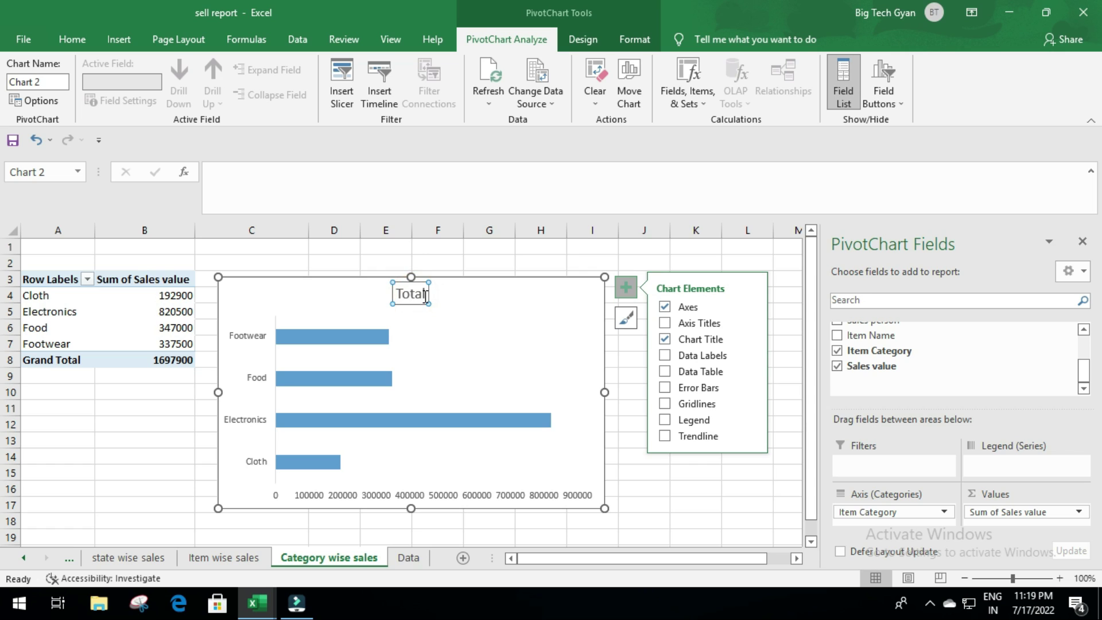
{"action": "type", "text": "Category wise sales"}
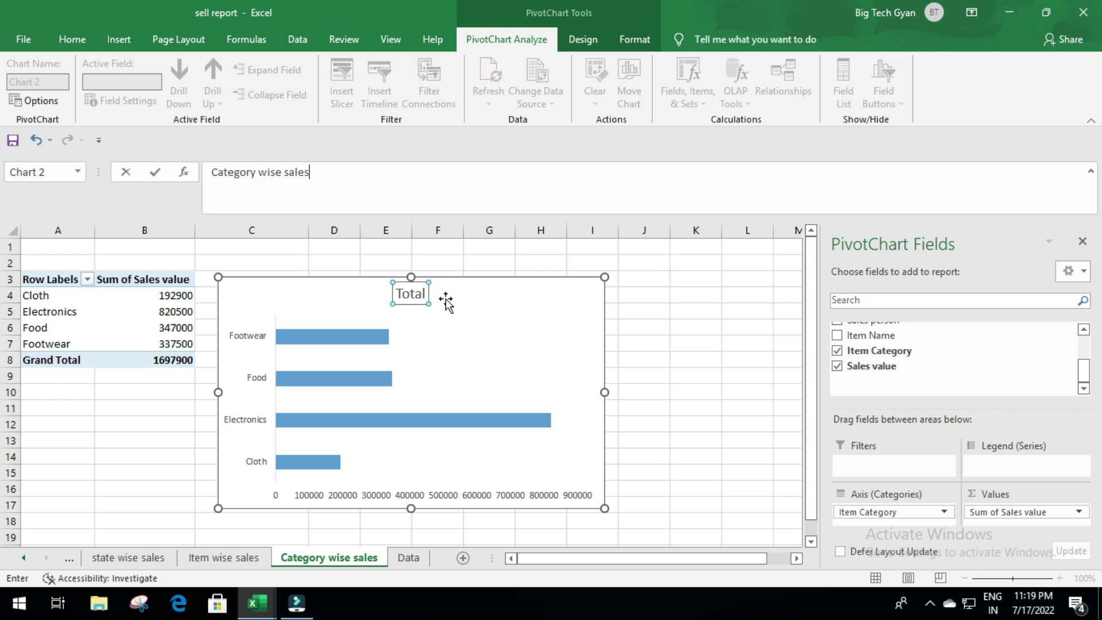
{"action": "left_click", "coordinate": [663, 312]}
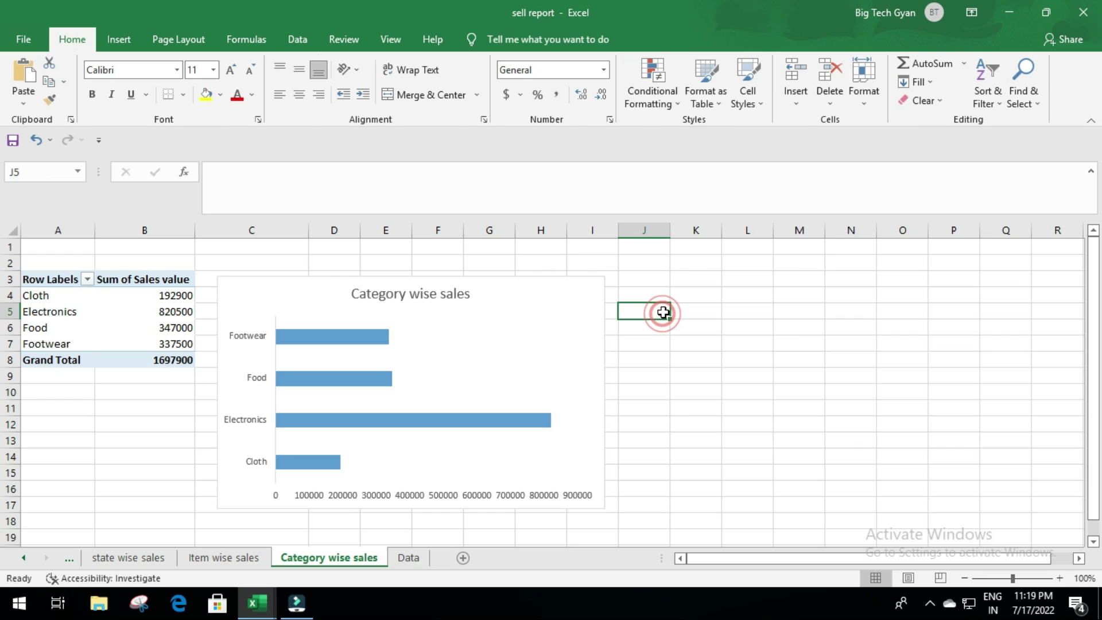
{"action": "left_click", "coordinate": [357, 336]}
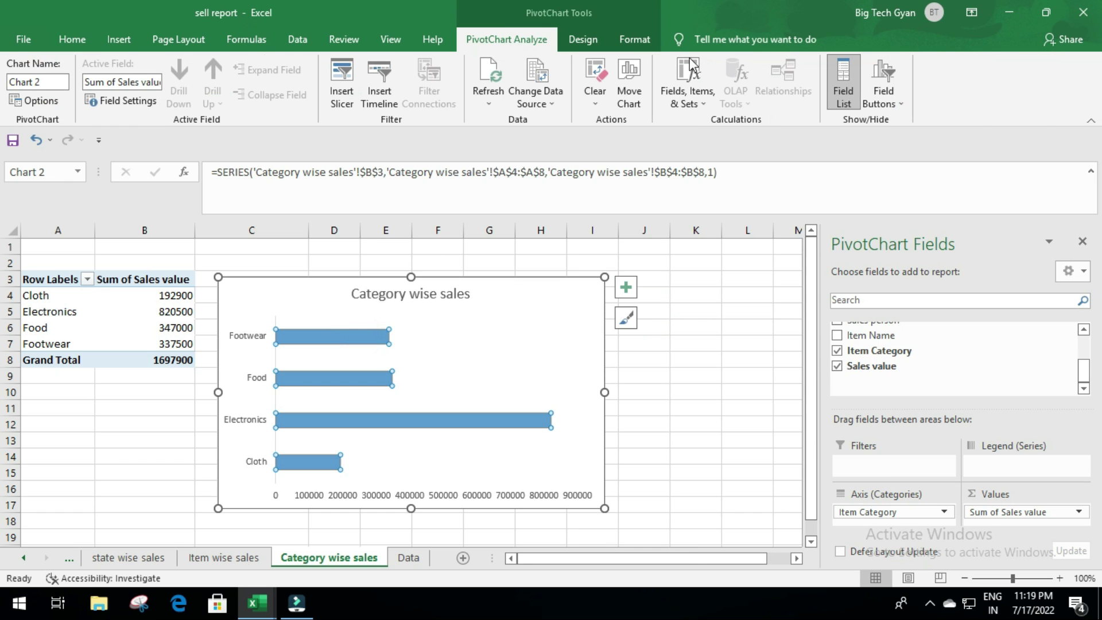
Fill the category chart's bars with gold
{"action": "left_click", "coordinate": [634, 38]}
{"action": "left_click", "coordinate": [470, 64]}
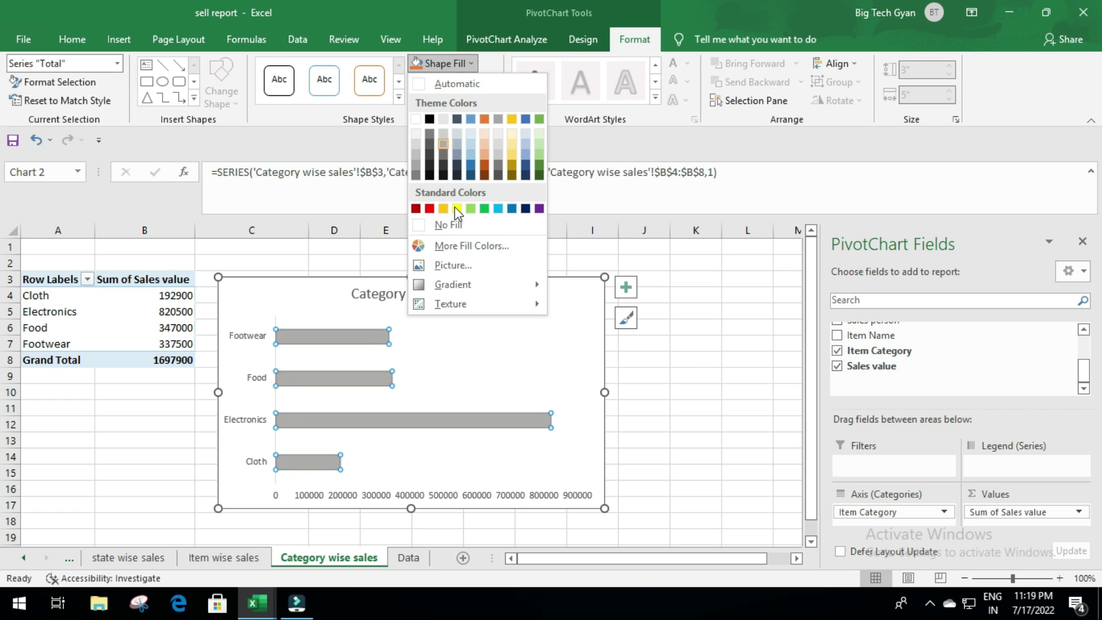
{"action": "left_click", "coordinate": [443, 208]}
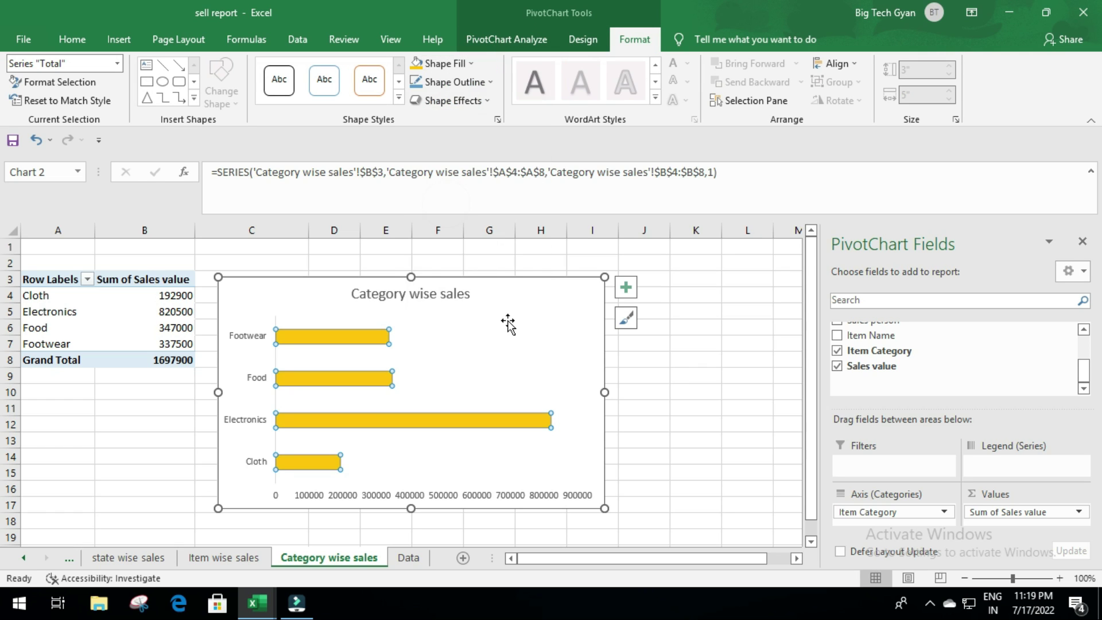
{"action": "left_click", "coordinate": [707, 392]}
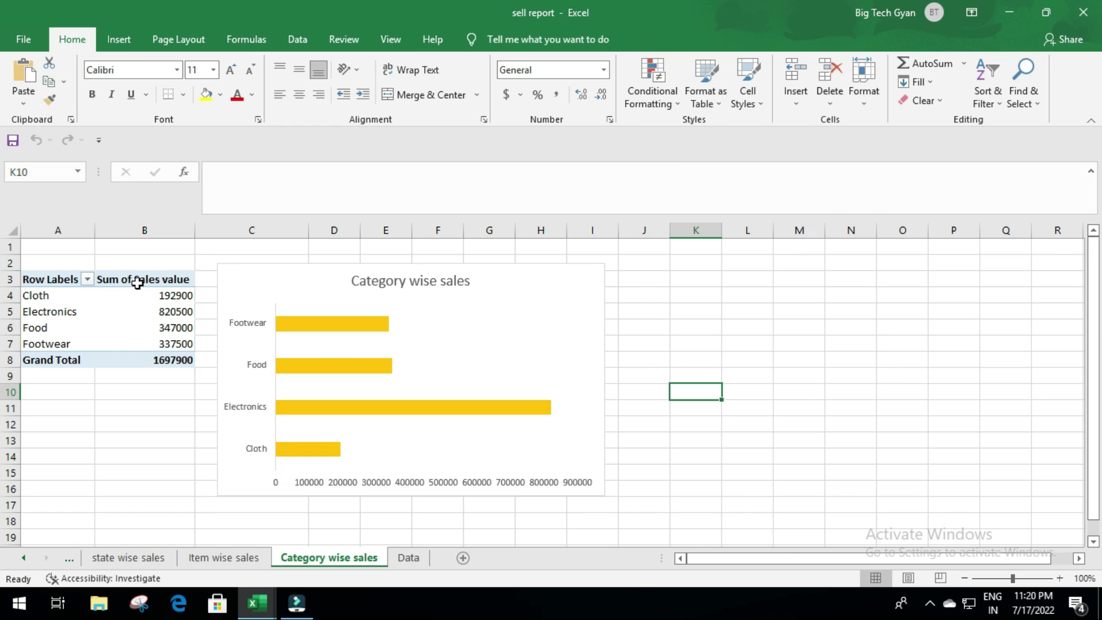
Rename the PivotTable to 'category wise sales'
{"action": "left_click", "coordinate": [141, 280]}
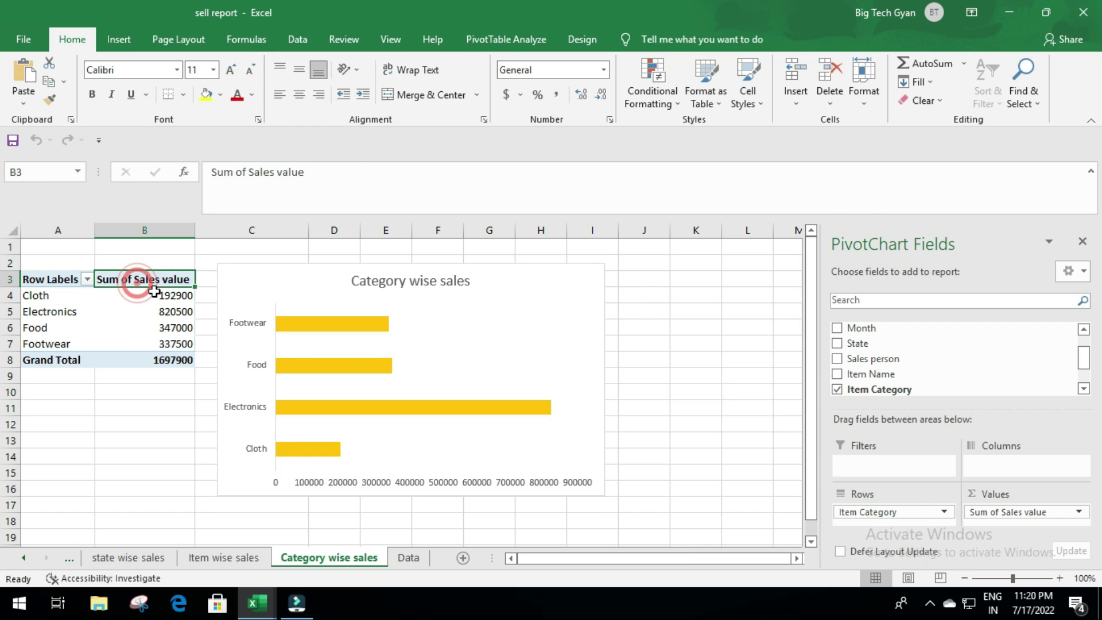
{"action": "left_click", "coordinate": [484, 33]}
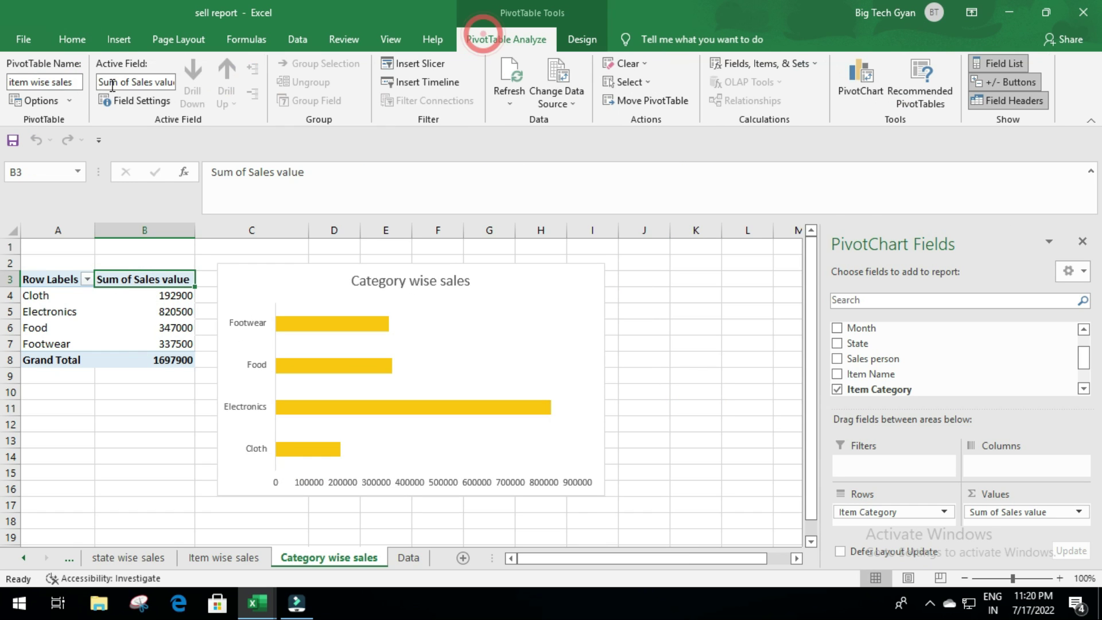
{"action": "left_click", "coordinate": [76, 85]}
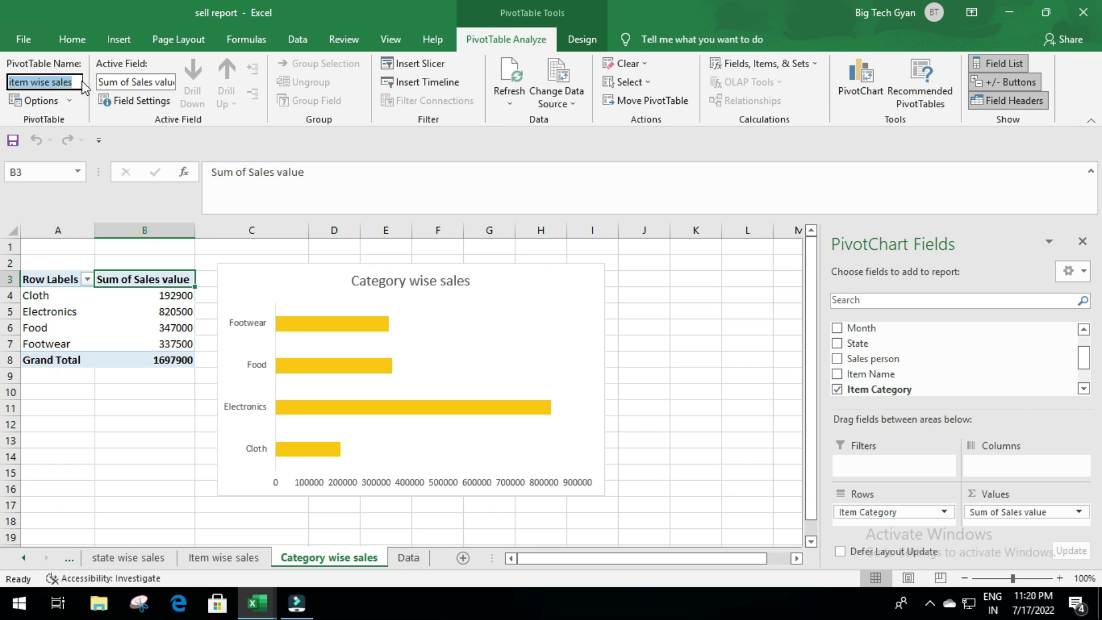
{"action": "type", "text": "category wi"}
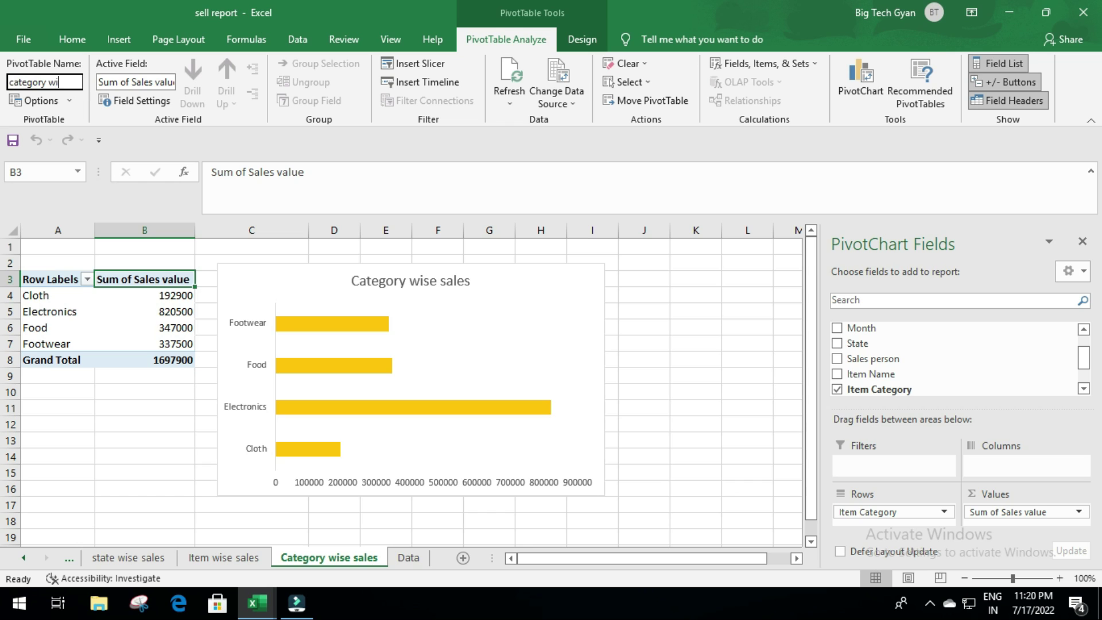
{"action": "type", "text": "les"}
{"action": "left_click", "coordinate": [93, 426]}
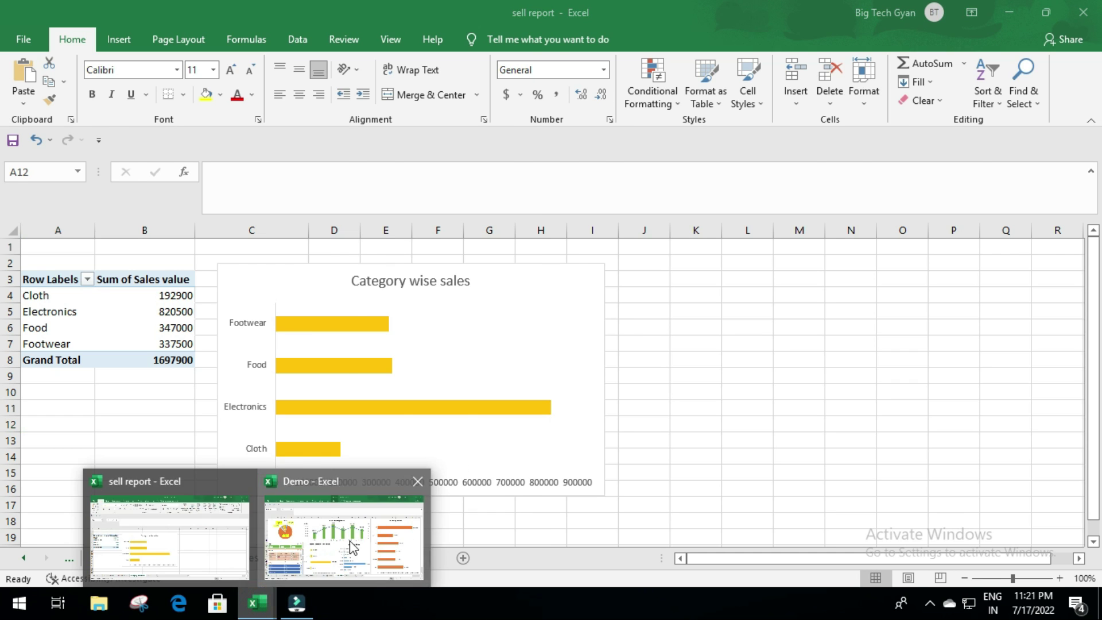
Back in the sell report workbook, copy the Category wise sales sheet with a Ctrl-drag of its tab
{"action": "mouse_move", "coordinate": [257, 604]}
{"action": "left_click", "coordinate": [345, 537]}
{"action": "left_click", "coordinate": [253, 603]}
{"action": "left_click", "coordinate": [202, 525]}
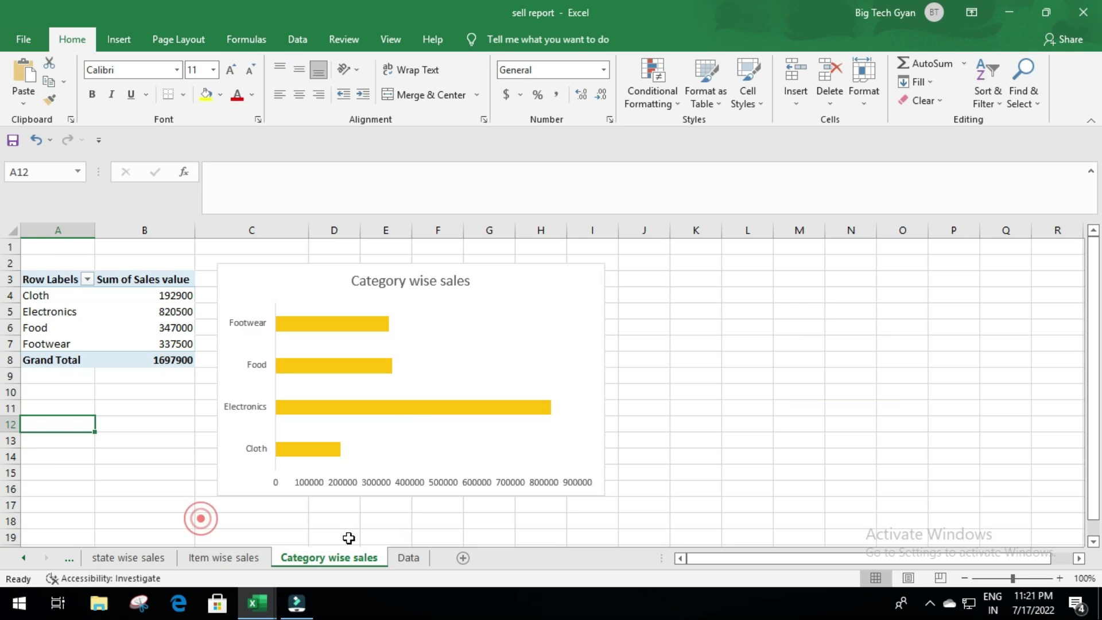
{"action": "left_click_drag", "start_coordinate": [349, 561], "coordinate": [418, 562]}
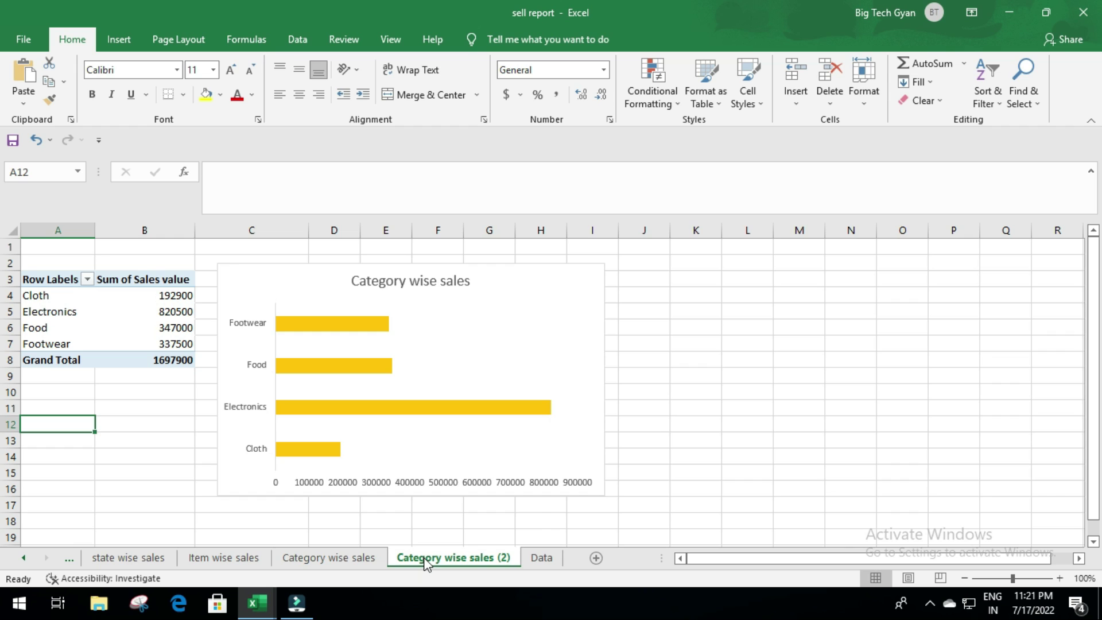
Rename the copied sheet to 'pie chart' and select its bar chart
{"action": "right_click", "coordinate": [422, 557]}
{"action": "left_click", "coordinate": [469, 408]}
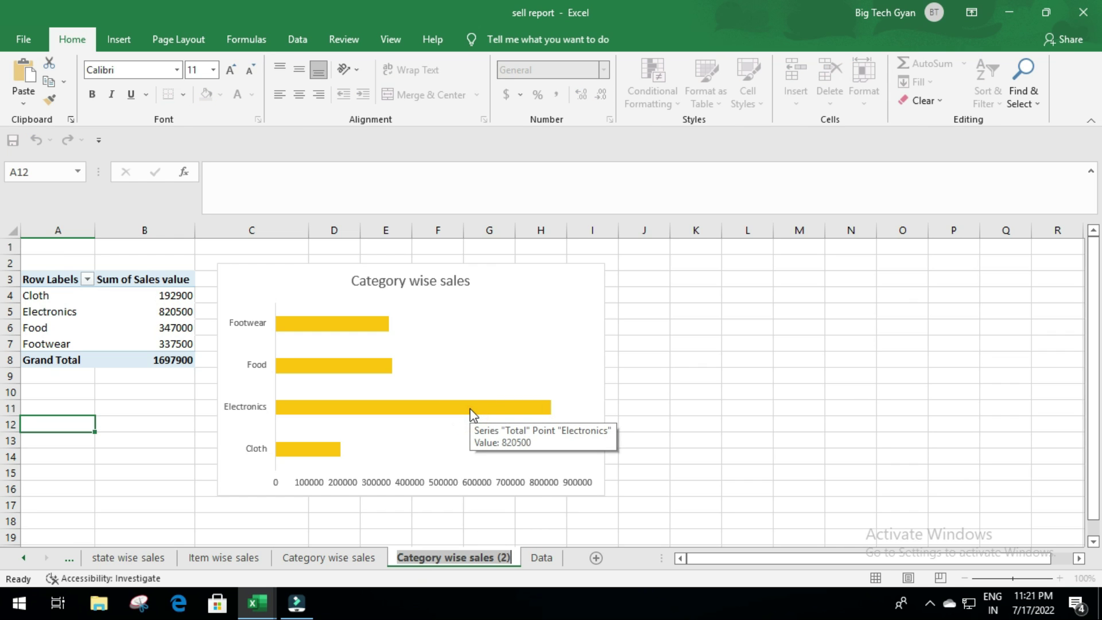
{"action": "type", "text": "pie chart"}
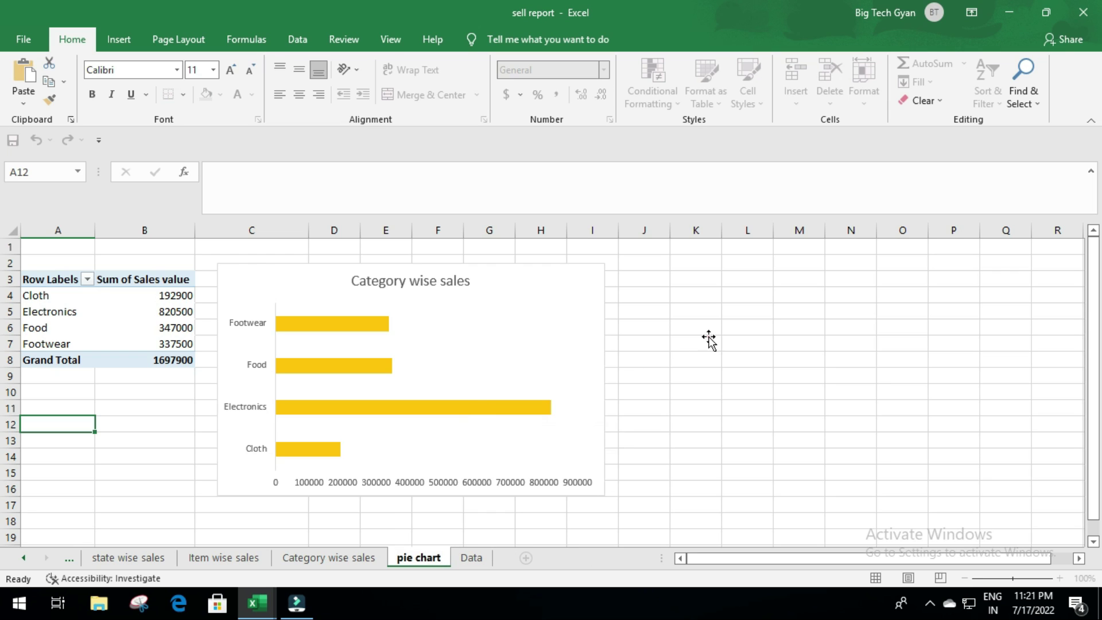
{"action": "left_click", "coordinate": [709, 342]}
{"action": "left_click", "coordinate": [558, 264]}
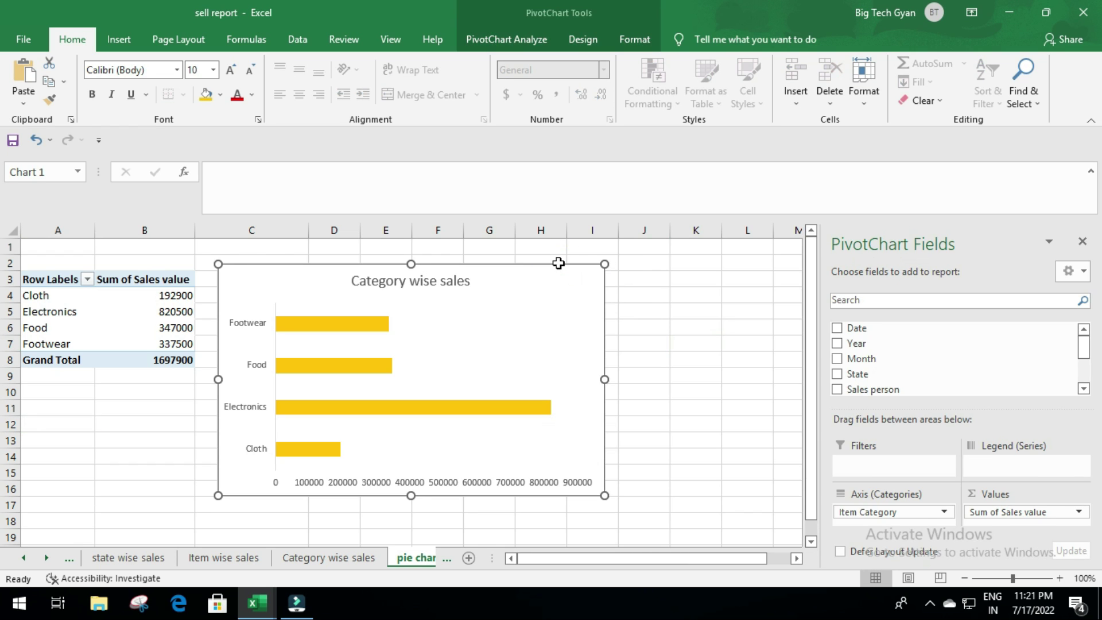
Delete the copied bar chart and show Sum of Sales as % of Grand Total
{"action": "key", "text": "Delete"}
{"action": "left_click", "coordinate": [163, 278]}
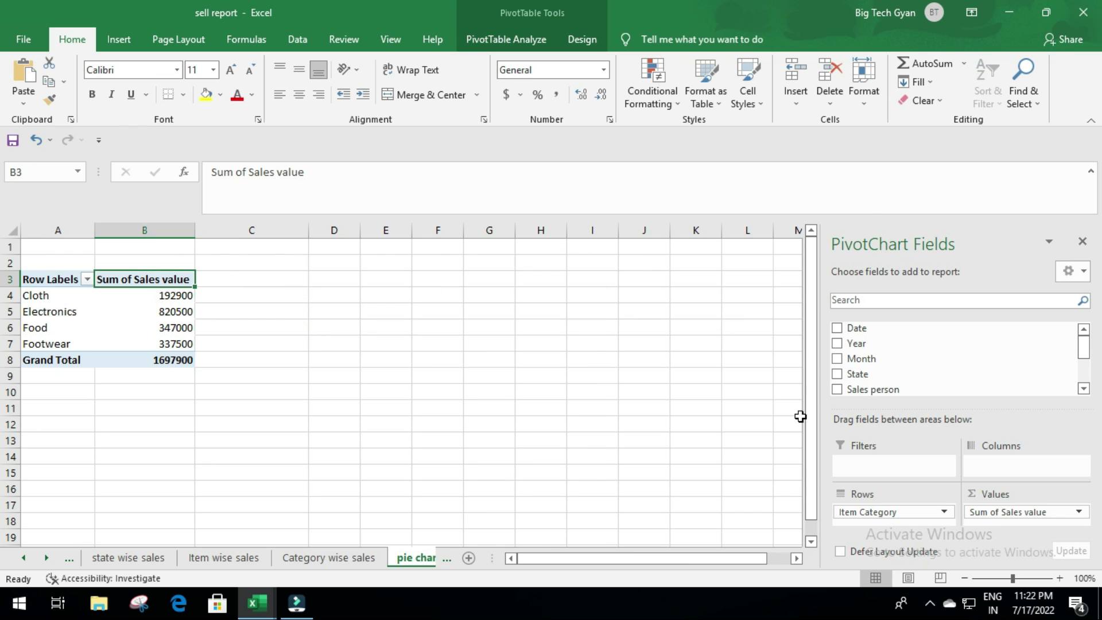
{"action": "left_click", "coordinate": [1064, 511]}
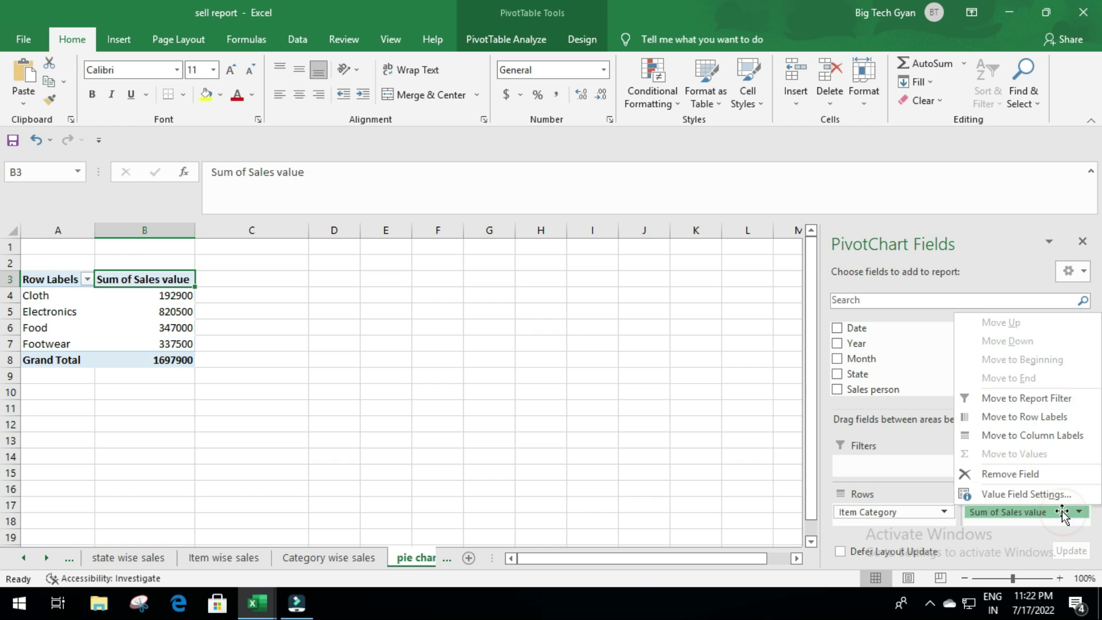
{"action": "left_click", "coordinate": [1049, 495]}
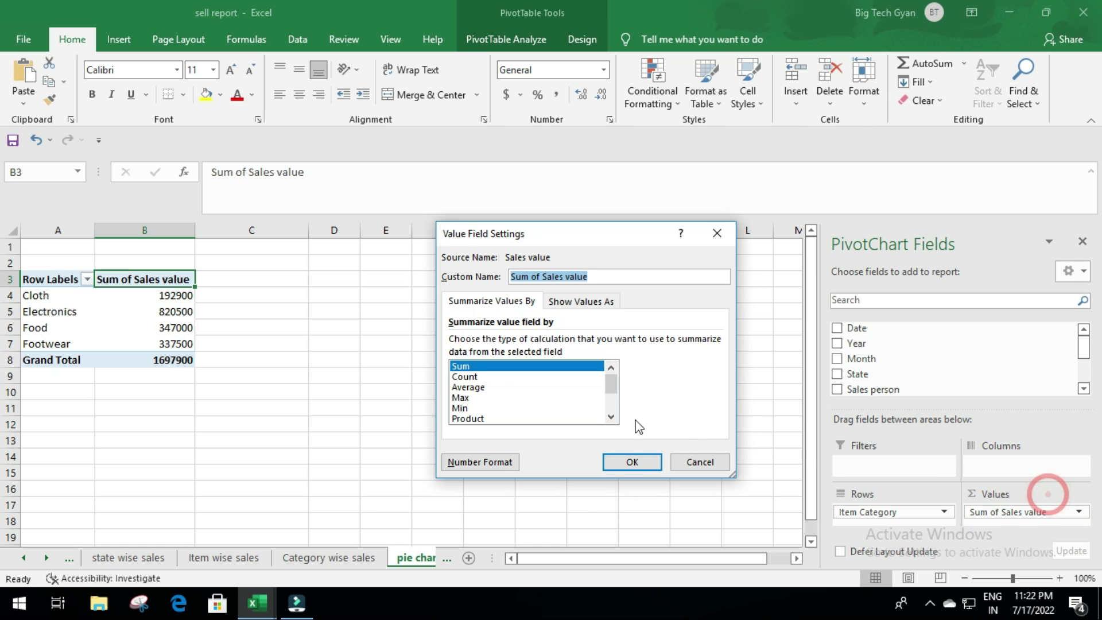
{"action": "left_click", "coordinate": [581, 302]}
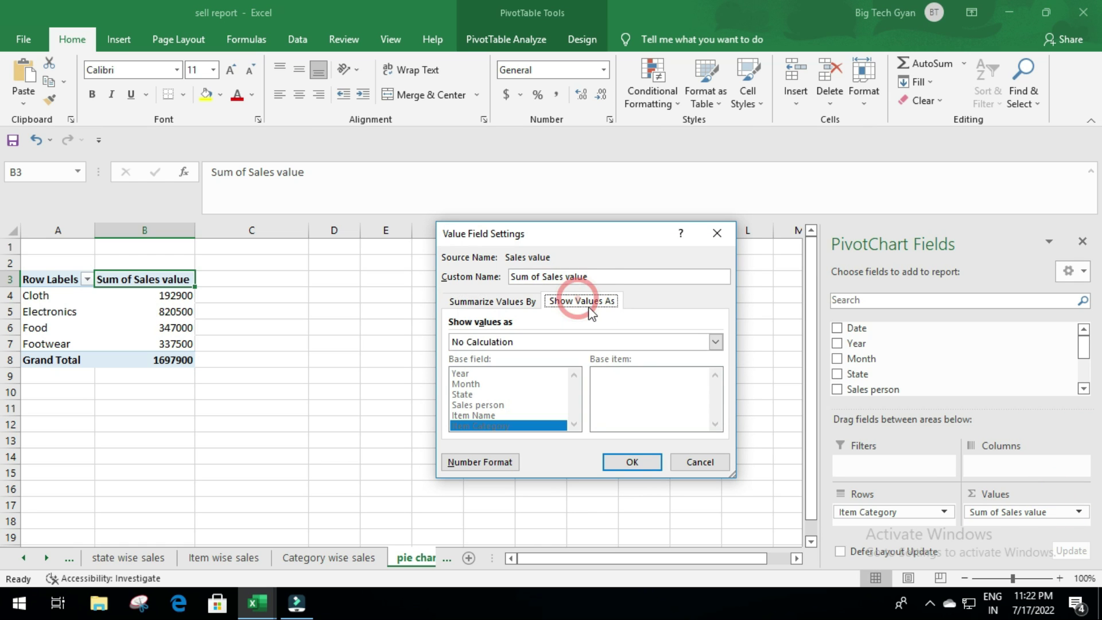
{"action": "left_click", "coordinate": [716, 343]}
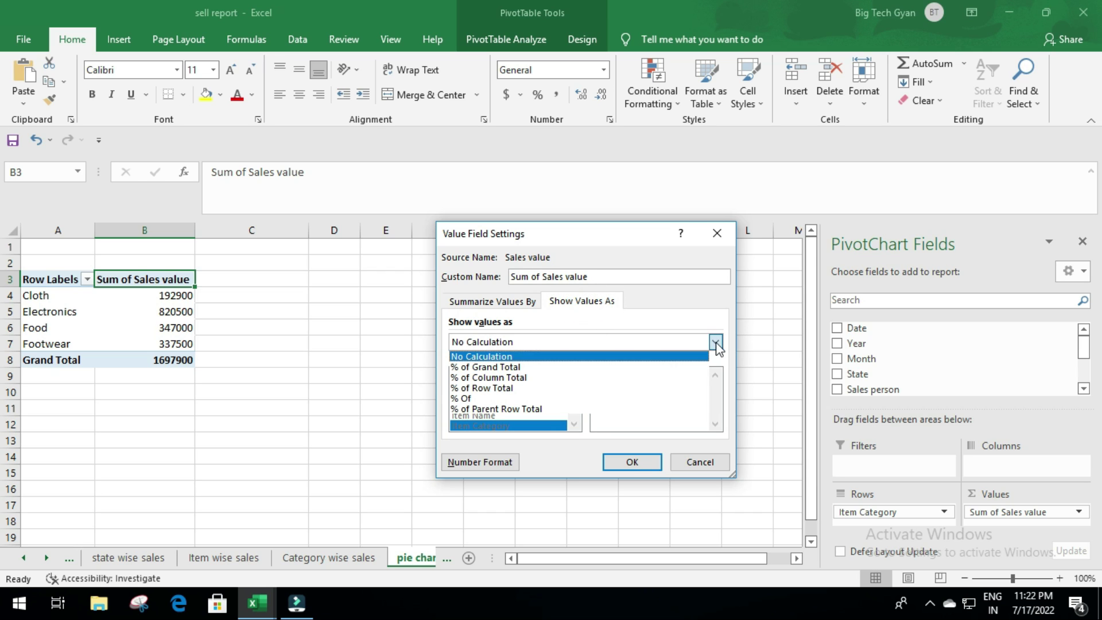
{"action": "left_click", "coordinate": [560, 369]}
{"action": "left_click", "coordinate": [632, 461]}
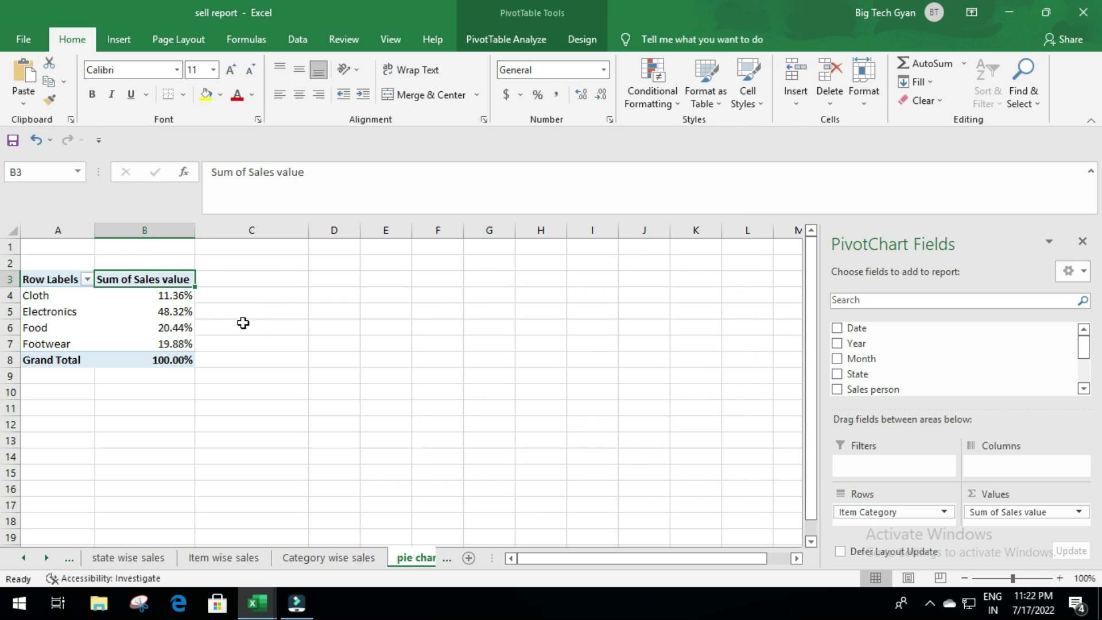
Format B4:B7 as Percentage with 0 decimal places, then select the pivot table
{"action": "left_click_drag", "start_coordinate": [179, 297], "coordinate": [179, 344]}
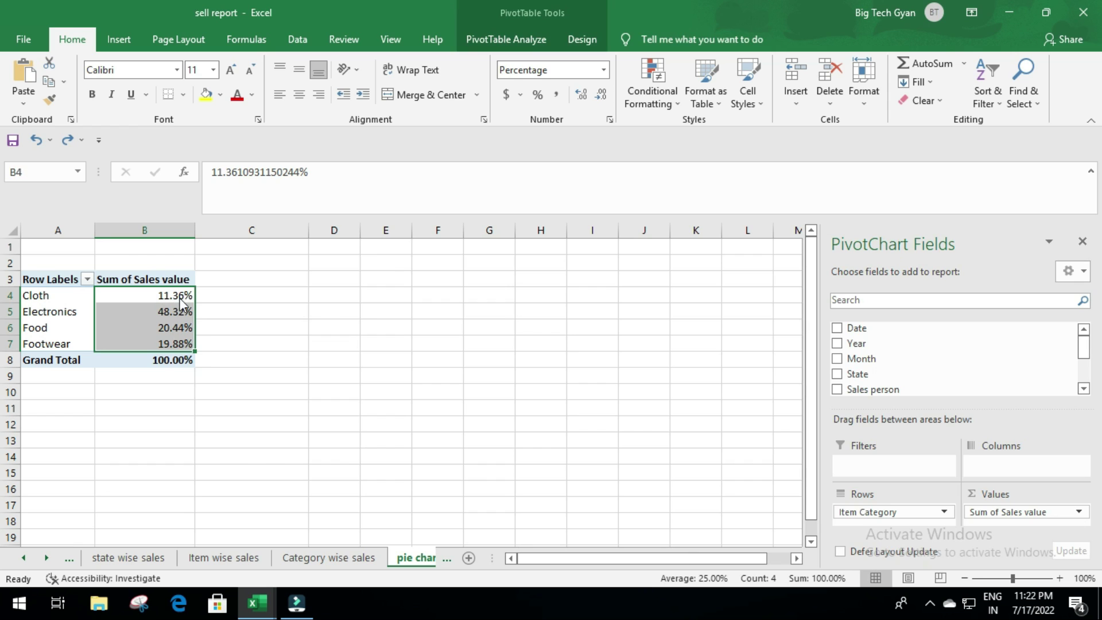
{"action": "right_click", "coordinate": [179, 297]}
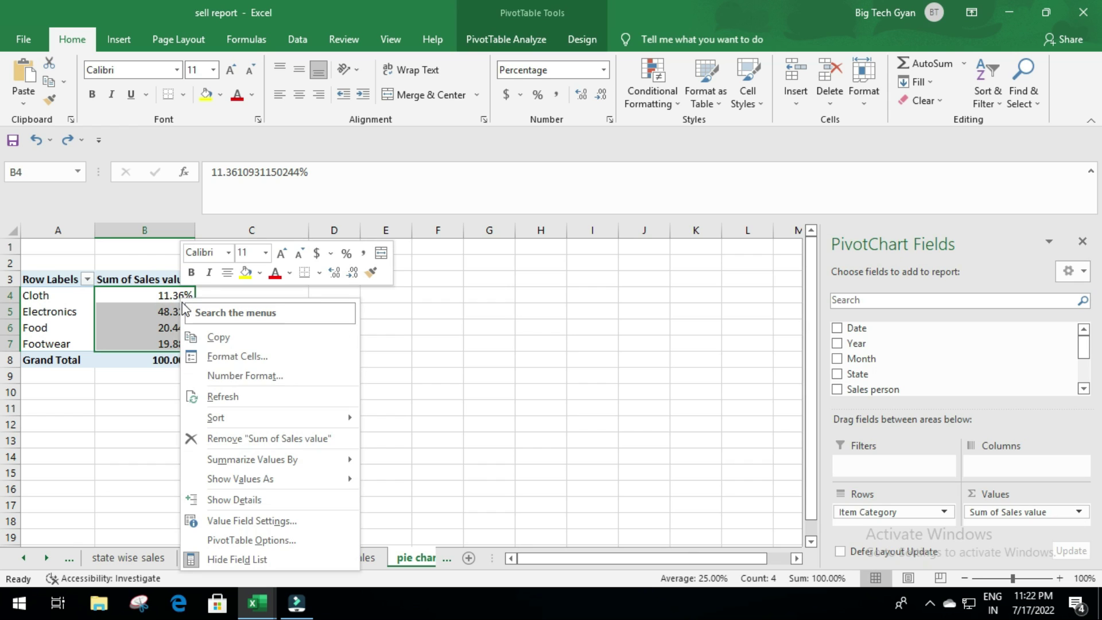
{"action": "left_click", "coordinate": [249, 375]}
{"action": "double_click", "coordinate": [264, 278]}
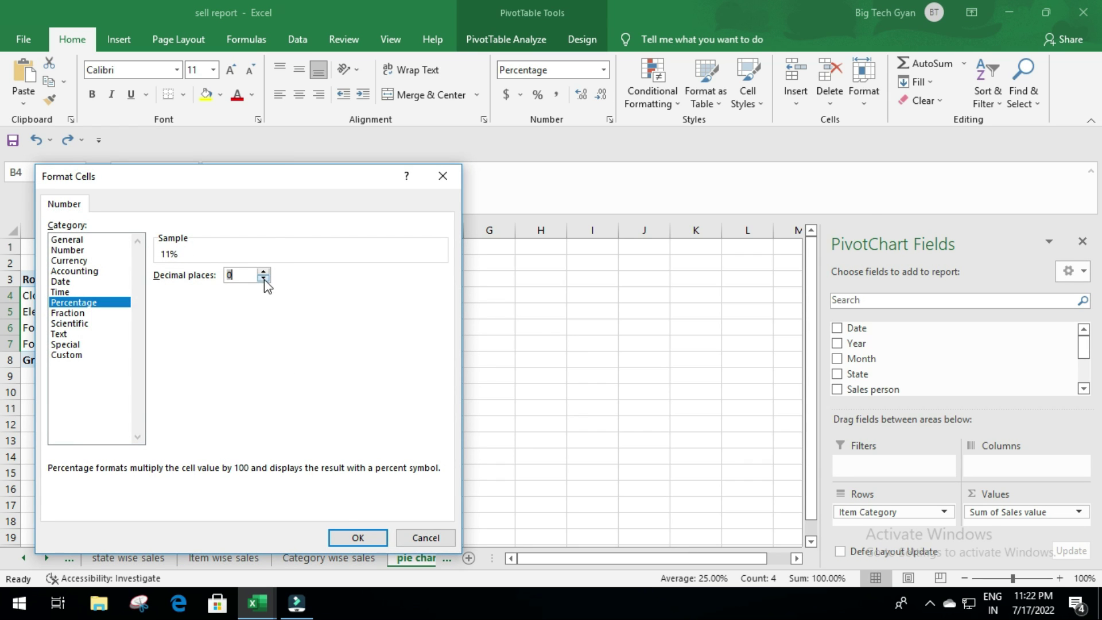
{"action": "left_click", "coordinate": [357, 538]}
{"action": "left_click", "coordinate": [386, 327]}
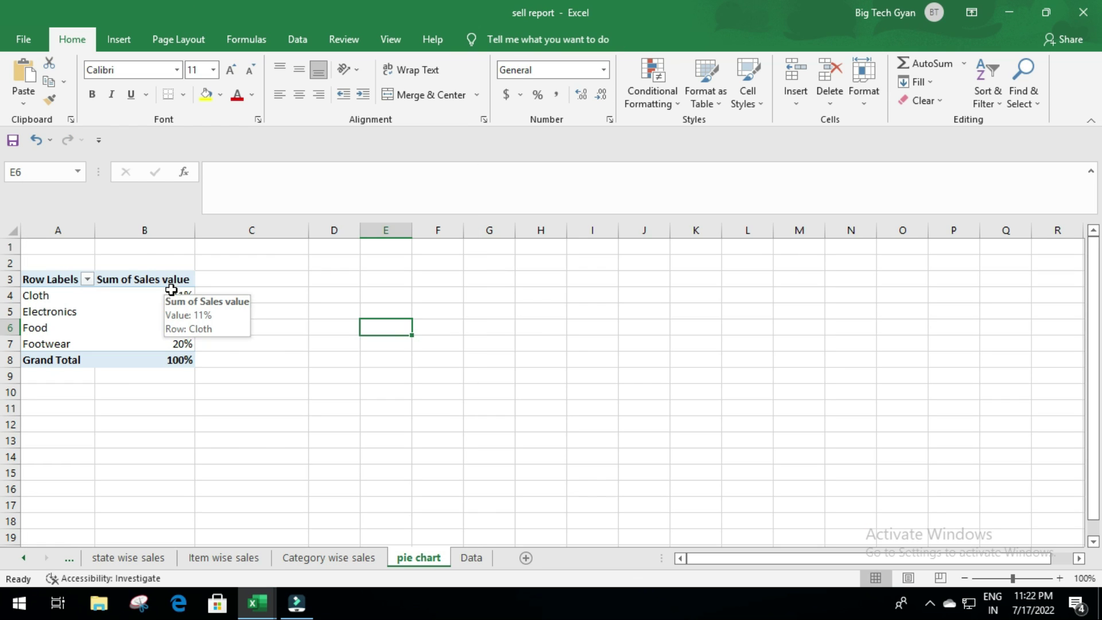
{"action": "left_click", "coordinate": [141, 280]}
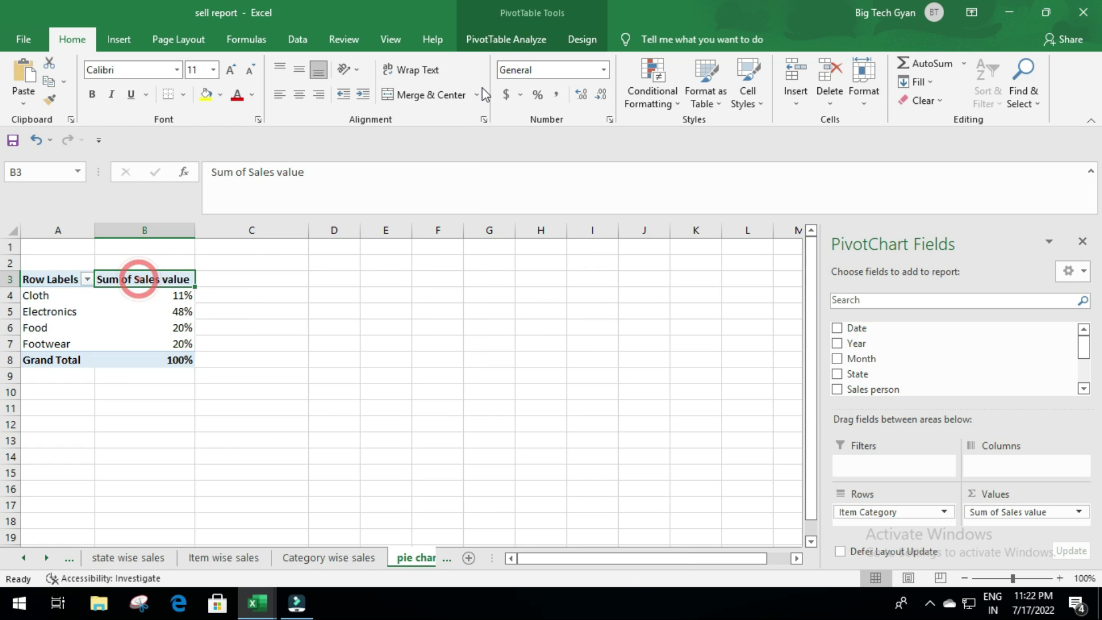
{"action": "left_click", "coordinate": [510, 39]}
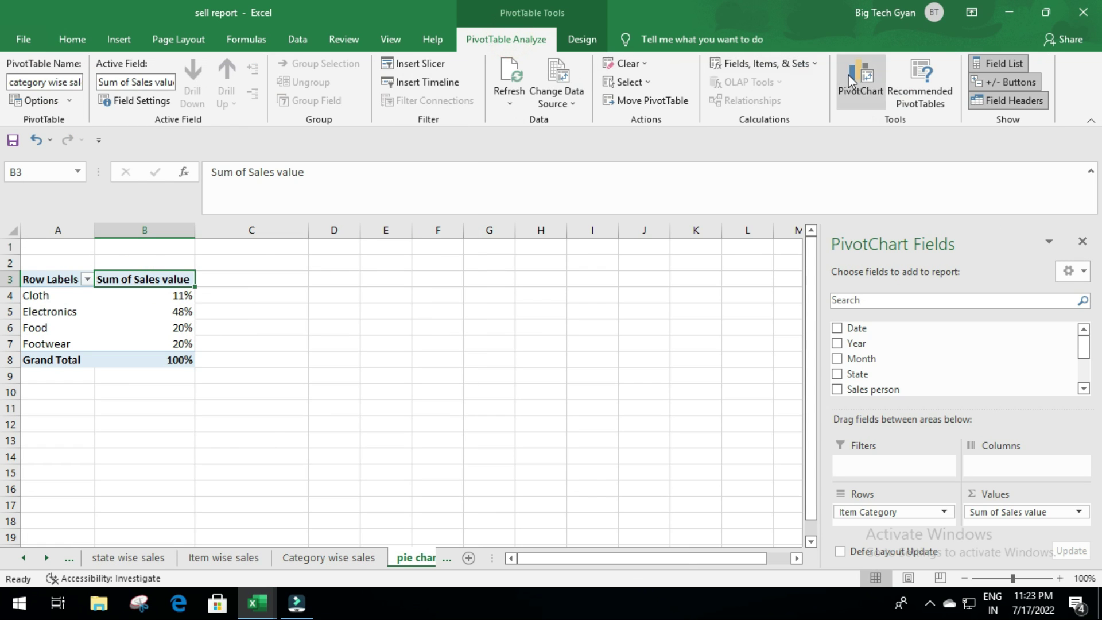
Insert a pie PivotChart from the category pivot and add data labels to its slices
{"action": "left_click", "coordinate": [849, 74]}
{"action": "left_click", "coordinate": [356, 195]}
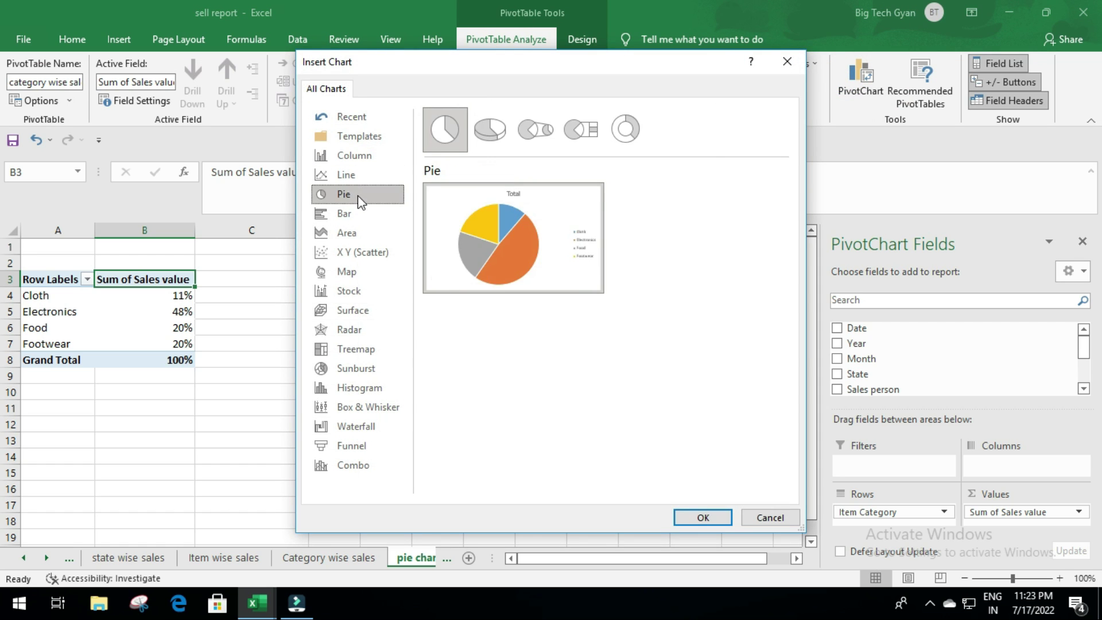
{"action": "left_click", "coordinate": [712, 523]}
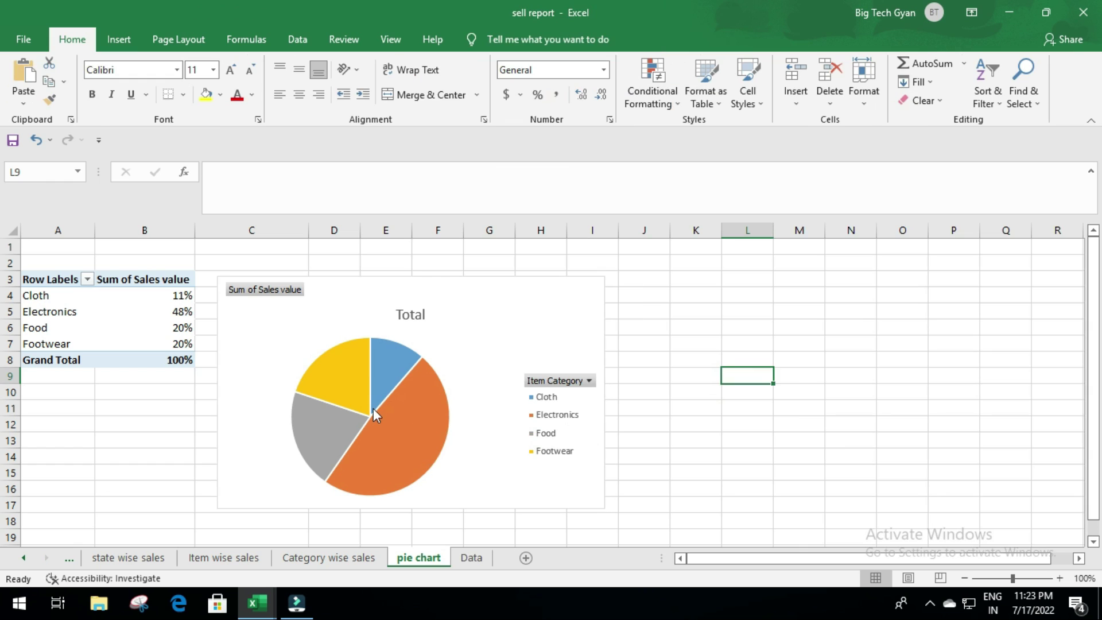
{"action": "right_click", "coordinate": [373, 408]}
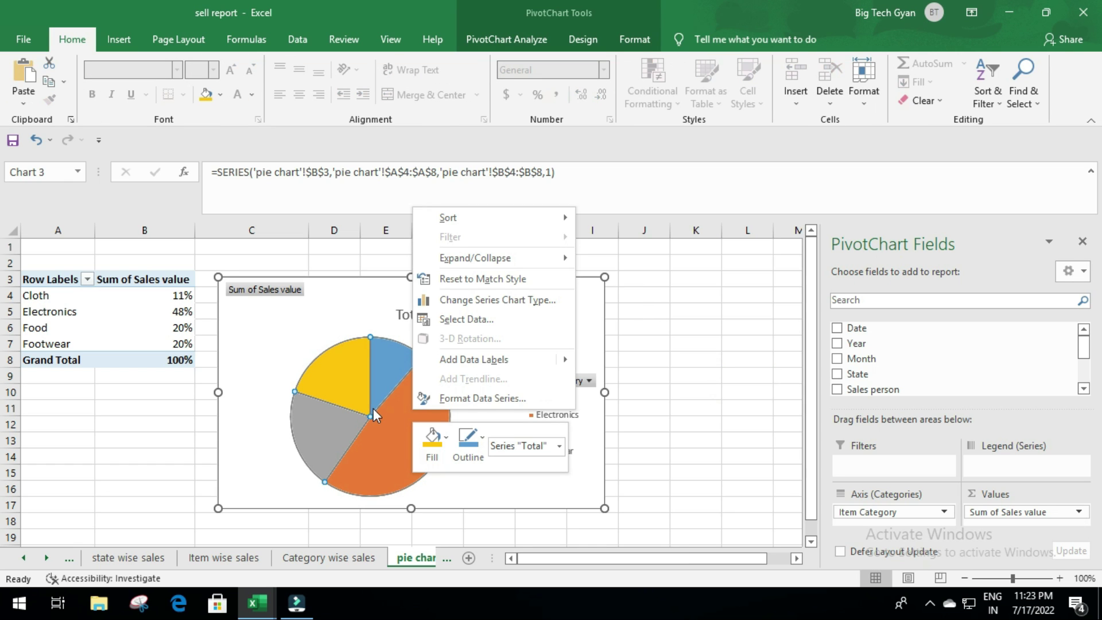
{"action": "left_click", "coordinate": [474, 359]}
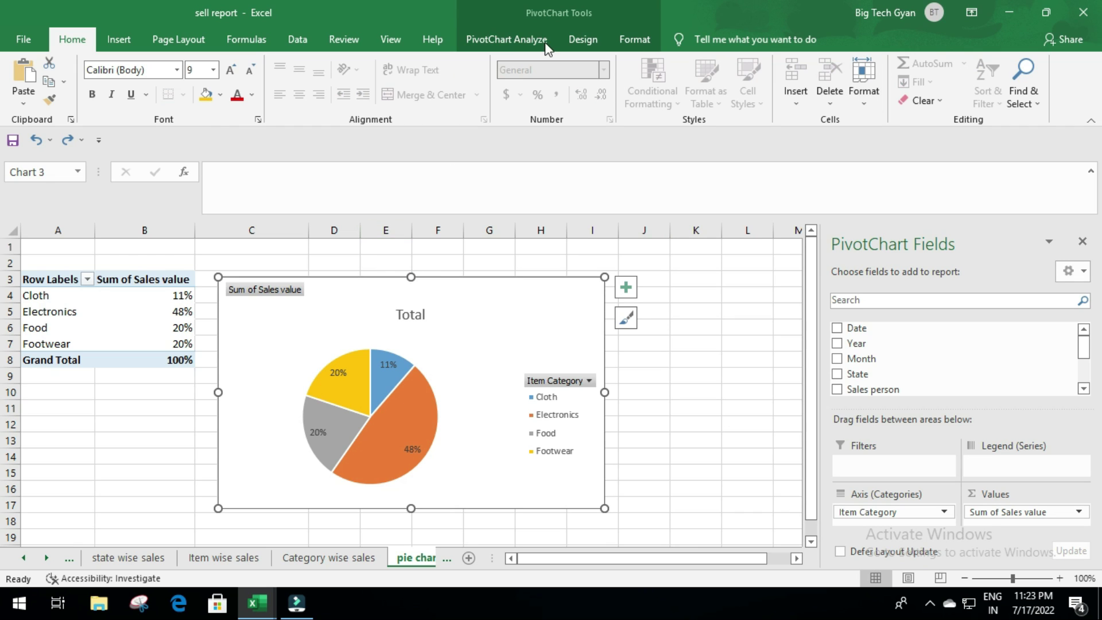
Hide the chart's field buttons and remove its legend
{"action": "left_click", "coordinate": [522, 38]}
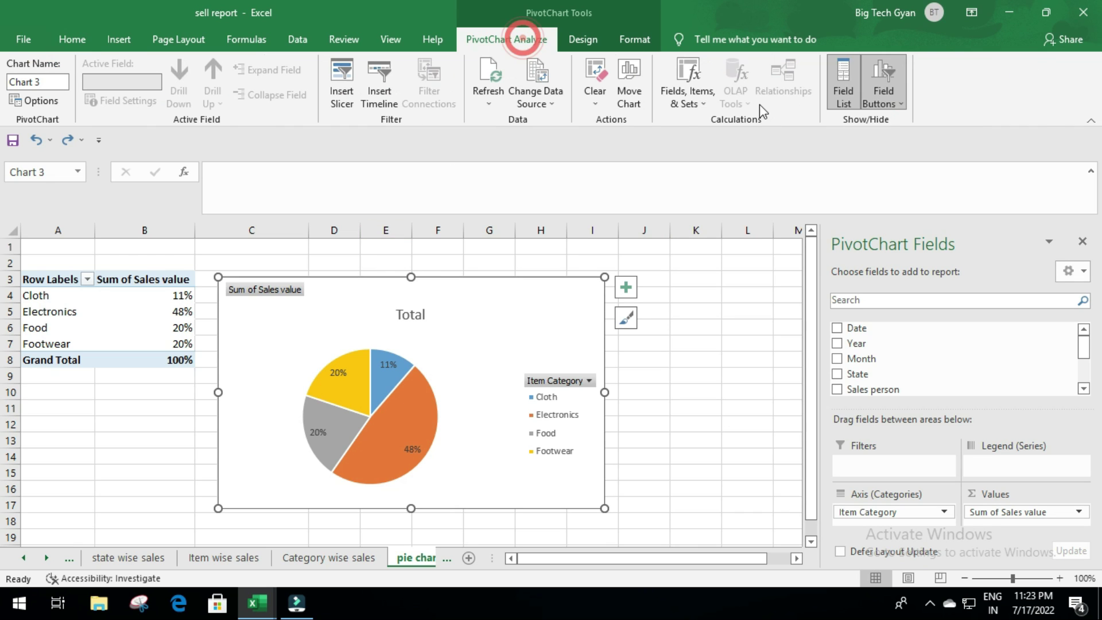
{"action": "left_click", "coordinate": [882, 70]}
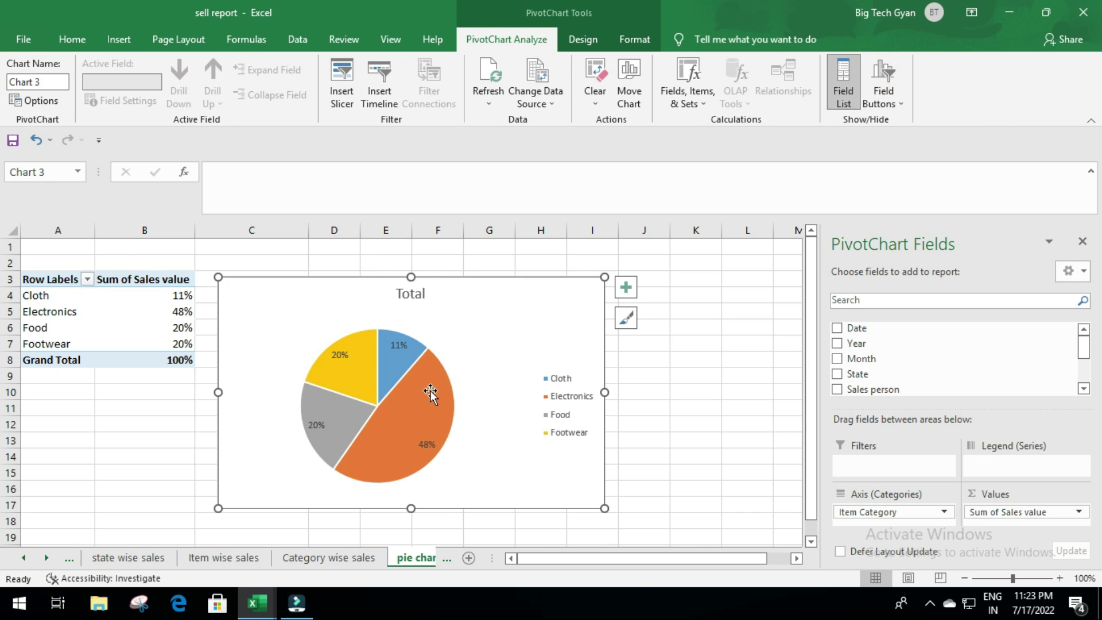
{"action": "left_click", "coordinate": [626, 288]}
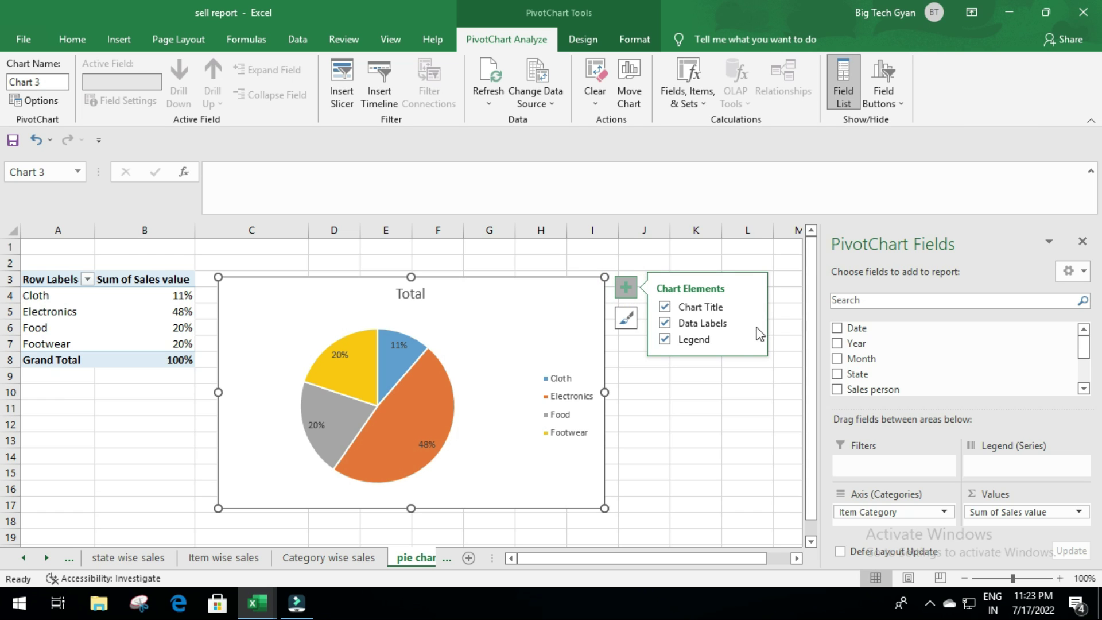
{"action": "left_click", "coordinate": [665, 340]}
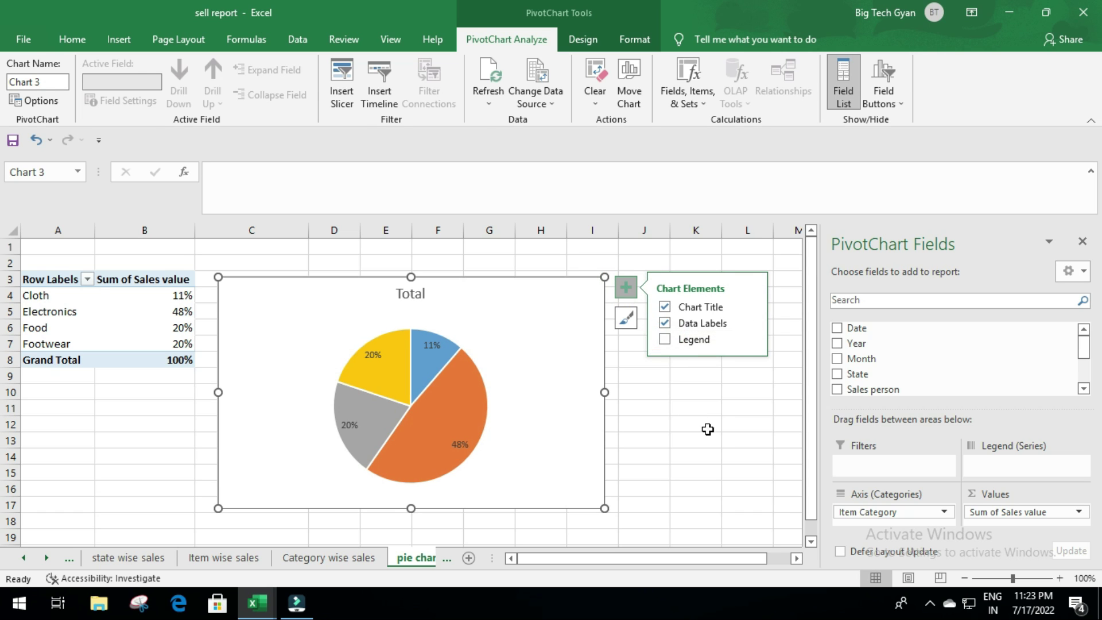
{"action": "left_click", "coordinate": [707, 428]}
Add category names to the pie's data labels alongside the percentages
{"action": "right_click", "coordinate": [446, 405]}
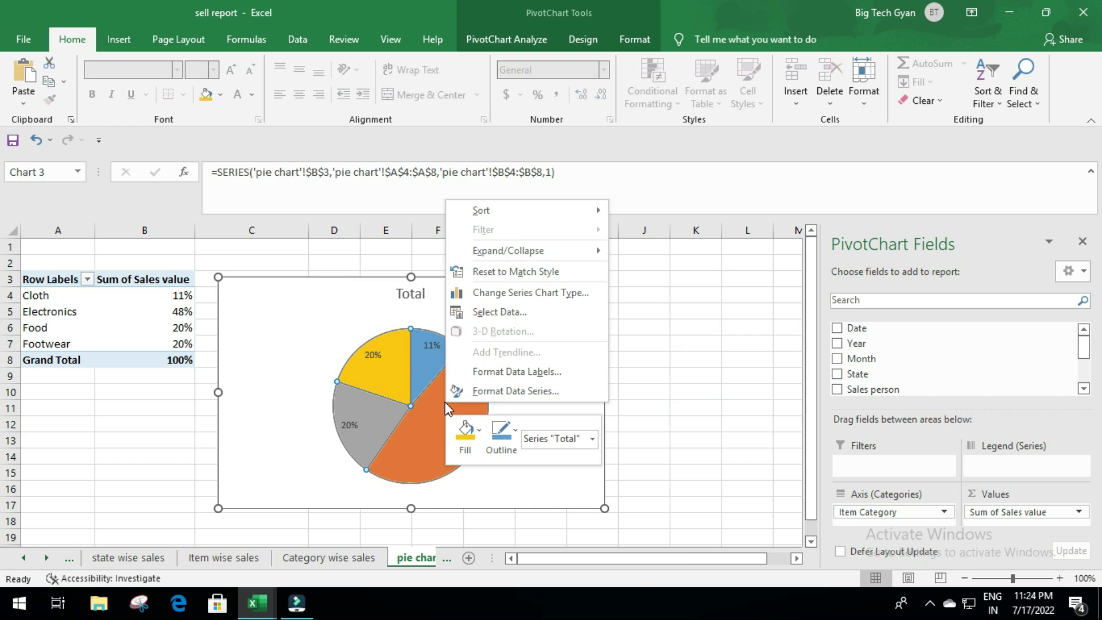
{"action": "left_click", "coordinate": [513, 372]}
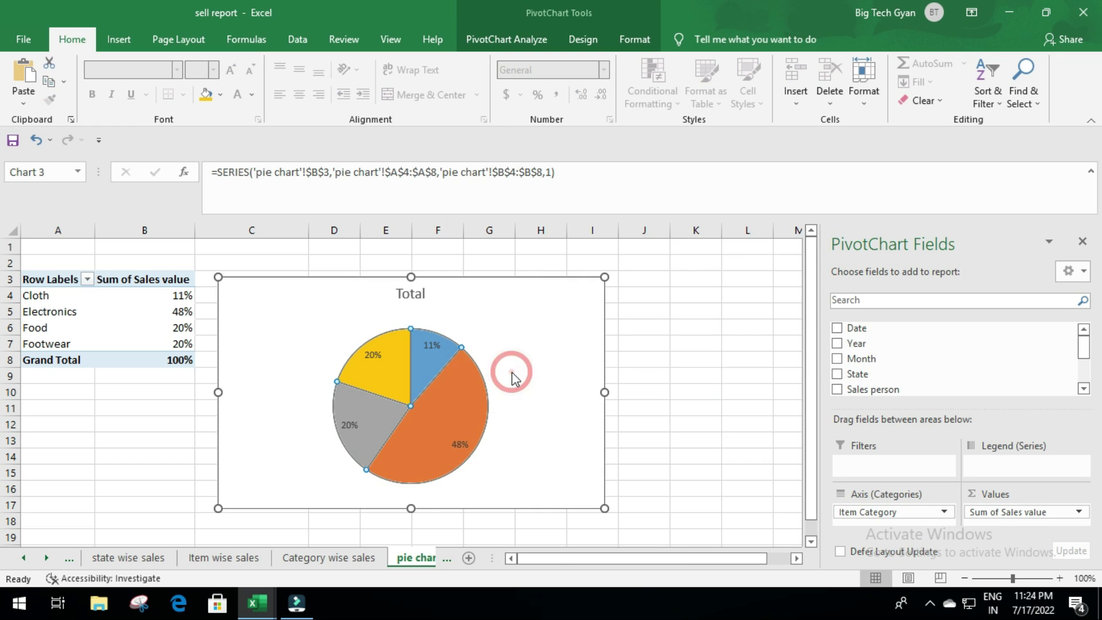
{"action": "left_click", "coordinate": [914, 408]}
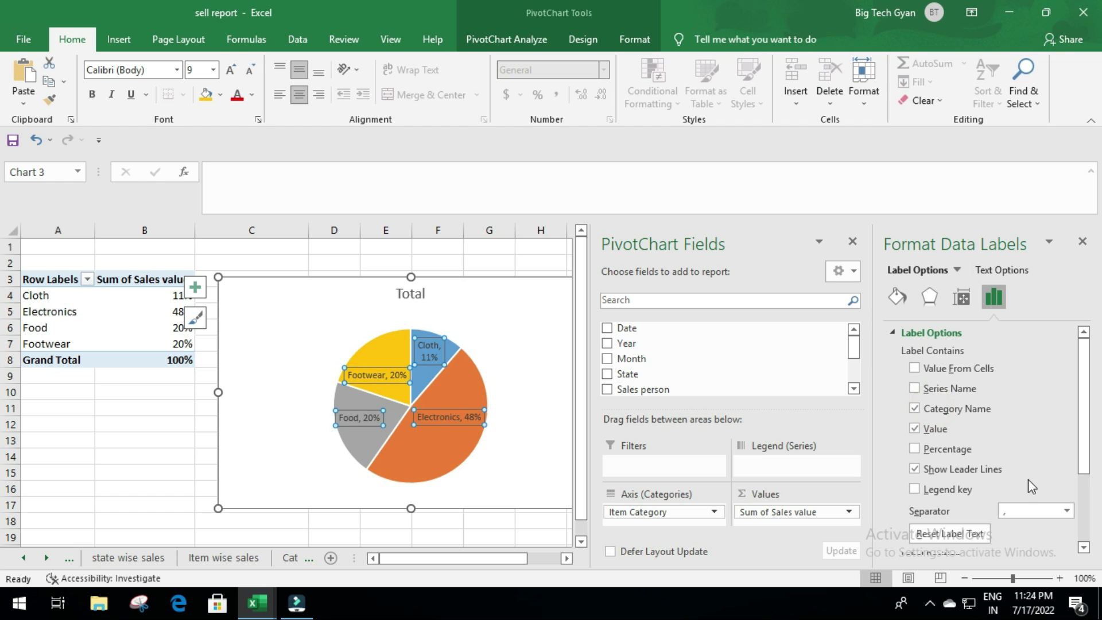
{"action": "left_click_drag", "start_coordinate": [1084, 396], "coordinate": [1084, 463]}
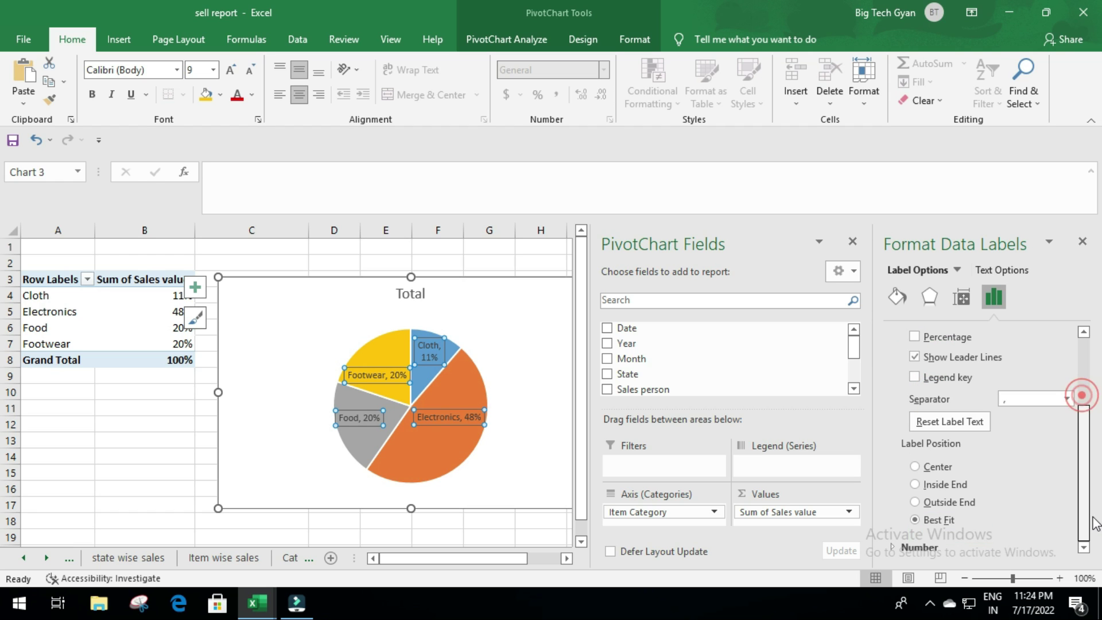
{"action": "left_click", "coordinate": [1083, 241]}
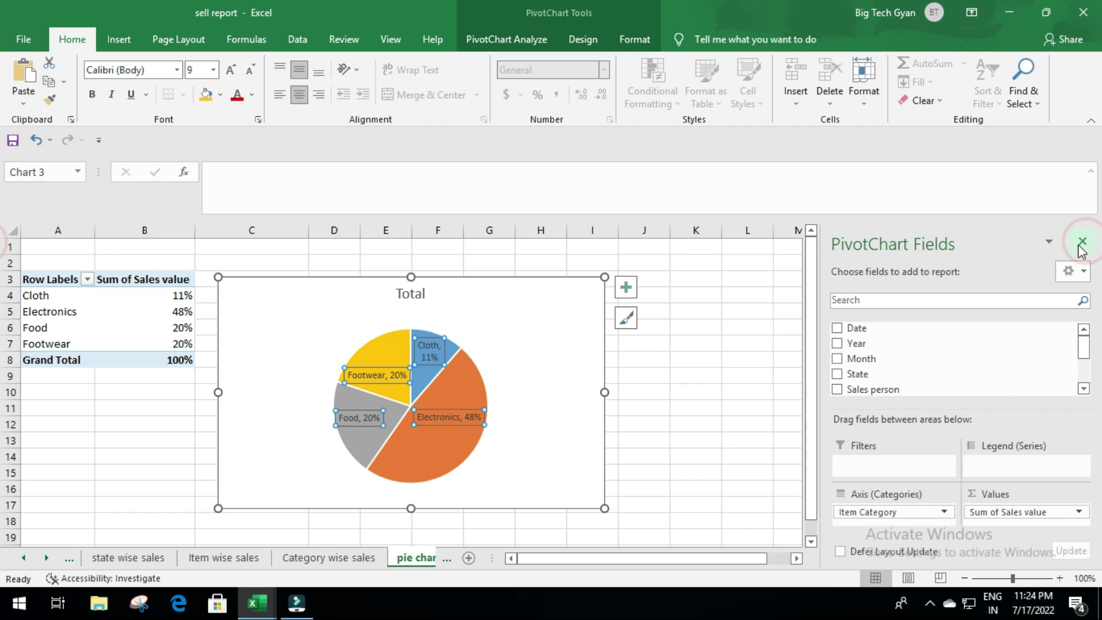
{"action": "left_click", "coordinate": [751, 333]}
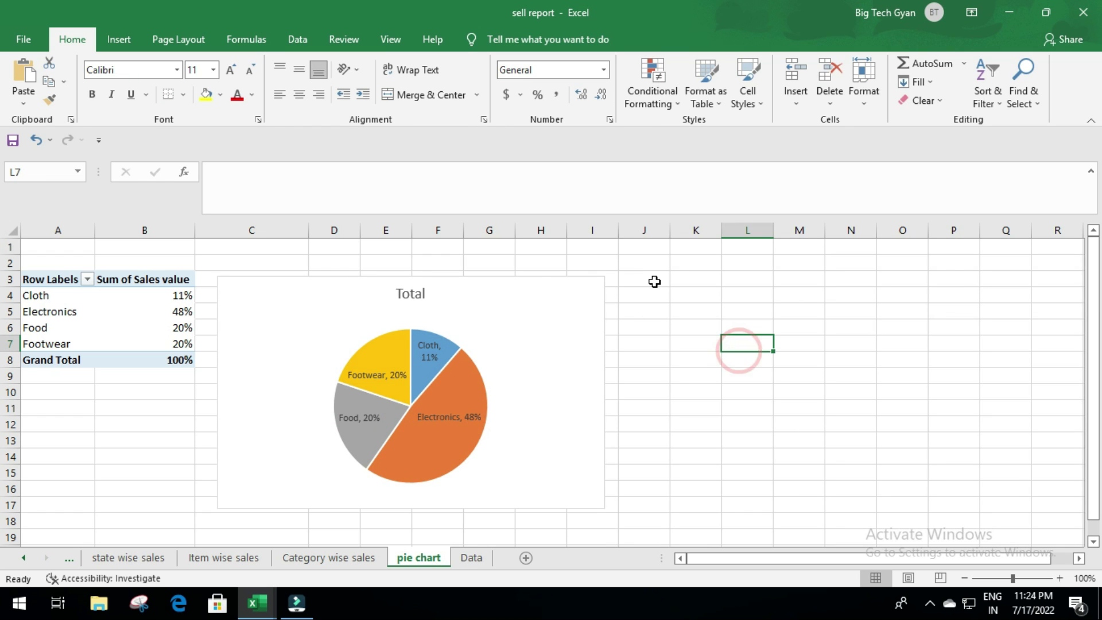
Change the pie chart title from Total to 'Category wise sales'
{"action": "left_click", "coordinate": [553, 286]}
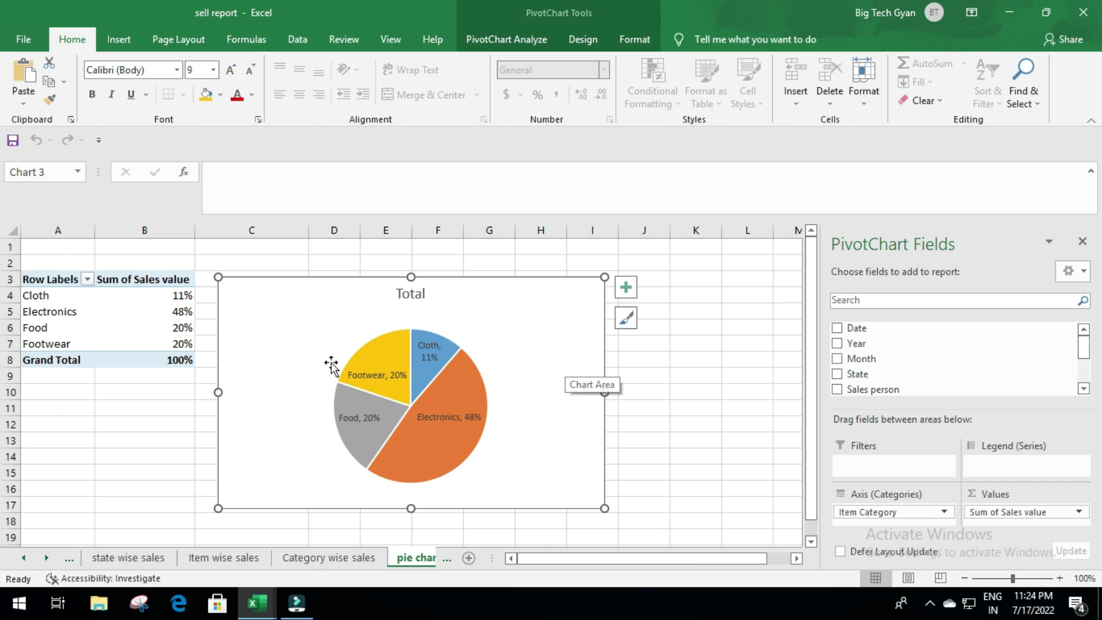
{"action": "left_click", "coordinate": [413, 294]}
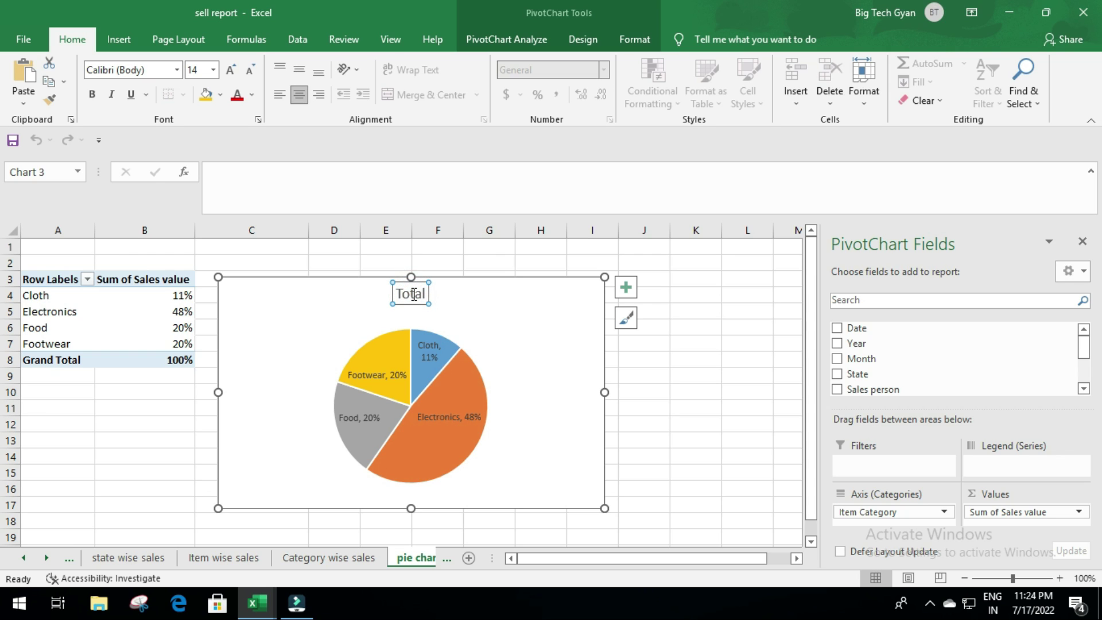
{"action": "type", "text": "Category wise sales"}
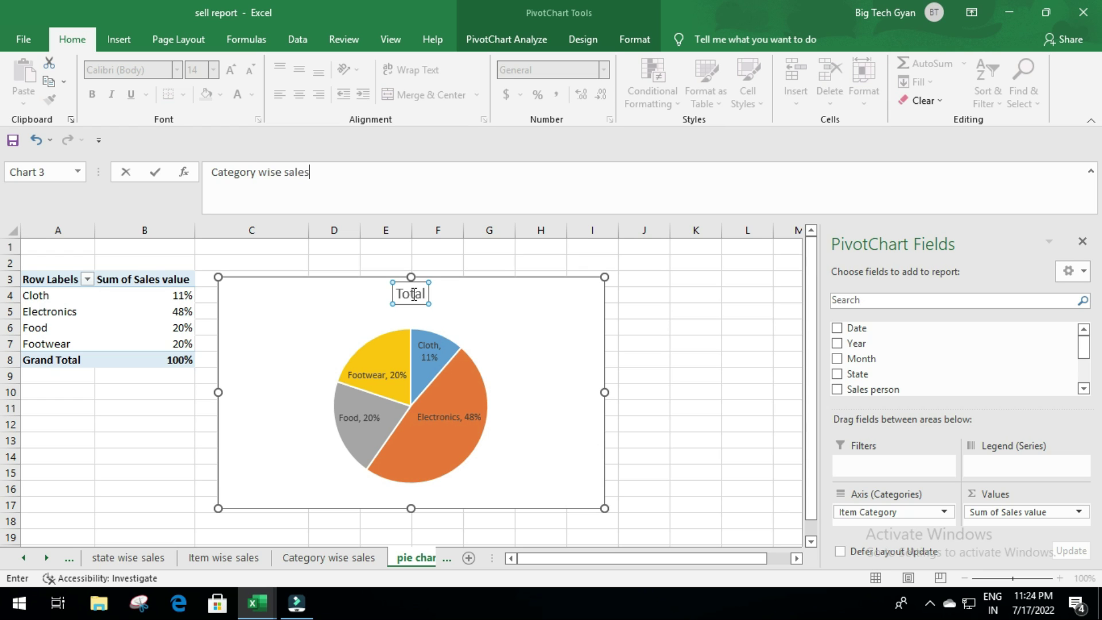
{"action": "left_click", "coordinate": [705, 304]}
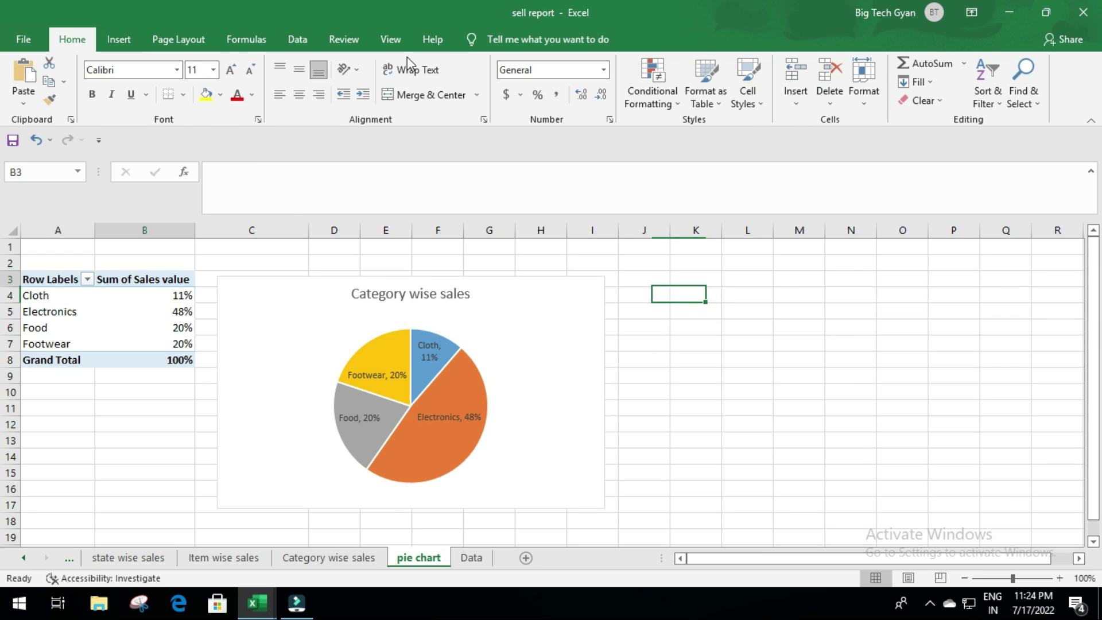
Rename the category pivot table to 'pie chart' in PivotTable Analyze
{"action": "left_click", "coordinate": [102, 278]}
{"action": "left_click", "coordinate": [525, 36]}
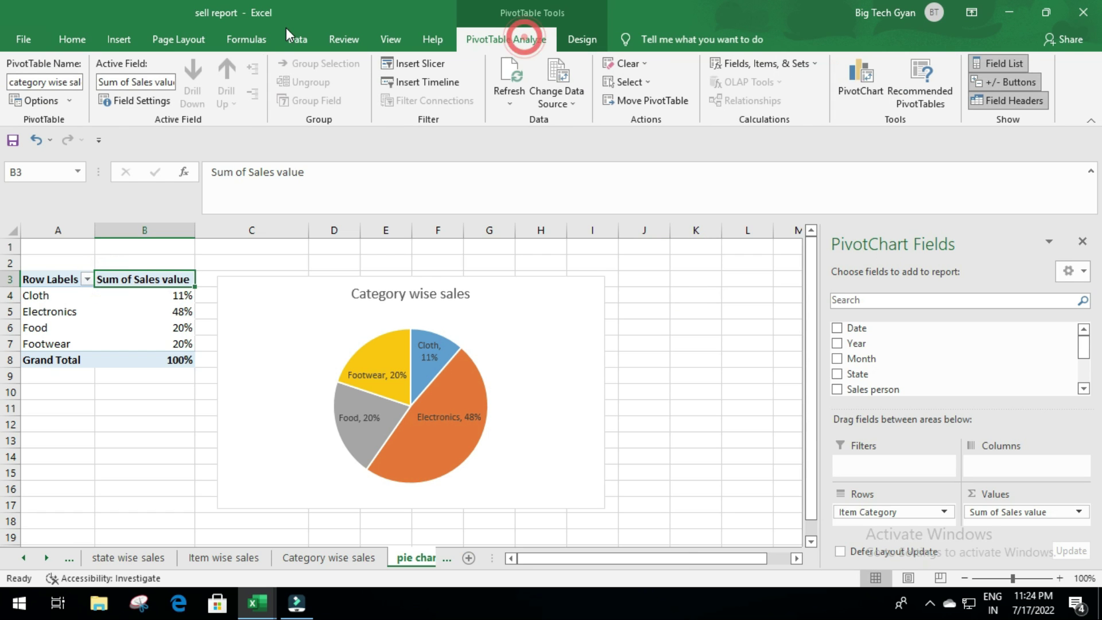
{"action": "left_click", "coordinate": [17, 82]}
{"action": "key", "text": "BackSpace"}
{"action": "type", "text": "pie chart"}
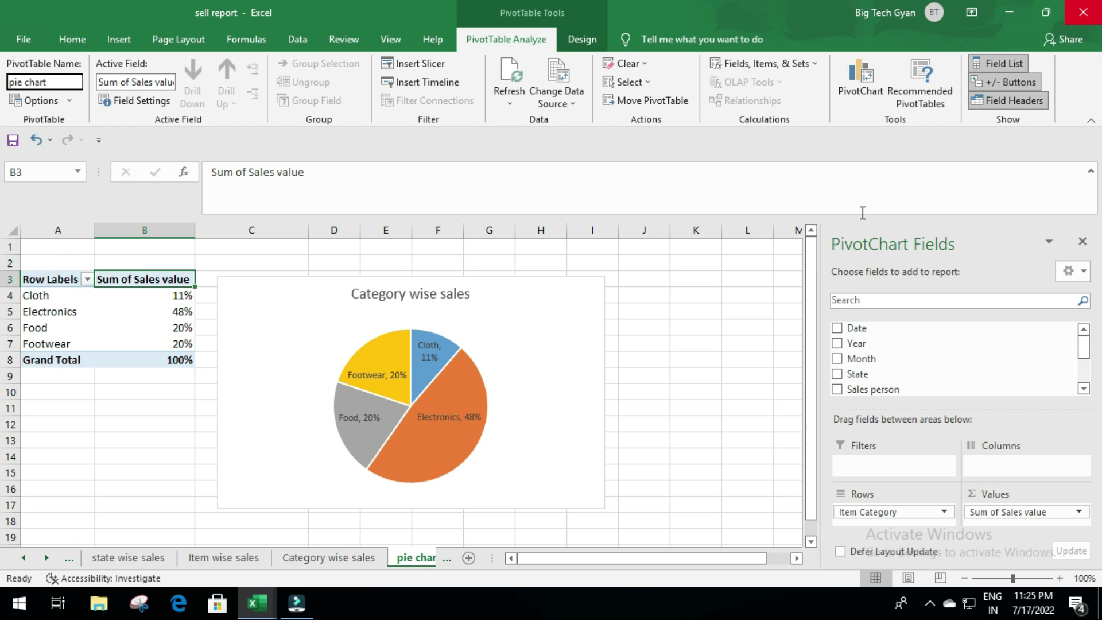
{"action": "left_click", "coordinate": [725, 310]}
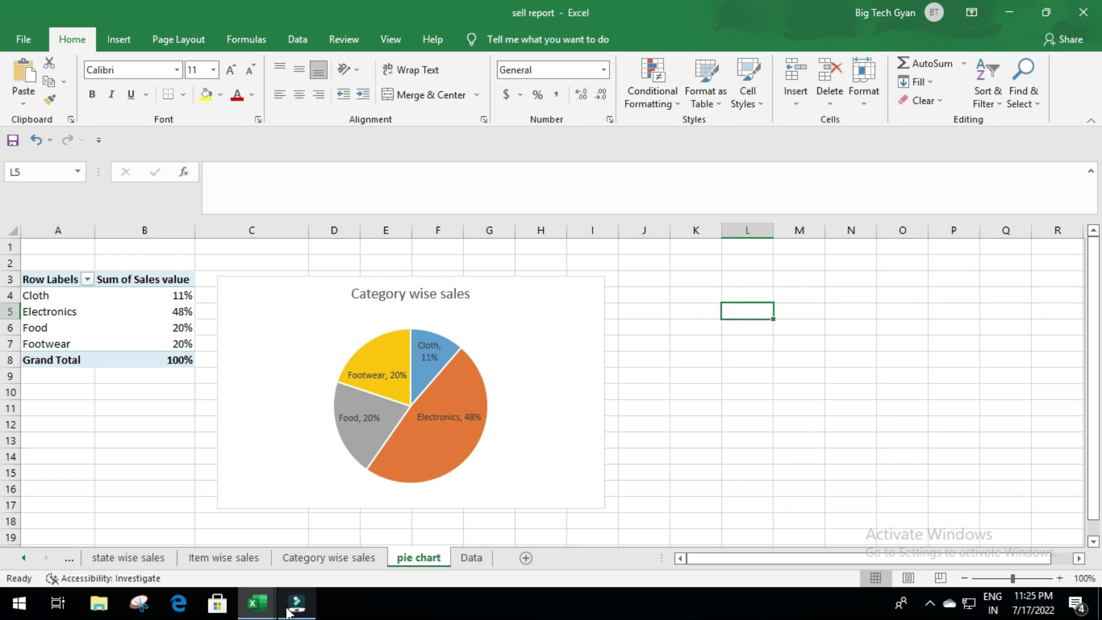
Check the Demo dashboard for reference, then add a new blank worksheet
{"action": "left_click", "coordinate": [379, 534]}
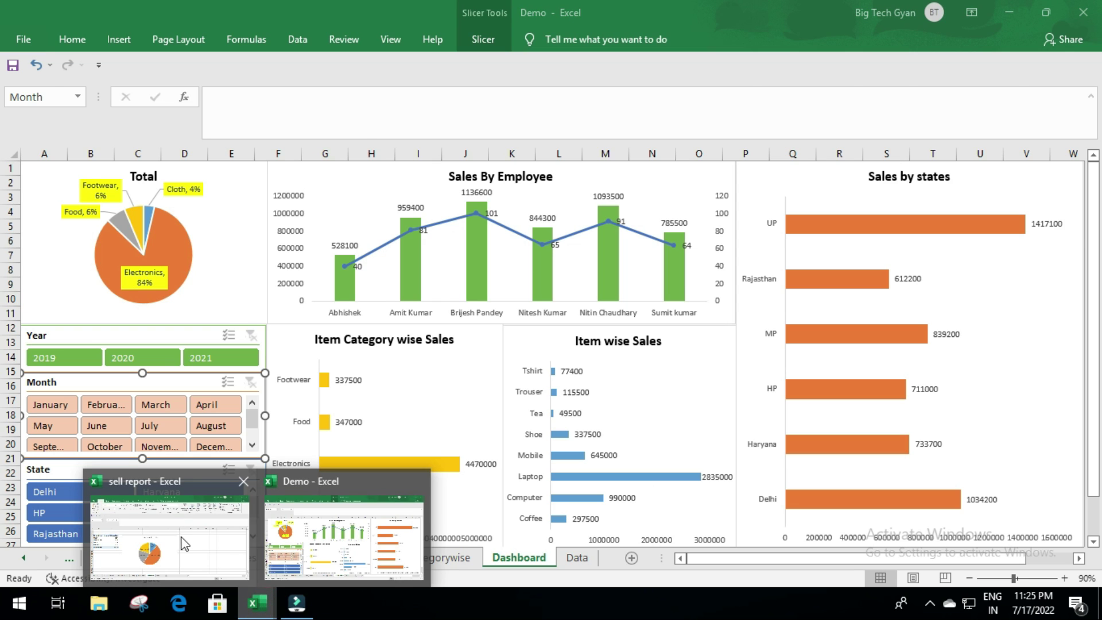
{"action": "left_click", "coordinate": [178, 532]}
{"action": "left_click", "coordinate": [526, 558]}
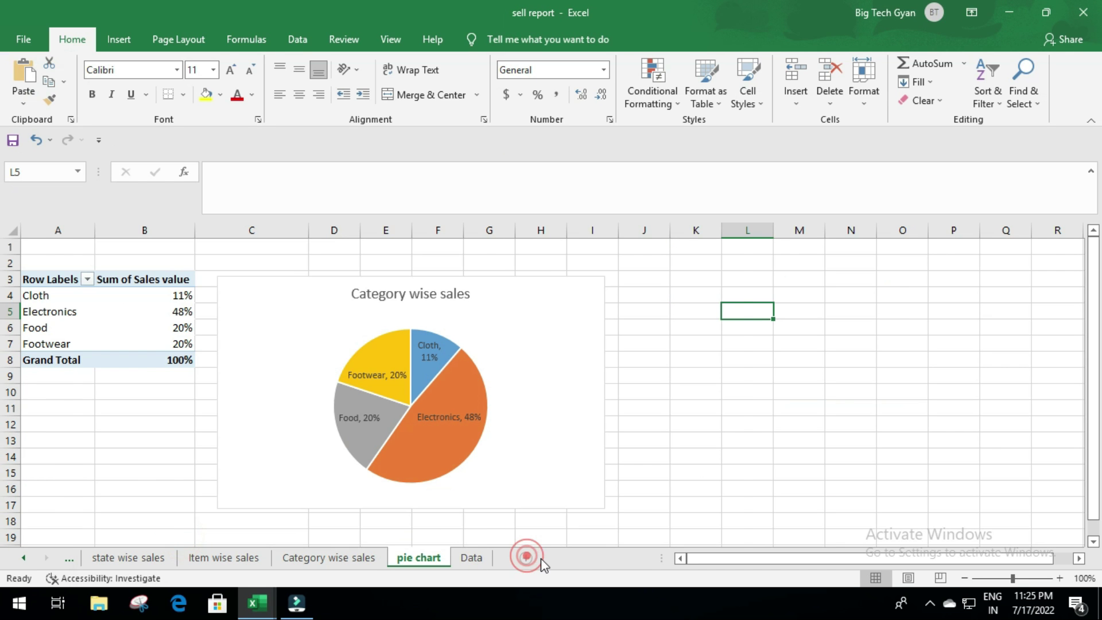
Rename the new worksheet to 'Dashboard'
{"action": "right_click", "coordinate": [487, 564]}
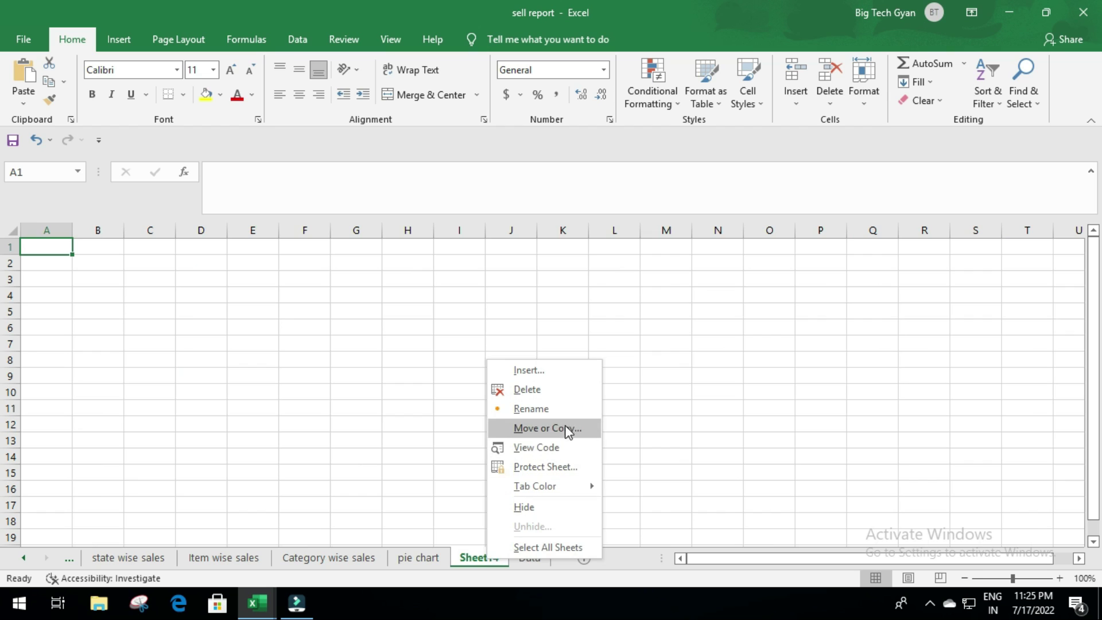
{"action": "left_click", "coordinate": [552, 409]}
{"action": "type", "text": "Dashboard"}
{"action": "key", "text": "Return"}
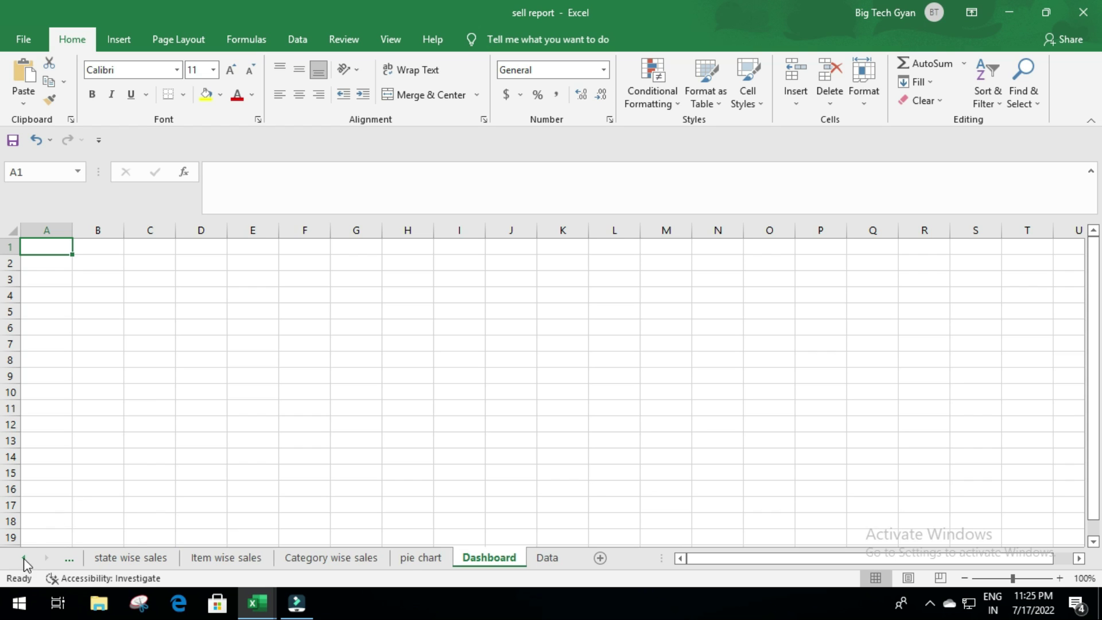
{"action": "left_click", "coordinate": [23, 560]}
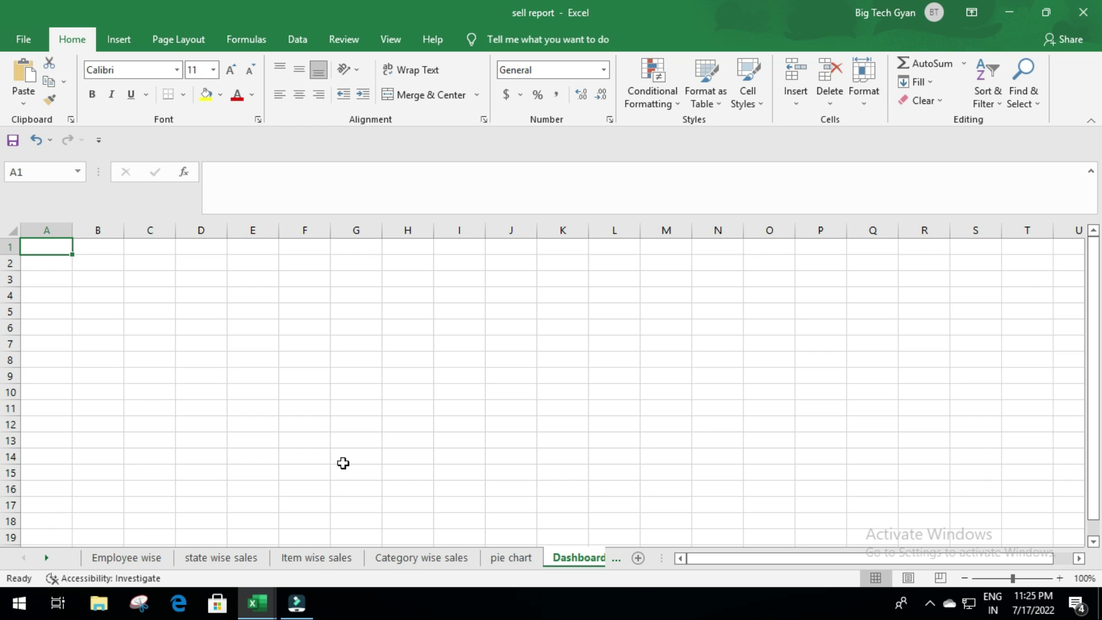
Select all cells and apply a light grey fill color to the whole sheet
{"action": "left_click", "coordinate": [14, 231]}
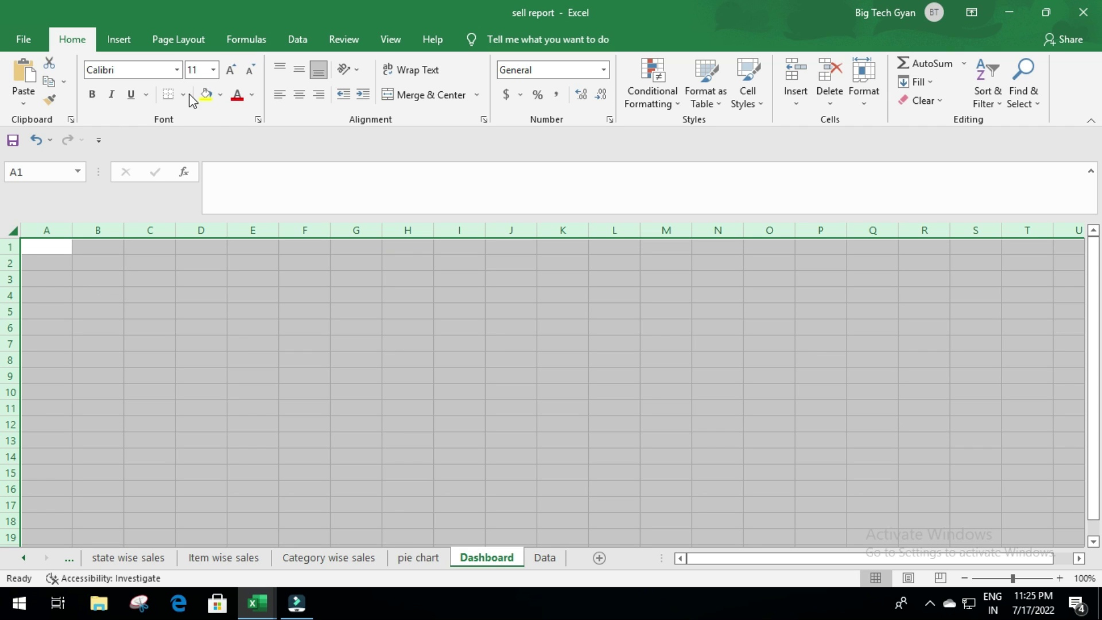
{"action": "left_click", "coordinate": [220, 96]}
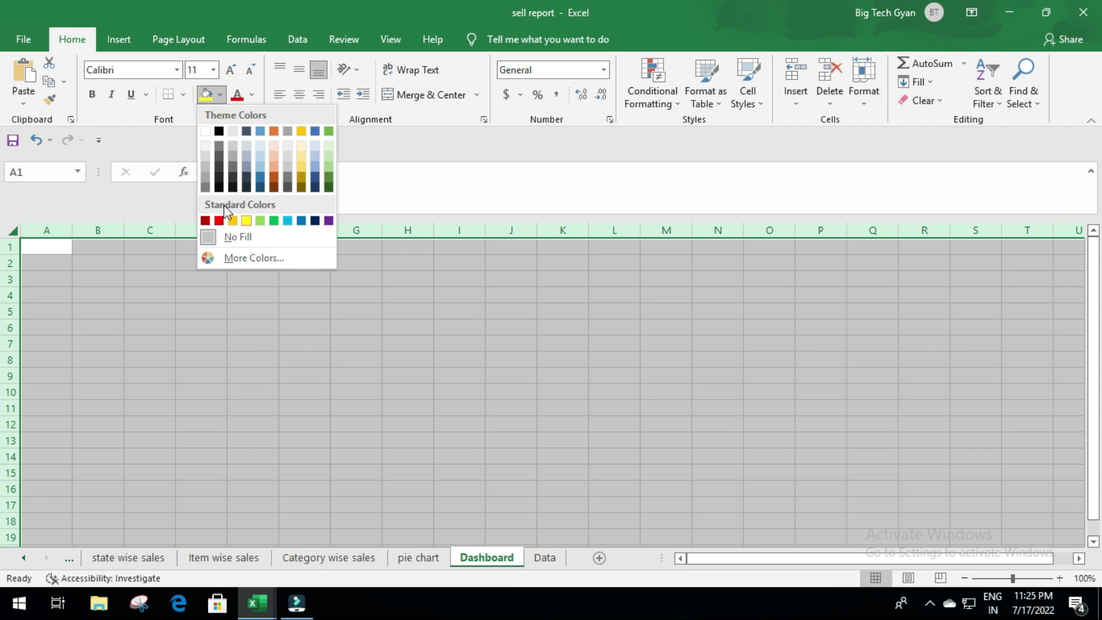
{"action": "left_click", "coordinate": [205, 147]}
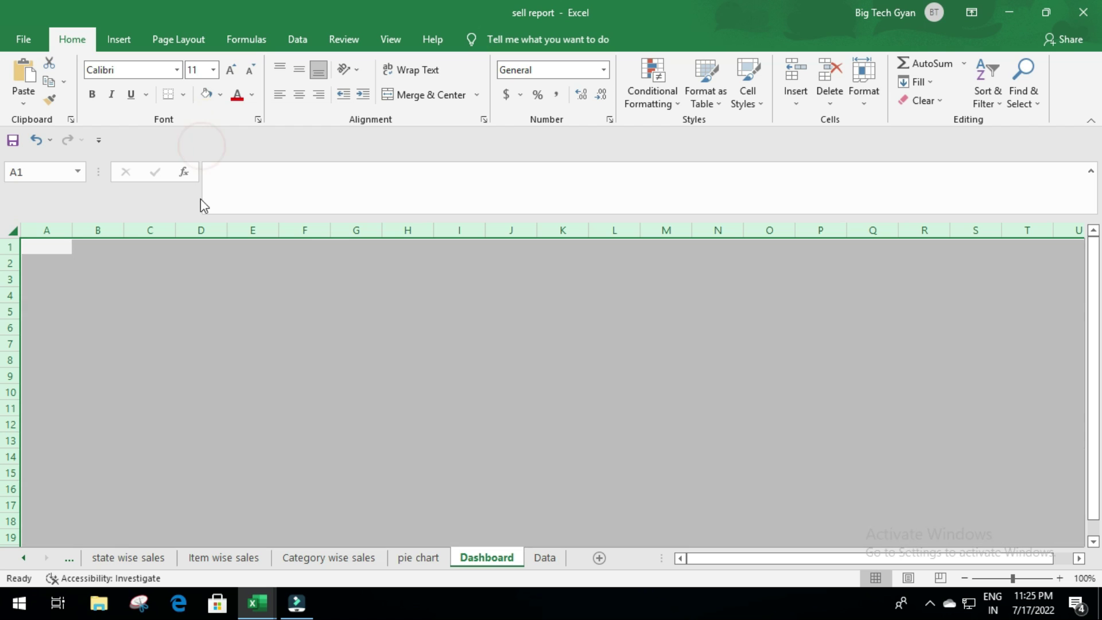
{"action": "left_click", "coordinate": [171, 331]}
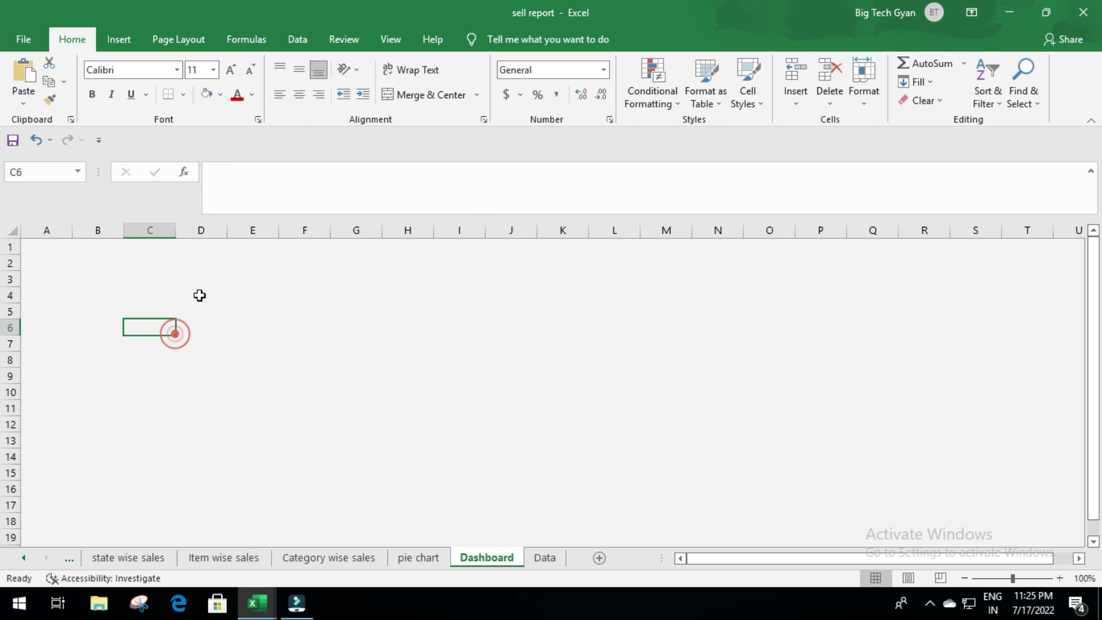
{"action": "left_click", "coordinate": [259, 603]}
Cut the Employee wise sales chart and paste it onto the Dashboard at E1
{"action": "left_click", "coordinate": [361, 572]}
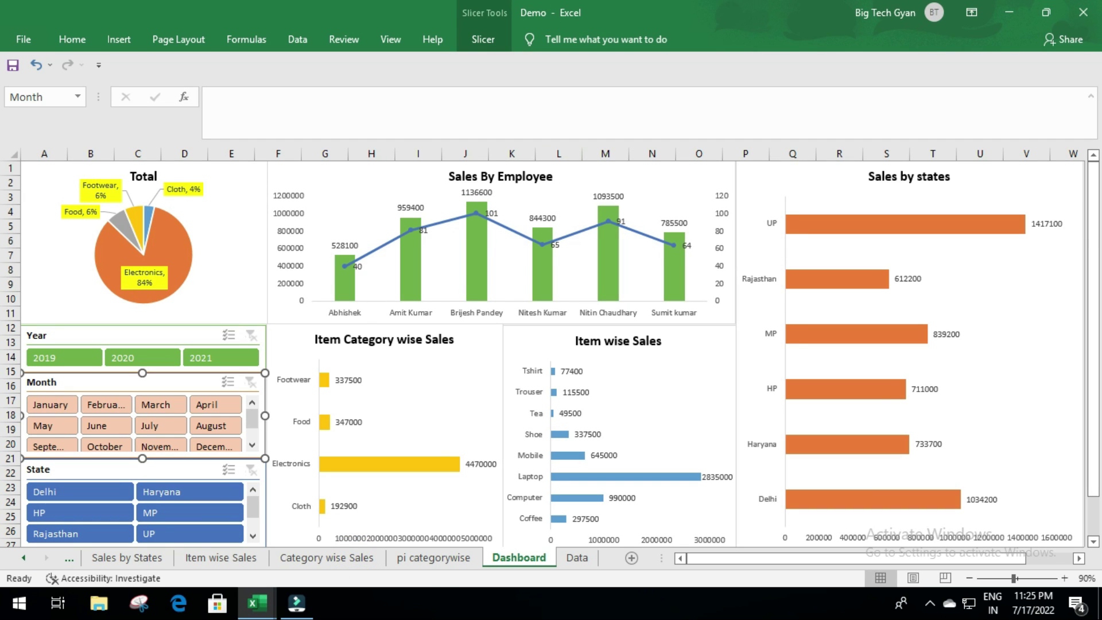
{"action": "left_click", "coordinate": [266, 604]}
{"action": "left_click", "coordinate": [168, 547]}
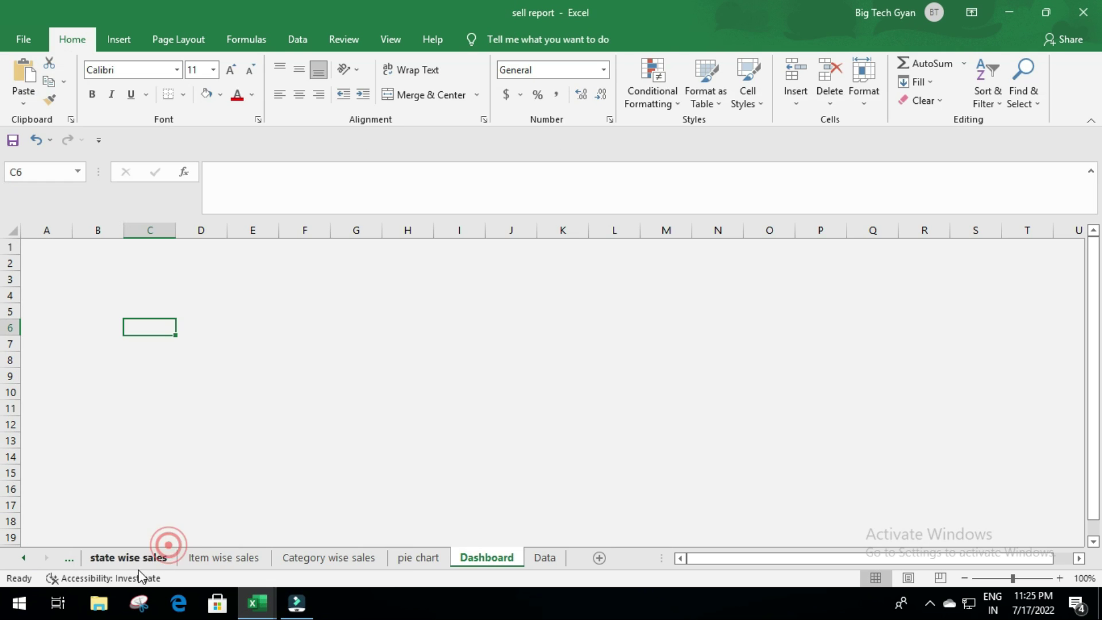
{"action": "left_click", "coordinate": [24, 557]}
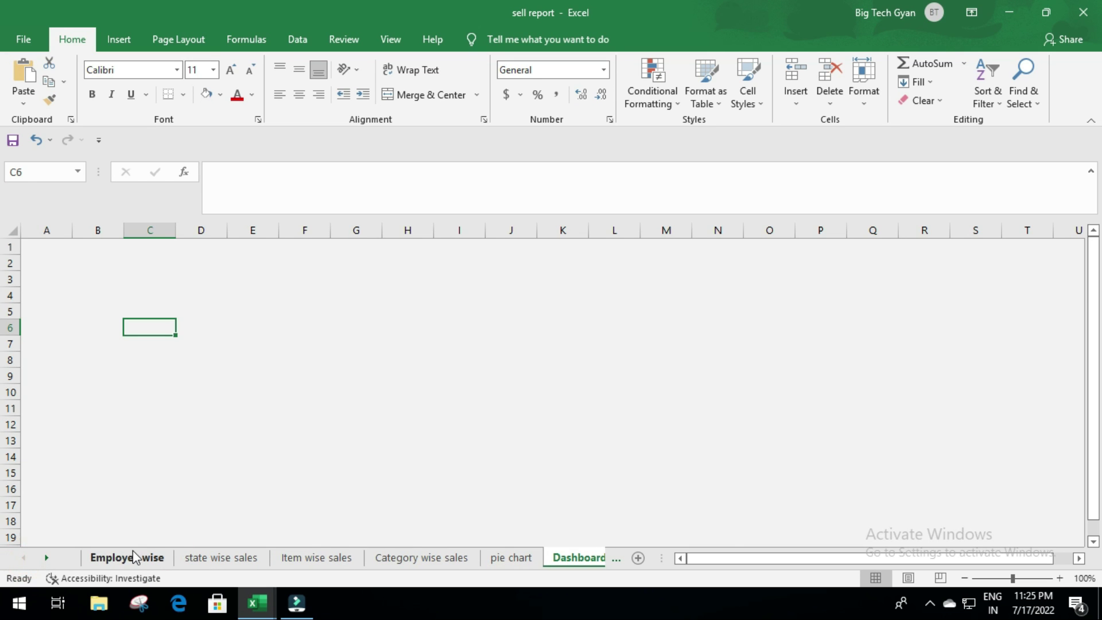
{"action": "left_click", "coordinate": [132, 557]}
{"action": "left_click", "coordinate": [395, 269]}
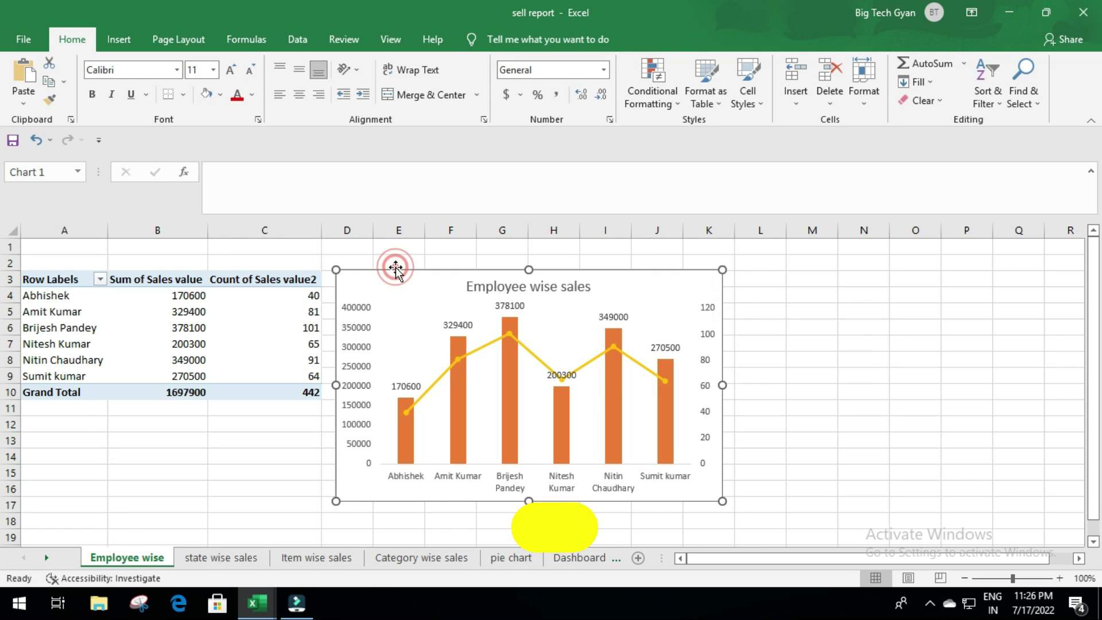
{"action": "key", "text": "ctrl+x"}
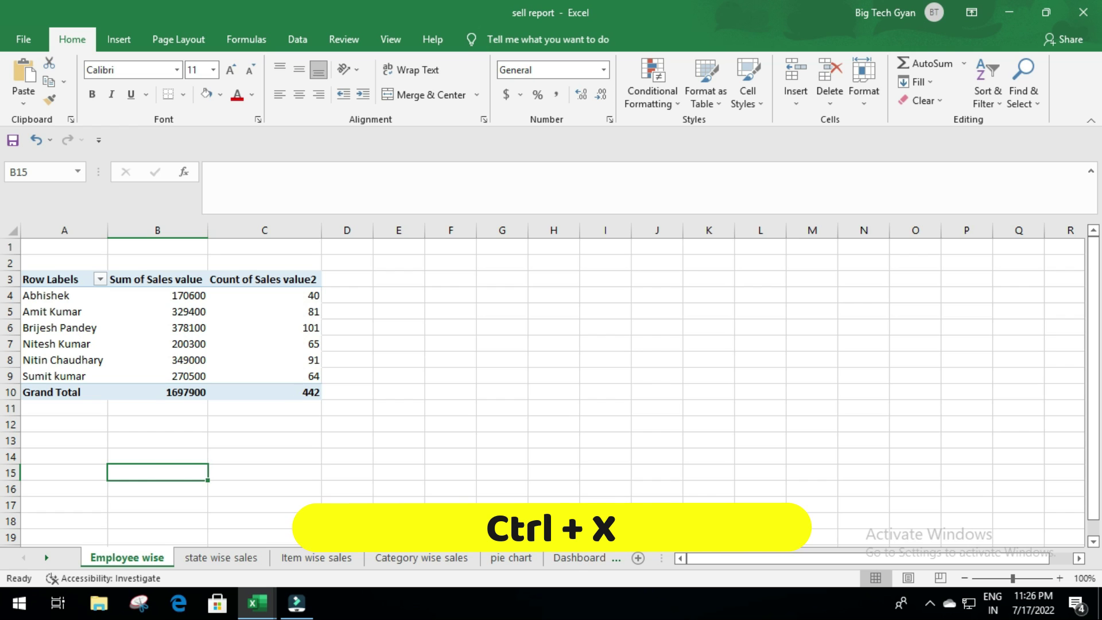
{"action": "left_click", "coordinate": [570, 563]}
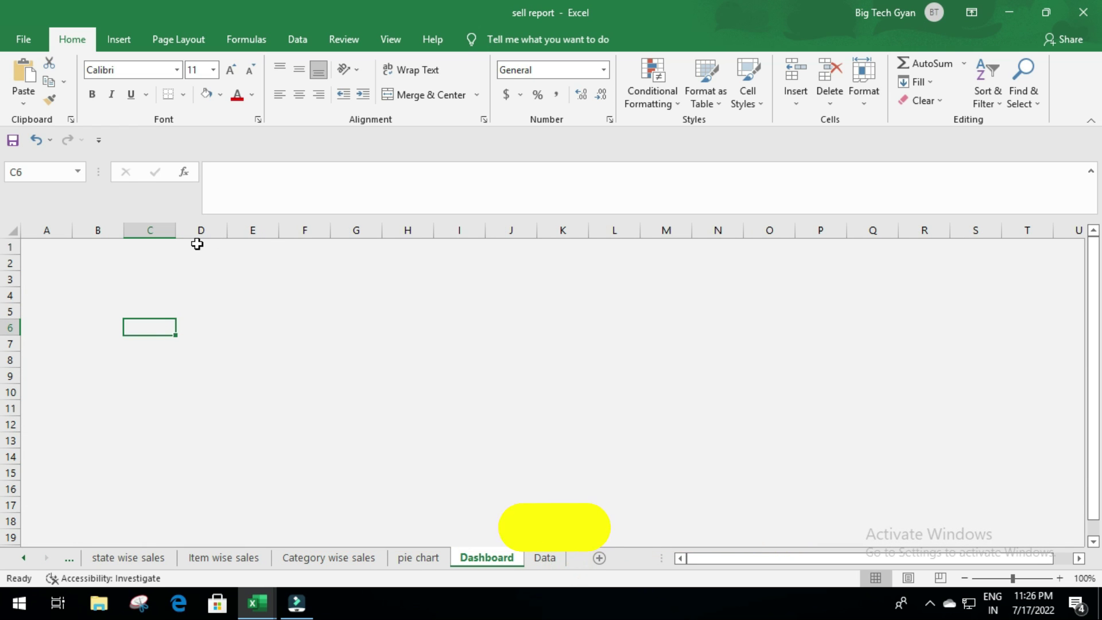
{"action": "left_click", "coordinate": [249, 246]}
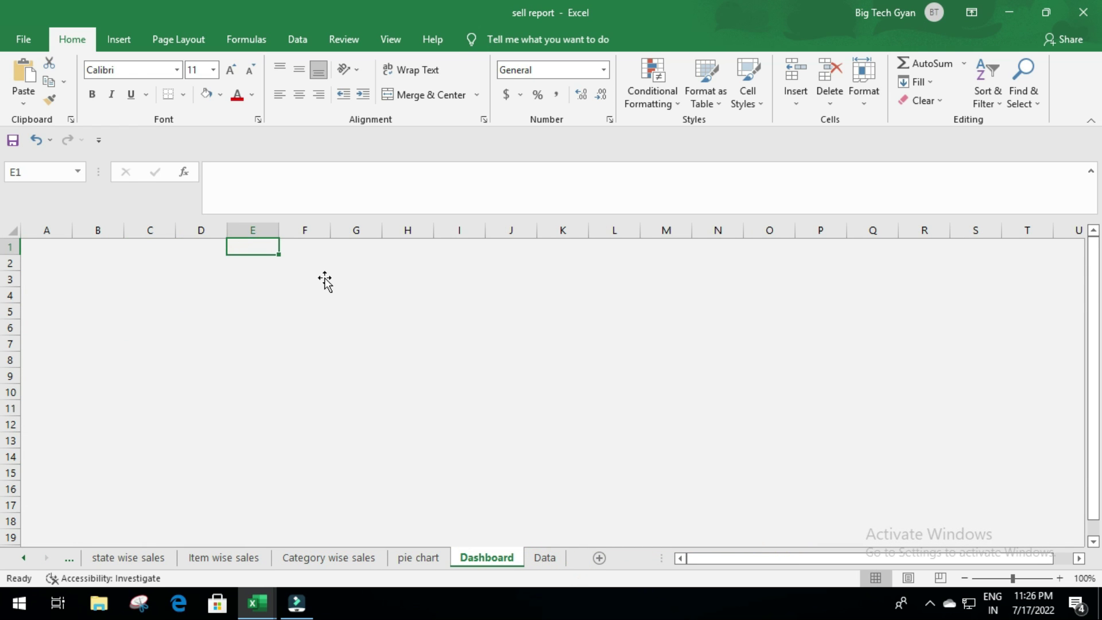
{"action": "key", "text": "ctrl+v"}
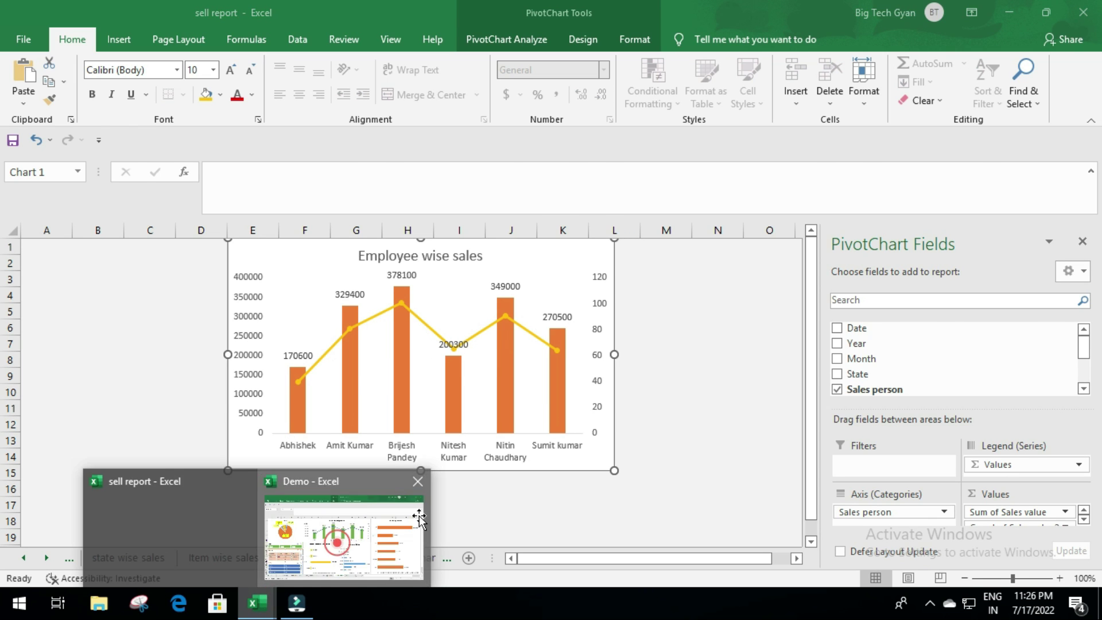
Move the State wise sales chart onto the Dashboard at L1
{"action": "mouse_move", "coordinate": [257, 603]}
{"action": "left_click", "coordinate": [339, 534]}
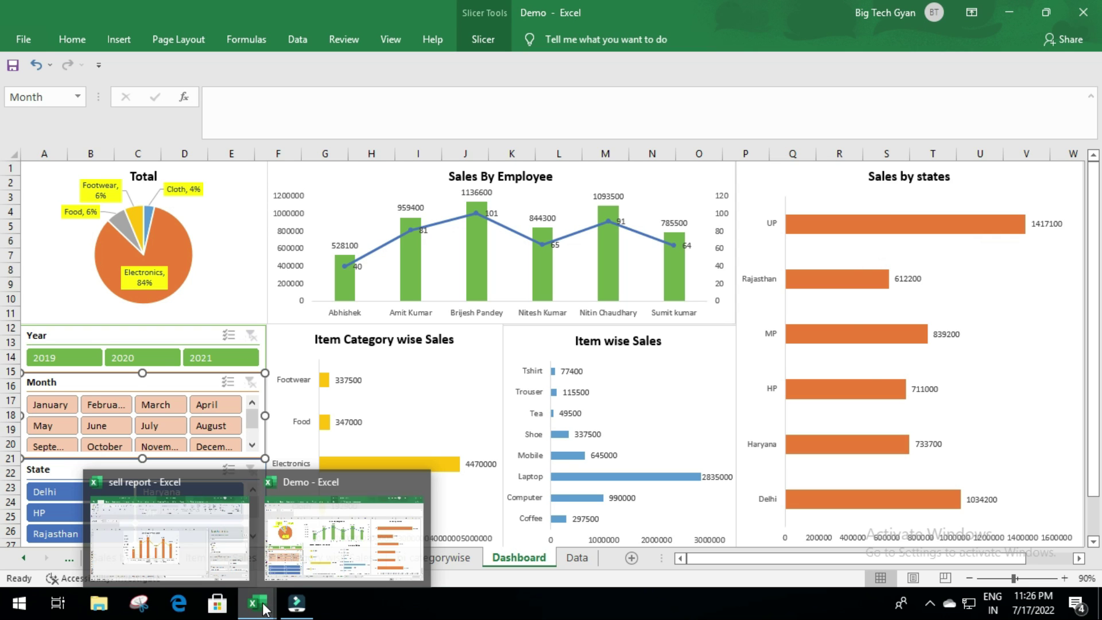
{"action": "left_click", "coordinate": [181, 550]}
{"action": "left_click", "coordinate": [126, 561]}
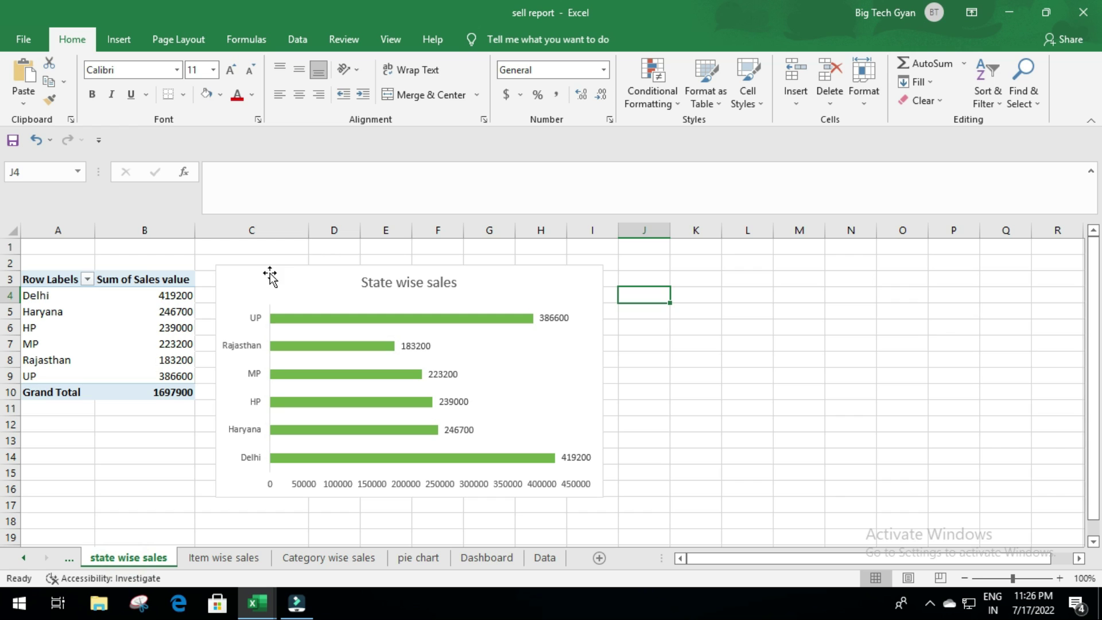
{"action": "left_click", "coordinate": [269, 276]}
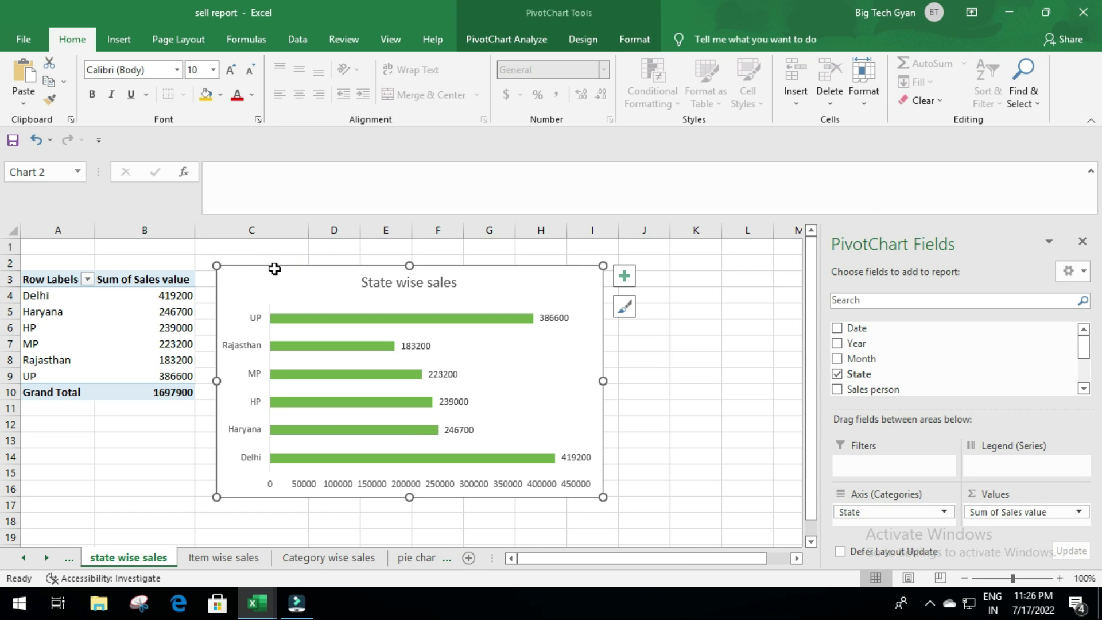
{"action": "key", "text": "Delete"}
{"action": "left_click", "coordinate": [476, 556]}
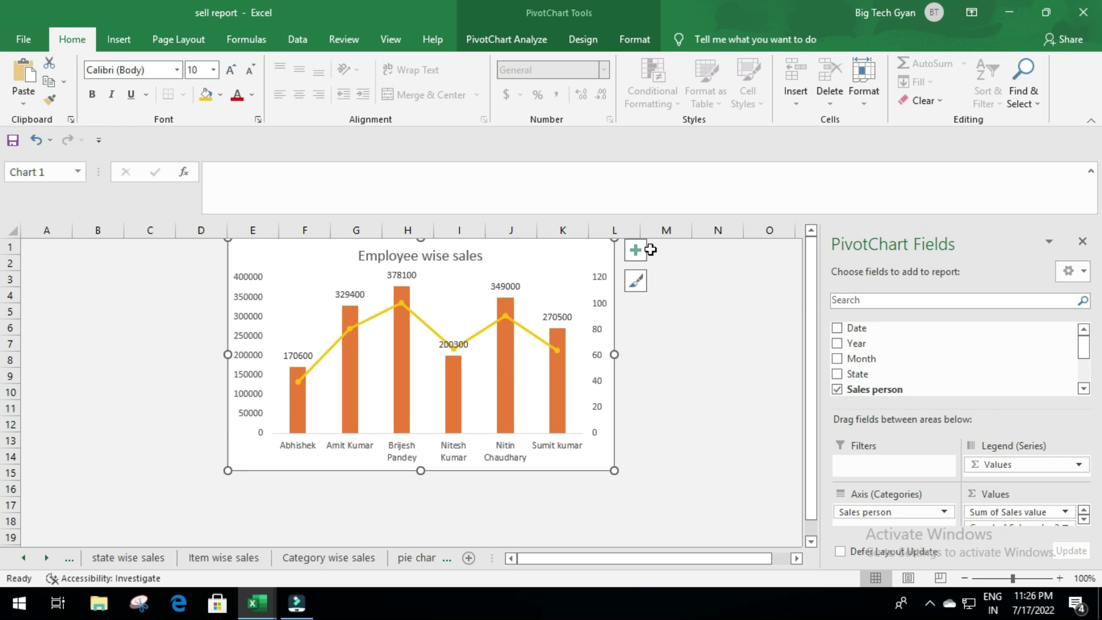
{"action": "left_click", "coordinate": [660, 250]}
{"action": "key", "text": "Left"}
{"action": "key", "text": "ctrl+v"}
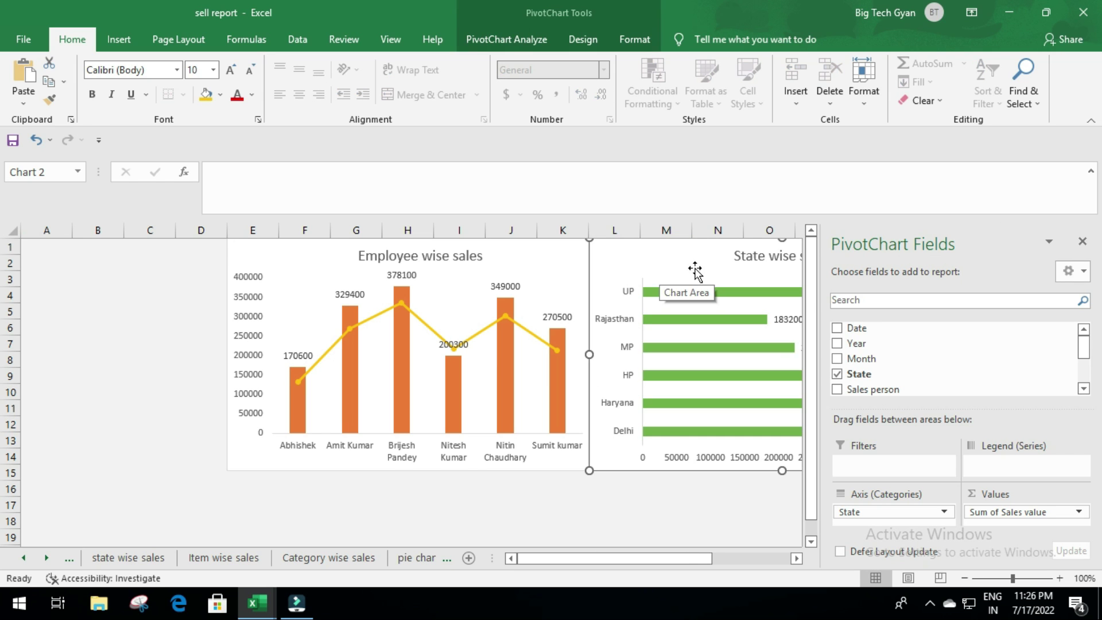
Reposition and shorten the State wise and Employee wise charts so they sit side by side
{"action": "left_click", "coordinate": [620, 247]}
{"action": "left_click_drag", "start_coordinate": [635, 247], "coordinate": [622, 248]}
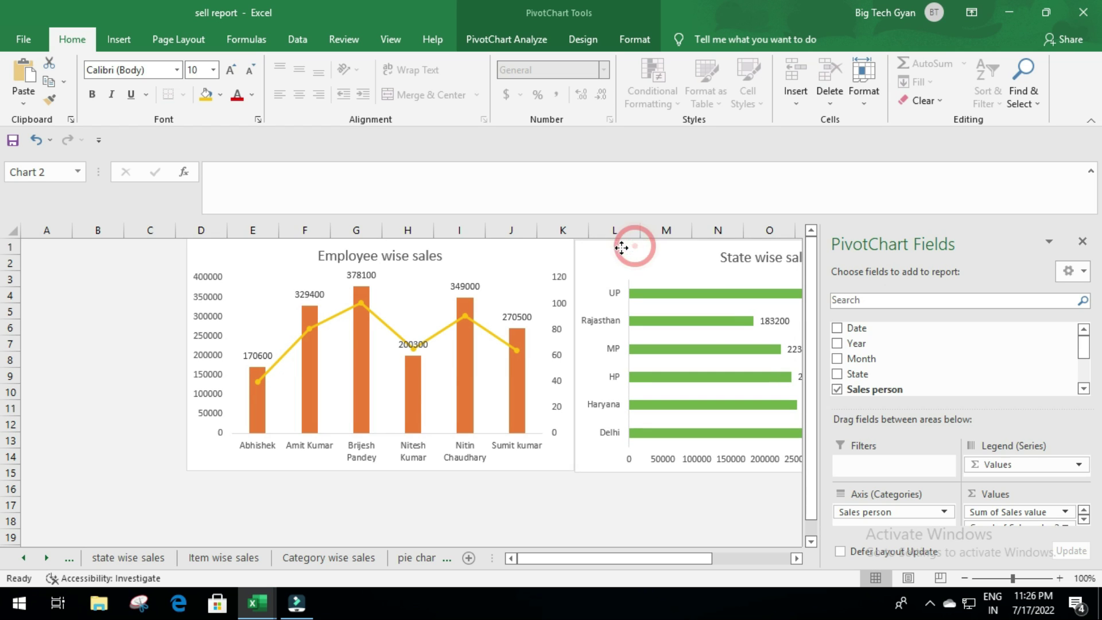
{"action": "left_click", "coordinate": [1083, 243]}
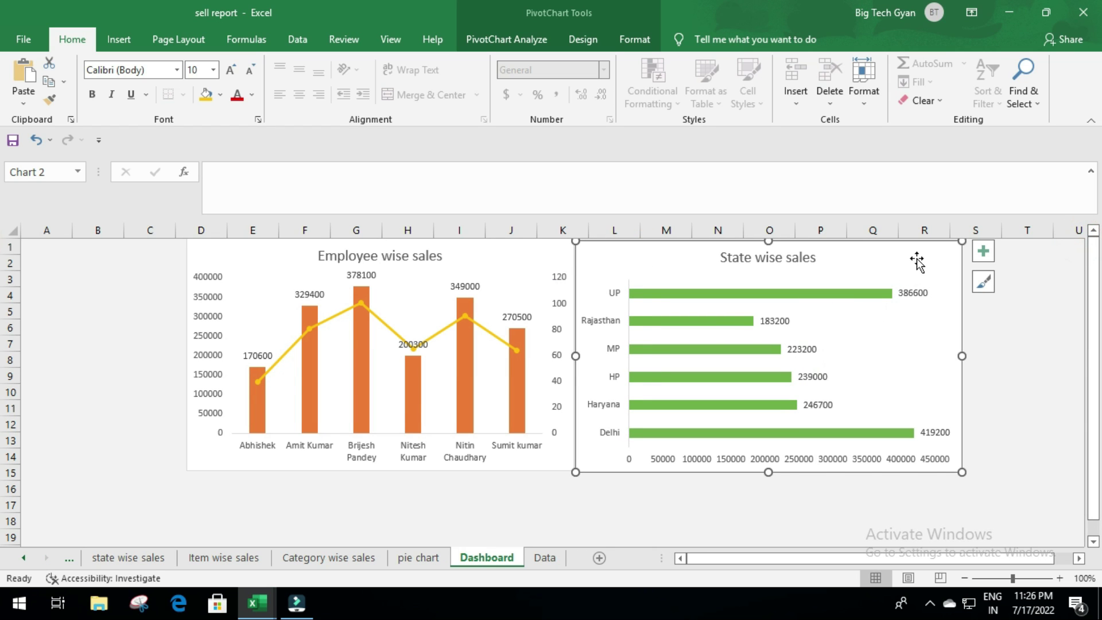
{"action": "left_click_drag", "start_coordinate": [917, 261], "coordinate": [962, 259]}
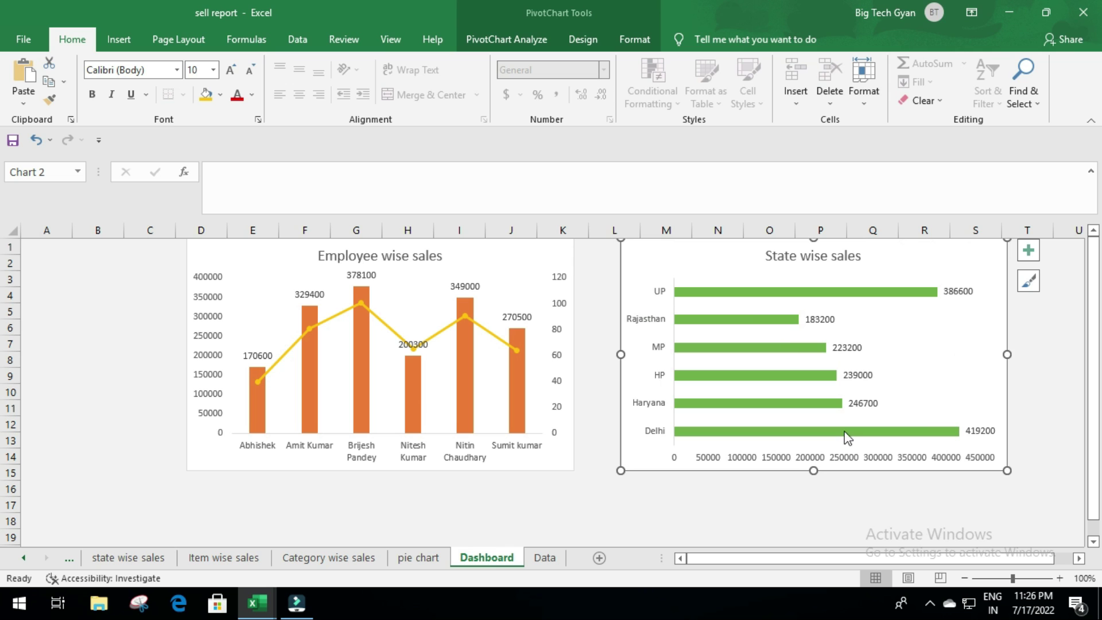
{"action": "left_click_drag", "start_coordinate": [813, 471], "coordinate": [812, 554]}
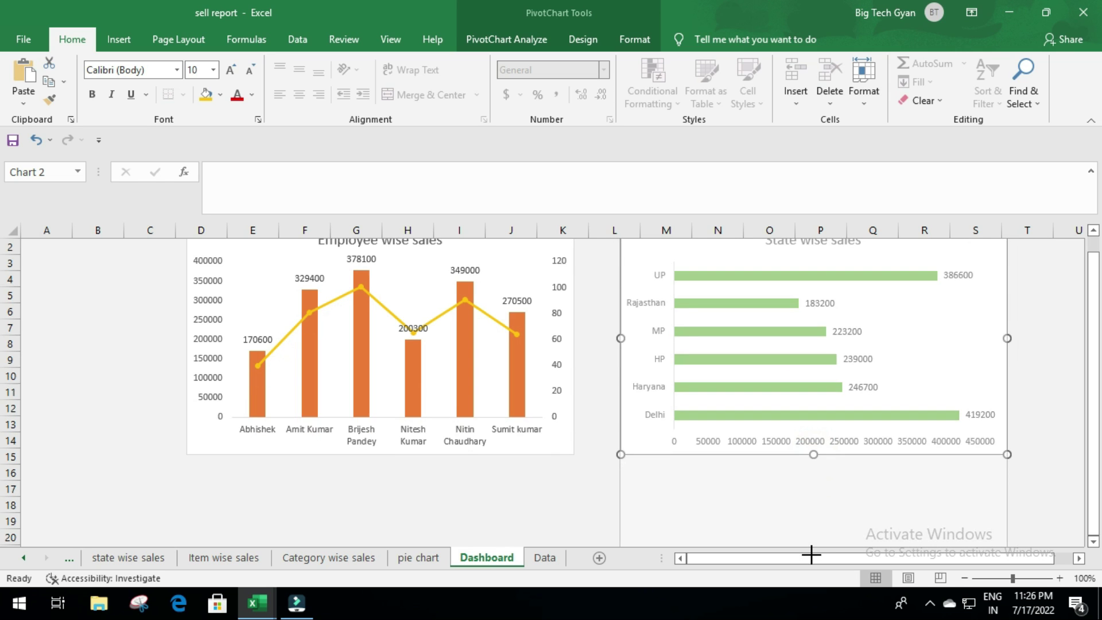
{"action": "left_click_drag", "start_coordinate": [811, 545], "coordinate": [814, 527]}
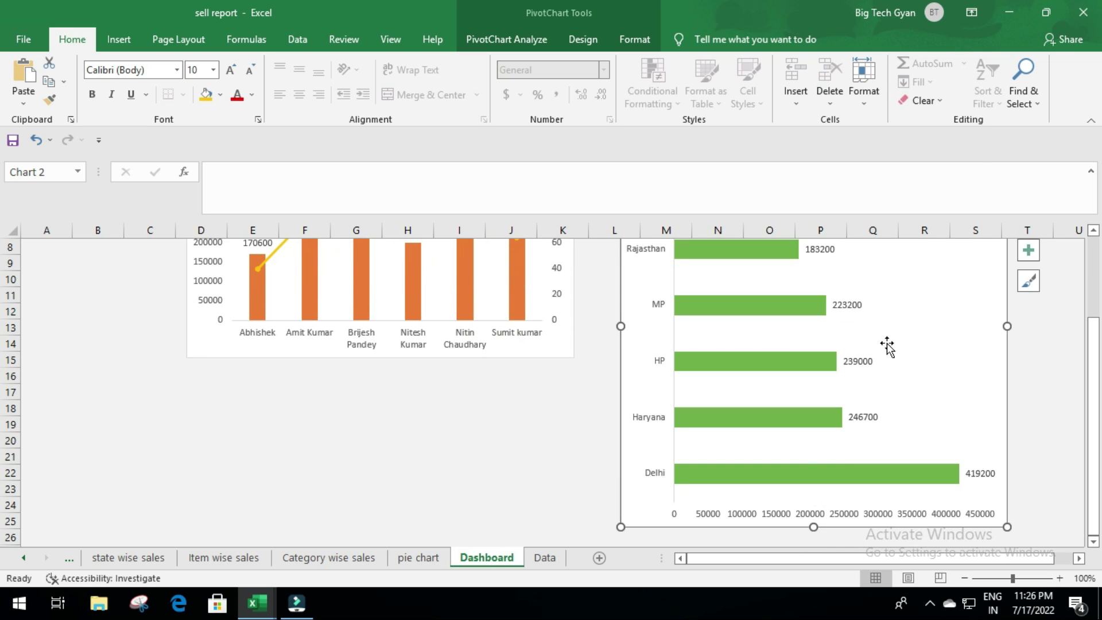
{"action": "left_click", "coordinate": [1092, 122]}
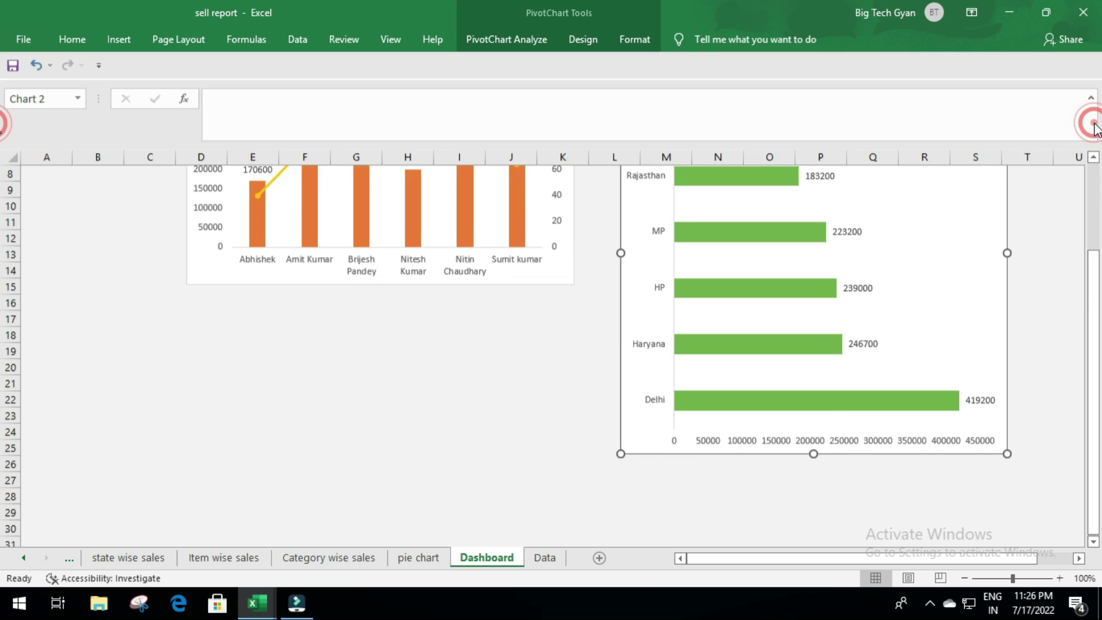
{"action": "scroll", "coordinate": [634, 424], "scroll_direction": "up", "scroll_amount": 3}
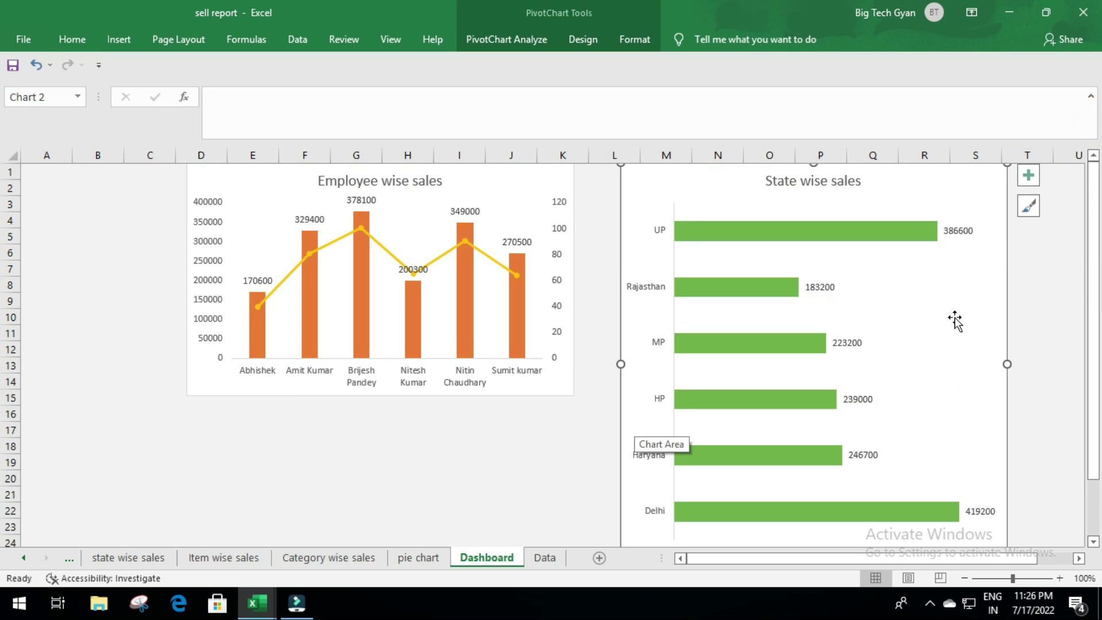
{"action": "scroll", "coordinate": [827, 506], "scroll_direction": "down", "scroll_amount": 1}
{"action": "scroll", "coordinate": [819, 496], "scroll_direction": "down", "scroll_amount": 3}
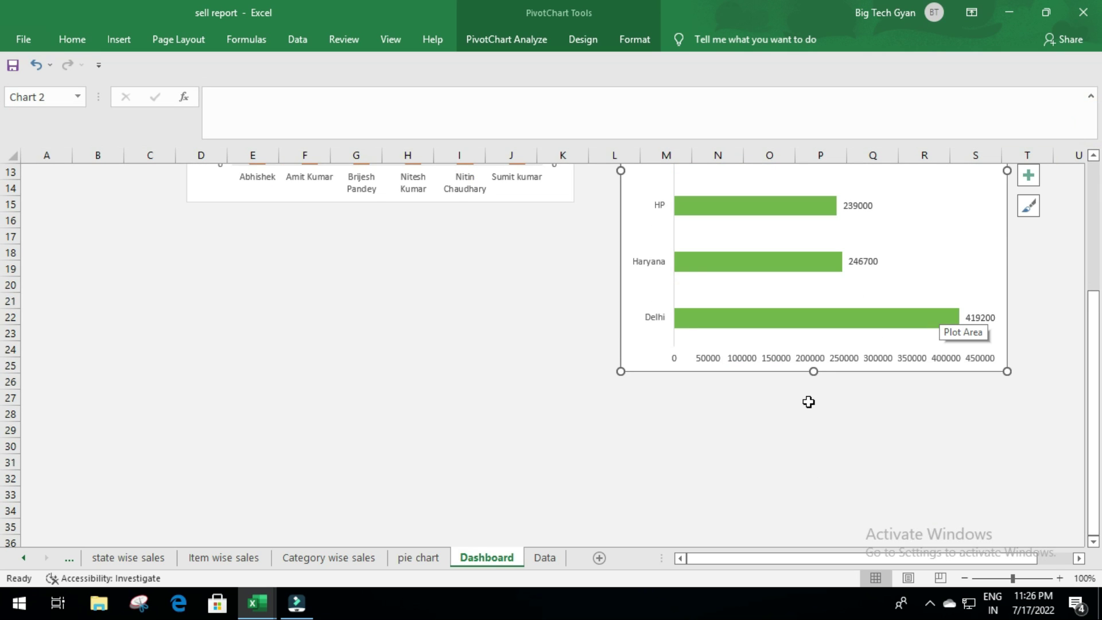
{"action": "left_click_drag", "start_coordinate": [814, 372], "coordinate": [807, 340]}
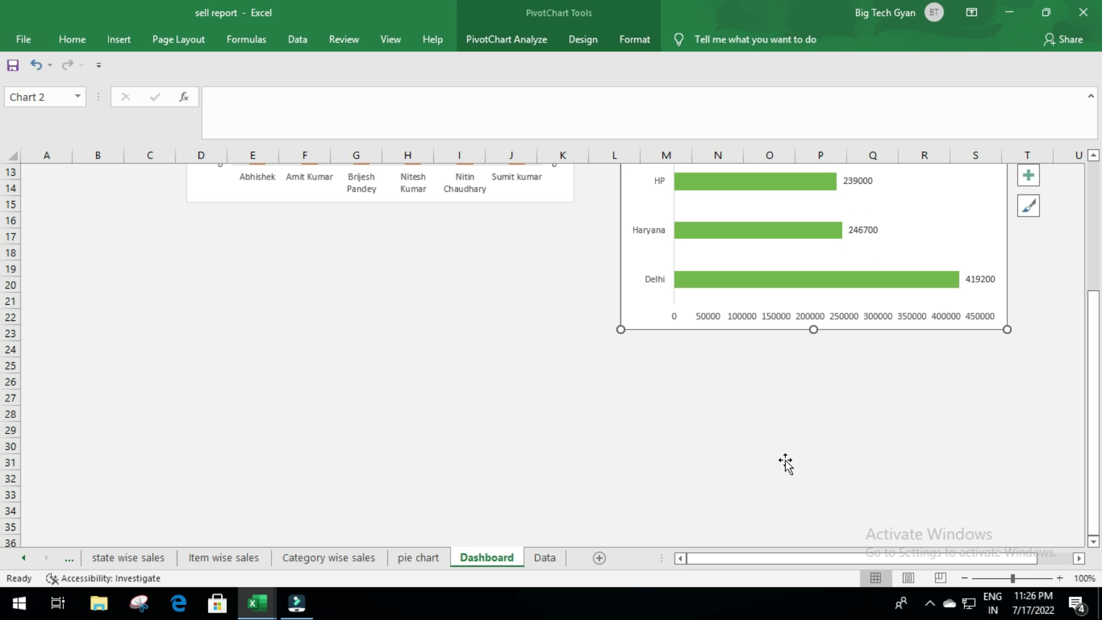
{"action": "scroll", "coordinate": [785, 461], "scroll_direction": "up", "scroll_amount": 4}
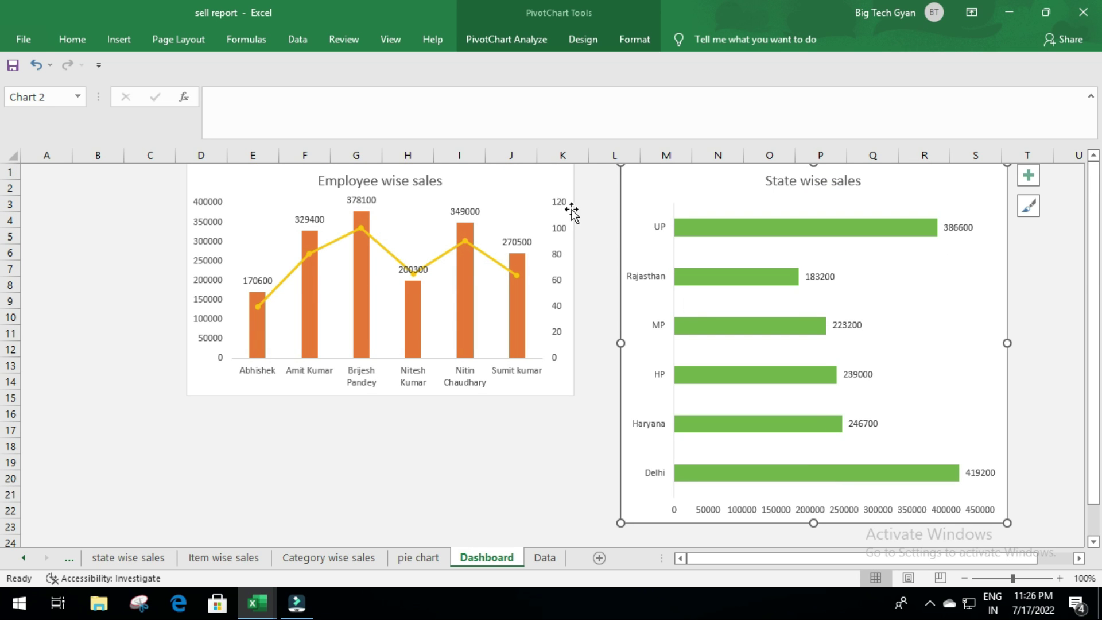
{"action": "left_click_drag", "start_coordinate": [523, 178], "coordinate": [571, 178]}
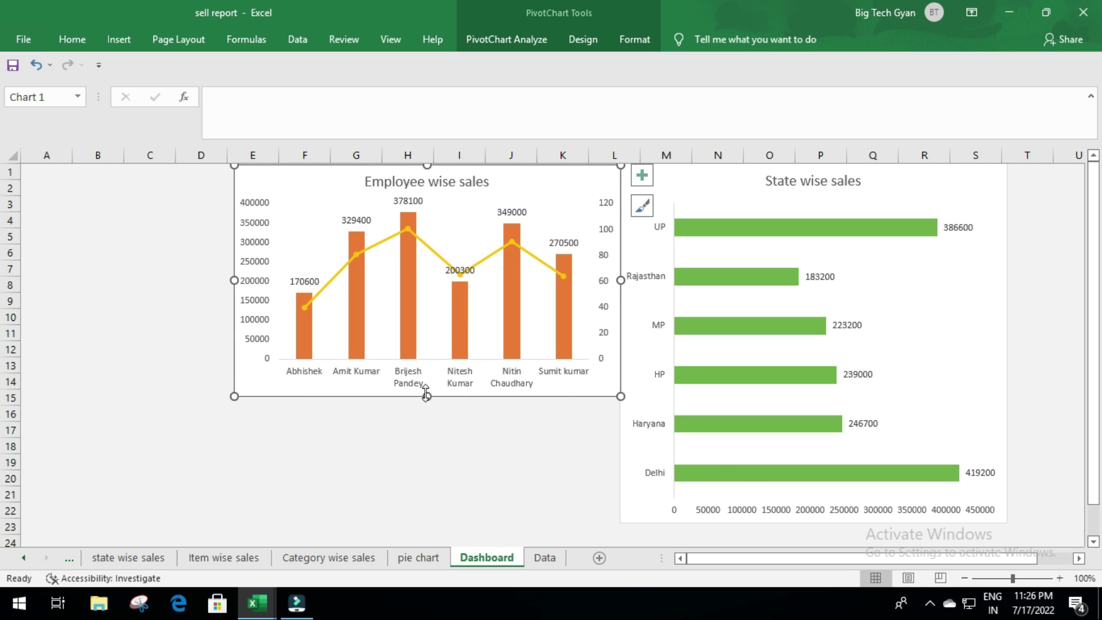
{"action": "left_click_drag", "start_coordinate": [426, 395], "coordinate": [435, 361]}
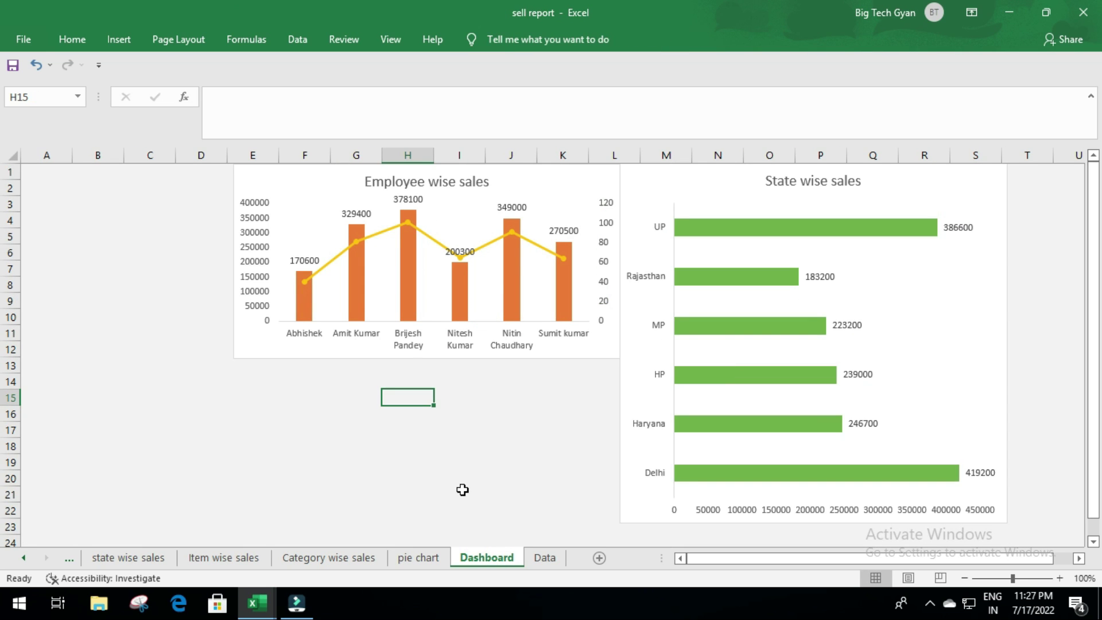
Cut the Item wise sales chart and paste it onto the Dashboard at H13
{"action": "left_click", "coordinate": [224, 557]}
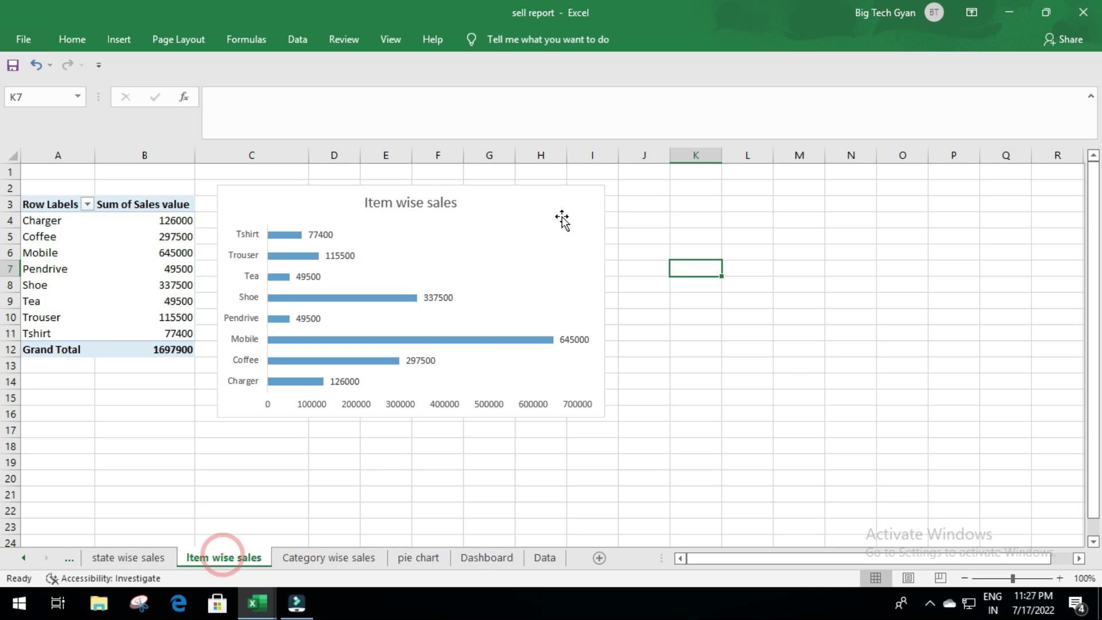
{"action": "left_click", "coordinate": [556, 193]}
{"action": "key", "text": "ctrl+x"}
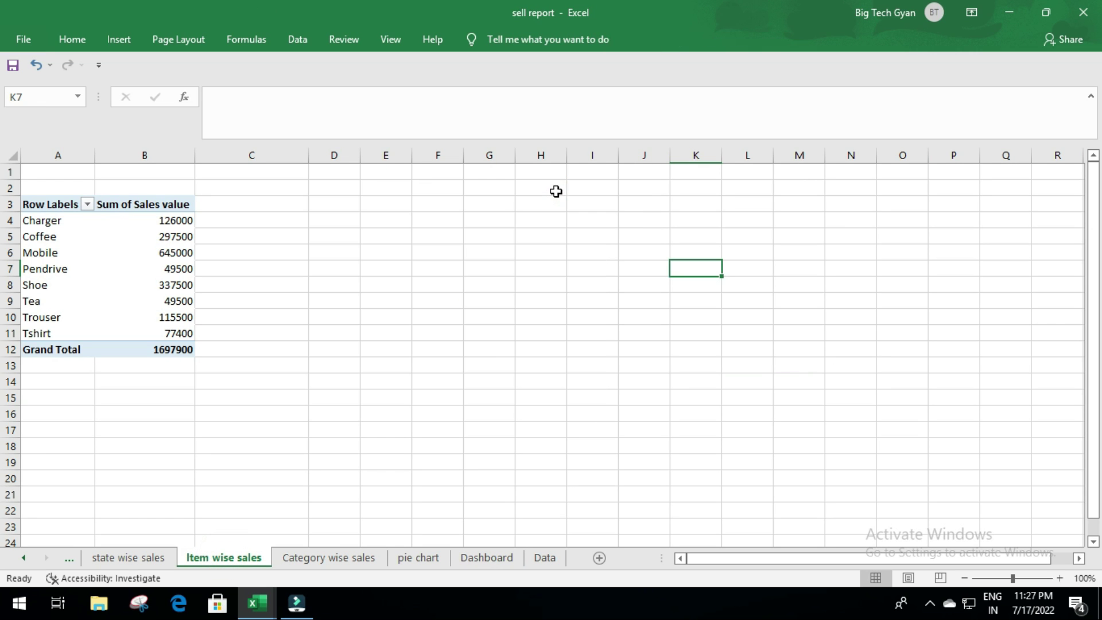
{"action": "left_click", "coordinate": [486, 557]}
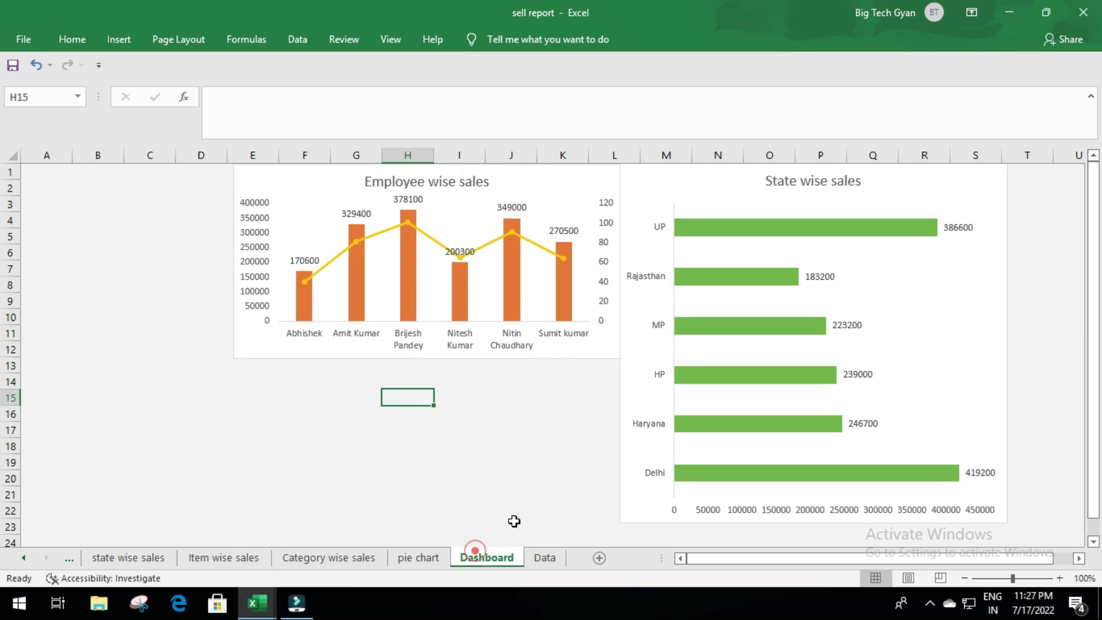
{"action": "left_click", "coordinate": [431, 367]}
{"action": "key", "text": "ctrl+v"}
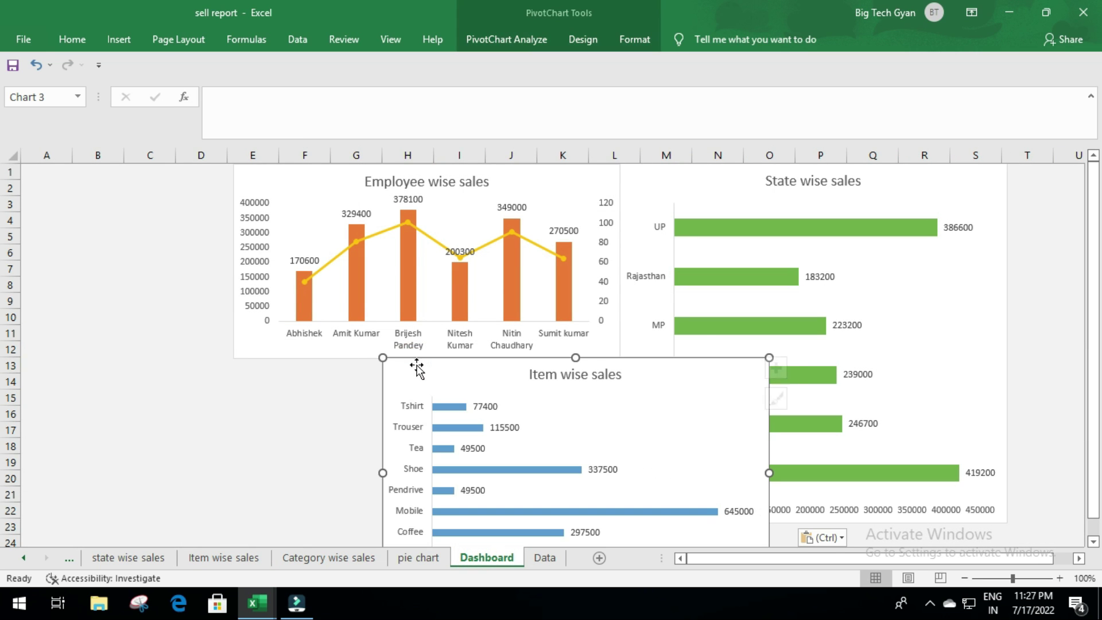
Narrow the Item wise sales chart to fit beneath the Employee chart
{"action": "left_click_drag", "start_coordinate": [705, 464], "coordinate": [595, 462]}
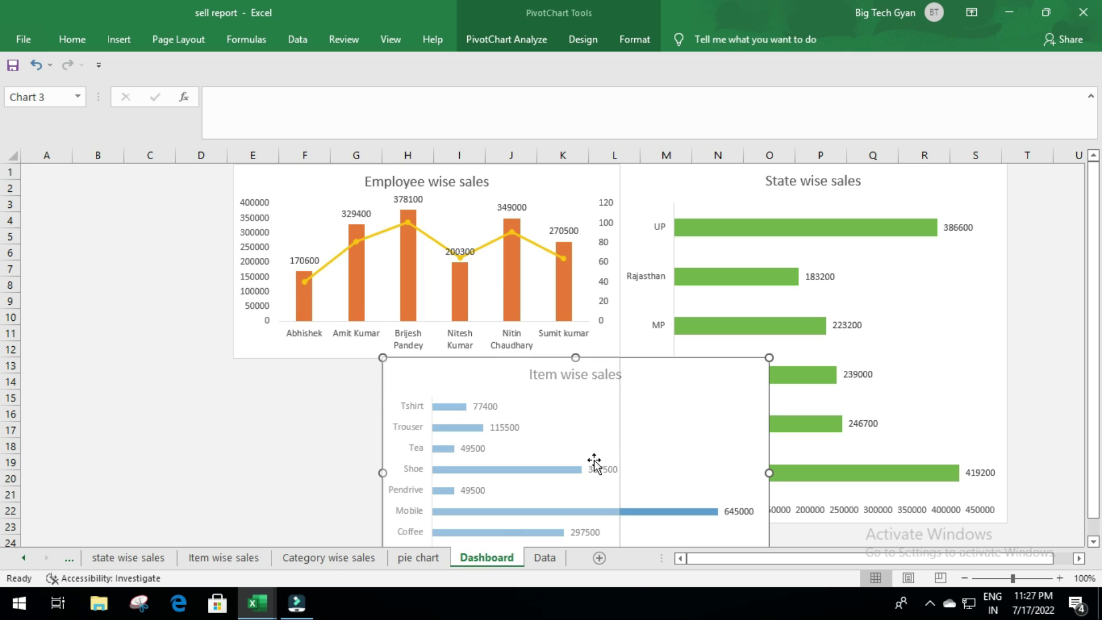
{"action": "left_click_drag", "start_coordinate": [595, 462], "coordinate": [592, 463]}
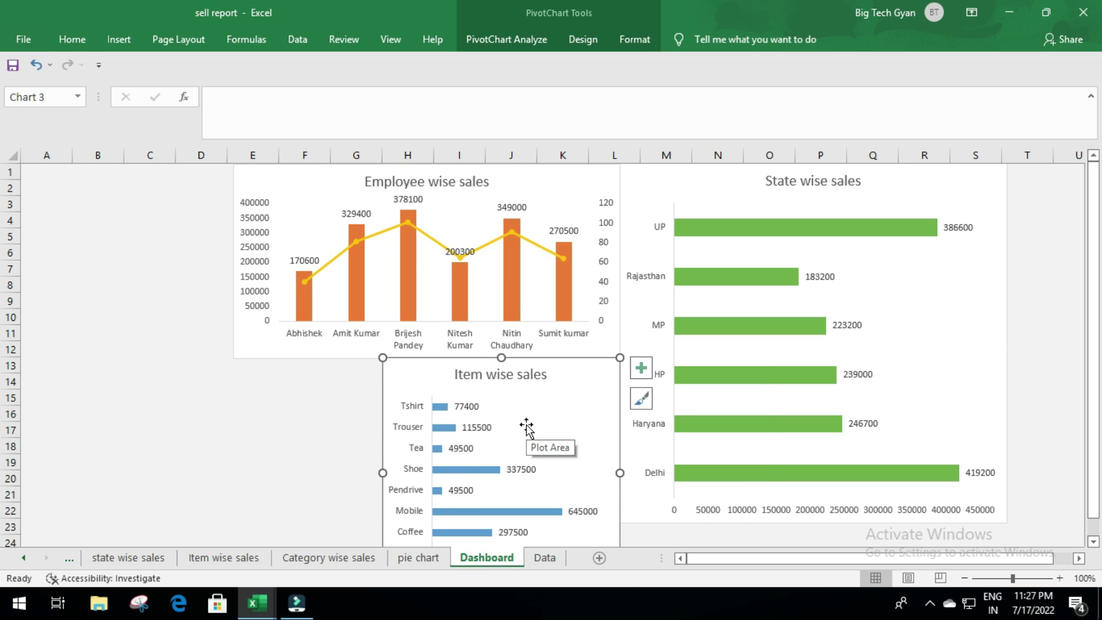
{"action": "left_click", "coordinate": [340, 397]}
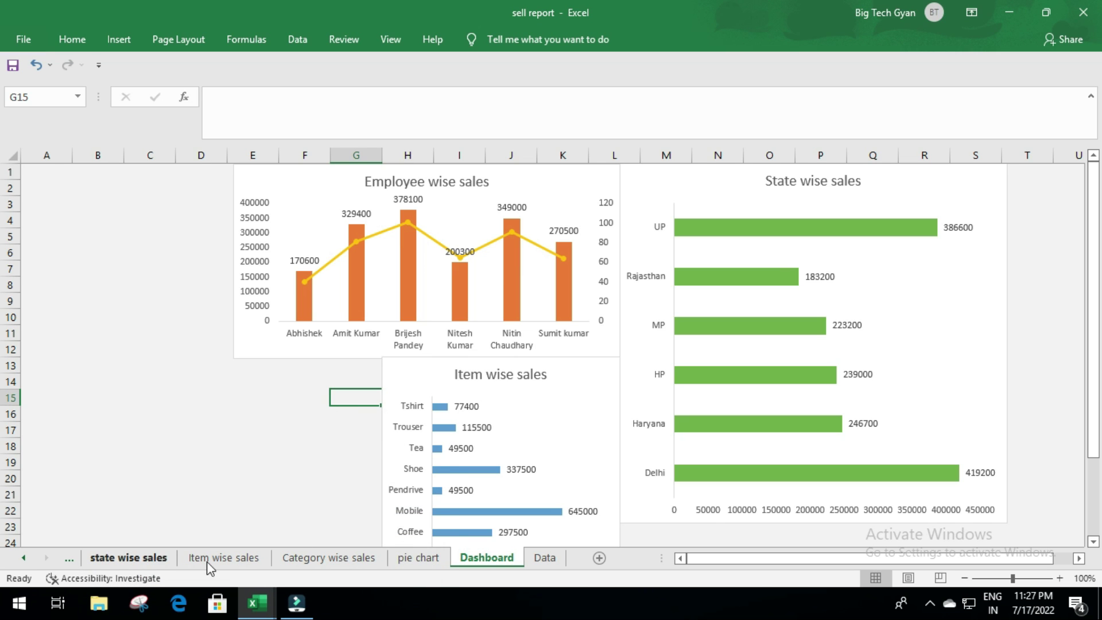
{"action": "left_click", "coordinate": [310, 557]}
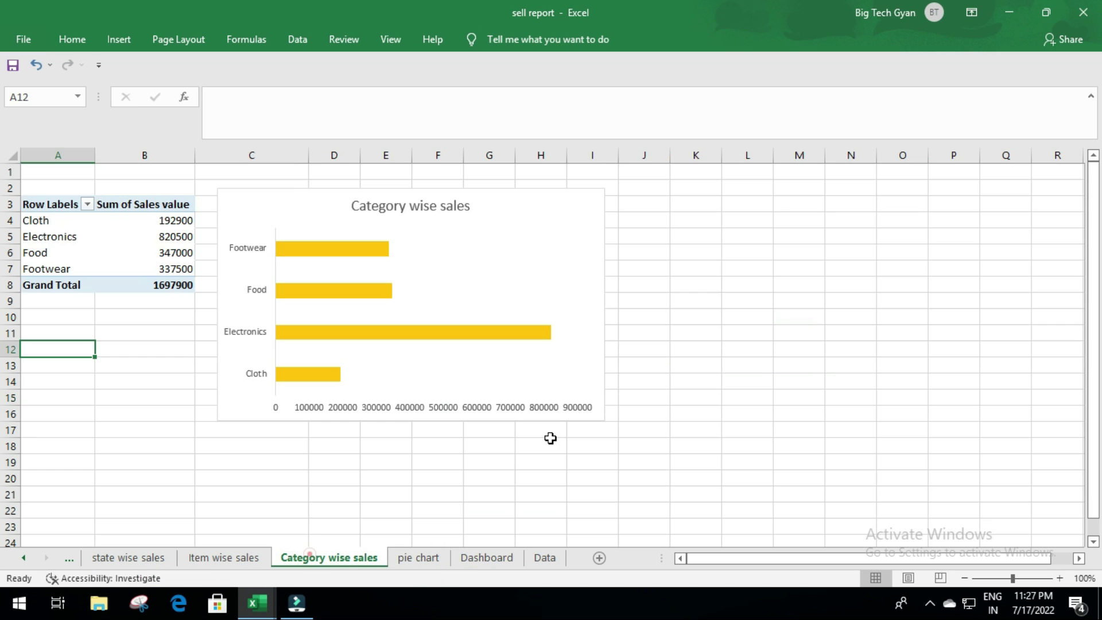
Move the Category wise sales chart to Dashboard E13, narrowed and left of Item wise sales
{"action": "left_click", "coordinate": [547, 193]}
{"action": "key", "text": "Delete"}
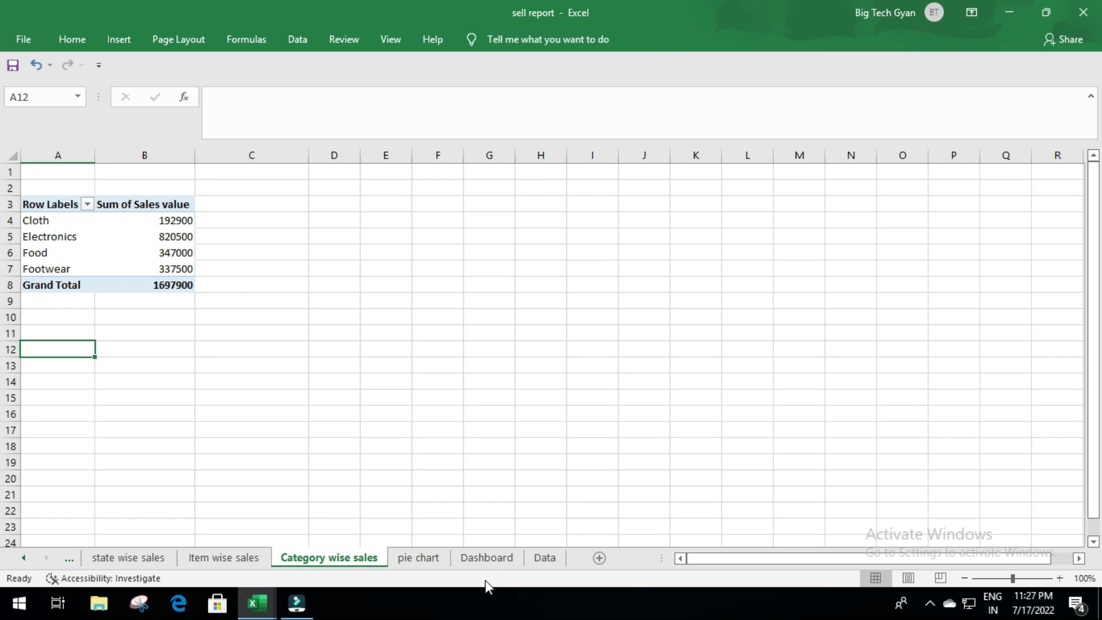
{"action": "left_click", "coordinate": [493, 556]}
{"action": "left_click", "coordinate": [229, 366]}
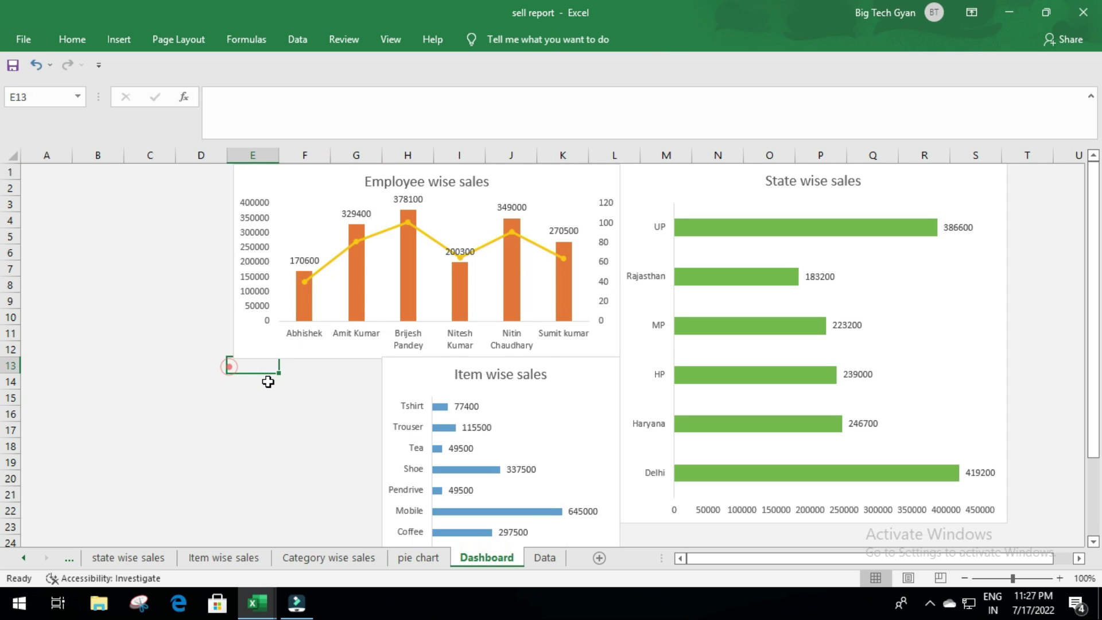
{"action": "key", "text": "ctrl+v"}
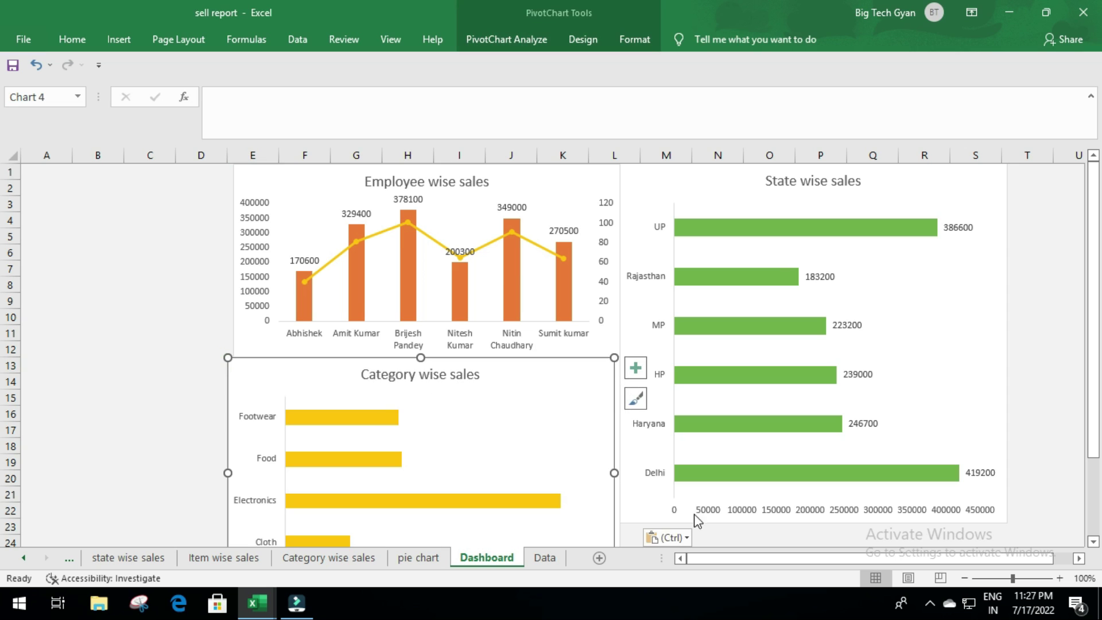
{"action": "left_click_drag", "start_coordinate": [615, 474], "coordinate": [478, 471]}
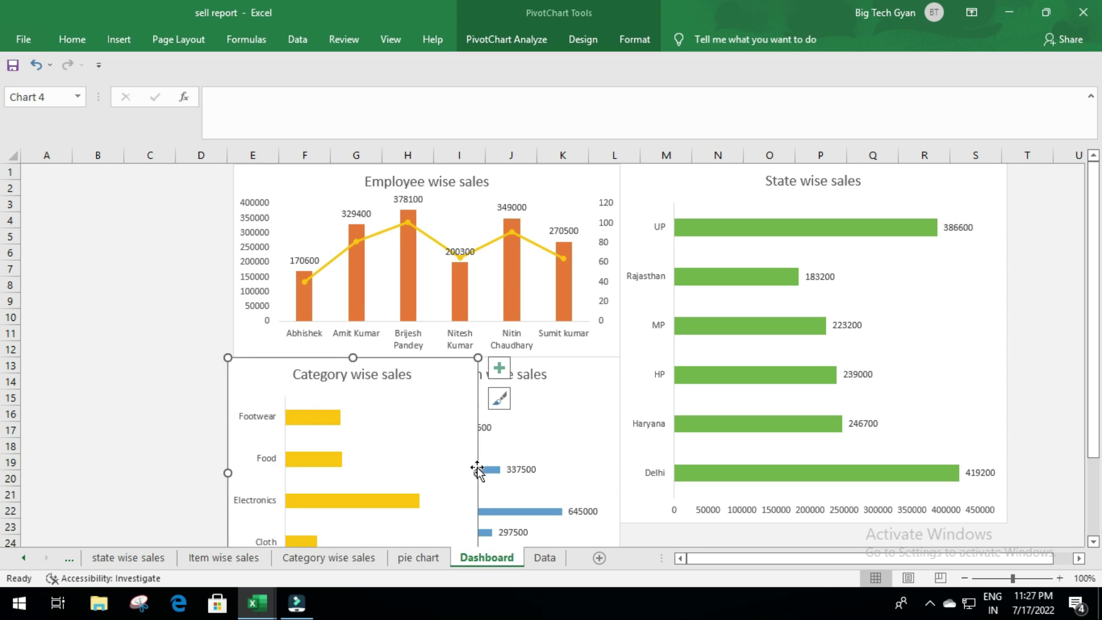
{"action": "left_click_drag", "start_coordinate": [412, 365], "coordinate": [336, 368]}
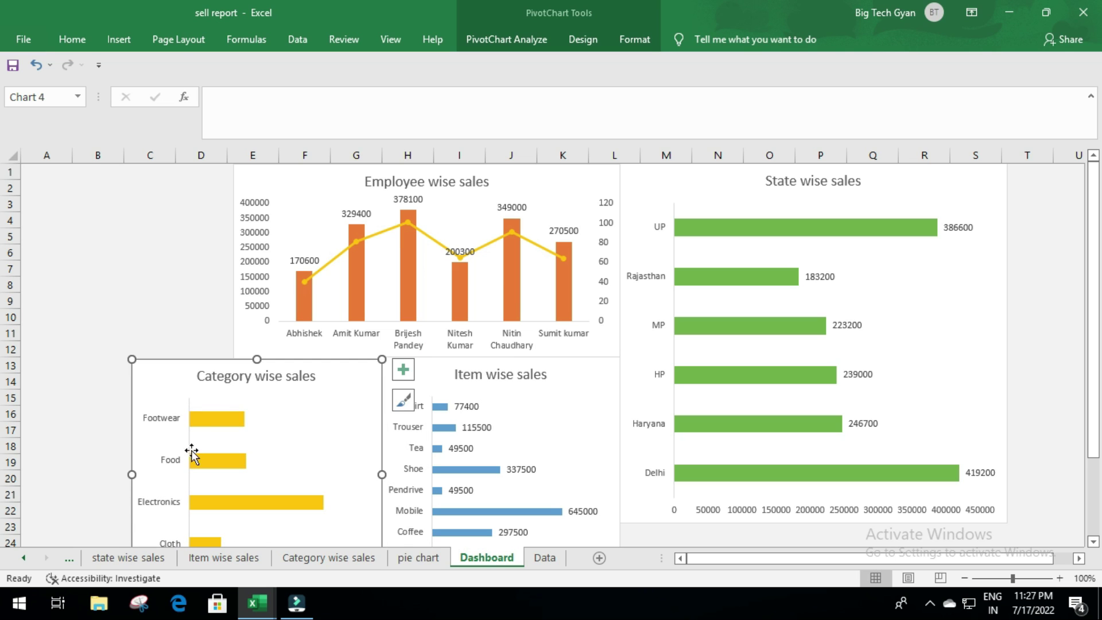
{"action": "left_click_drag", "start_coordinate": [127, 475], "coordinate": [159, 475]}
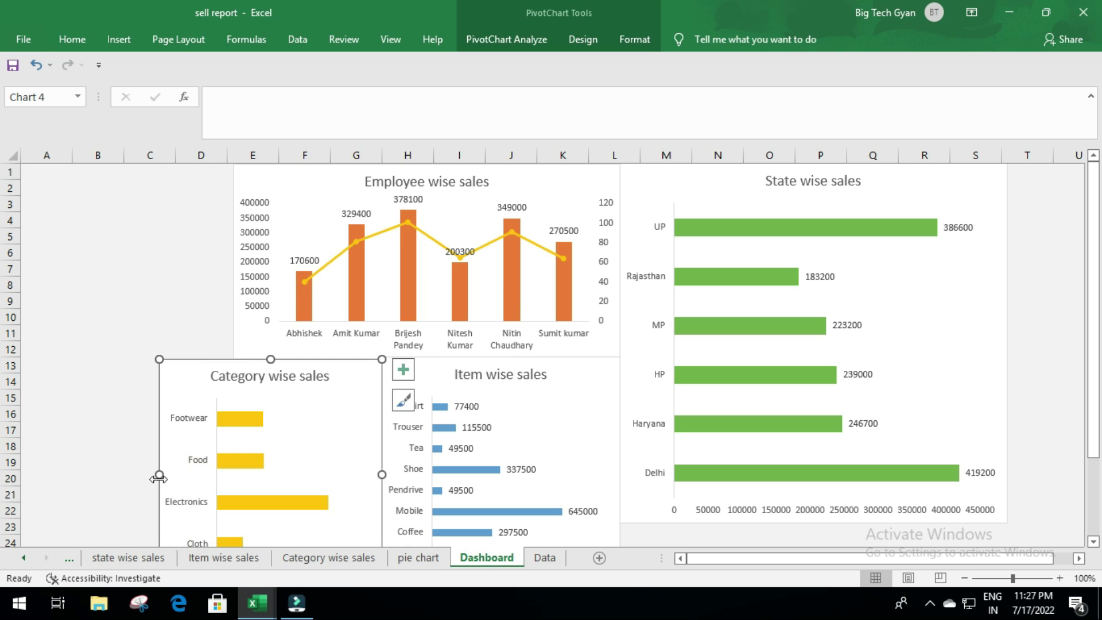
Widen the Employee wise sales chart leftward to align with the Category chart
{"action": "left_click", "coordinate": [289, 202]}
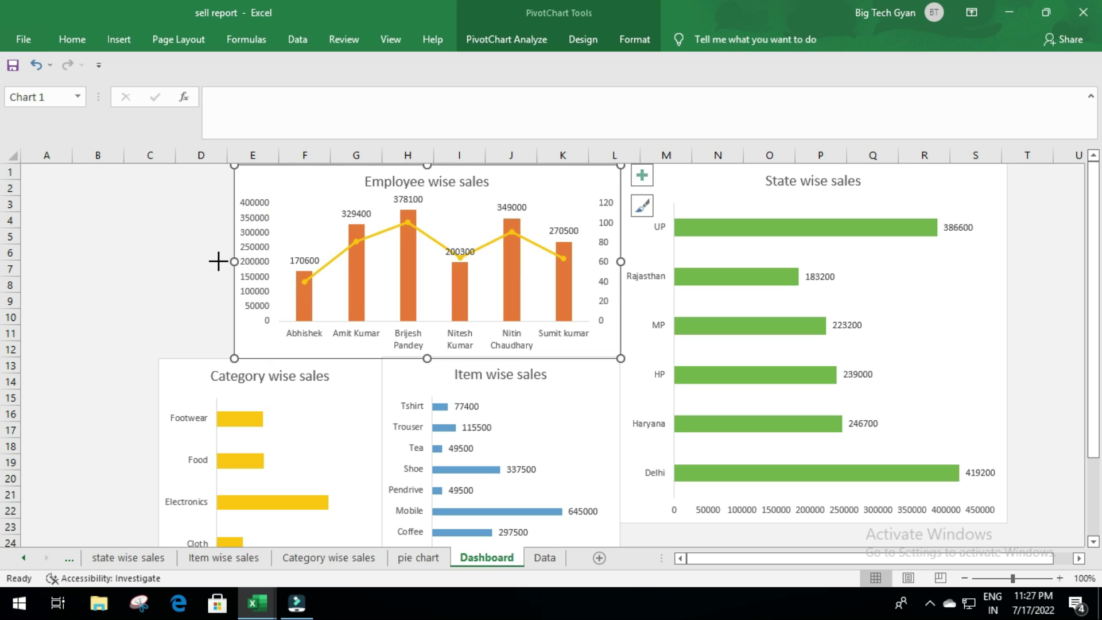
{"action": "left_click_drag", "start_coordinate": [234, 262], "coordinate": [154, 267]}
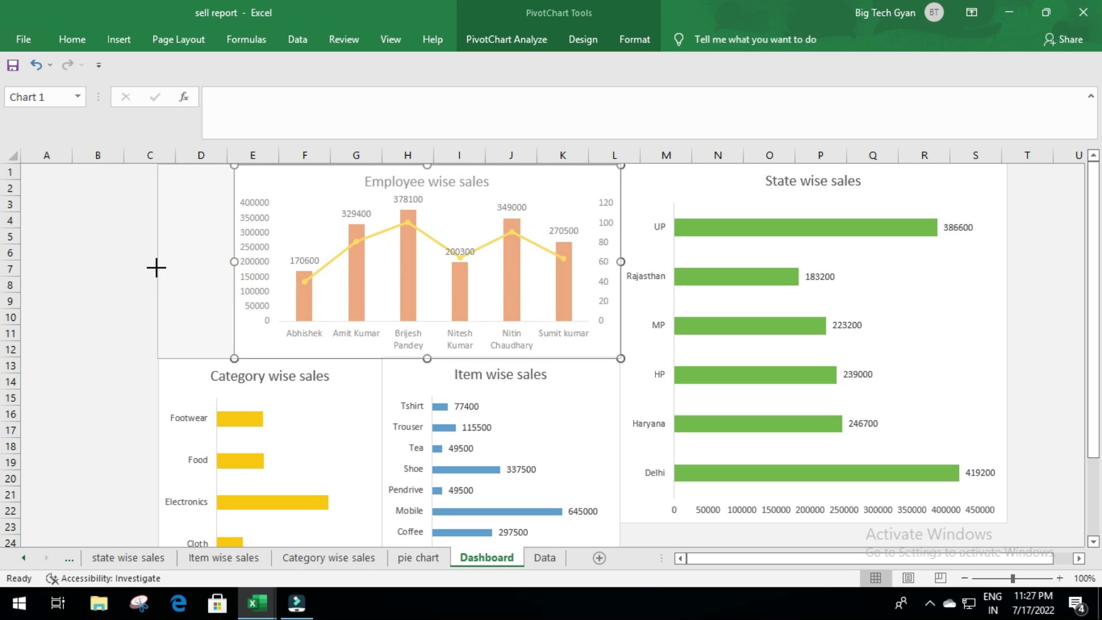
{"action": "left_click_drag", "start_coordinate": [158, 267], "coordinate": [159, 267]}
{"action": "left_click", "coordinate": [143, 252]}
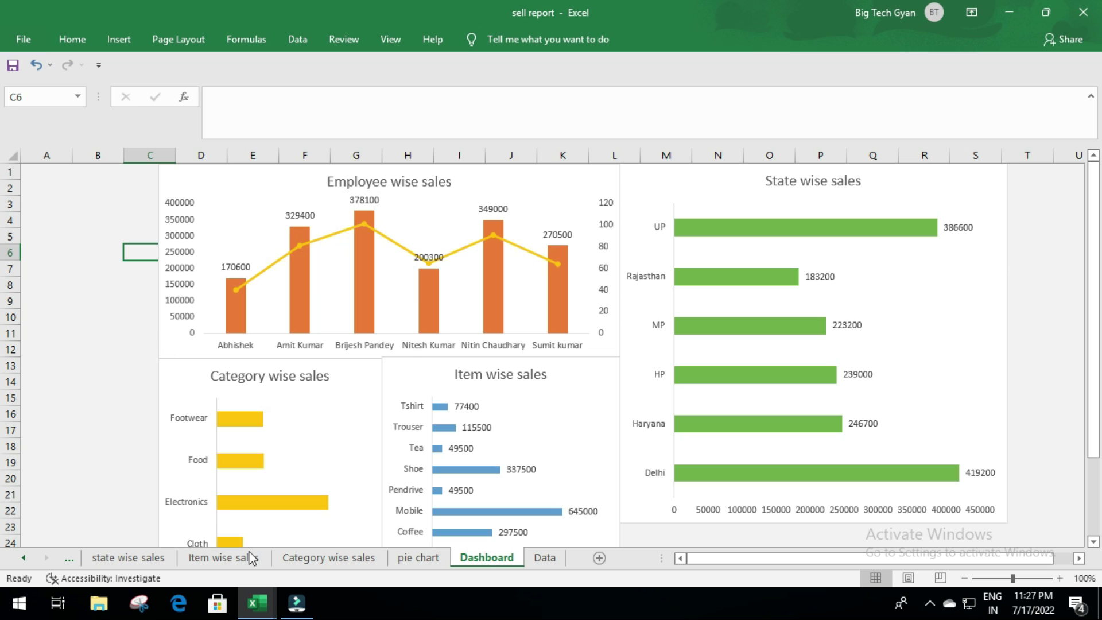
{"action": "left_click", "coordinate": [428, 565]}
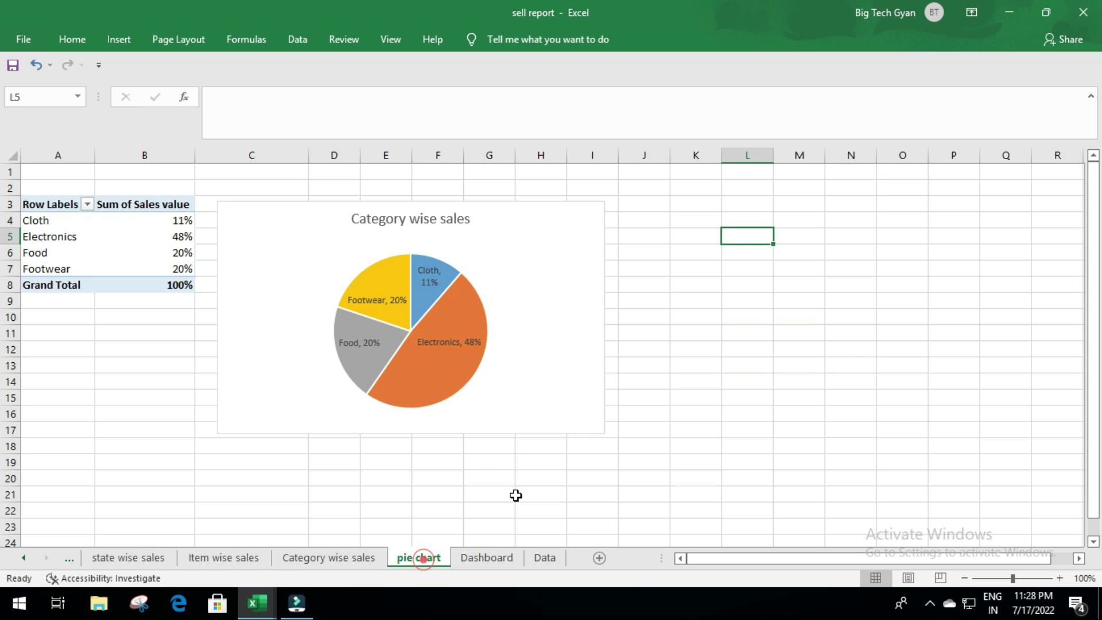
Move the Category wise sales pie chart to Dashboard cell A1, sized to fill A1:C12
{"action": "left_click", "coordinate": [520, 204]}
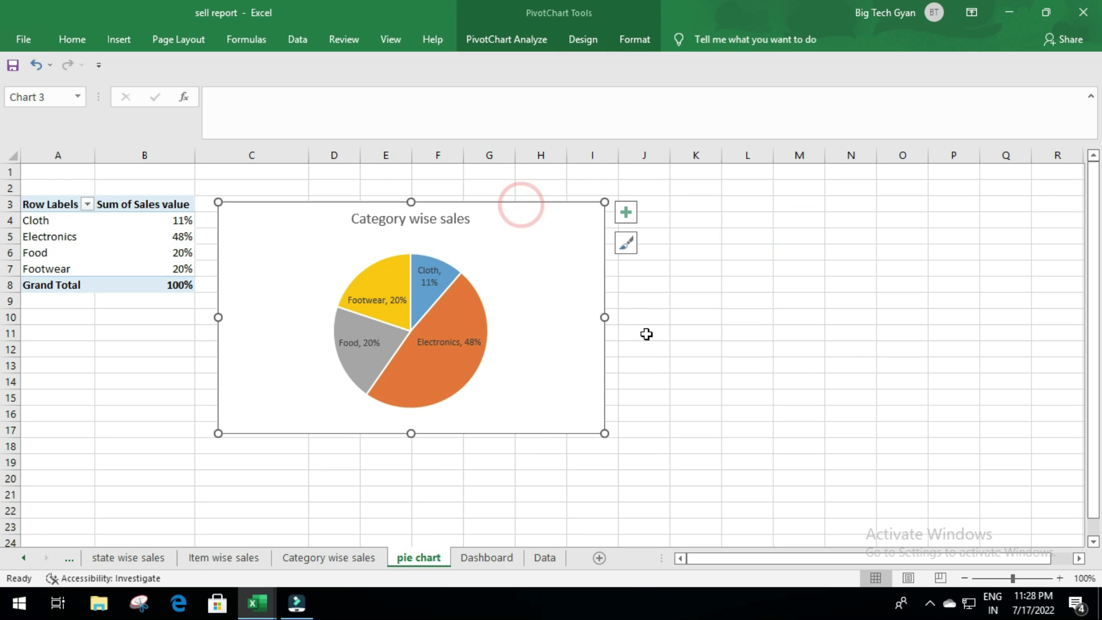
{"action": "key", "text": "Delete"}
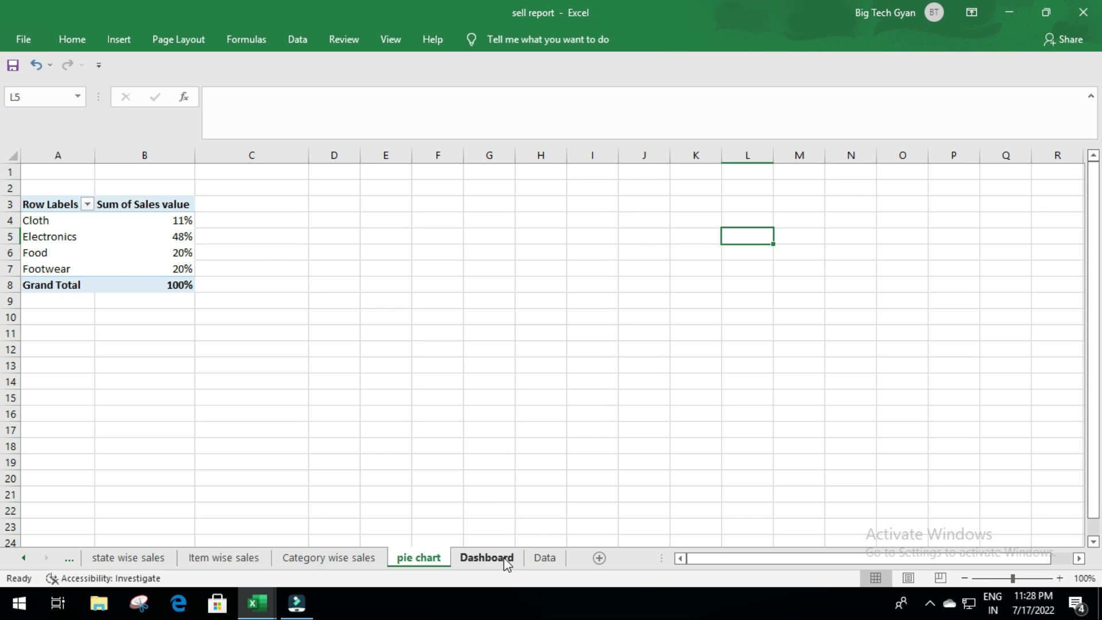
{"action": "left_click", "coordinate": [487, 557]}
{"action": "left_click", "coordinate": [32, 172]}
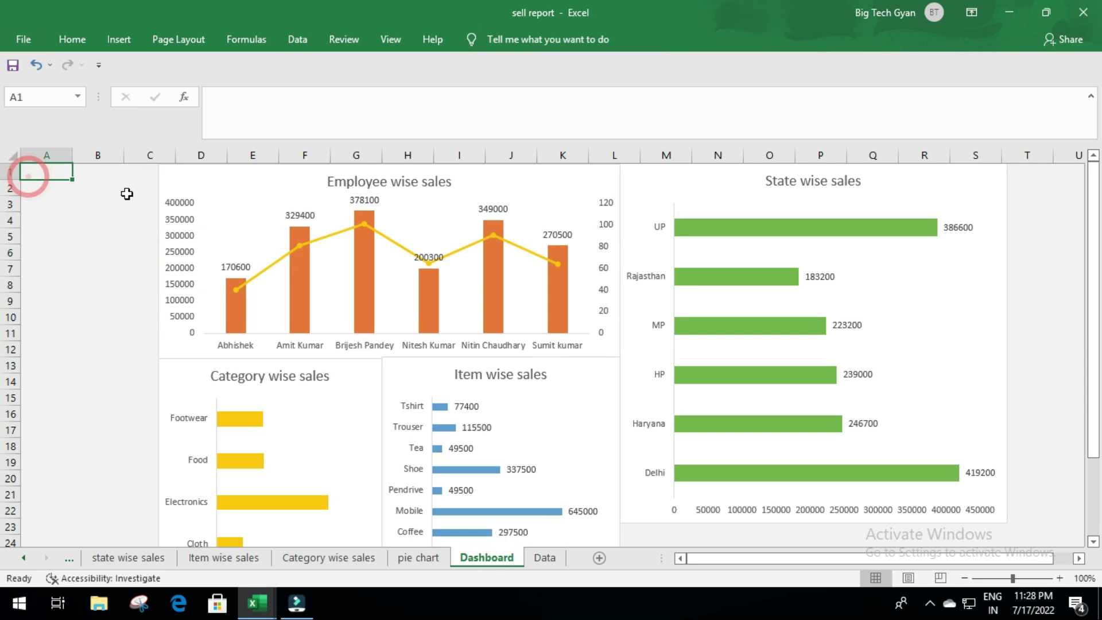
{"action": "key", "text": "ctrl+v"}
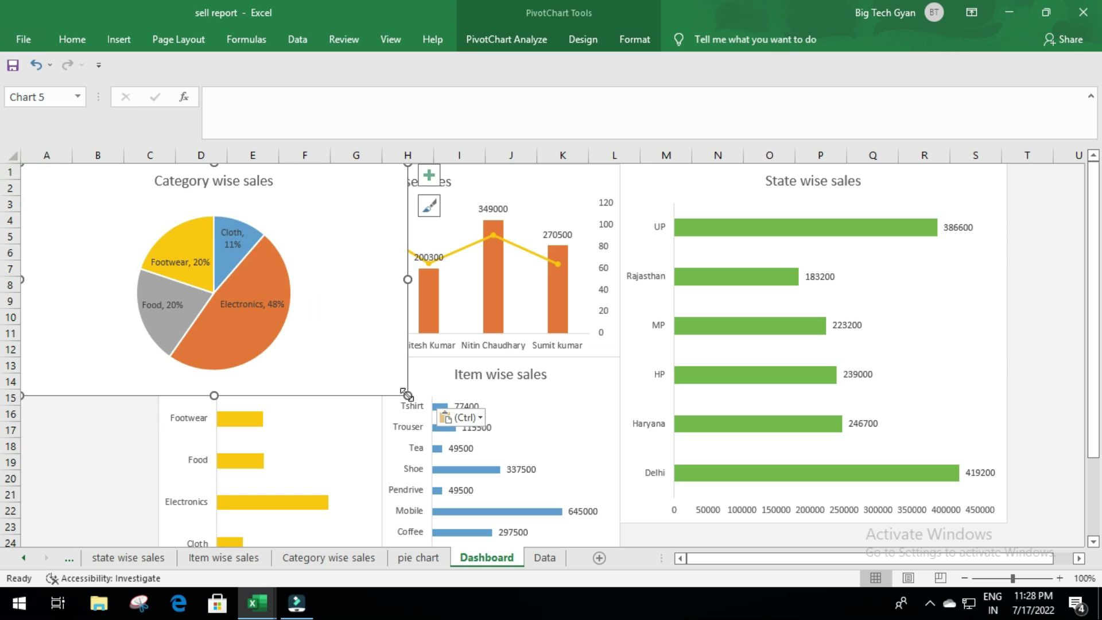
{"action": "left_click_drag", "start_coordinate": [406, 395], "coordinate": [185, 325]}
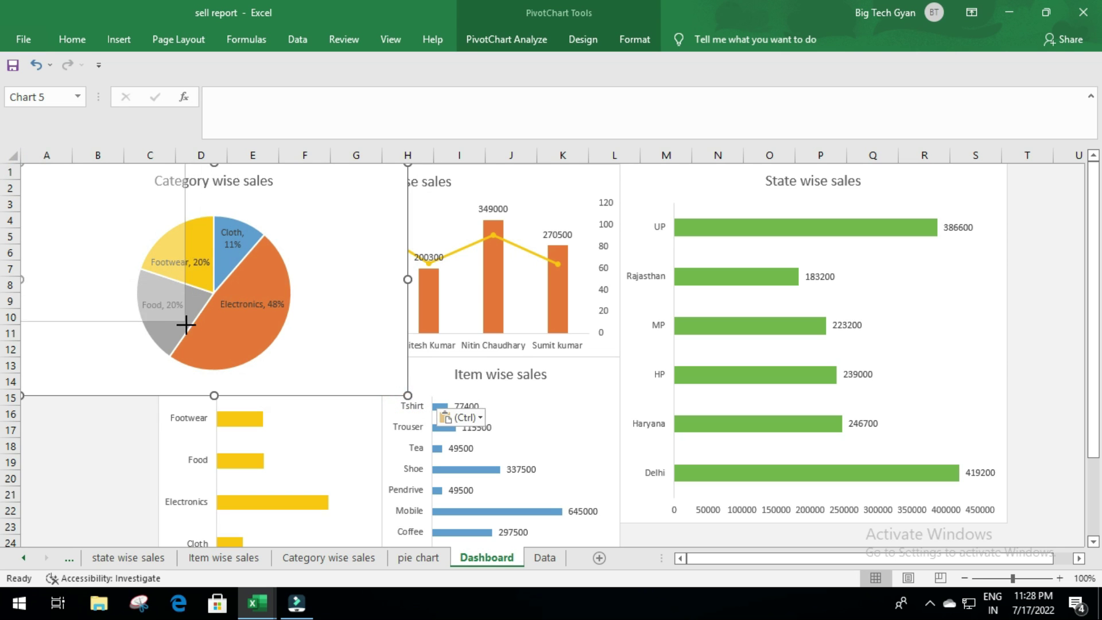
{"action": "left_click_drag", "start_coordinate": [184, 321], "coordinate": [161, 310]}
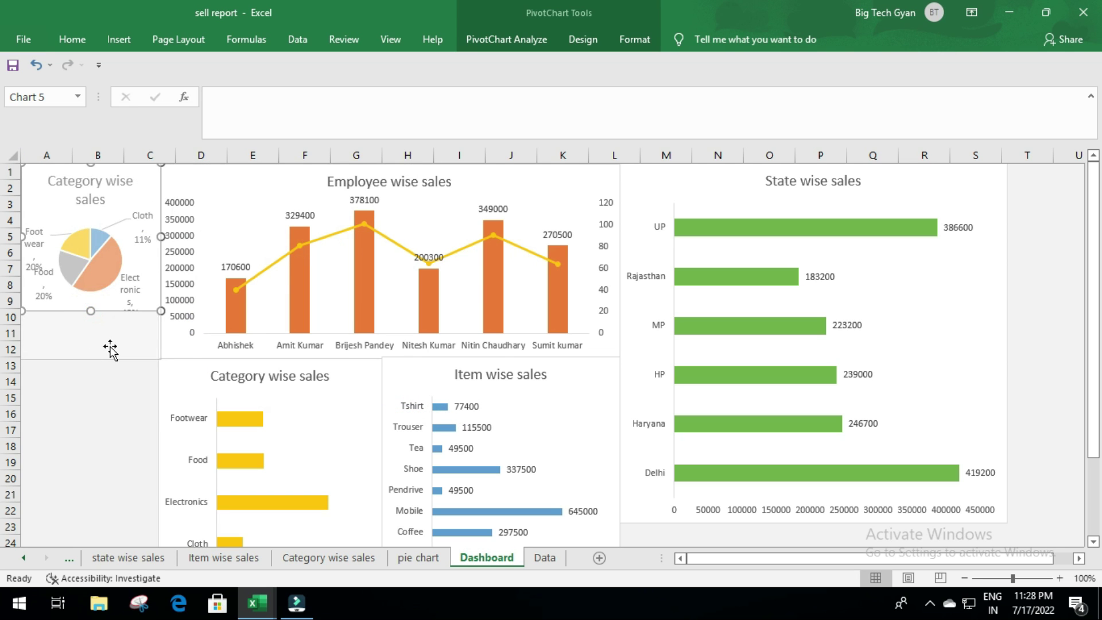
{"action": "left_click_drag", "start_coordinate": [111, 349], "coordinate": [110, 358]}
Shift the Employee, Category, Item and State bar charts right to start at column D
{"action": "left_click", "coordinate": [561, 180]}
{"action": "left_click", "coordinate": [333, 406], "text": "ctrl"}
{"action": "left_click", "coordinate": [525, 405], "text": "ctrl"}
{"action": "left_click", "coordinate": [950, 318], "text": "ctrl"}
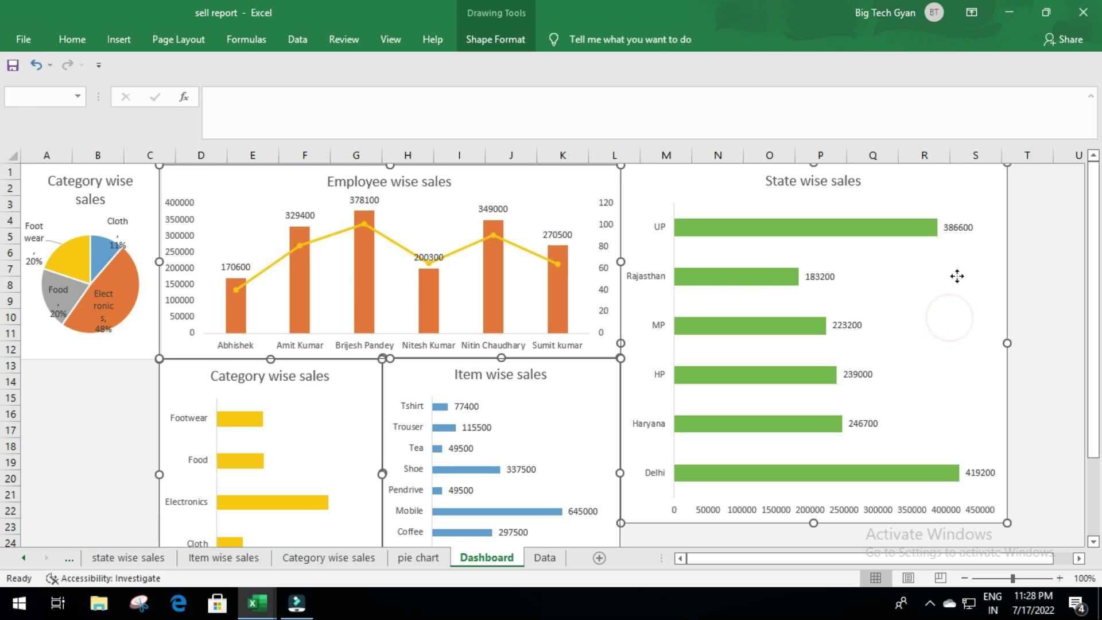
{"action": "left_click_drag", "start_coordinate": [957, 276], "coordinate": [1015, 270]}
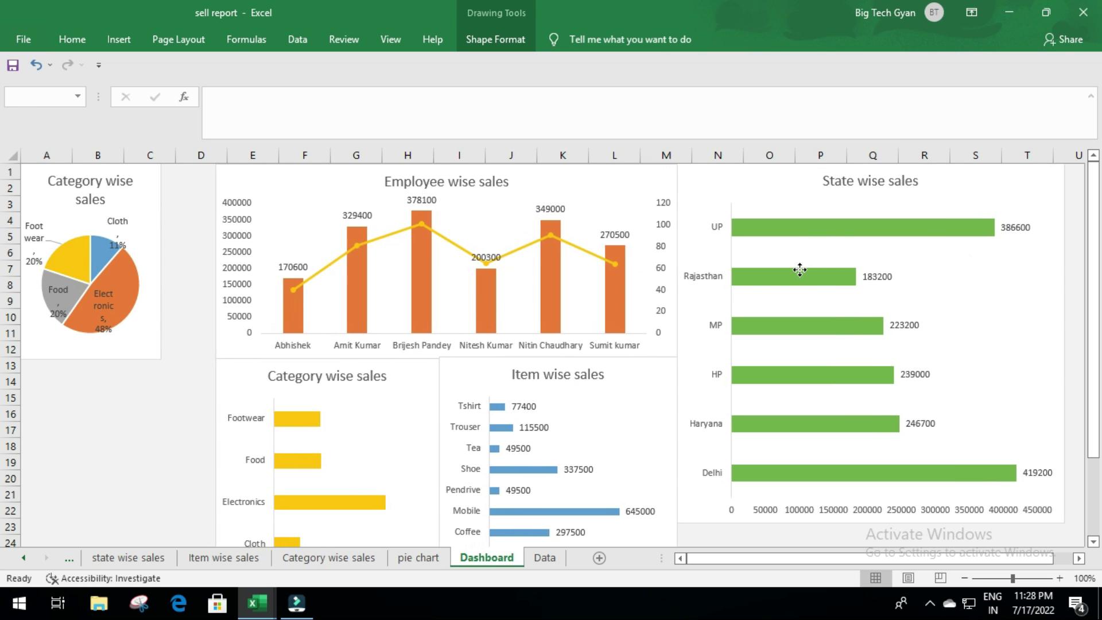
{"action": "left_click_drag", "start_coordinate": [800, 270], "coordinate": [800, 270]}
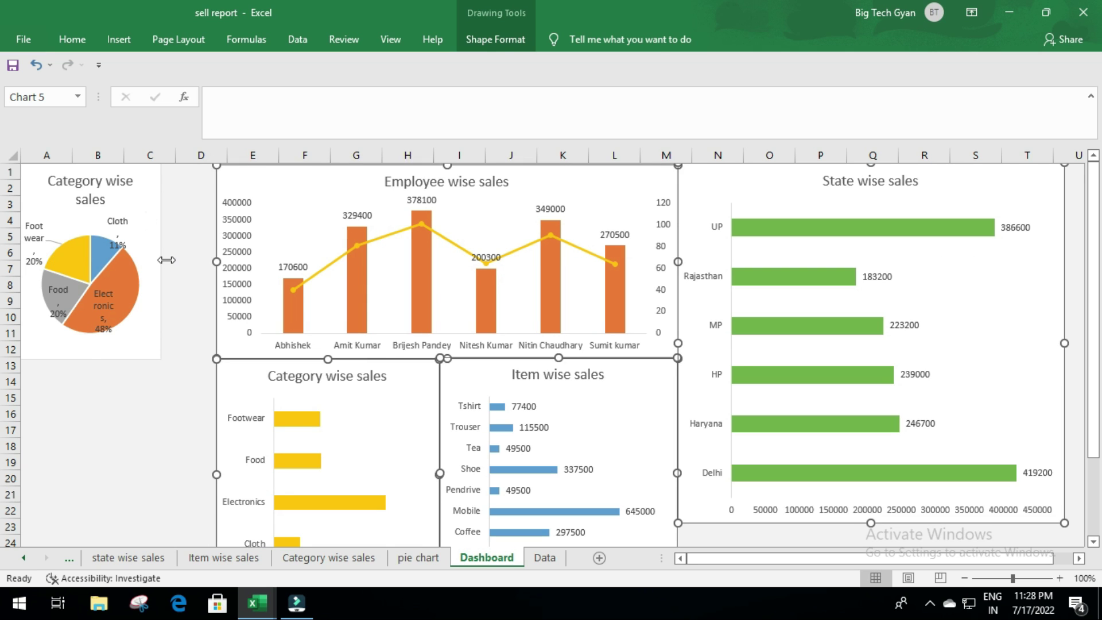
Widen the pie chart to meet the Employee chart and enlarge its plot area
{"action": "left_click", "coordinate": [164, 260]}
{"action": "left_click_drag", "start_coordinate": [161, 260], "coordinate": [216, 264]}
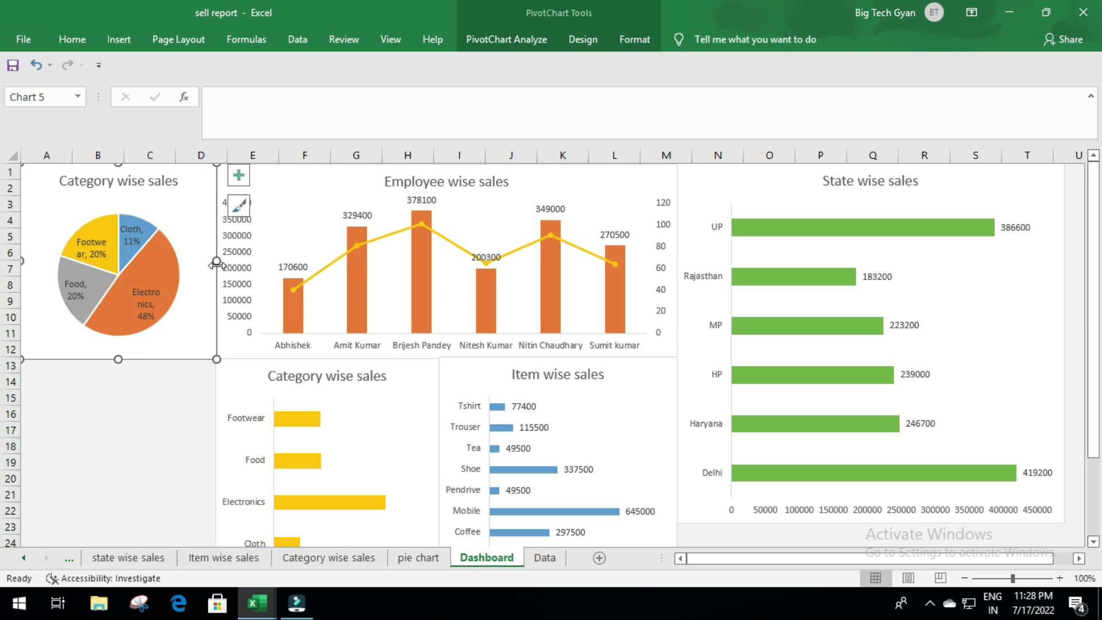
{"action": "left_click", "coordinate": [167, 277]}
{"action": "left_click", "coordinate": [176, 232]}
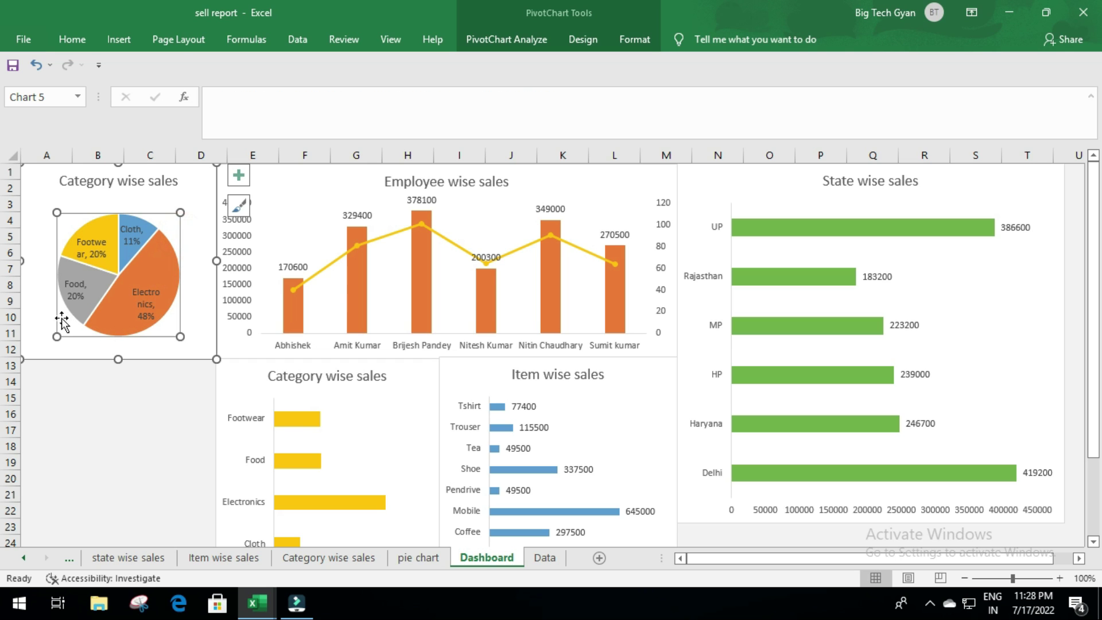
{"action": "left_click_drag", "start_coordinate": [56, 337], "coordinate": [42, 351]}
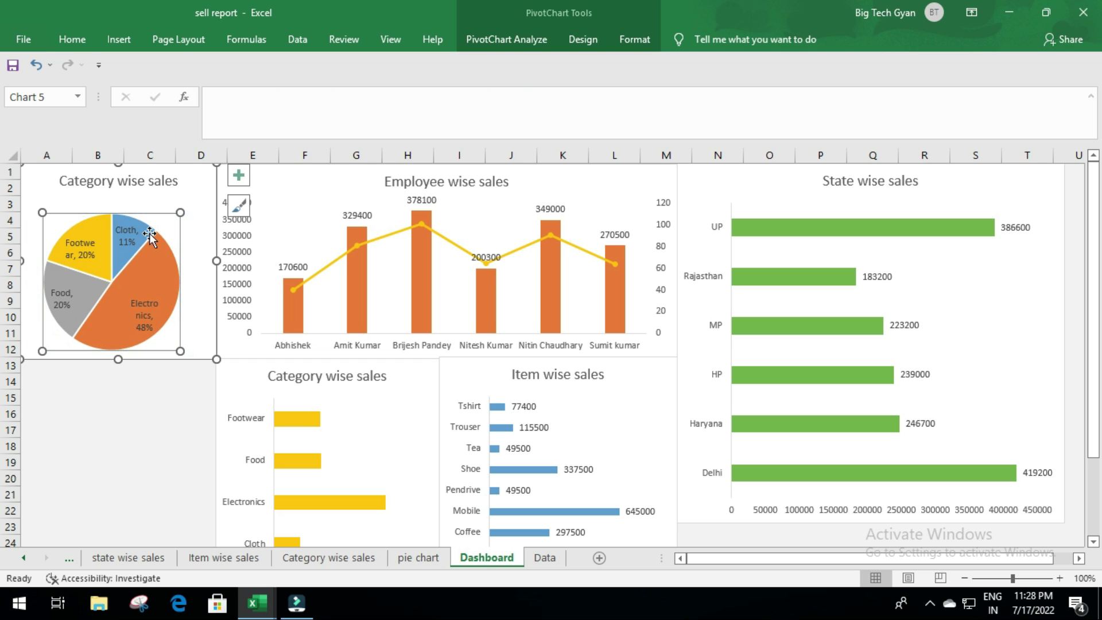
{"action": "left_click_drag", "start_coordinate": [181, 212], "coordinate": [203, 190]}
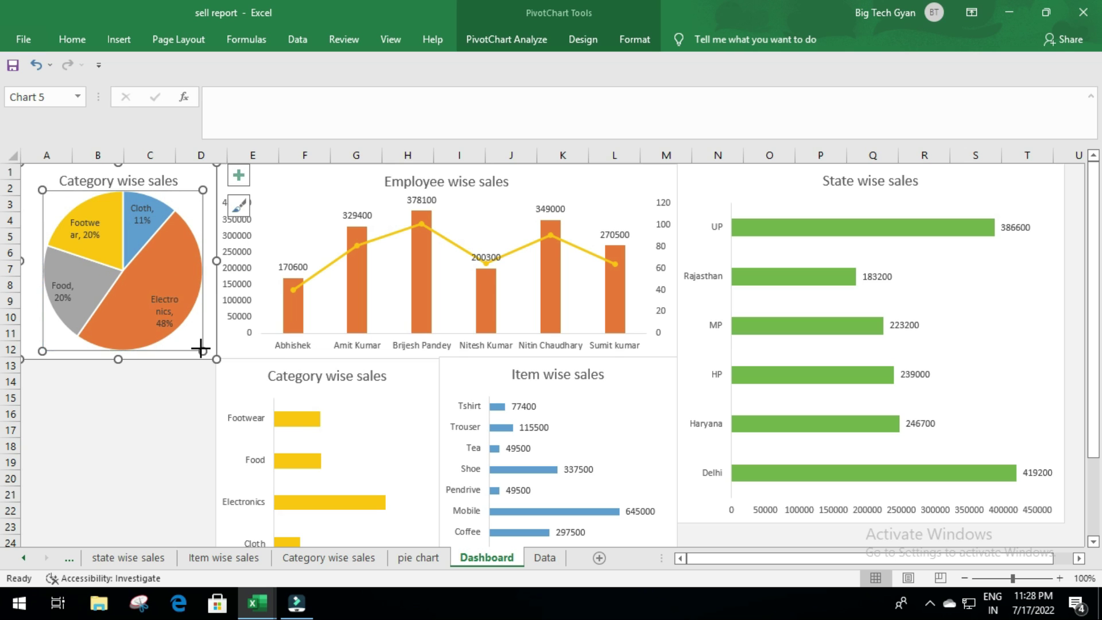
{"action": "left_click_drag", "start_coordinate": [200, 348], "coordinate": [209, 356]}
{"action": "left_click", "coordinate": [131, 396]}
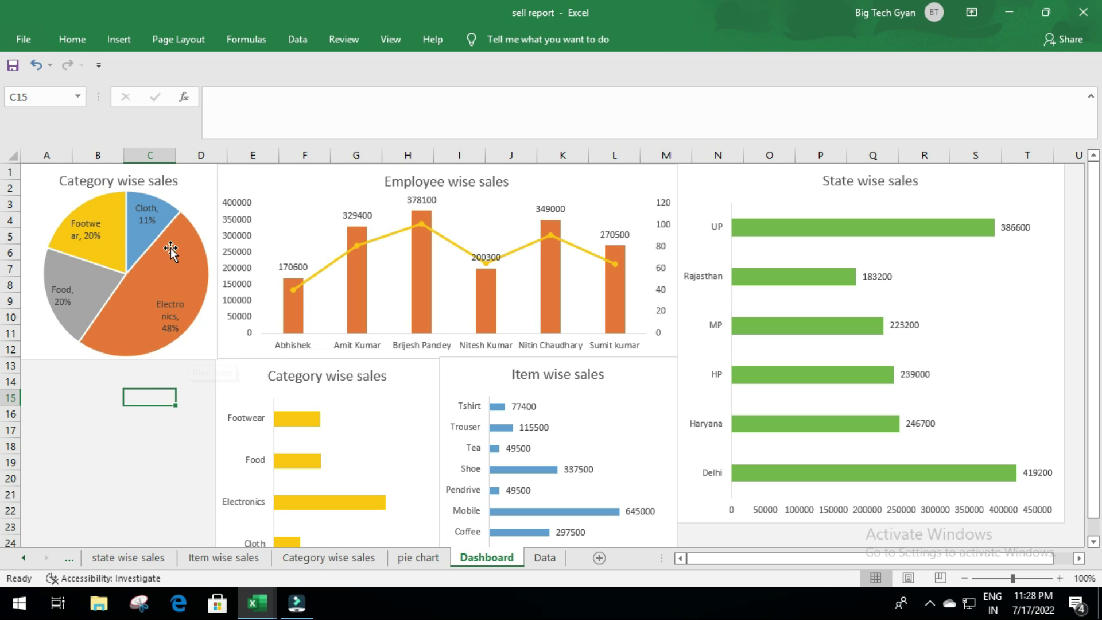
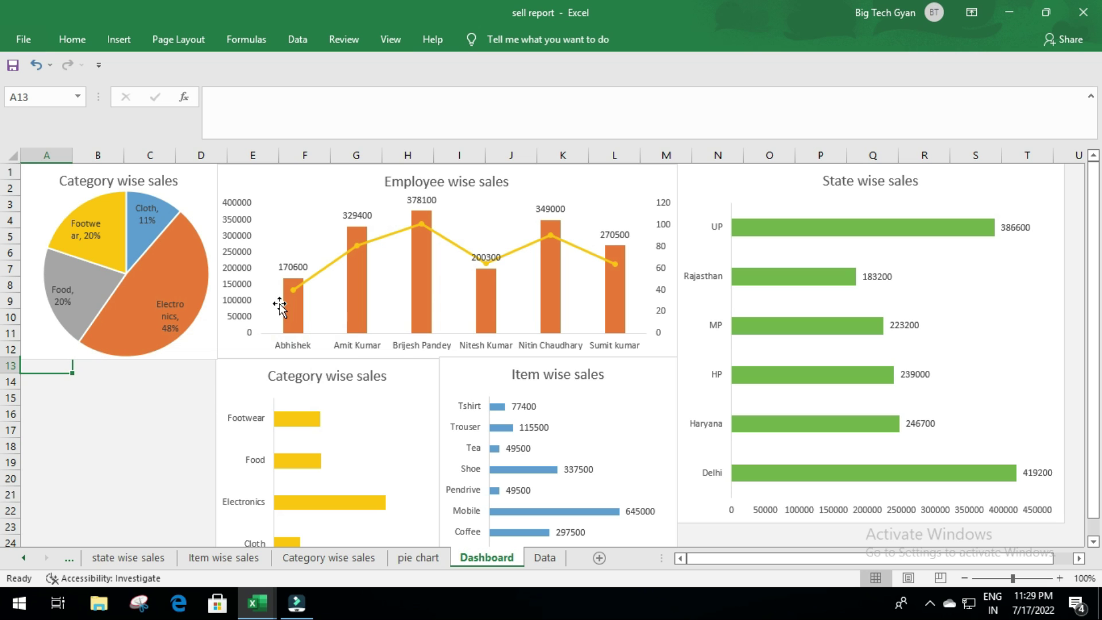
With the Employee wise sales chart selected, insert Year, Month and State slicers
{"action": "left_click", "coordinate": [270, 210]}
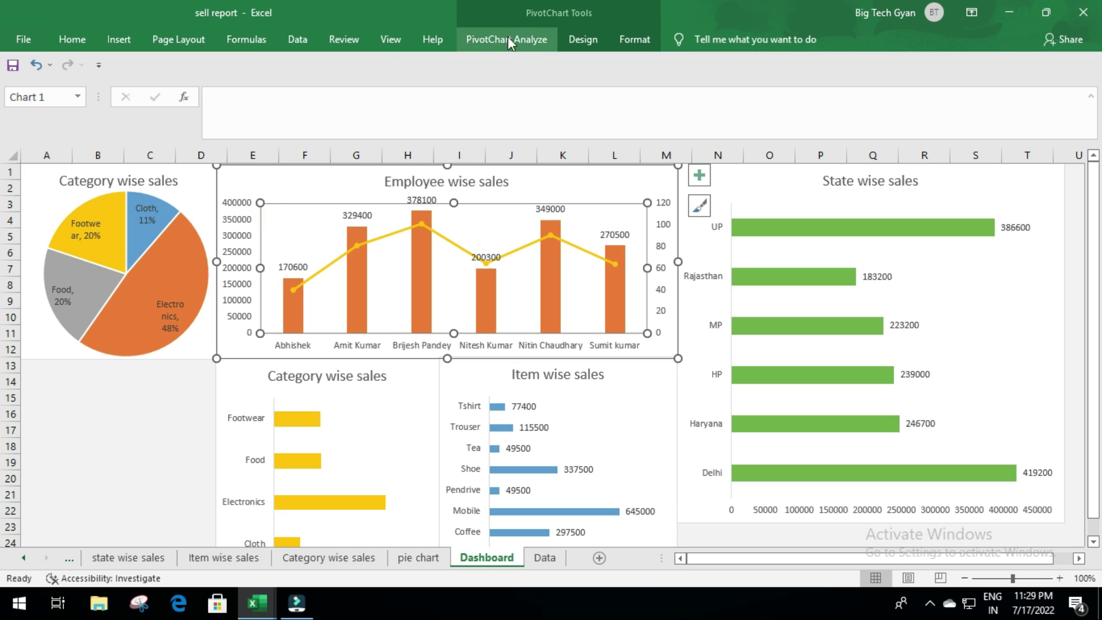
{"action": "left_click", "coordinate": [119, 38]}
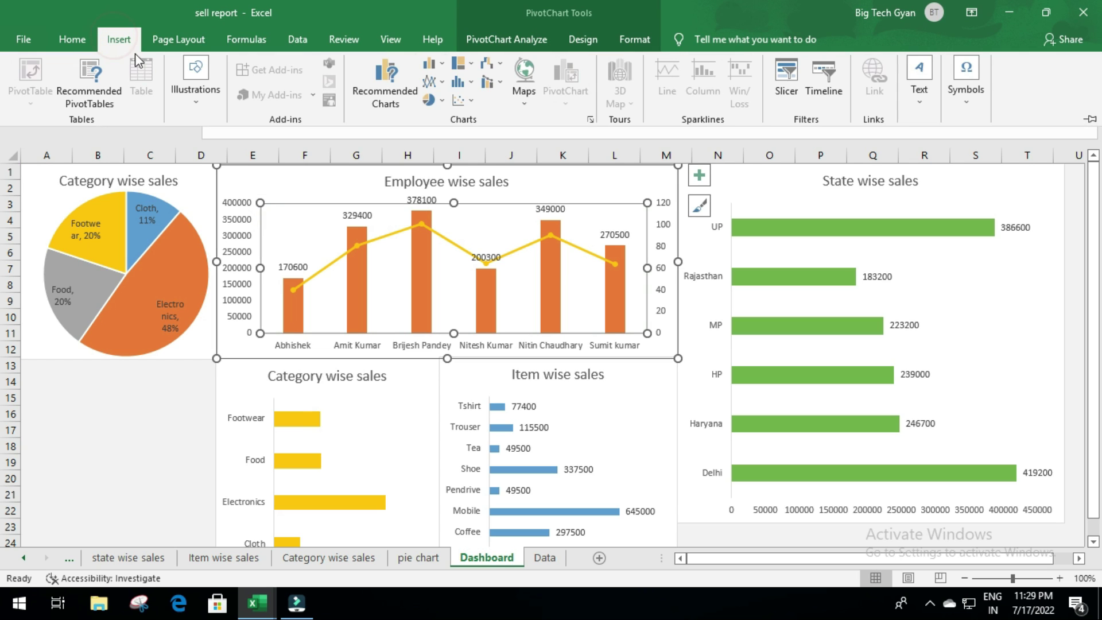
{"action": "left_click", "coordinate": [797, 72]}
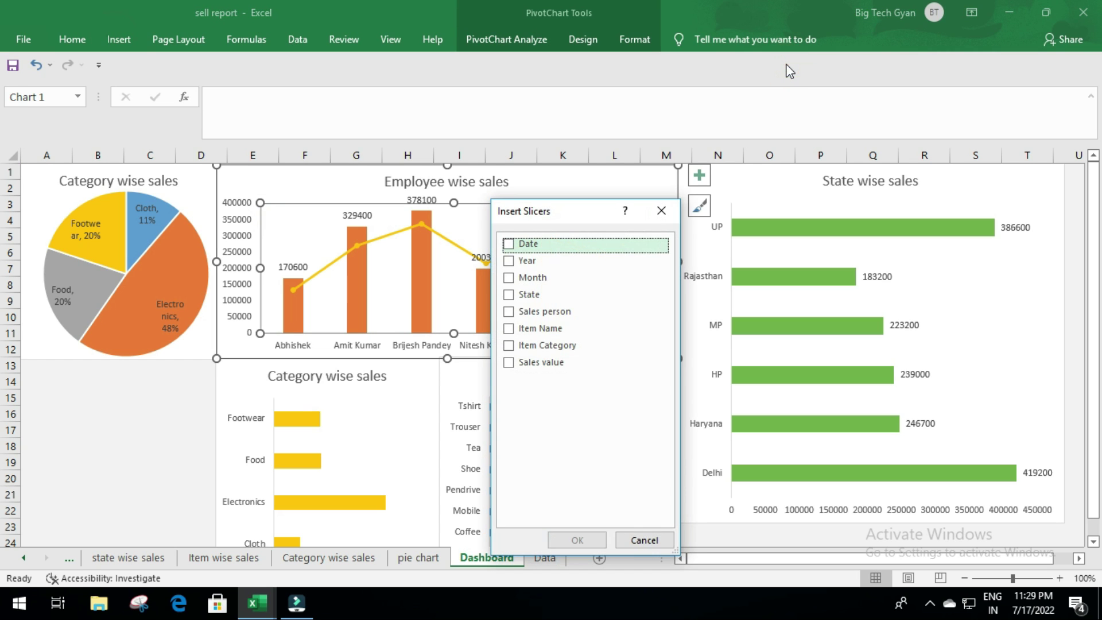
{"action": "left_click", "coordinate": [508, 261]}
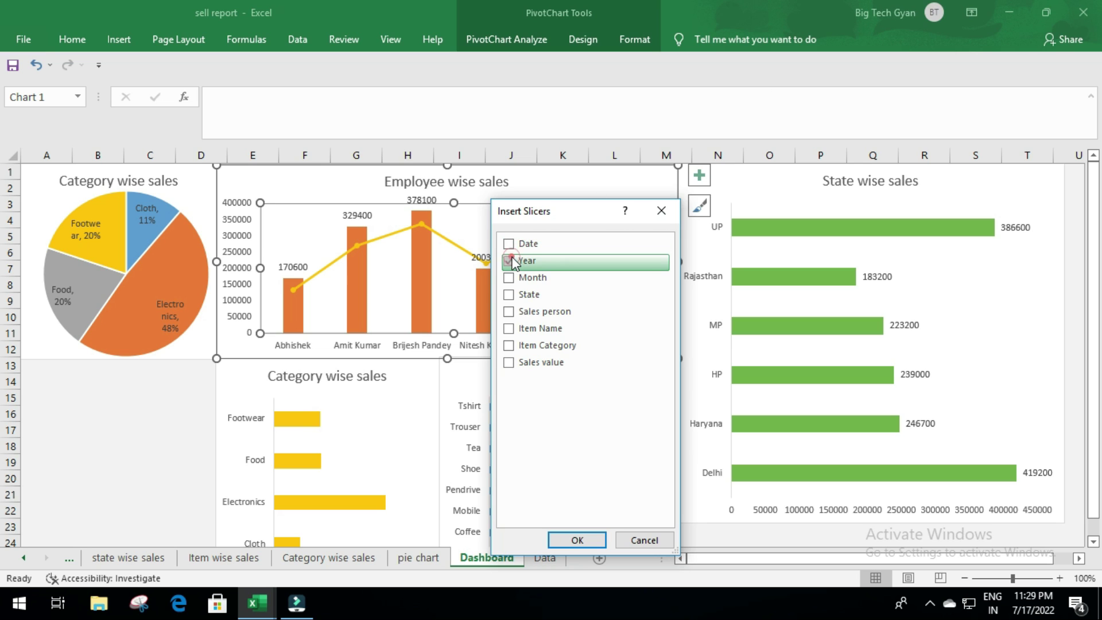
{"action": "left_click", "coordinate": [508, 294]}
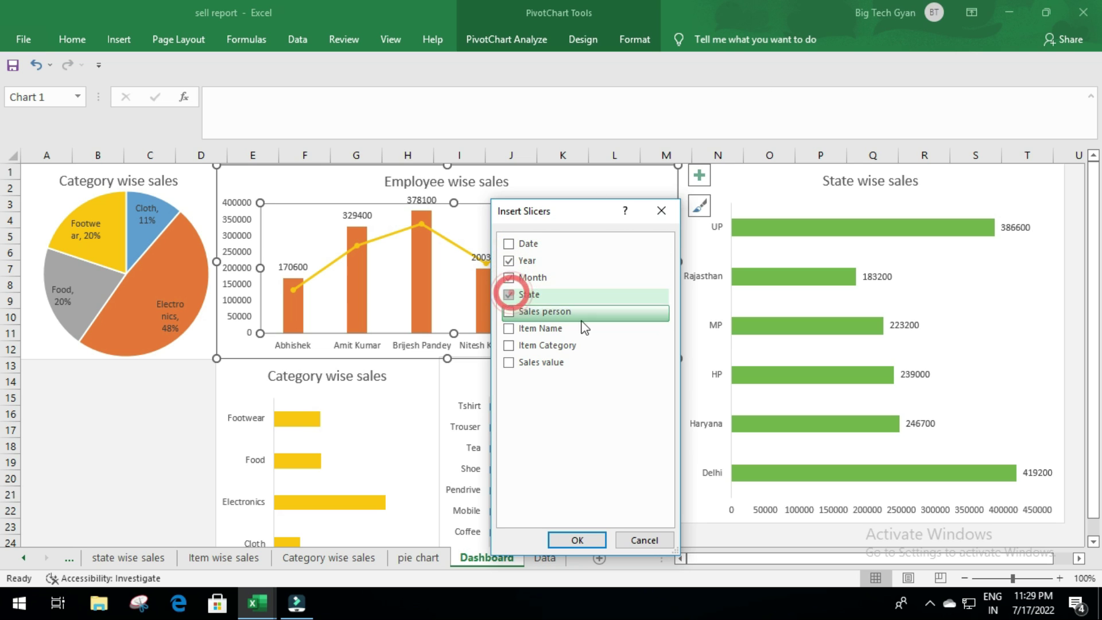
{"action": "left_click", "coordinate": [577, 540]}
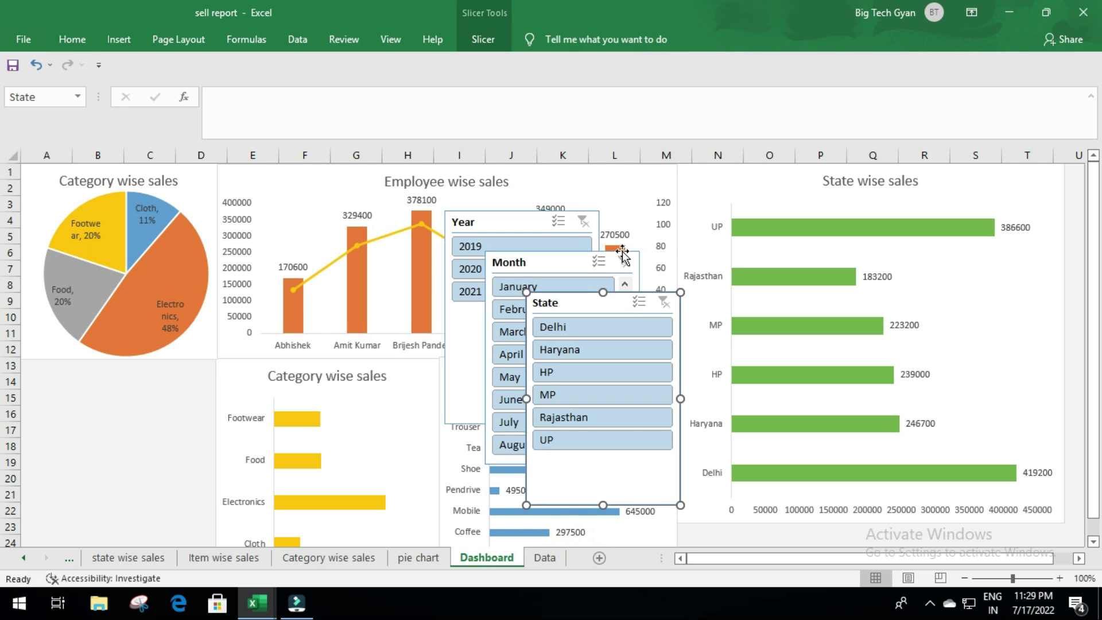
Move the Year slicer below the pie chart, widen it and set it to 3 columns
{"action": "left_click_drag", "start_coordinate": [510, 222], "coordinate": [78, 372]}
{"action": "left_click", "coordinate": [168, 459]}
{"action": "left_click_drag", "start_coordinate": [171, 467], "coordinate": [213, 464]}
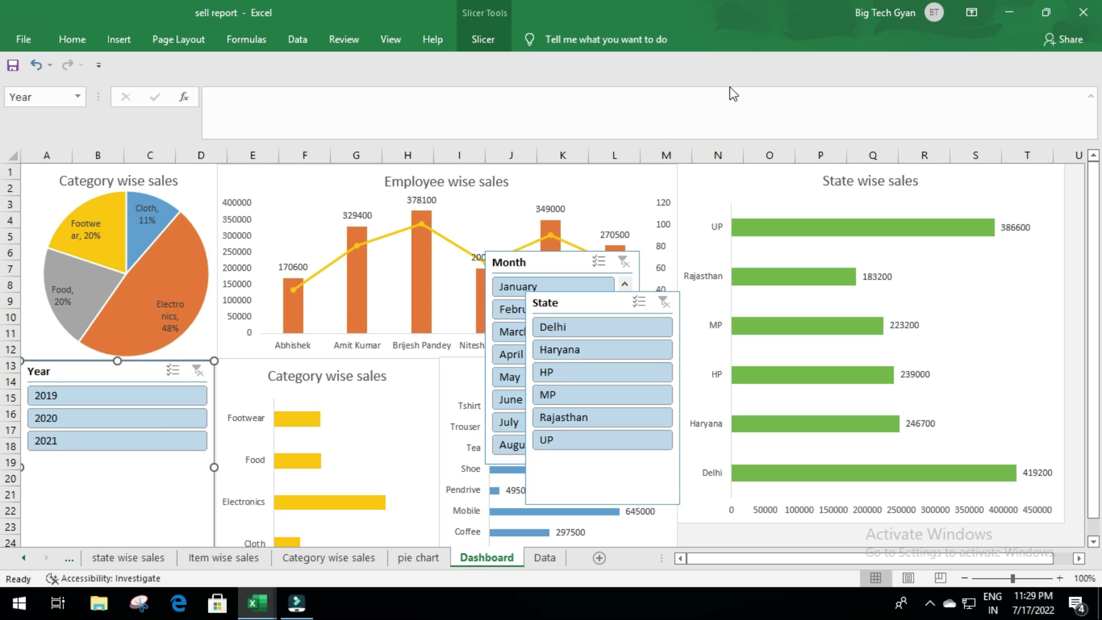
{"action": "left_click", "coordinate": [483, 39]}
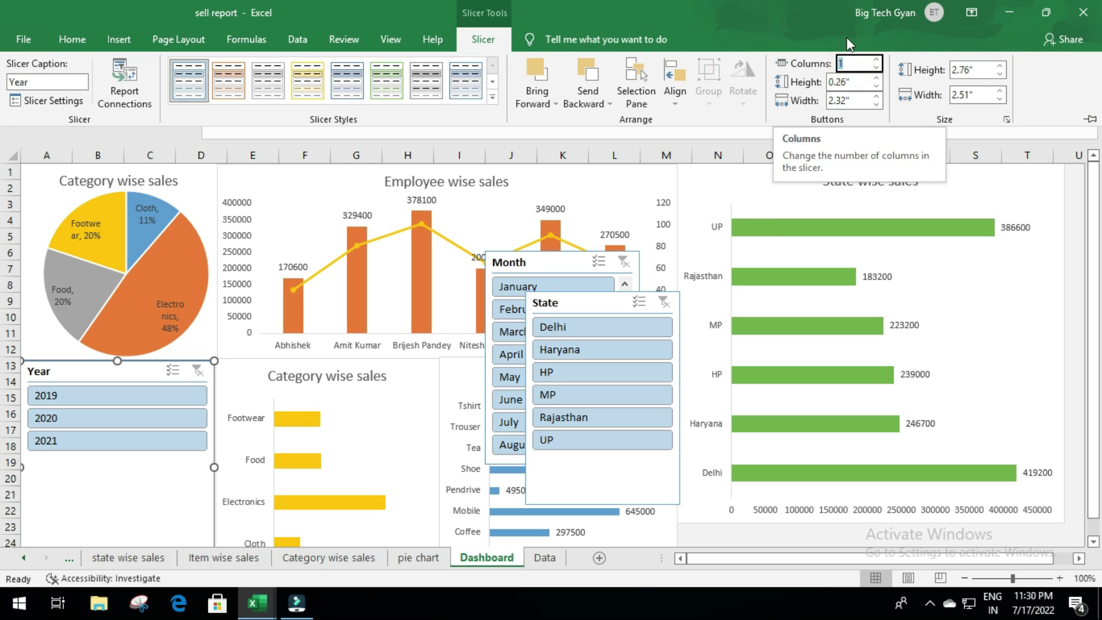
{"action": "type", "text": "3"}
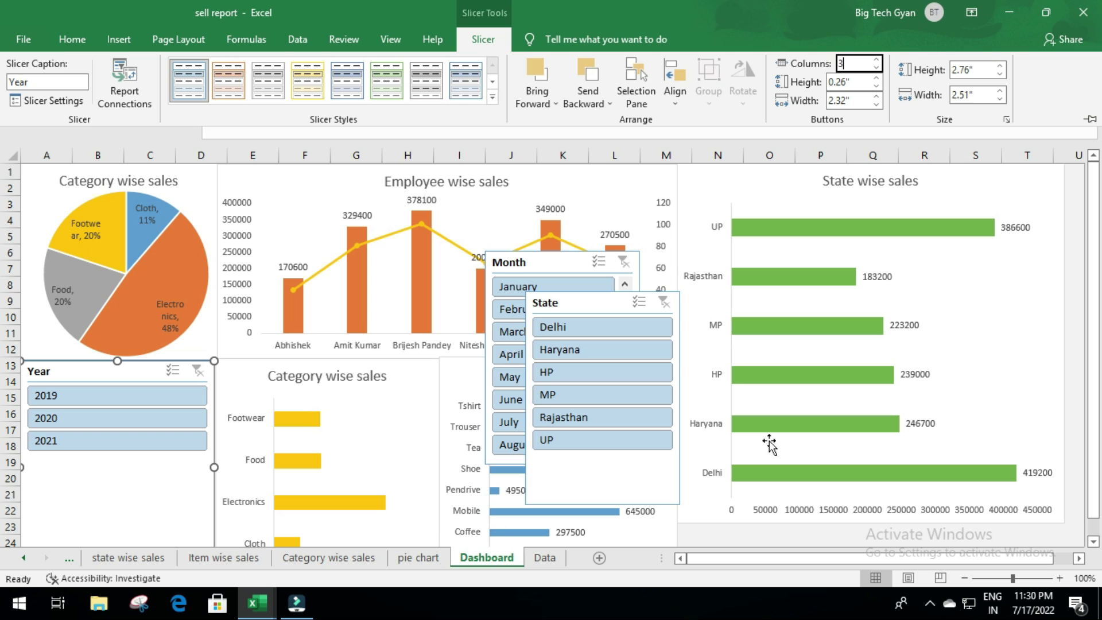
{"action": "left_click", "coordinate": [1078, 276]}
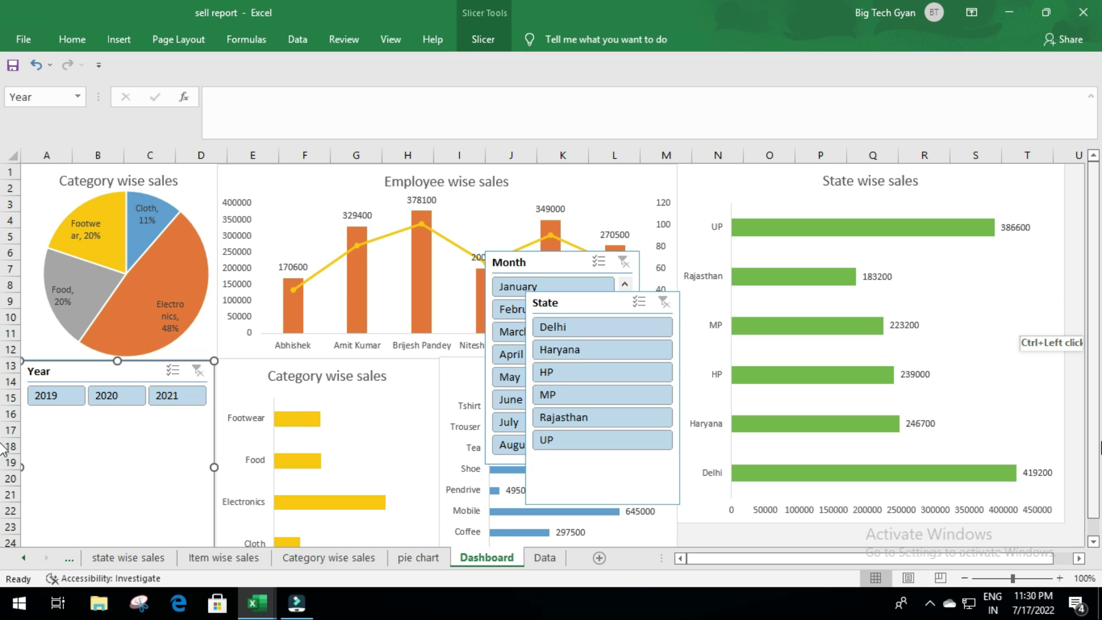
{"action": "left_click_drag", "start_coordinate": [1091, 337], "coordinate": [1091, 344]}
Resize and align the Year slicer into one compact row of 2019, 2020, 2021
{"action": "left_click_drag", "start_coordinate": [116, 345], "coordinate": [116, 405]}
{"action": "left_click_drag", "start_coordinate": [118, 475], "coordinate": [119, 414]}
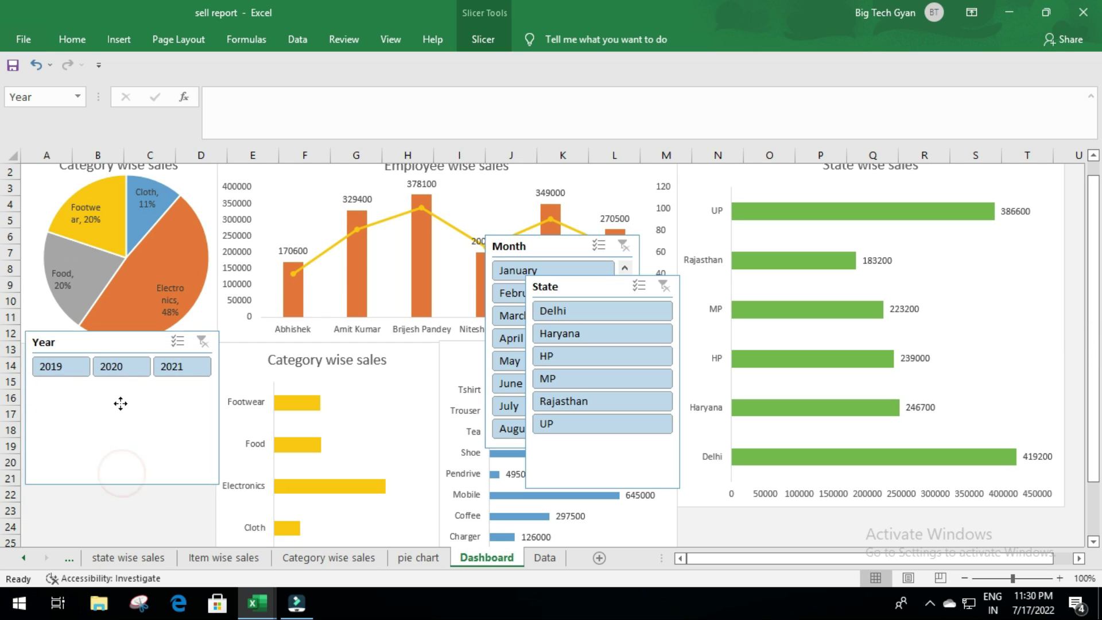
{"action": "left_click", "coordinate": [114, 446]}
{"action": "left_click_drag", "start_coordinate": [117, 497], "coordinate": [119, 394]}
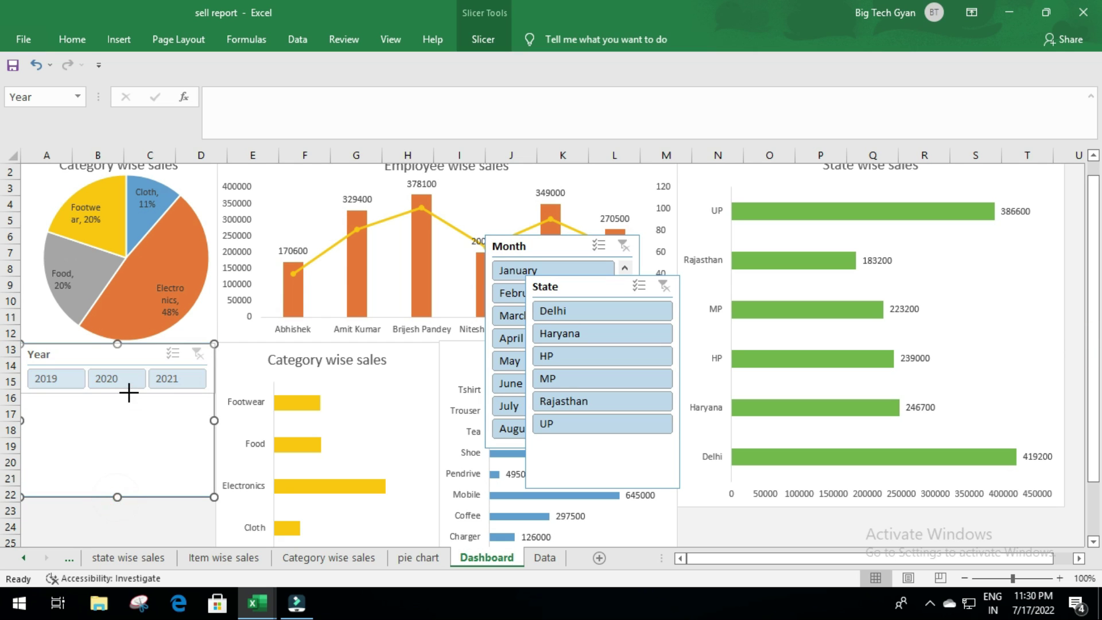
{"action": "left_click", "coordinate": [181, 417]}
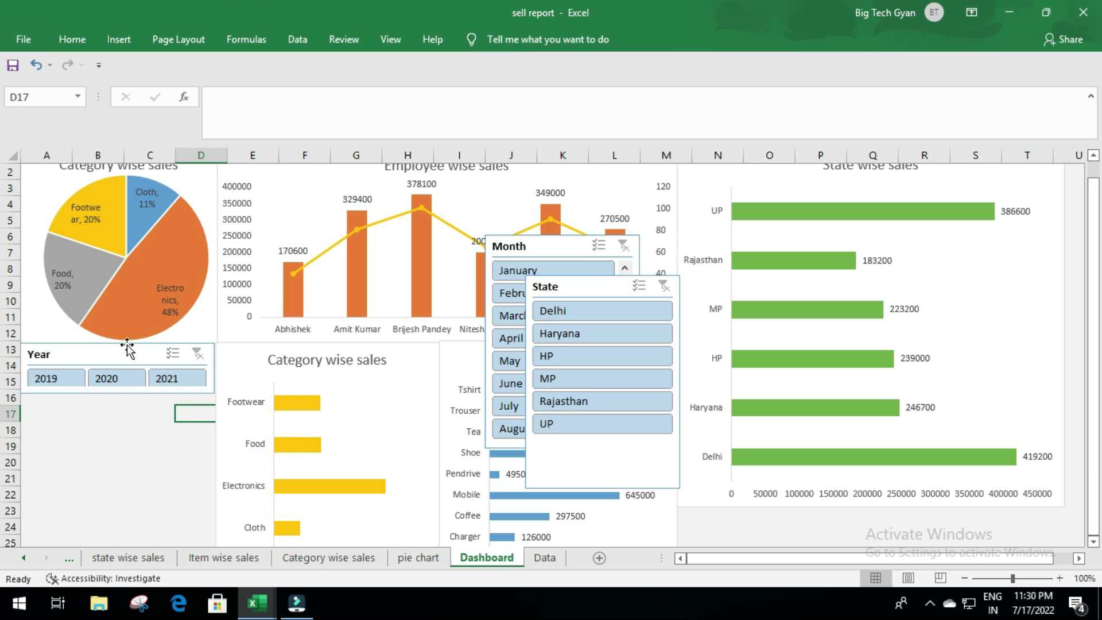
{"action": "left_click_drag", "start_coordinate": [113, 348], "coordinate": [116, 350]}
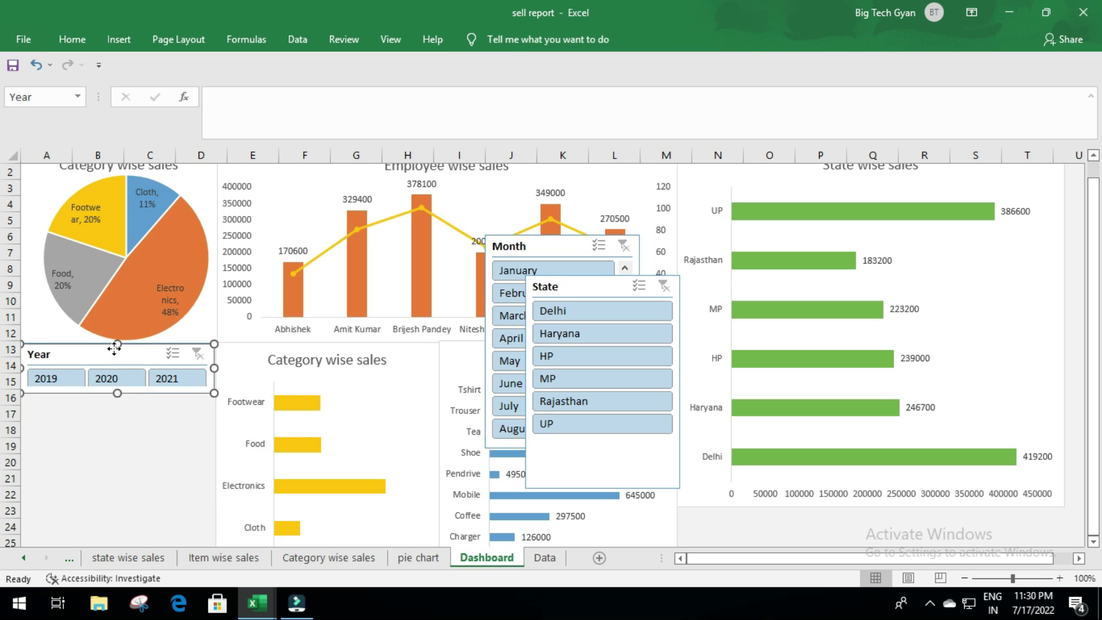
{"action": "left_click", "coordinate": [102, 446]}
{"action": "left_click_drag", "start_coordinate": [81, 357], "coordinate": [77, 356]}
{"action": "left_click_drag", "start_coordinate": [221, 369], "coordinate": [223, 369]}
{"action": "left_click", "coordinate": [167, 443]}
{"action": "left_click", "coordinate": [89, 354]}
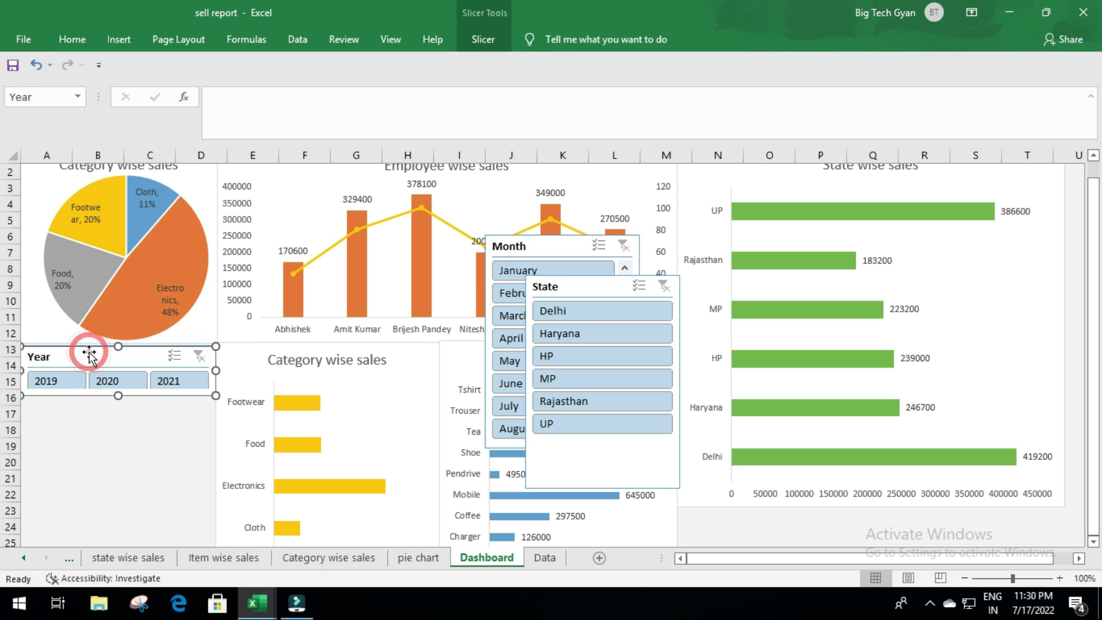
Apply the orange slicer style to the Year slicer
{"action": "left_click", "coordinate": [483, 39]}
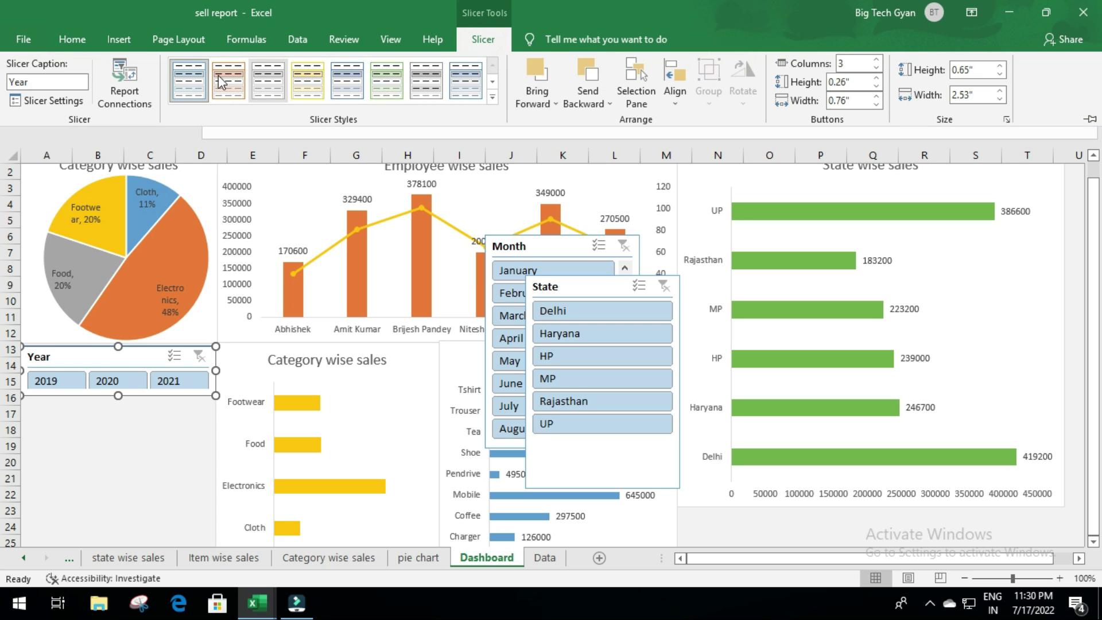
{"action": "left_click", "coordinate": [231, 81]}
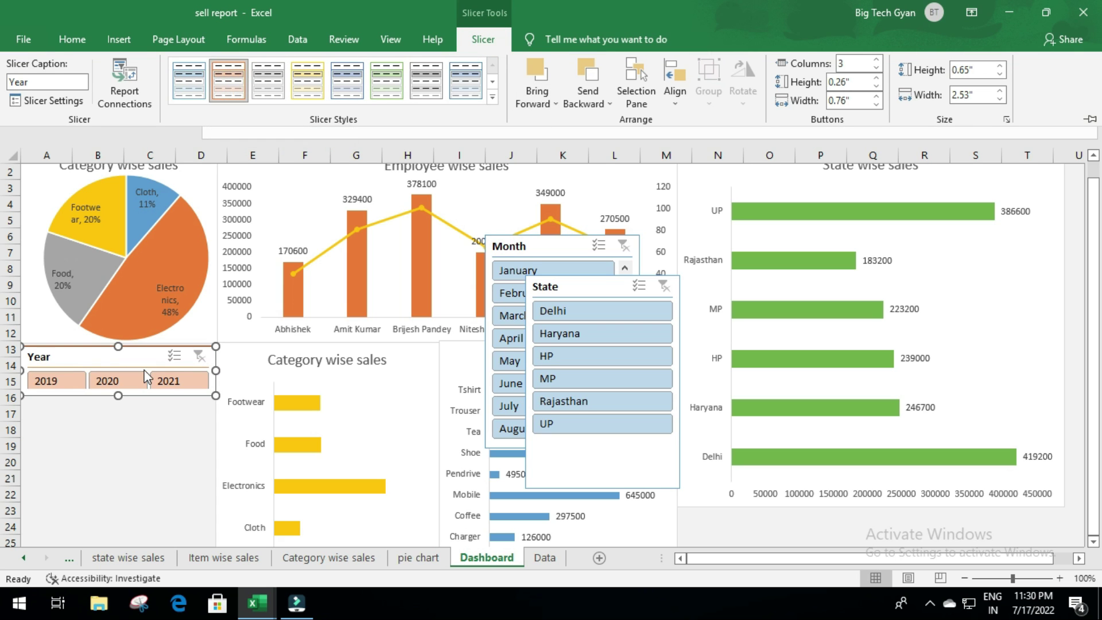
{"action": "left_click", "coordinate": [124, 450]}
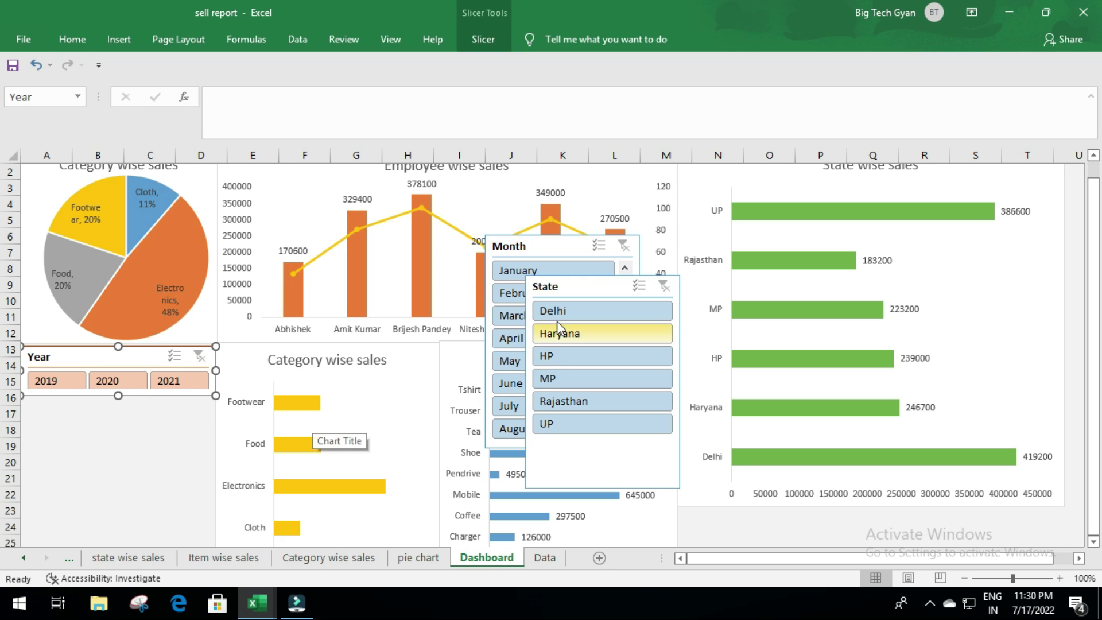
Place the Month slicer under the Year slicer in four columns, widened to show month names
{"action": "left_click_drag", "start_coordinate": [550, 246], "coordinate": [38, 417]}
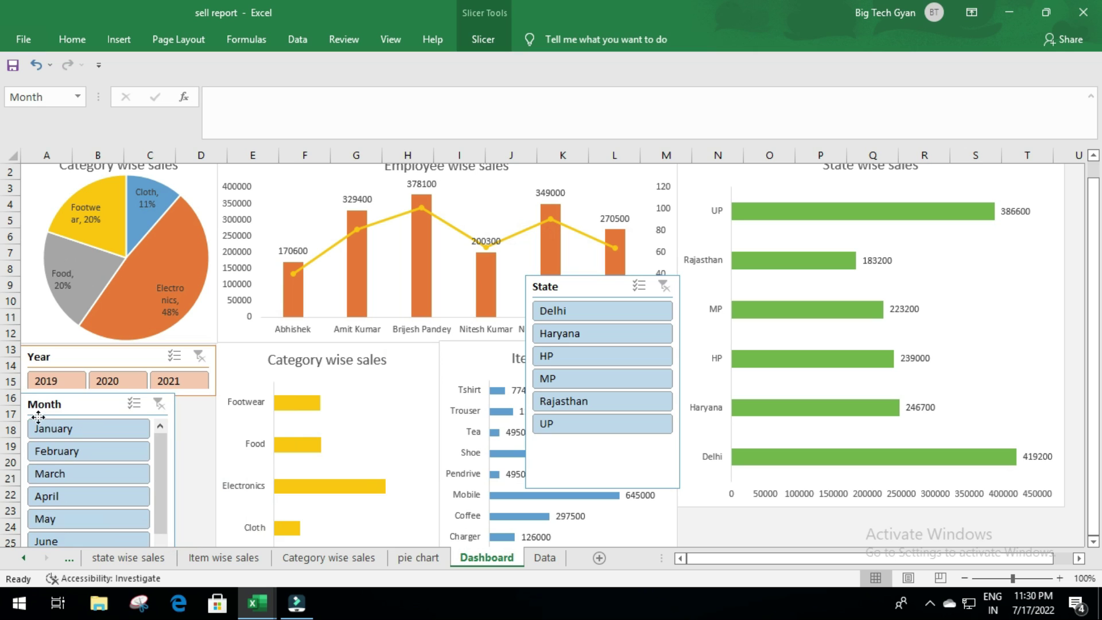
{"action": "left_click_drag", "start_coordinate": [38, 418], "coordinate": [38, 419]}
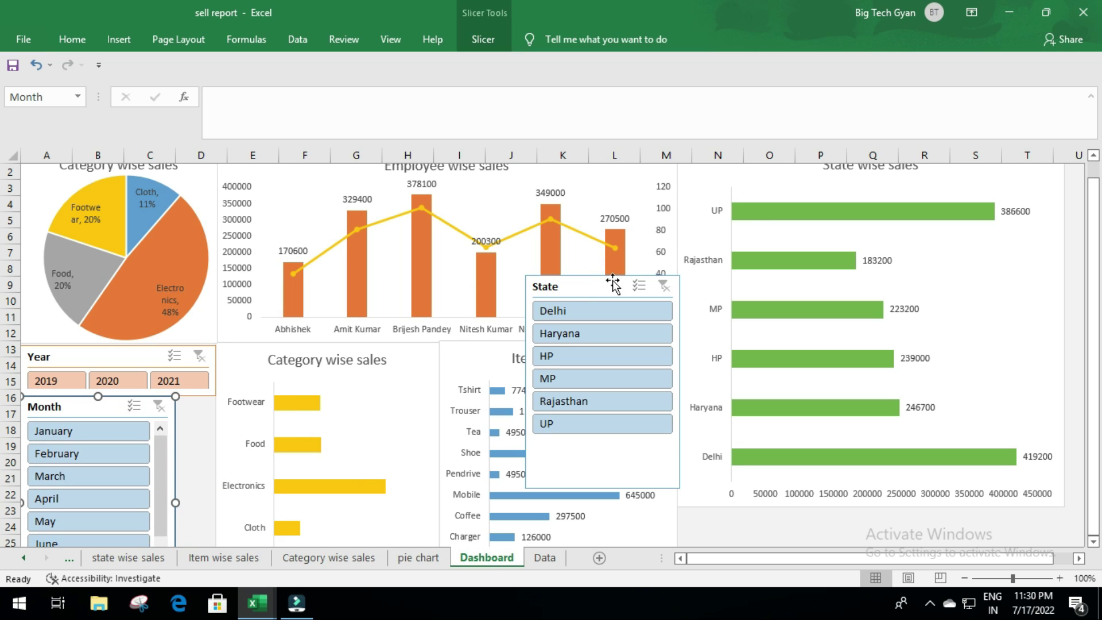
{"action": "left_click", "coordinate": [484, 35]}
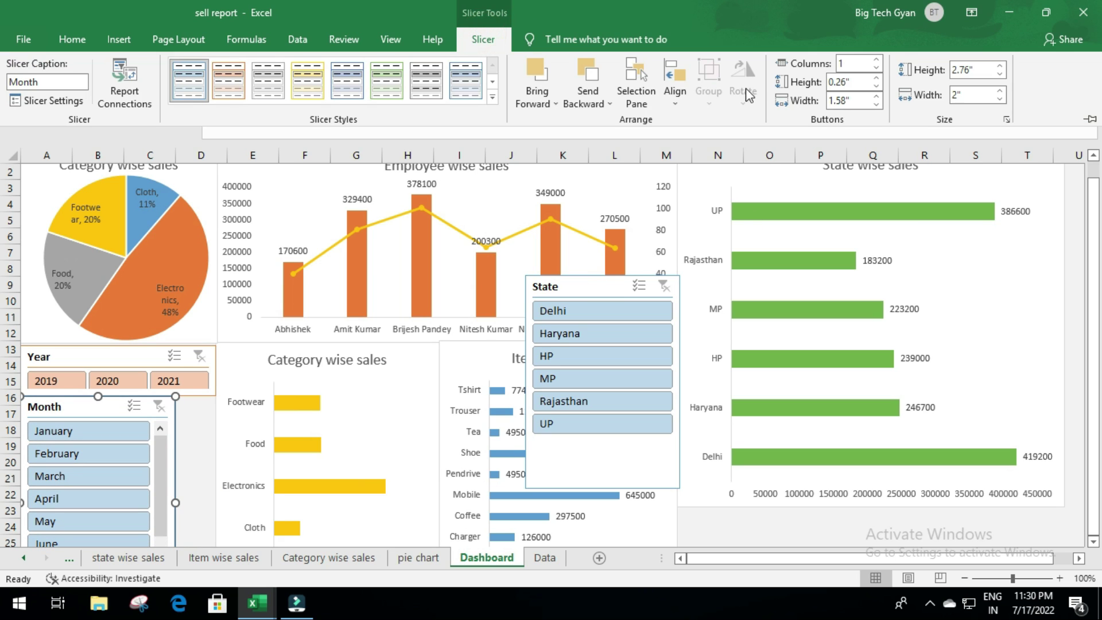
{"action": "left_click", "coordinate": [847, 62]}
{"action": "left_click", "coordinate": [1076, 274]}
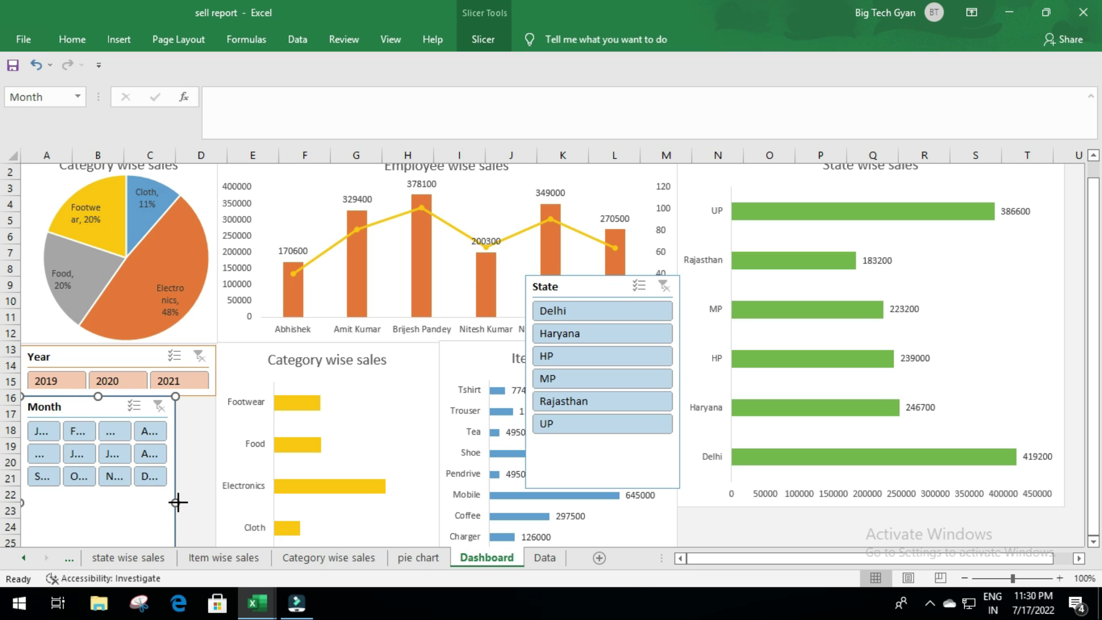
{"action": "left_click_drag", "start_coordinate": [175, 503], "coordinate": [214, 503]}
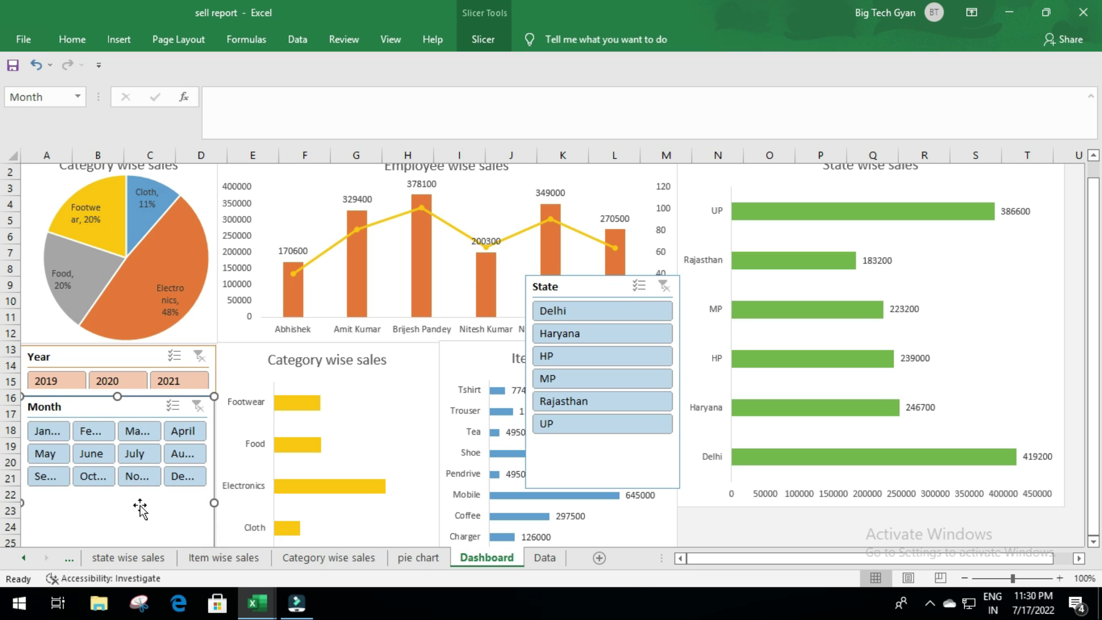
{"action": "left_click_drag", "start_coordinate": [140, 508], "coordinate": [148, 345]}
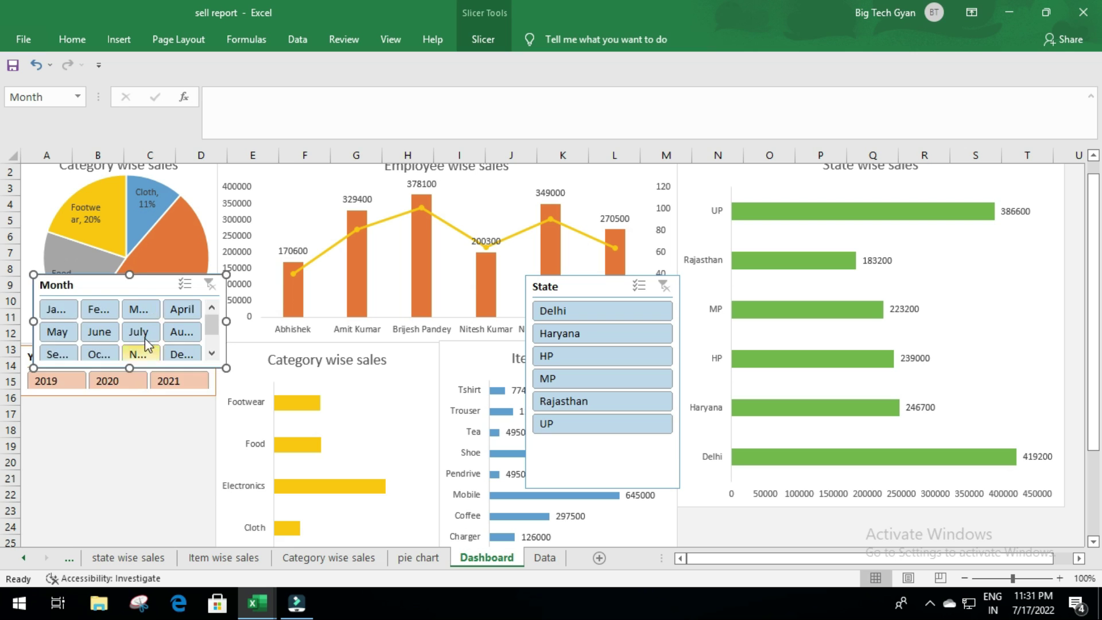
{"action": "left_click_drag", "start_coordinate": [144, 297], "coordinate": [133, 405]}
{"action": "left_click_drag", "start_coordinate": [131, 420], "coordinate": [131, 406]}
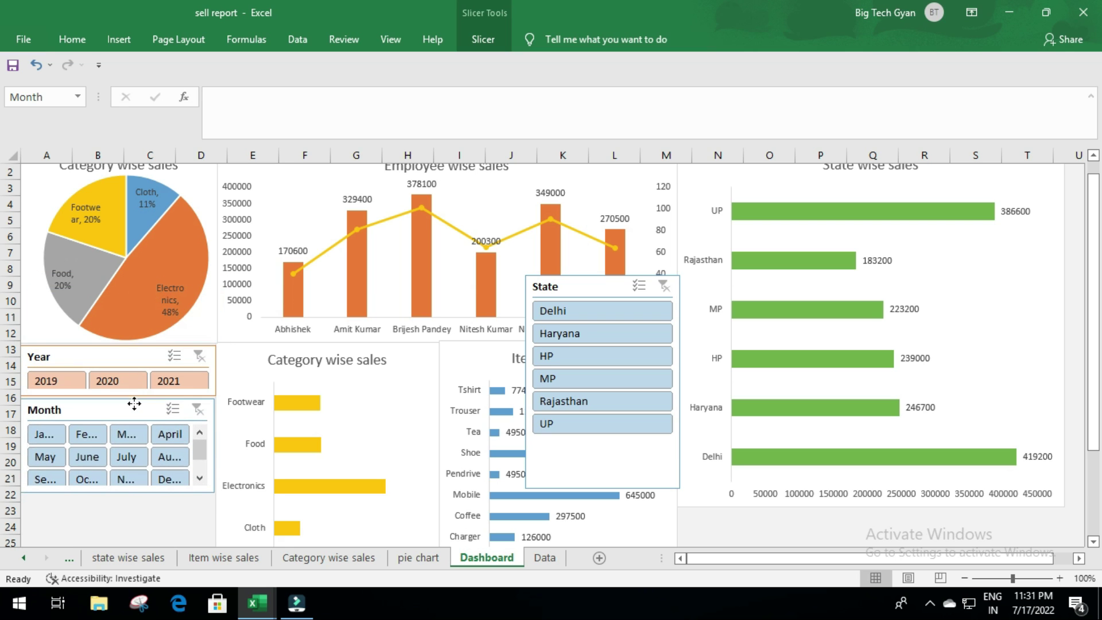
Give the Month slicer the green light slicer style
{"action": "left_click", "coordinate": [475, 38]}
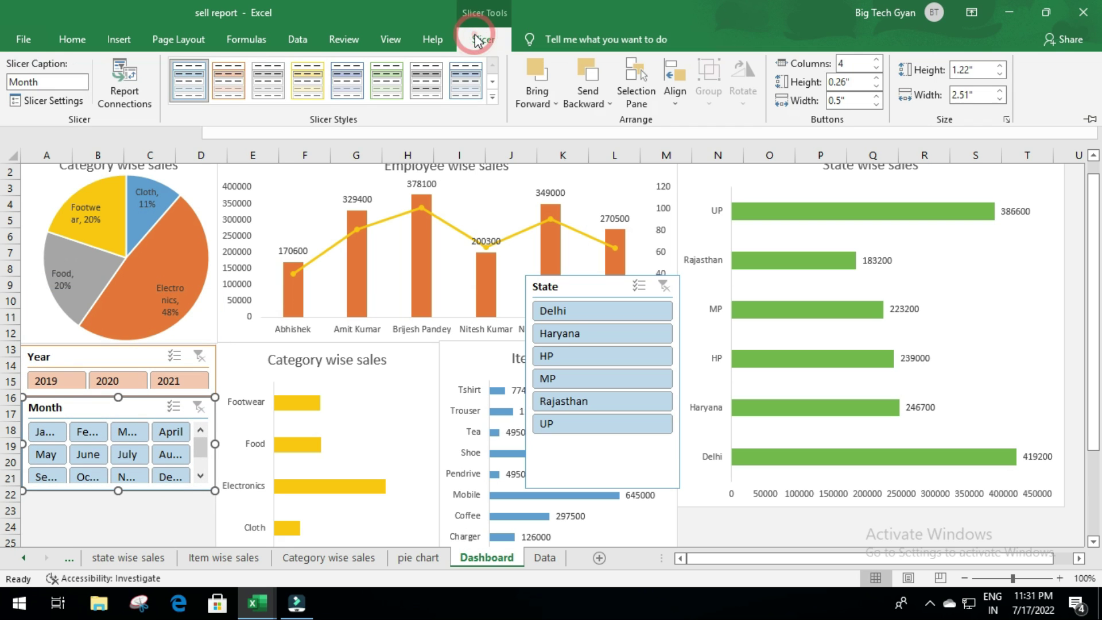
{"action": "left_click", "coordinate": [497, 101]}
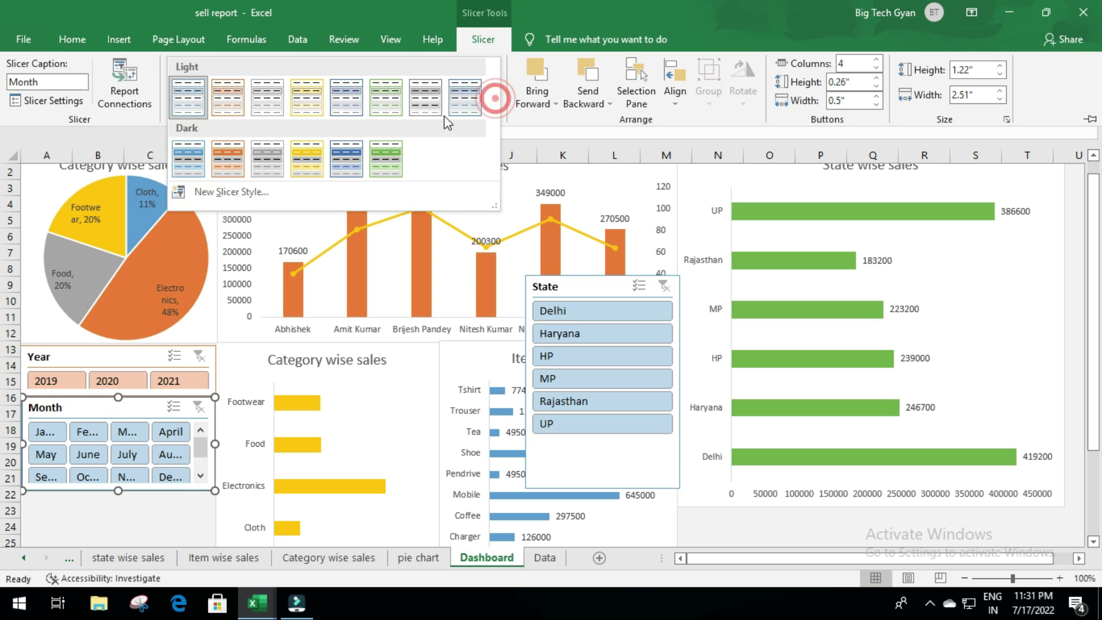
{"action": "left_click", "coordinate": [387, 150]}
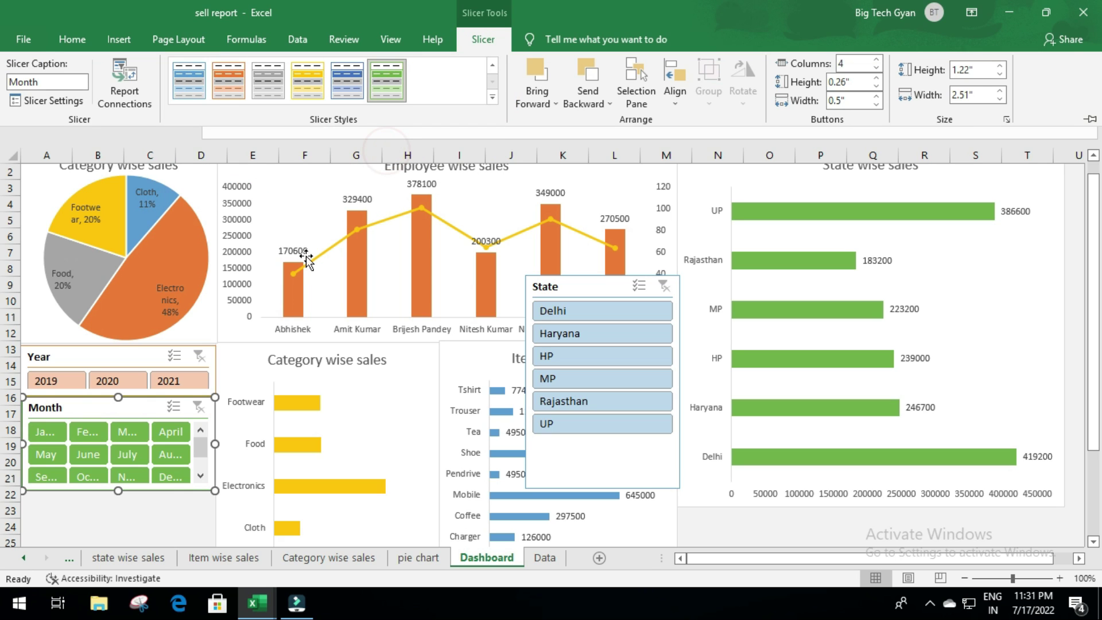
{"action": "left_click", "coordinate": [144, 508]}
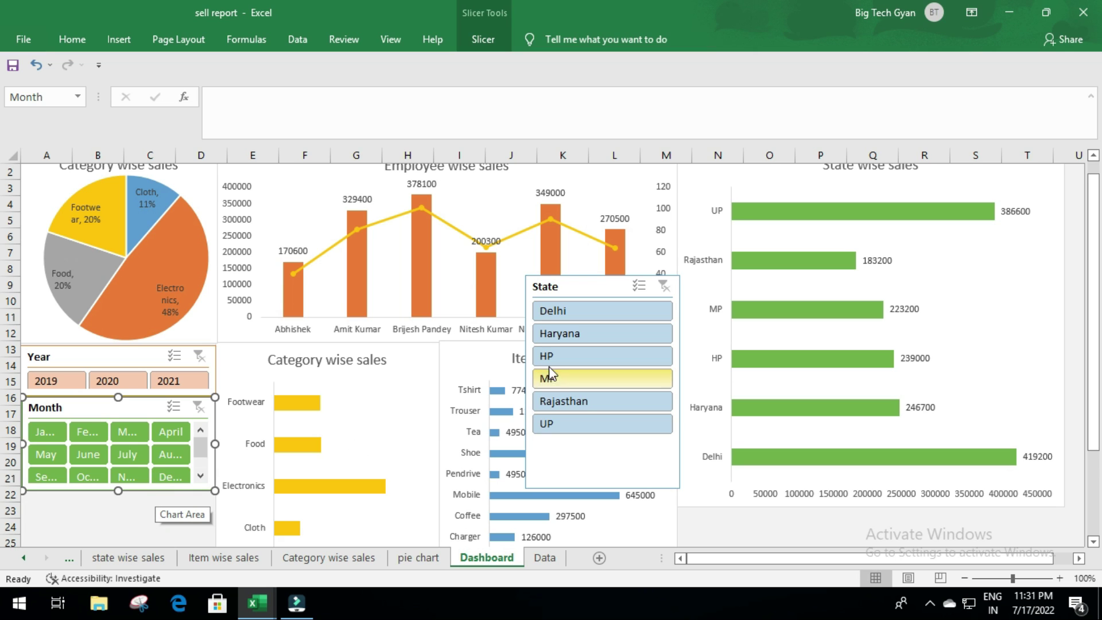
Move the State slicer left, shorten it and set it to 2 columns
{"action": "left_click_drag", "start_coordinate": [584, 287], "coordinate": [375, 271]}
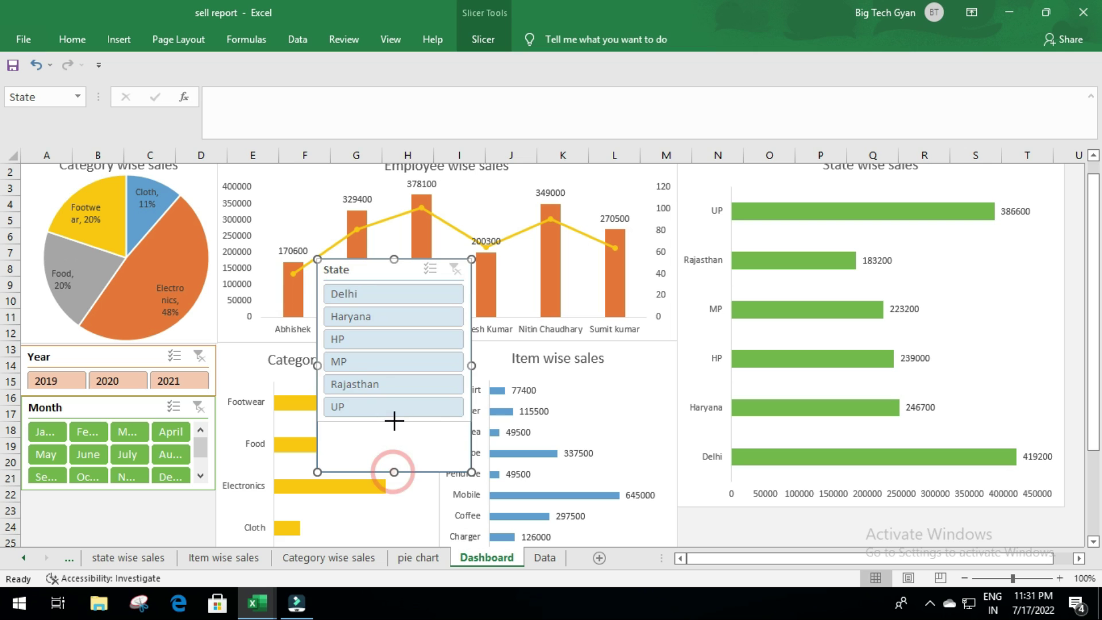
{"action": "left_click_drag", "start_coordinate": [394, 472], "coordinate": [394, 422]}
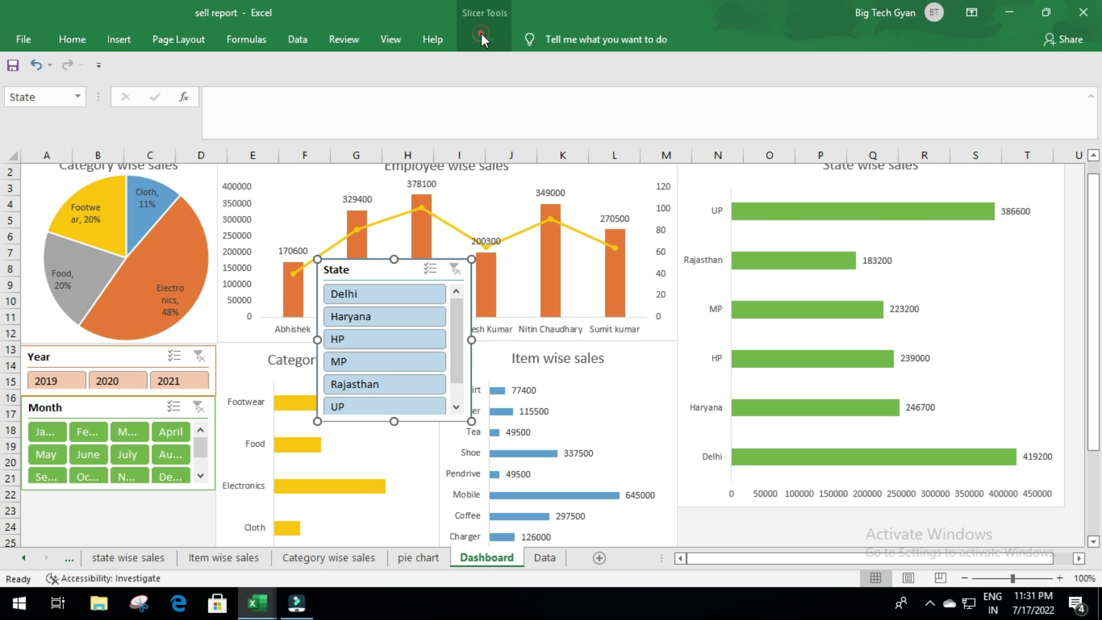
{"action": "left_click", "coordinate": [482, 36]}
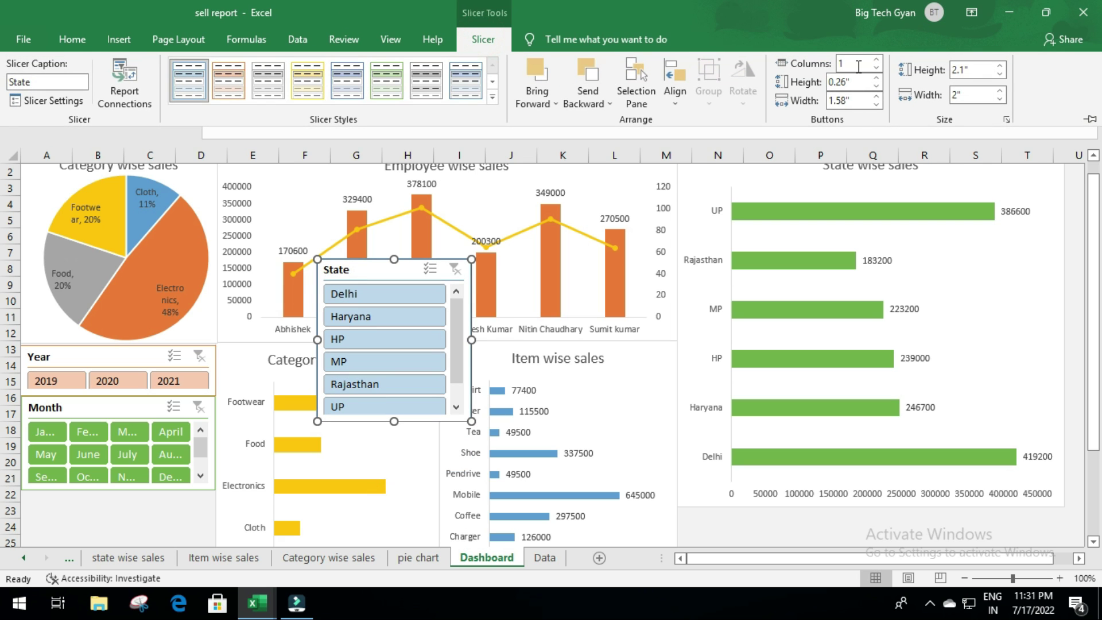
{"action": "left_click", "coordinate": [859, 66]}
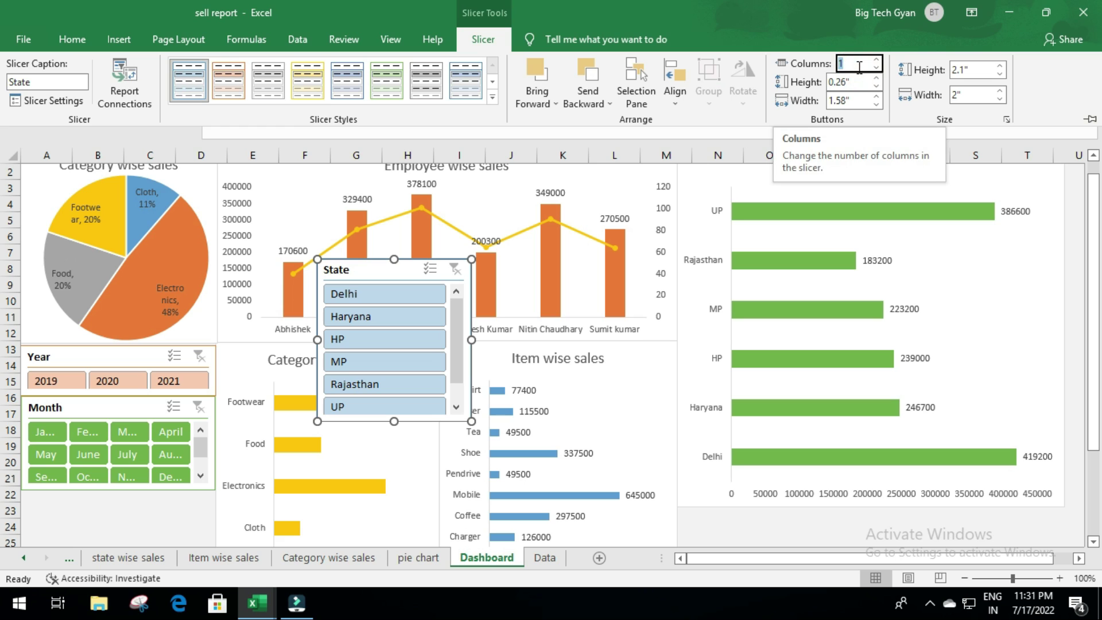
{"action": "type", "text": "2"}
{"action": "left_click", "coordinate": [366, 299]}
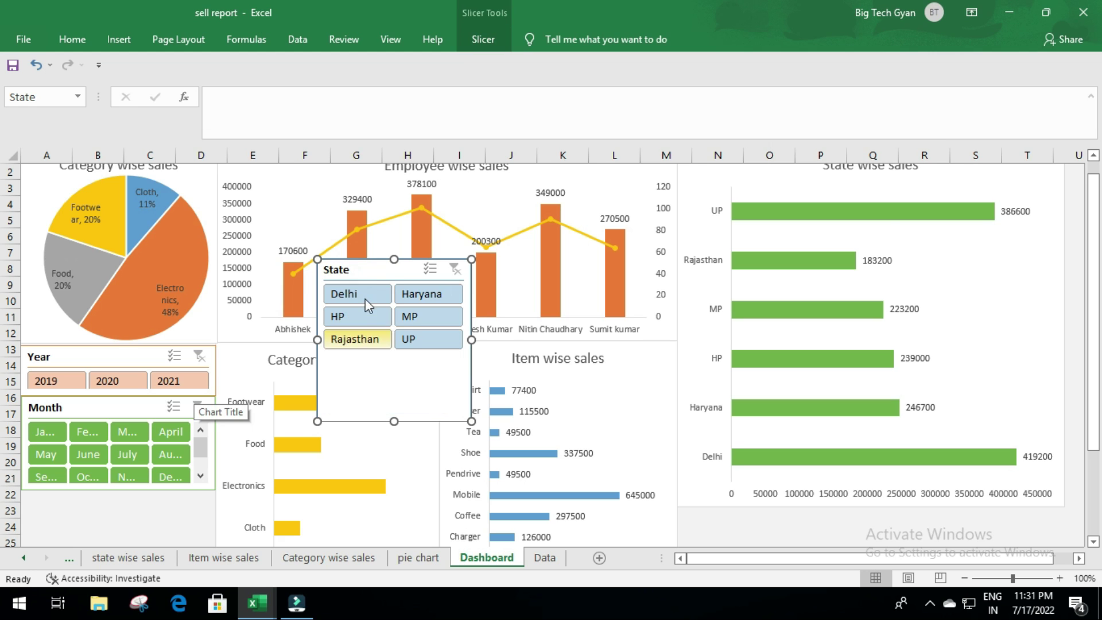
Position and resize the State slicer directly beneath the Month slicer at matching width
{"action": "mouse_move", "coordinate": [350, 261]}
{"action": "left_mouse_down"}
{"action": "mouse_move", "coordinate": [56, 507]}
{"action": "mouse_move", "coordinate": [55, 491]}
{"action": "left_mouse_up"}
{"action": "left_click", "coordinate": [1093, 294]}
{"action": "left_click_drag", "start_coordinate": [1096, 356], "coordinate": [1095, 390]}
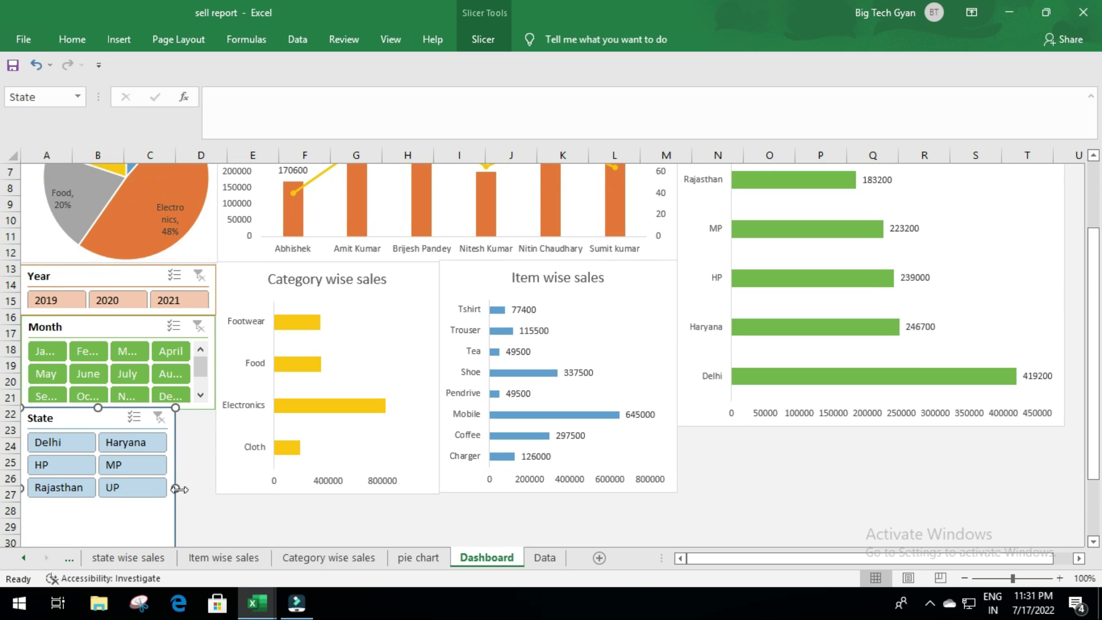
{"action": "left_click_drag", "start_coordinate": [175, 506], "coordinate": [221, 513]}
{"action": "left_click", "coordinate": [137, 512]}
{"action": "left_click_drag", "start_coordinate": [139, 477], "coordinate": [128, 458]}
{"action": "left_click_drag", "start_coordinate": [118, 516], "coordinate": [136, 465]}
{"action": "left_click_drag", "start_coordinate": [135, 374], "coordinate": [131, 421]}
{"action": "left_click", "coordinate": [131, 421]}
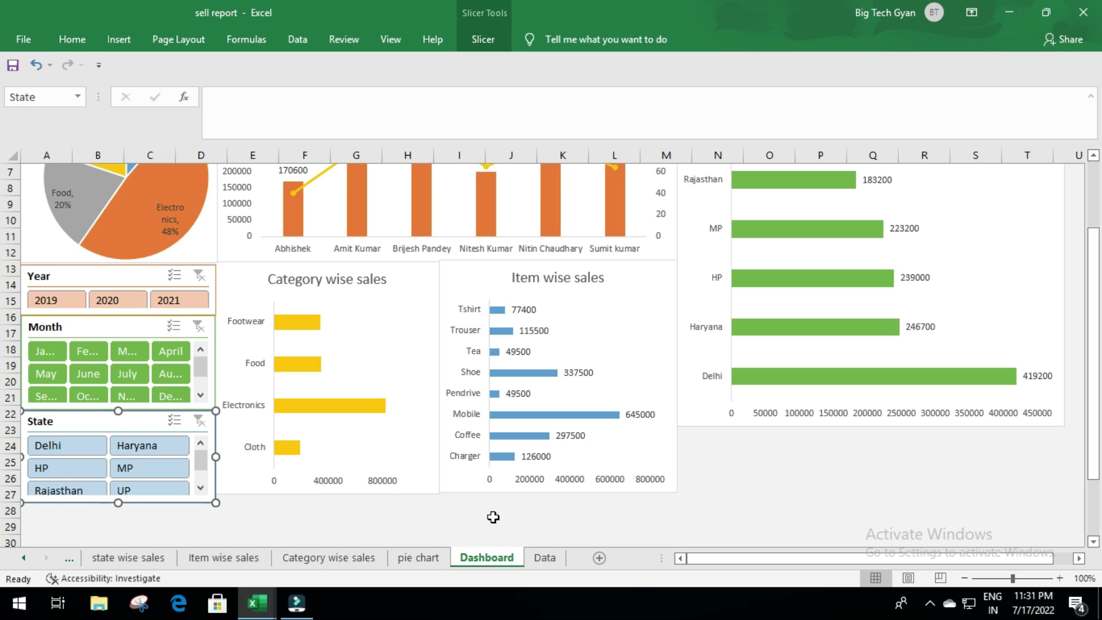
{"action": "left_click", "coordinate": [407, 464]}
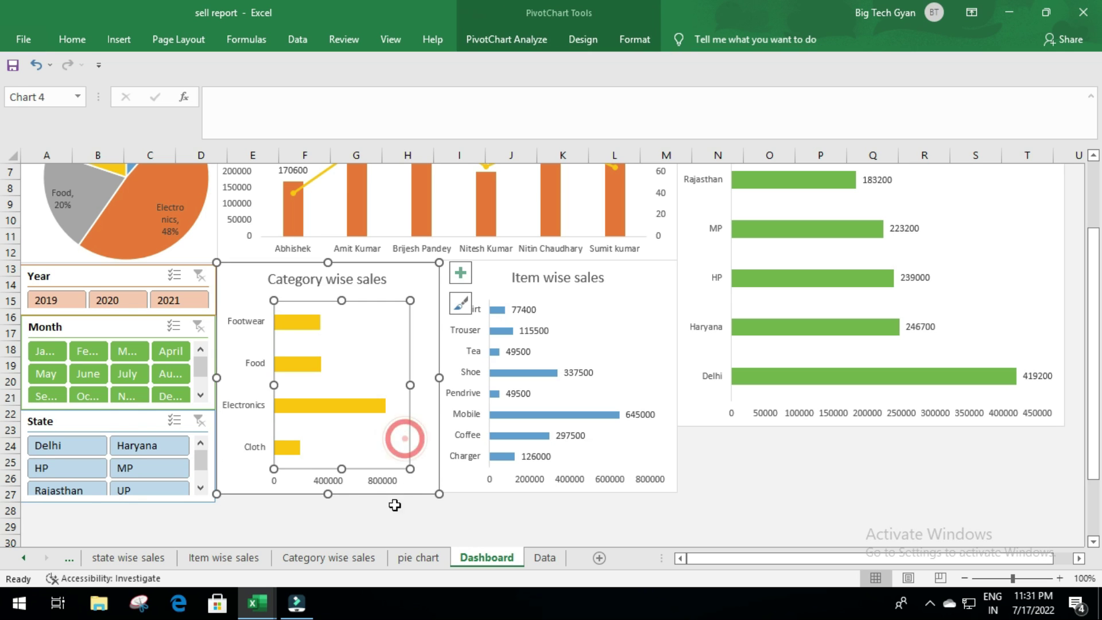
Extend the Category, Item and State wise sales charts down to the State slicer's bottom edge
{"action": "left_click", "coordinate": [415, 494]}
{"action": "left_click", "coordinate": [583, 488], "text": "ctrl"}
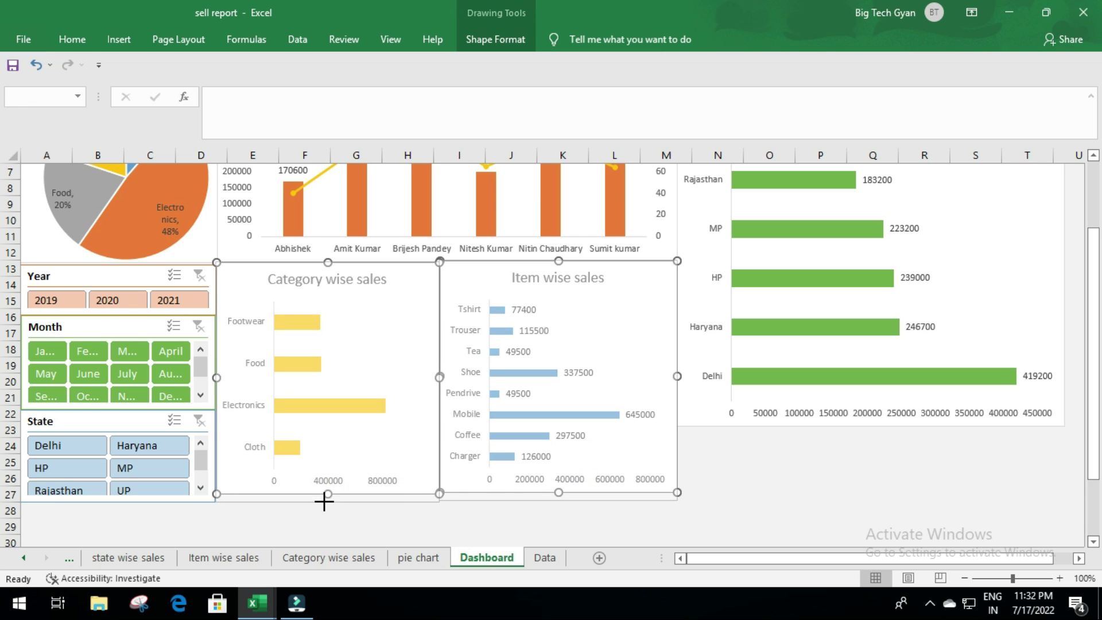
{"action": "left_click_drag", "start_coordinate": [327, 494], "coordinate": [327, 502]}
{"action": "left_click", "coordinate": [786, 425]}
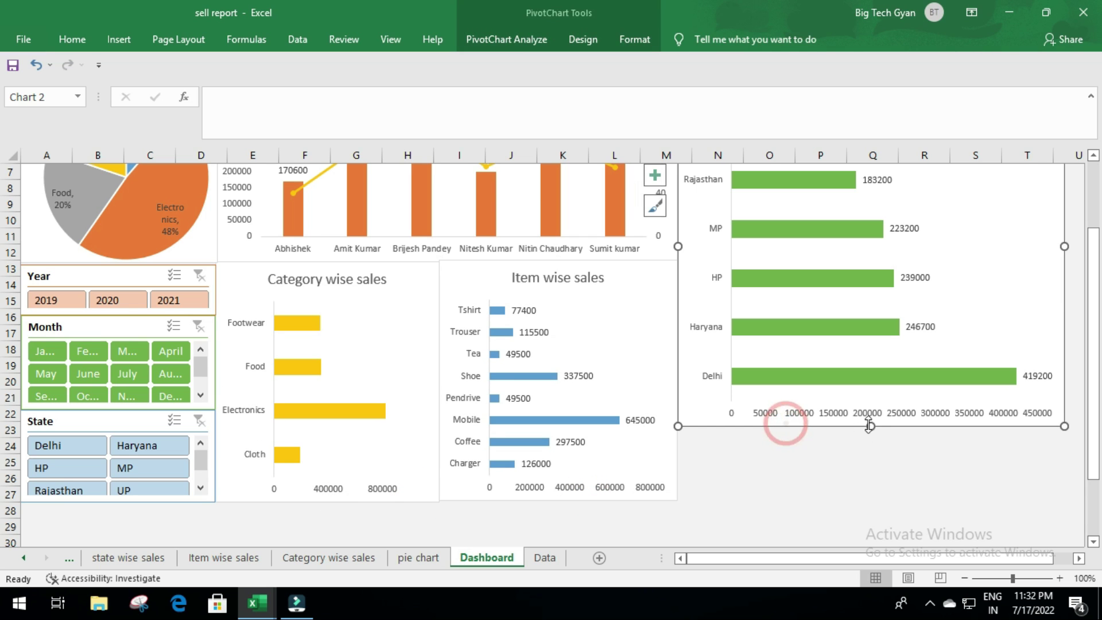
{"action": "left_click_drag", "start_coordinate": [872, 427], "coordinate": [865, 499]}
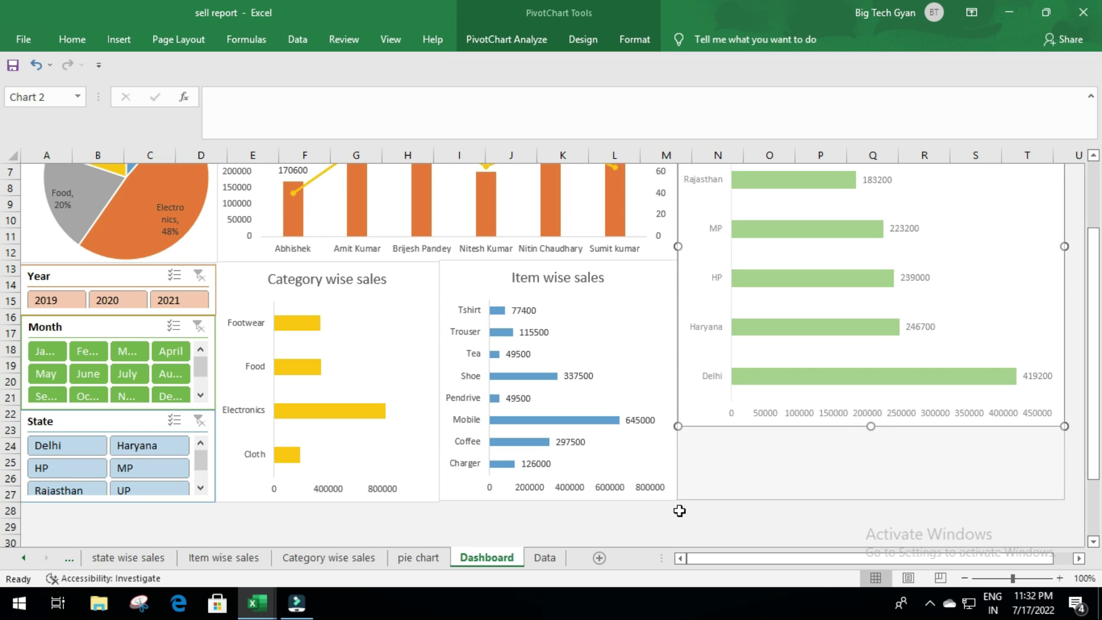
{"action": "left_click", "coordinate": [626, 511]}
{"action": "scroll", "coordinate": [678, 543], "scroll_direction": "up", "scroll_amount": 2}
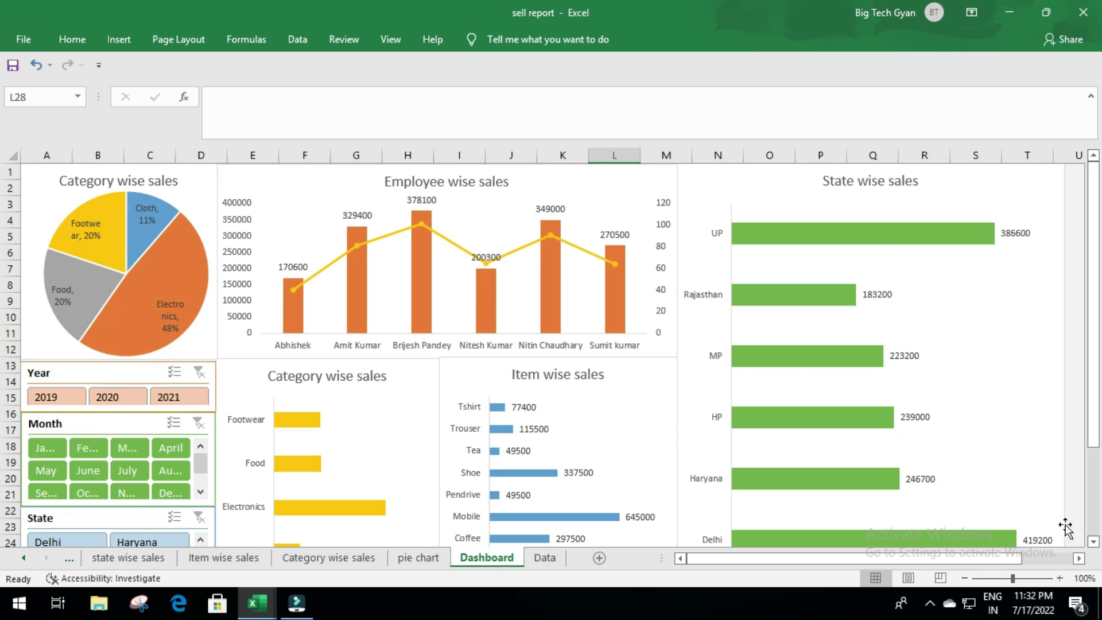
{"action": "scroll", "coordinate": [905, 311], "scroll_direction": "down", "scroll_amount": 2}
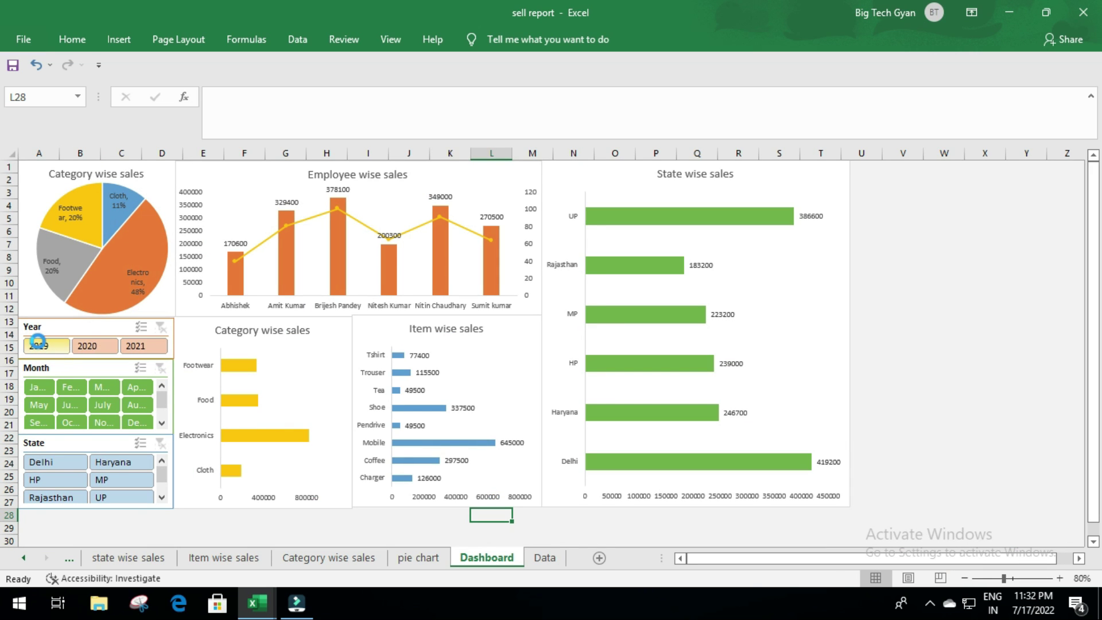
{"action": "left_click", "coordinate": [40, 346]}
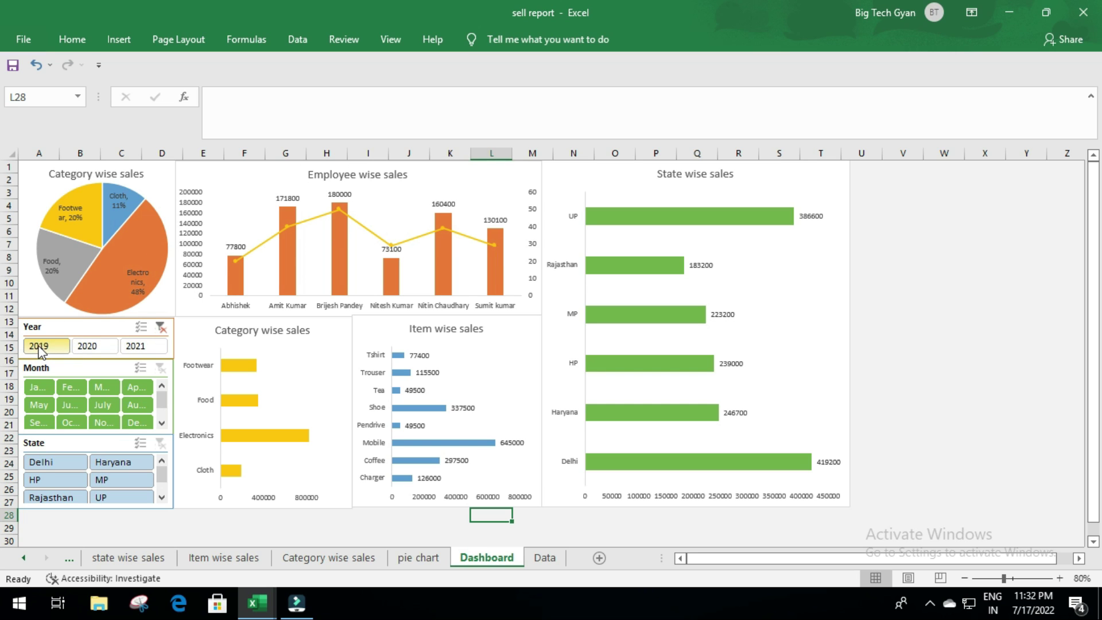
{"action": "left_click", "coordinate": [88, 347]}
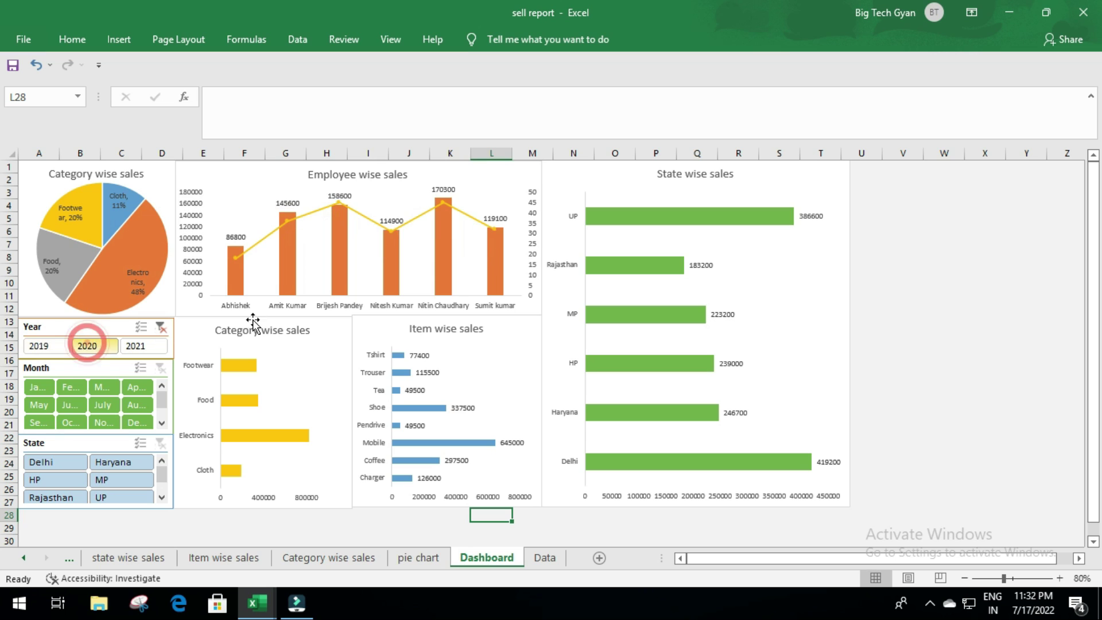
{"action": "left_click", "coordinate": [43, 348]}
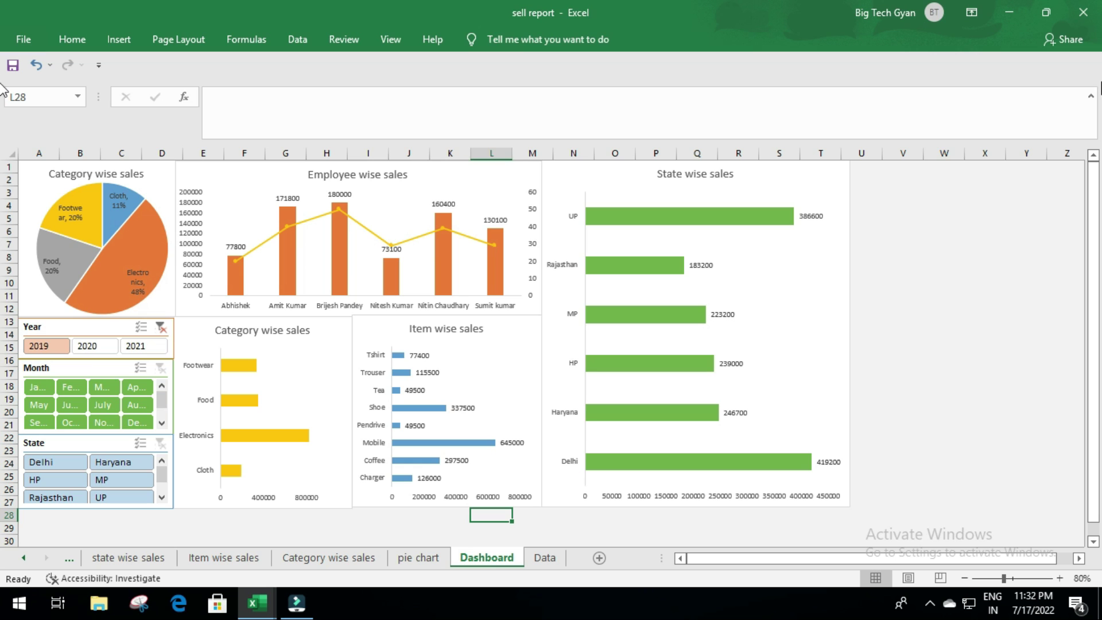
{"action": "left_click", "coordinate": [160, 327]}
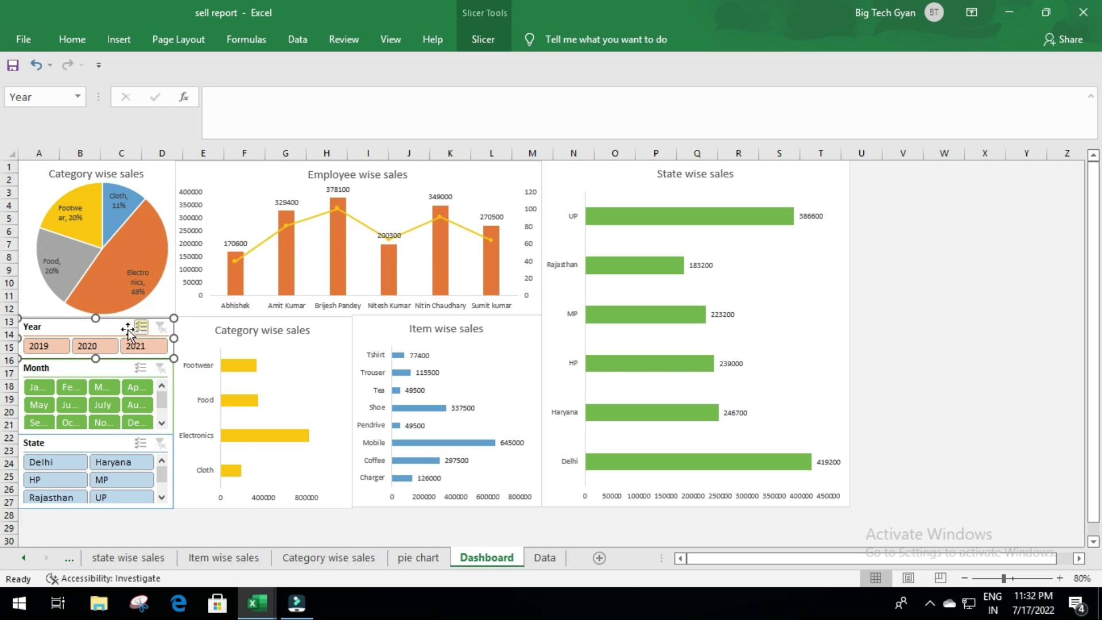
Link the Year slicer to the category wise, item wise, pie chart and state wise sales reports
{"action": "right_click", "coordinate": [104, 332]}
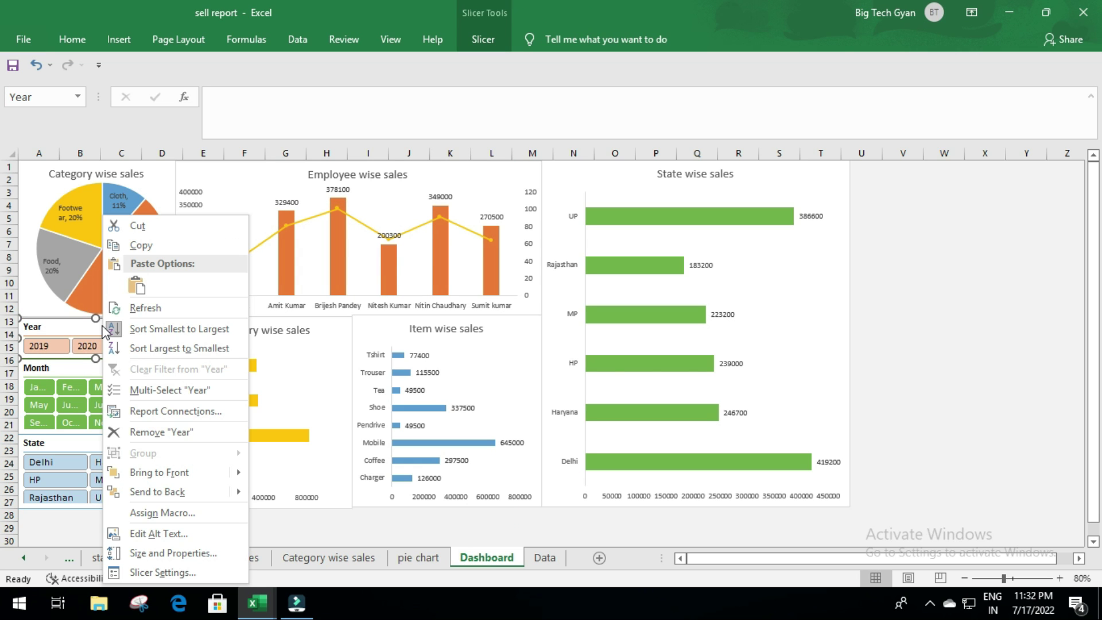
{"action": "left_click", "coordinate": [175, 412]}
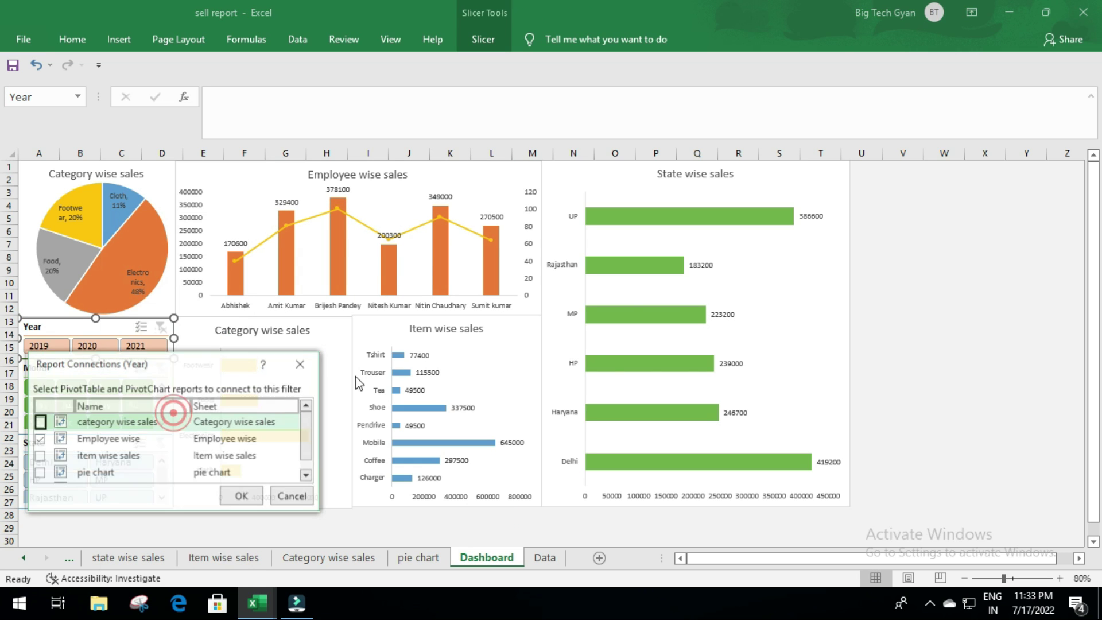
{"action": "left_click", "coordinate": [39, 422]}
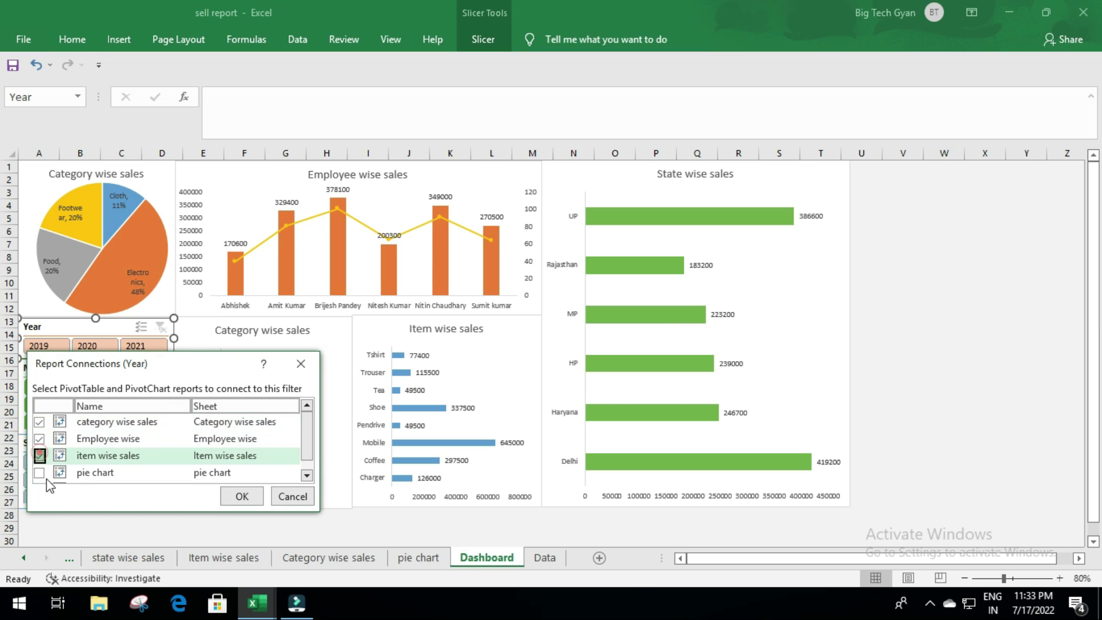
{"action": "left_click", "coordinate": [39, 456]}
{"action": "left_click", "coordinate": [39, 472]}
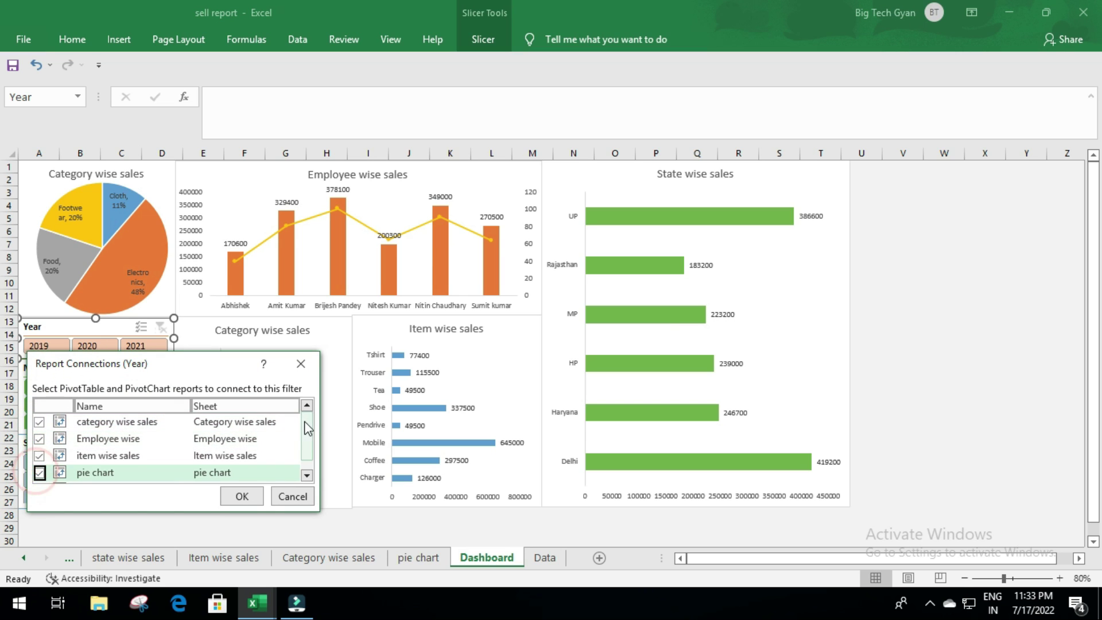
{"action": "left_click_drag", "start_coordinate": [304, 421], "coordinate": [263, 477]}
{"action": "left_click", "coordinate": [39, 475]}
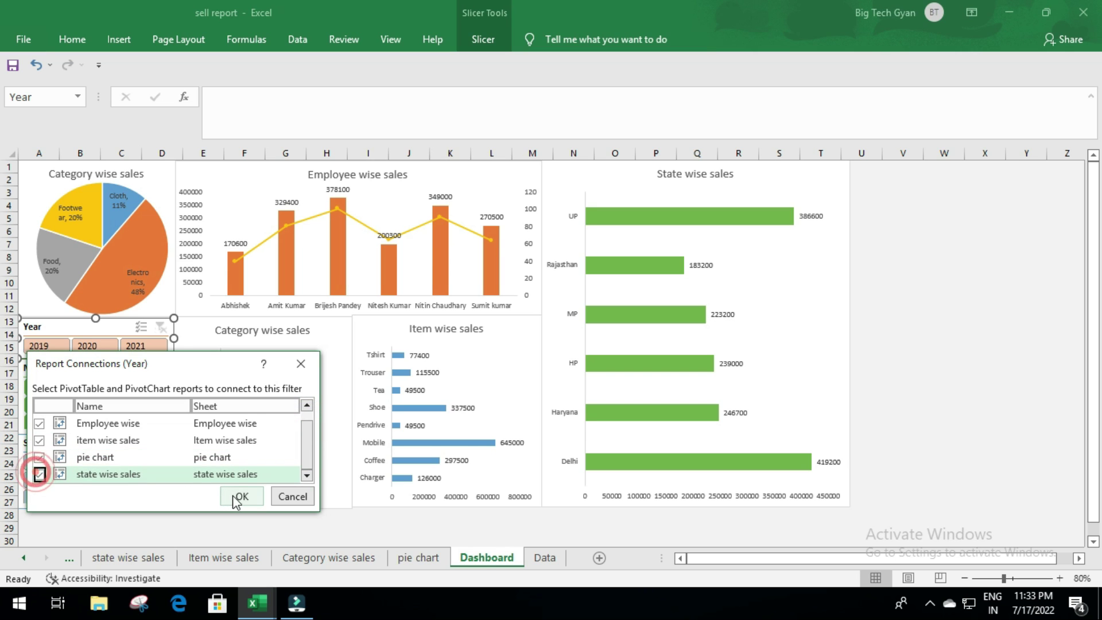
{"action": "left_click", "coordinate": [242, 496]}
{"action": "left_click", "coordinate": [58, 372]}
Link the Month slicer to the category wise, item wise, pie chart and state wise sales reports
{"action": "right_click", "coordinate": [61, 368]}
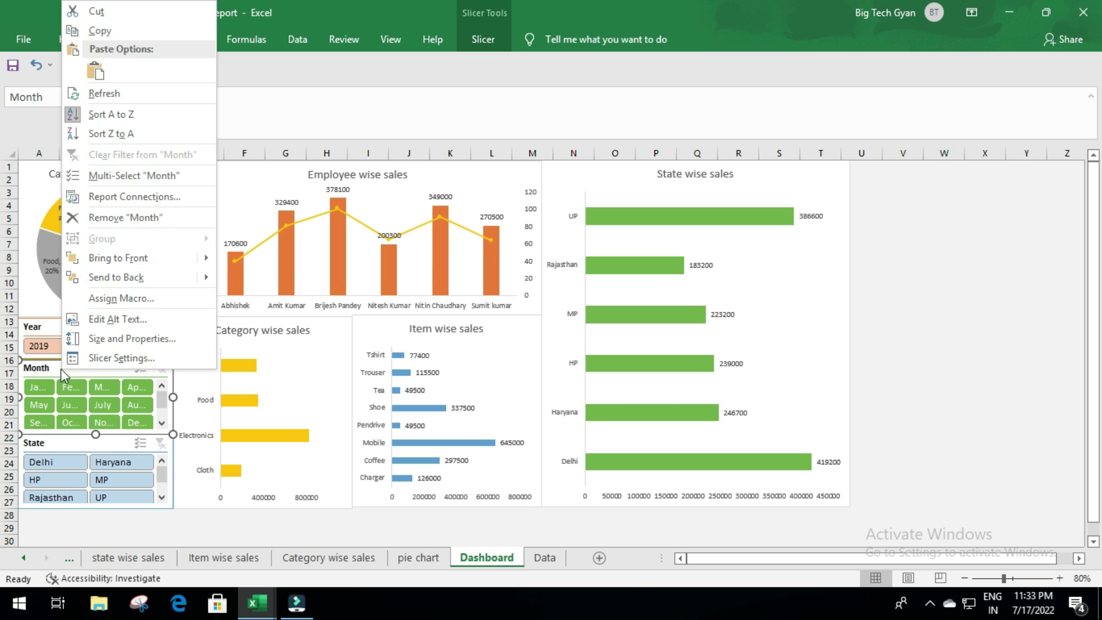
{"action": "left_click", "coordinate": [128, 197]}
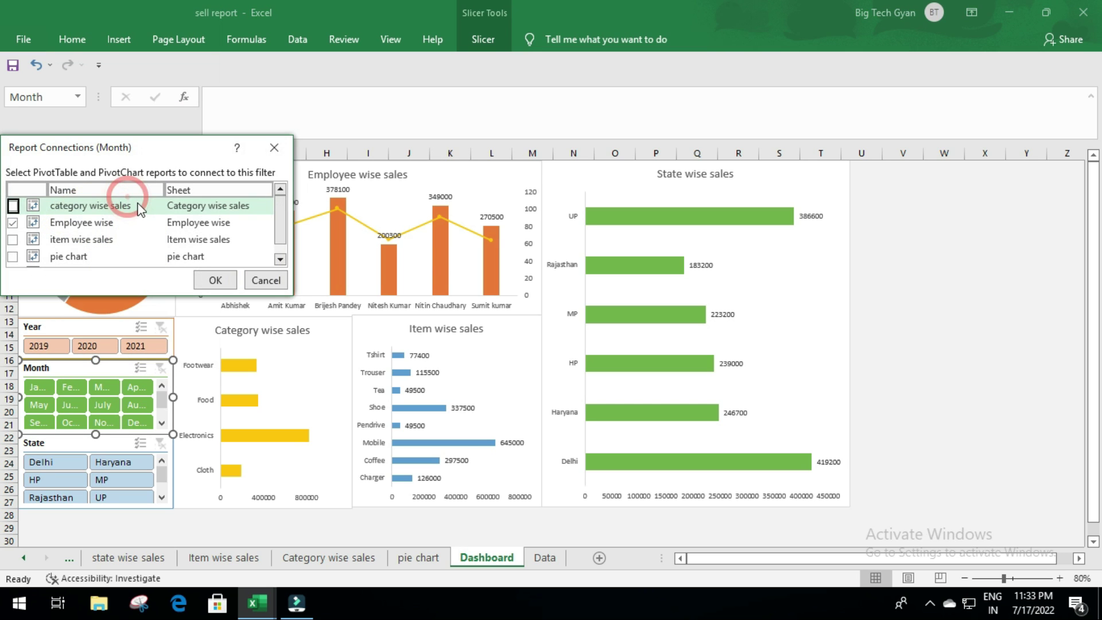
{"action": "left_click", "coordinate": [13, 206]}
{"action": "left_click", "coordinate": [12, 240]}
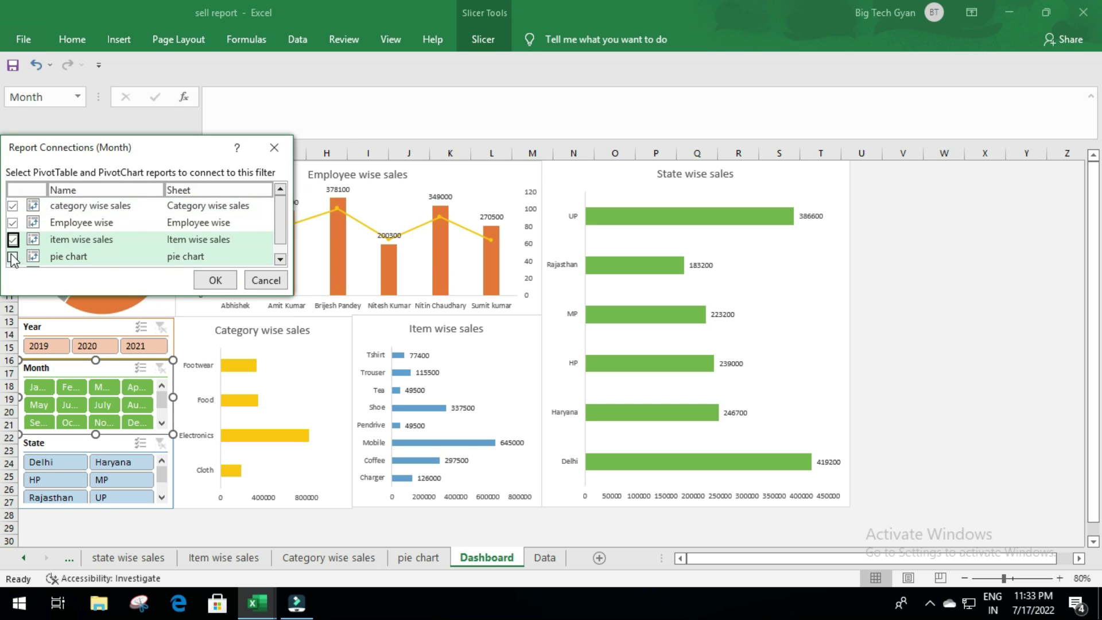
{"action": "left_click", "coordinate": [13, 257]}
{"action": "left_click_drag", "start_coordinate": [280, 220], "coordinate": [280, 230]}
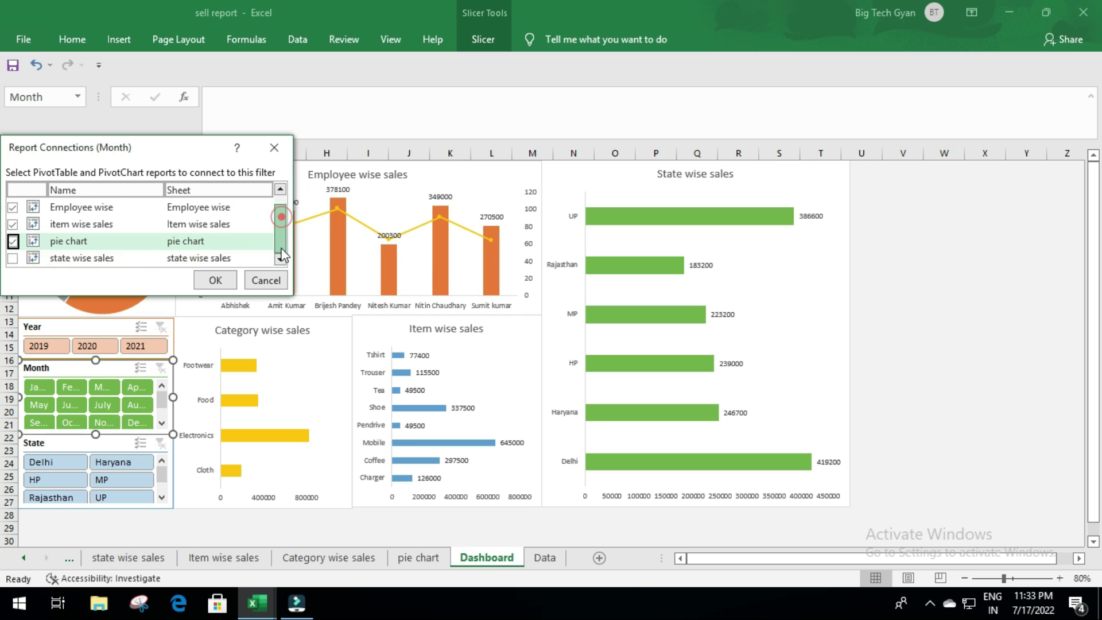
{"action": "left_click", "coordinate": [13, 258]}
{"action": "left_click", "coordinate": [216, 281]}
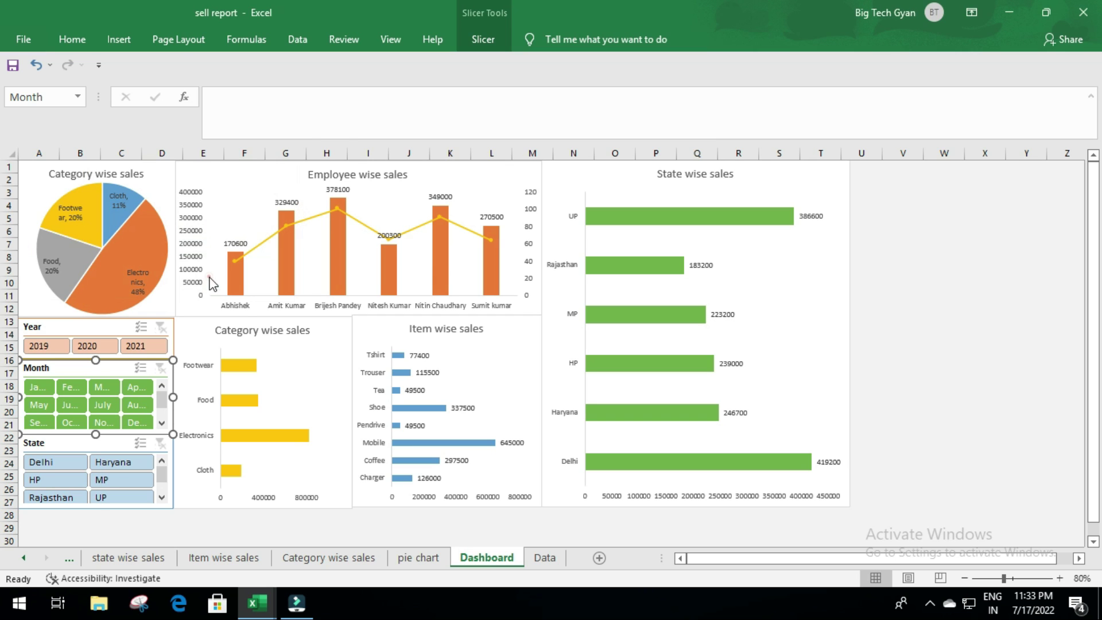
{"action": "right_click", "coordinate": [62, 444]}
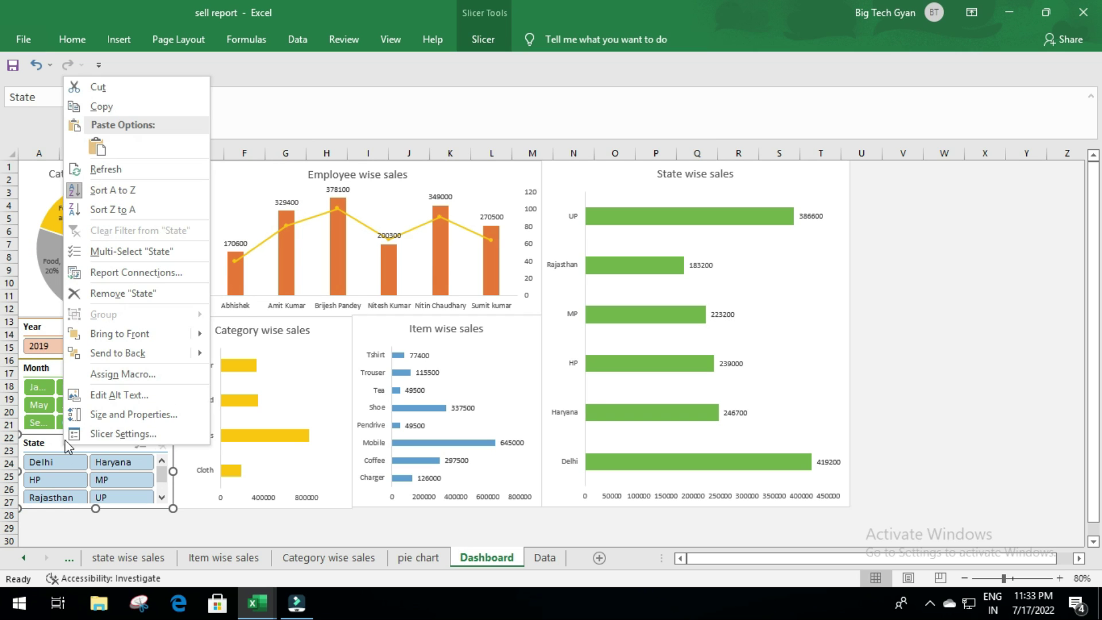
Link the State slicer to the category wise, item wise, pie chart and state wise sales reports
{"action": "left_click", "coordinate": [133, 274]}
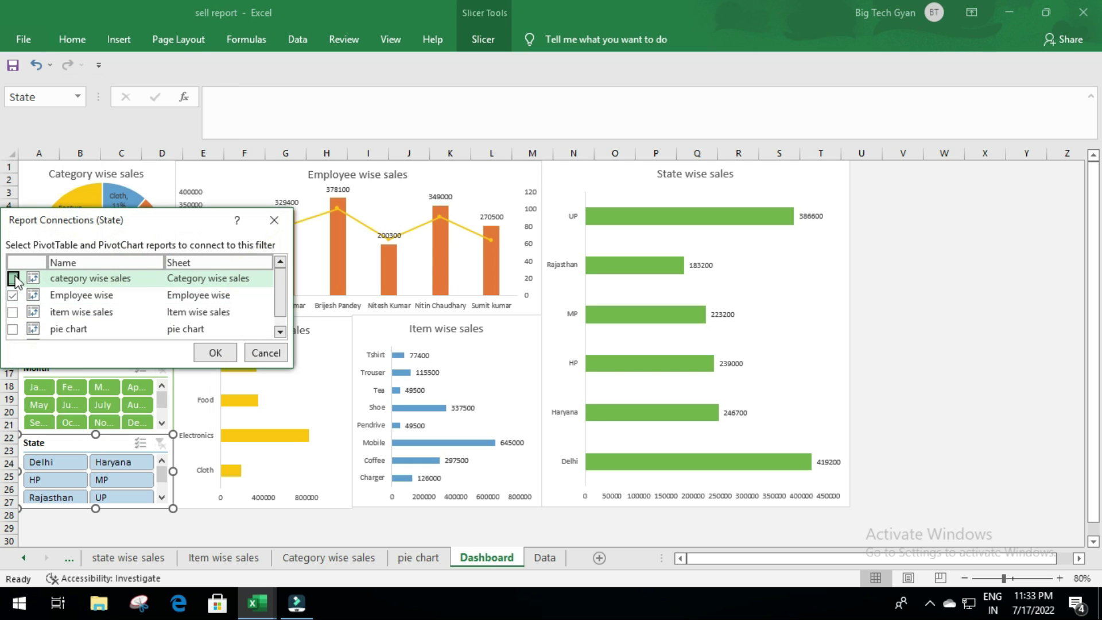
{"action": "left_click", "coordinate": [13, 279]}
{"action": "left_click", "coordinate": [13, 312]}
{"action": "left_click", "coordinate": [13, 329]}
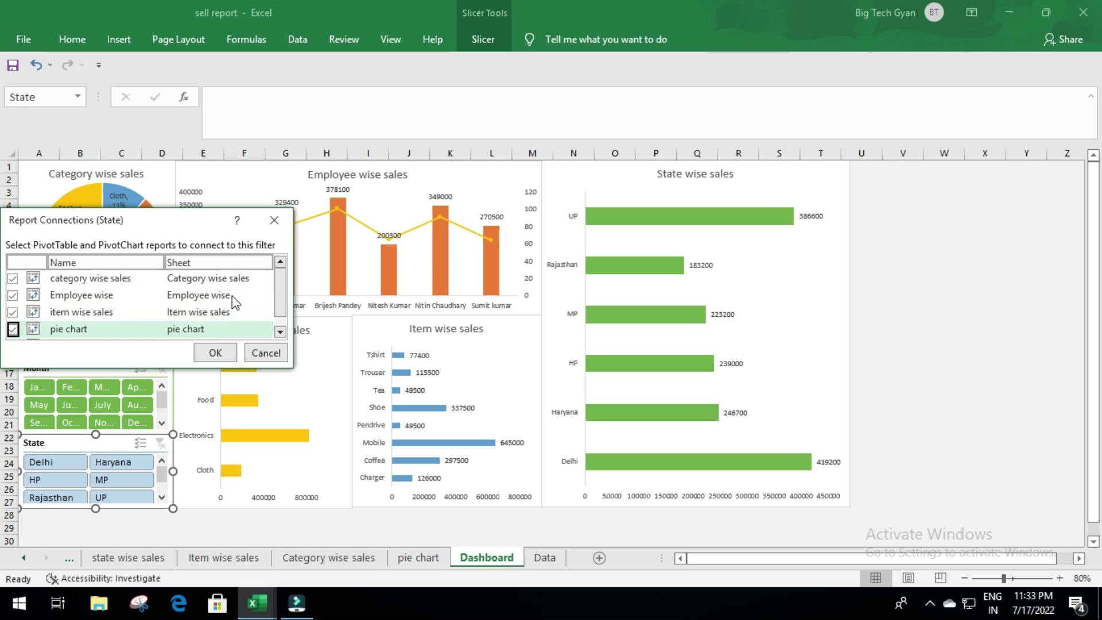
{"action": "left_click_drag", "start_coordinate": [280, 299], "coordinate": [280, 307]}
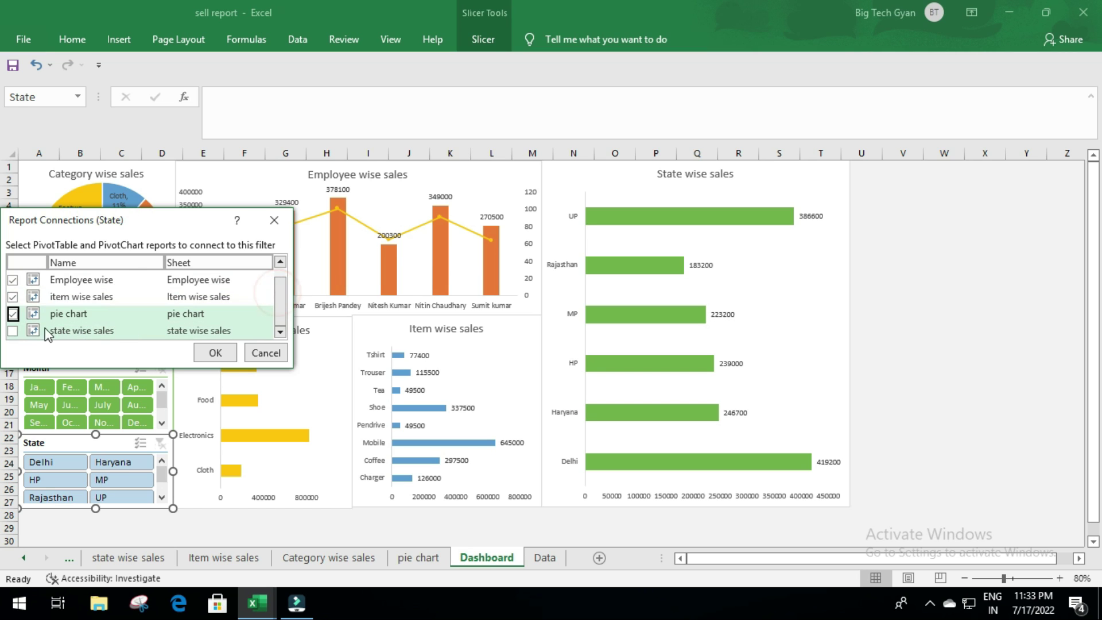
{"action": "left_click", "coordinate": [13, 331]}
{"action": "left_click", "coordinate": [215, 353]}
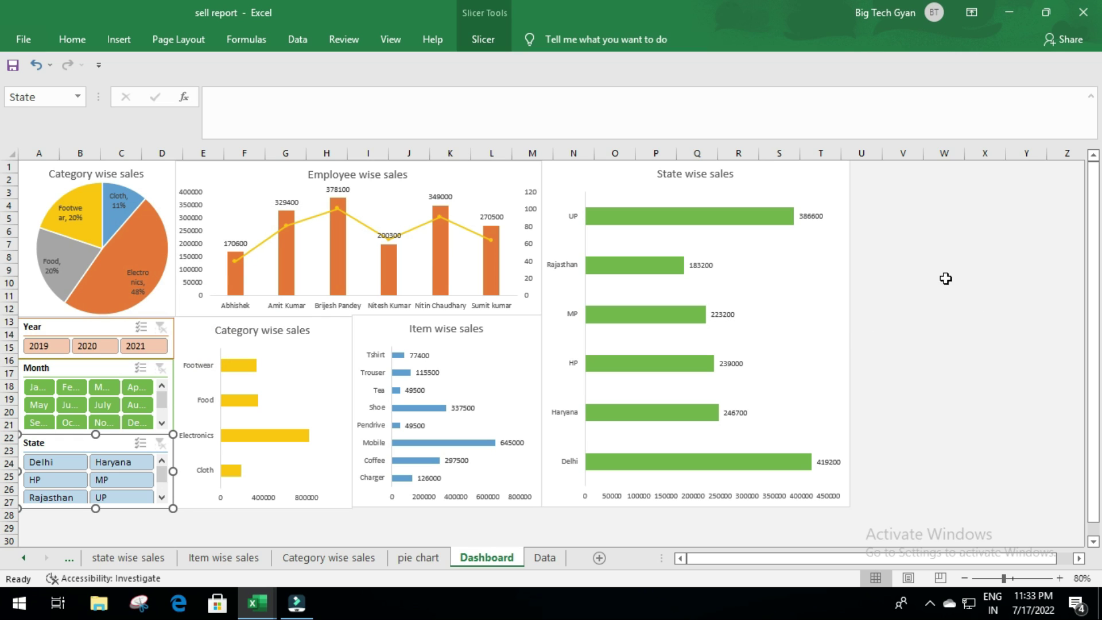
{"action": "left_click", "coordinate": [927, 230]}
Filter all charts to 2019, then to February and July
{"action": "left_click", "coordinate": [50, 347]}
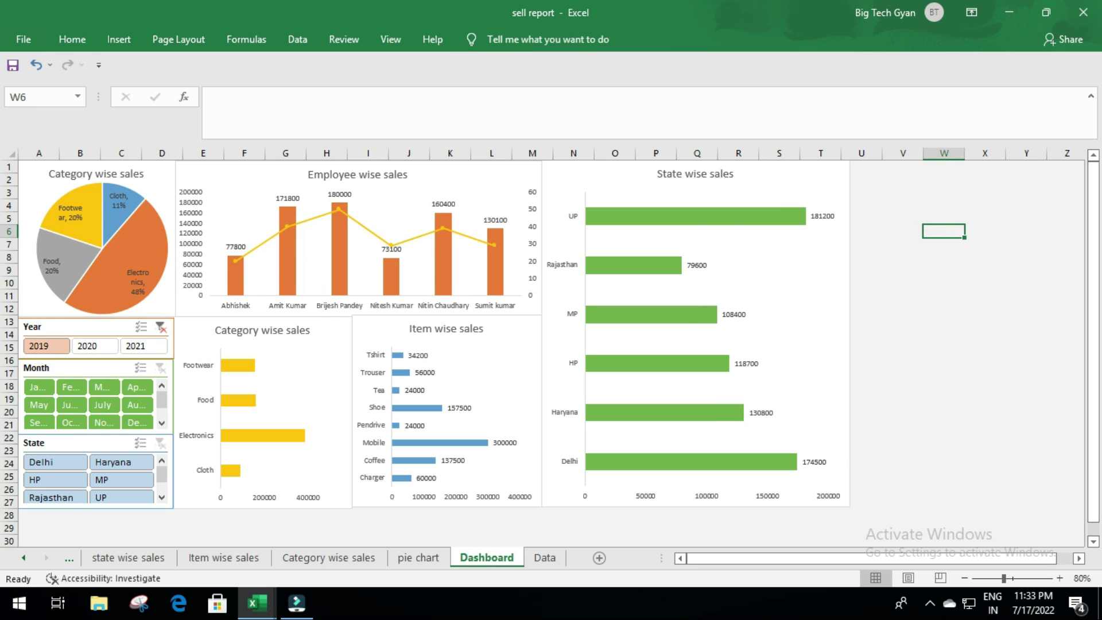
{"action": "left_click", "coordinate": [71, 387]}
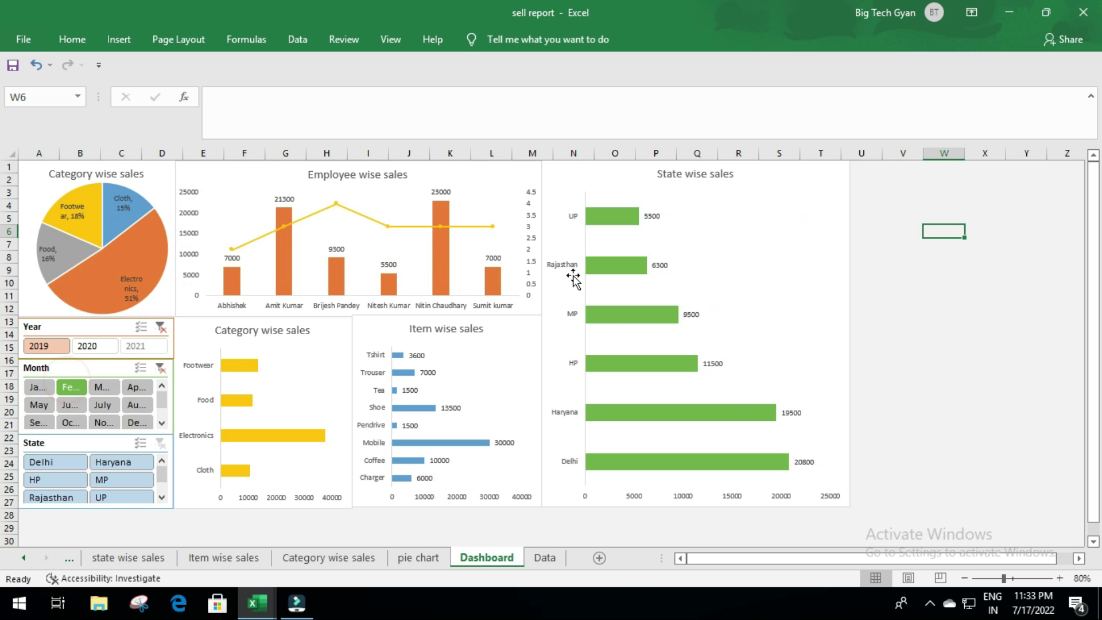
{"action": "left_click", "coordinate": [105, 405]}
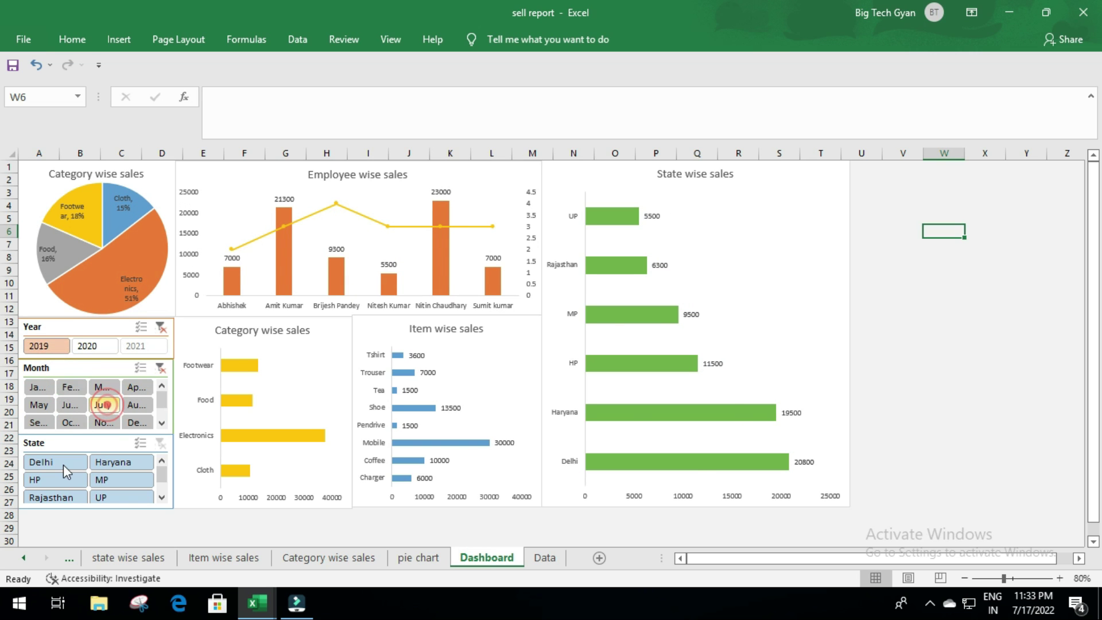
Try Delhi, MP, UP, Haryana and HP state filters, clear them, then pick July and November
{"action": "left_click", "coordinate": [57, 462]}
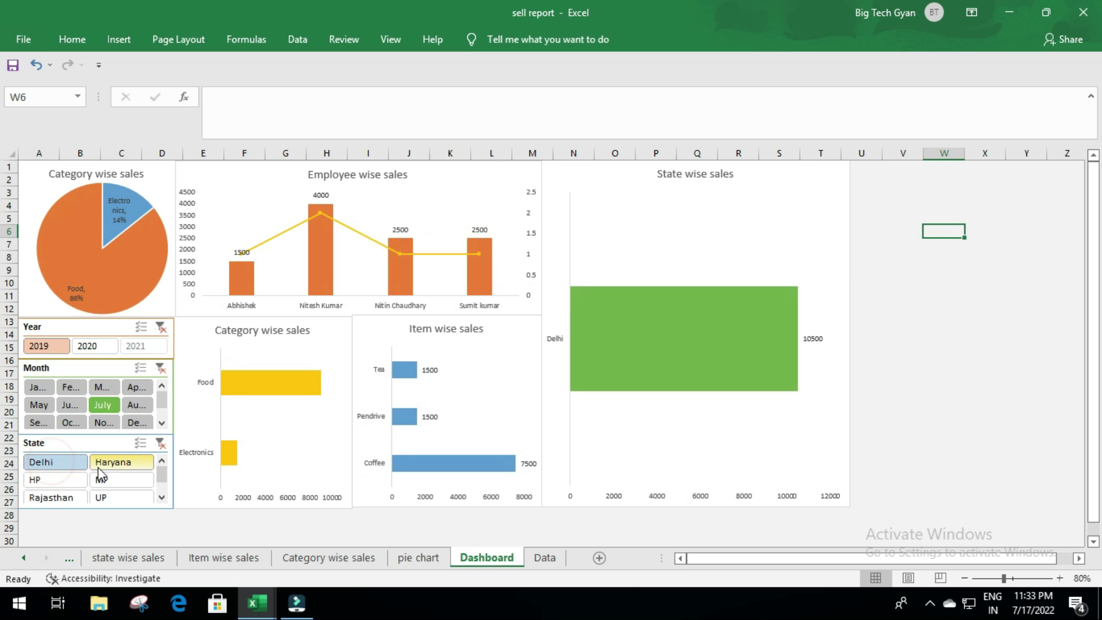
{"action": "left_click", "coordinate": [109, 482]}
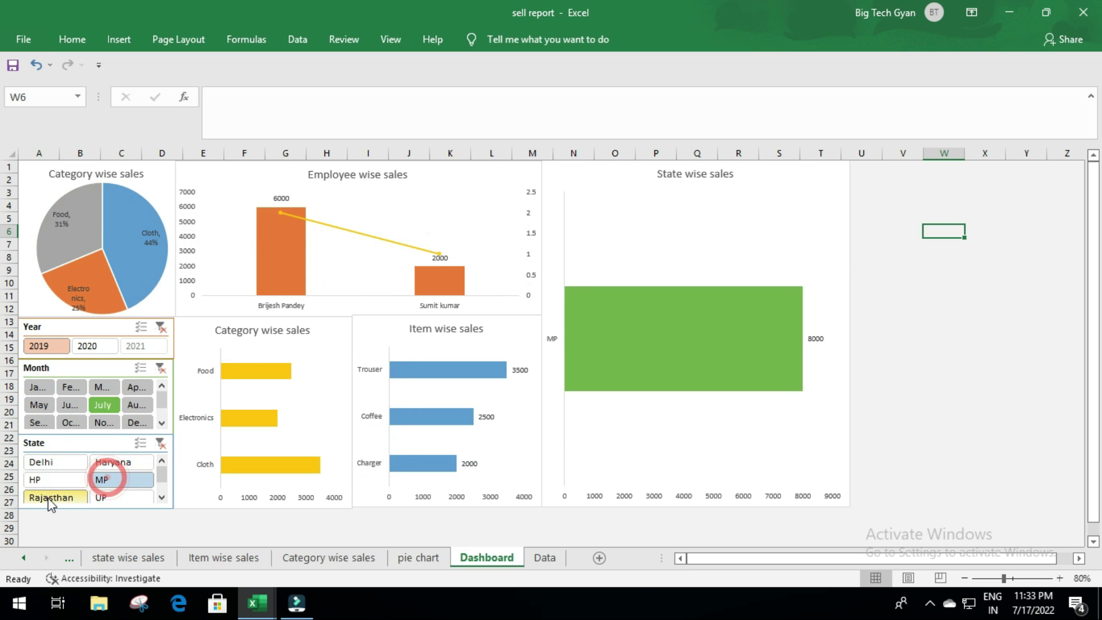
{"action": "left_click", "coordinate": [119, 495]}
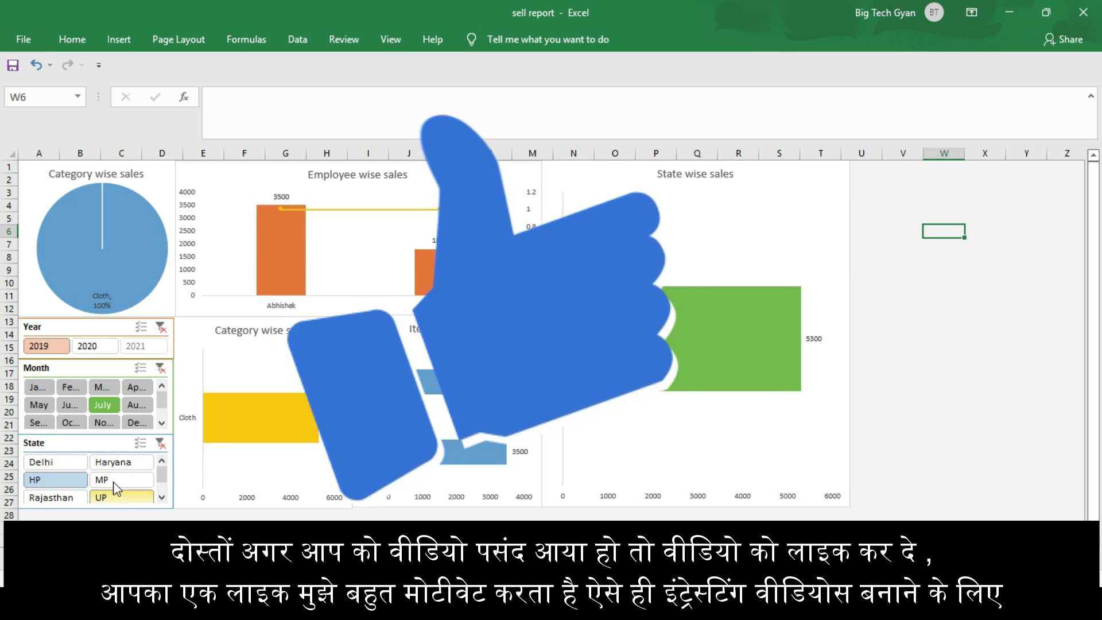
{"action": "left_click", "coordinate": [113, 481]}
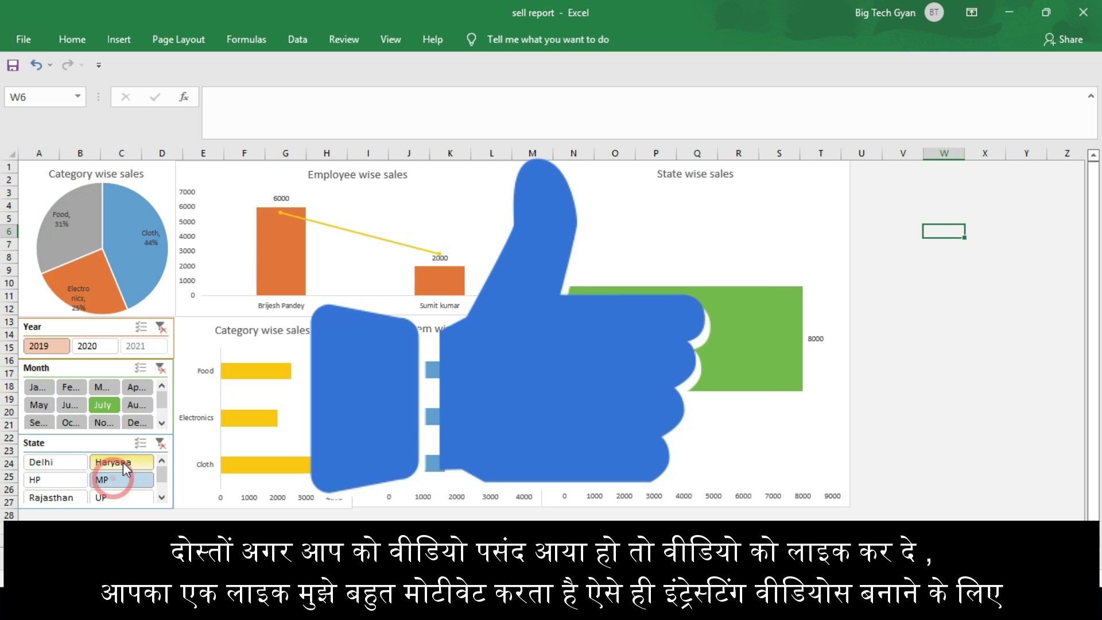
{"action": "left_click", "coordinate": [127, 465]}
{"action": "left_click", "coordinate": [36, 482]}
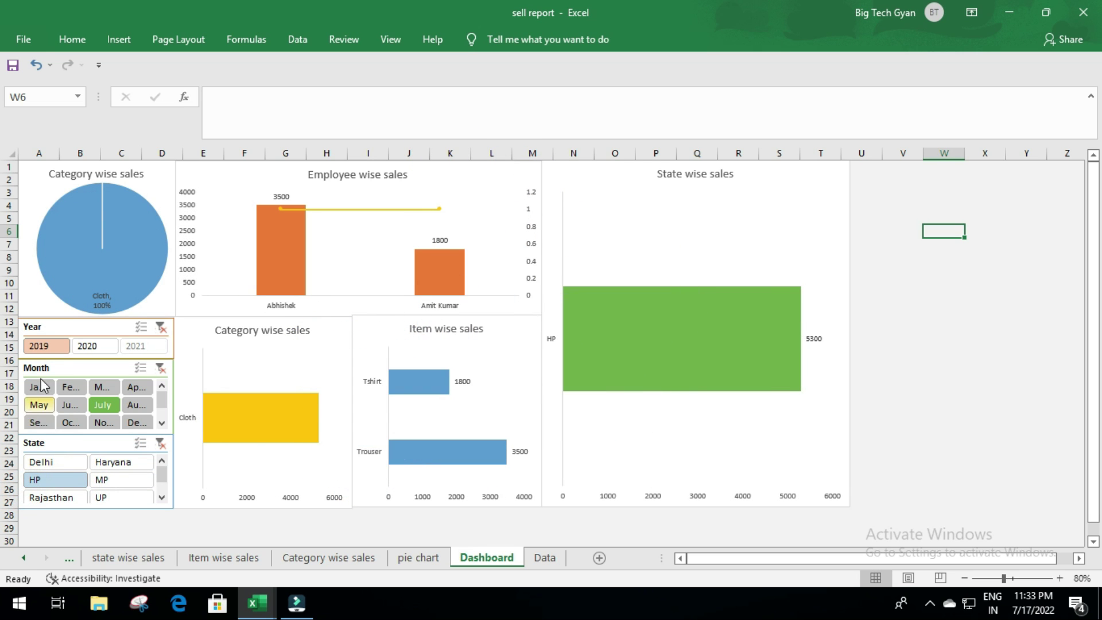
{"action": "left_click", "coordinate": [161, 443]}
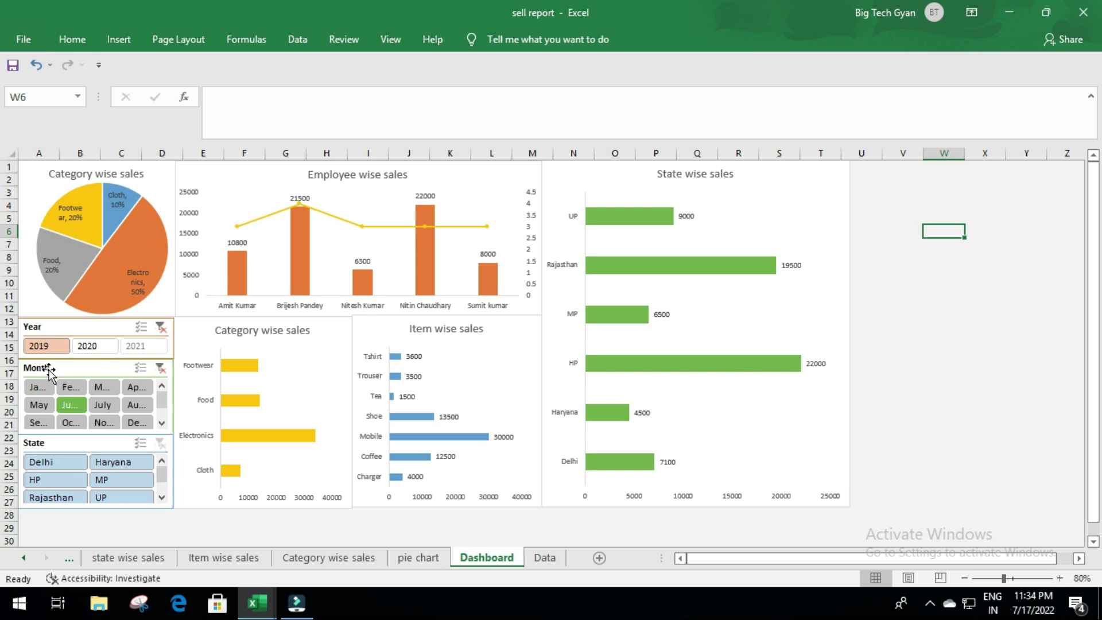
{"action": "left_click", "coordinate": [114, 406]}
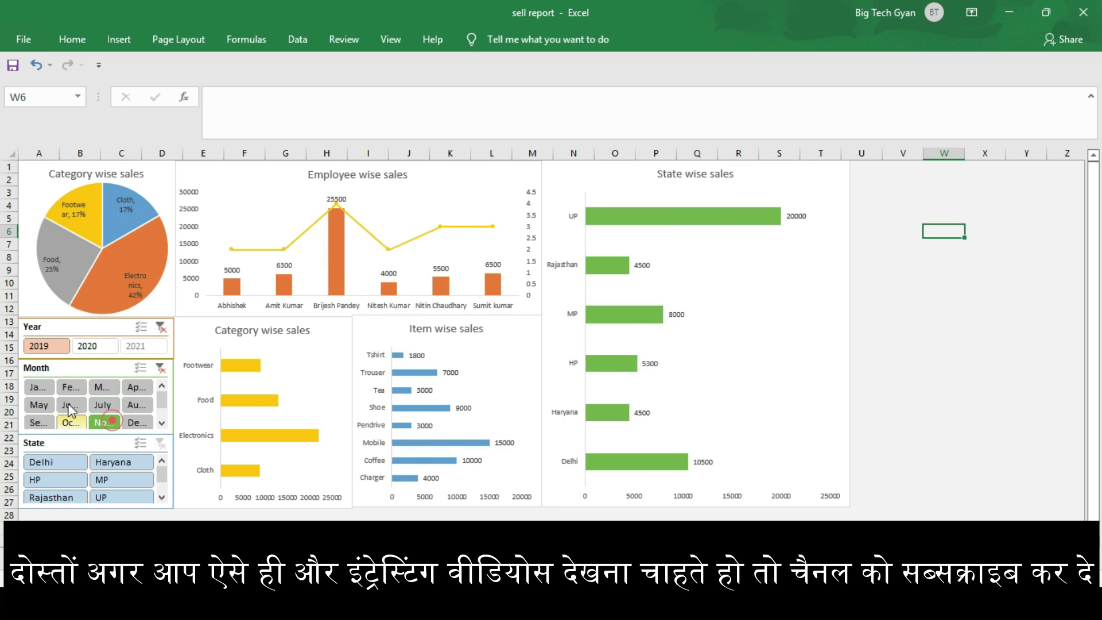
{"action": "left_click", "coordinate": [112, 424]}
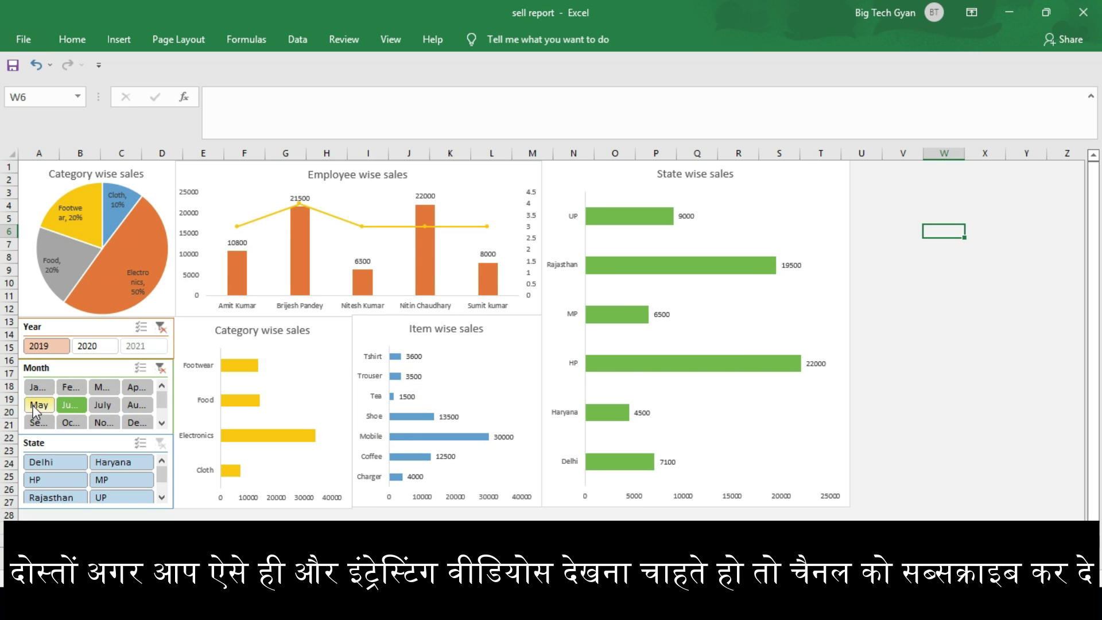